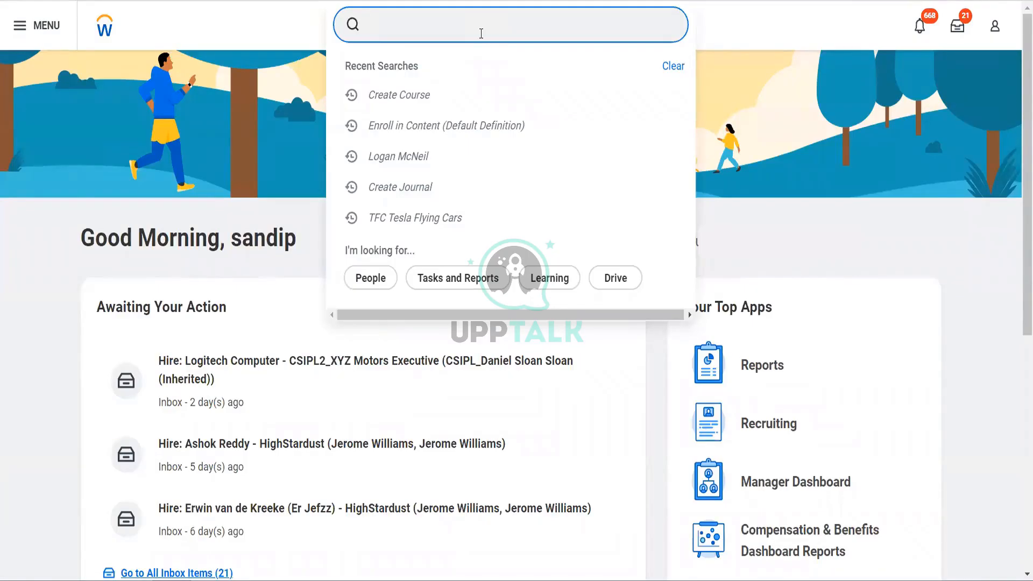
Search for "mai ass roles" and open the Maintain Assignable Roles task.
type("mai ass roles")
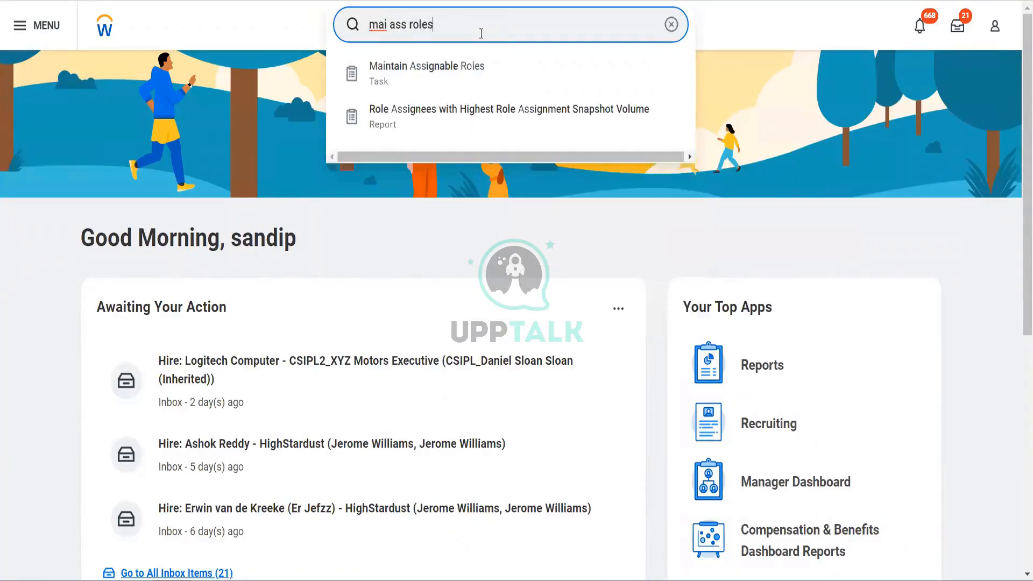
key("Down")
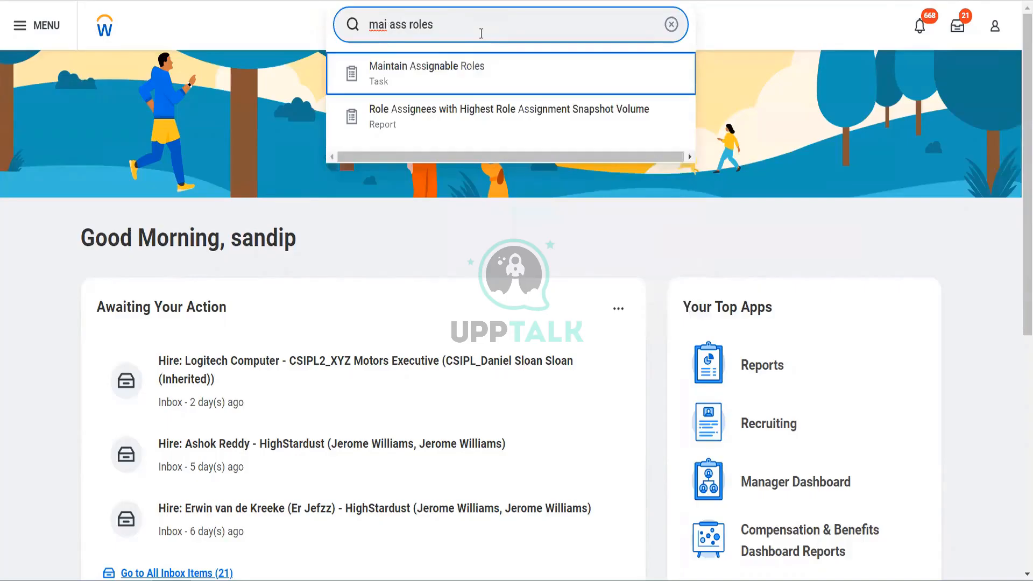
key("Return")
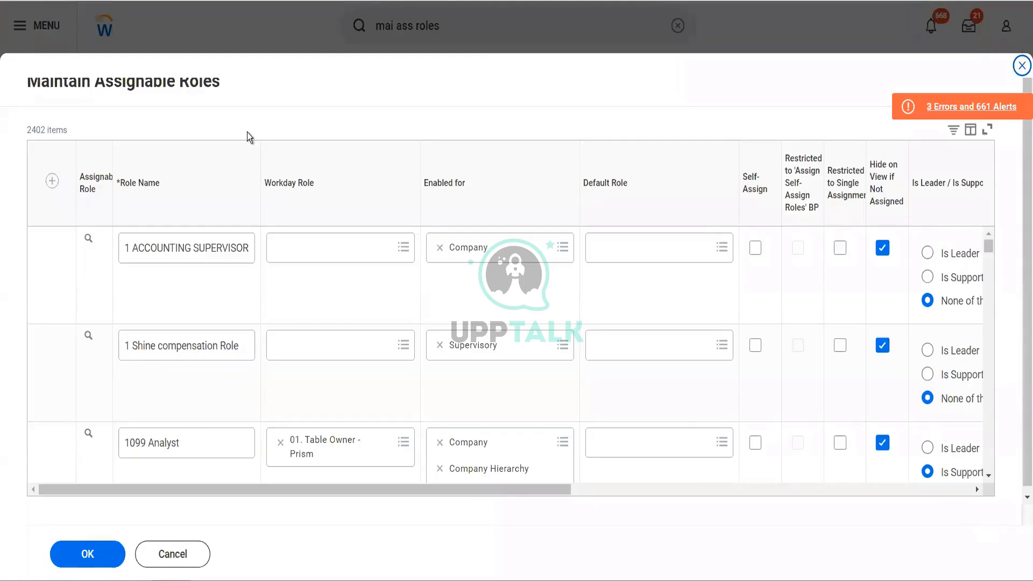
Add a new assignable role row named "Blinkit Accounts Payable Data Entry Specialist".
left_click(52, 182)
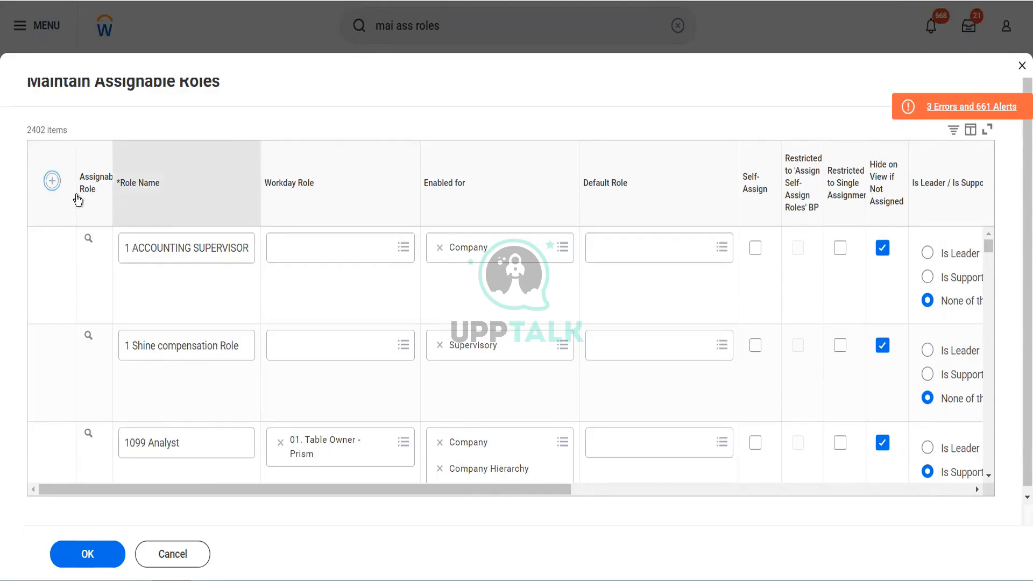
left_click(52, 182)
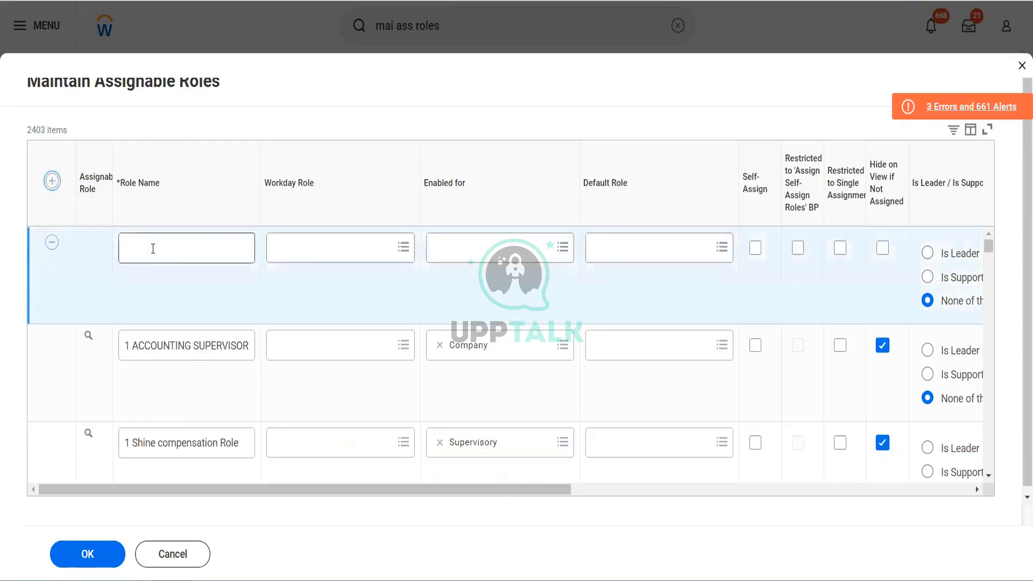
left_click(153, 249)
type("Blin")
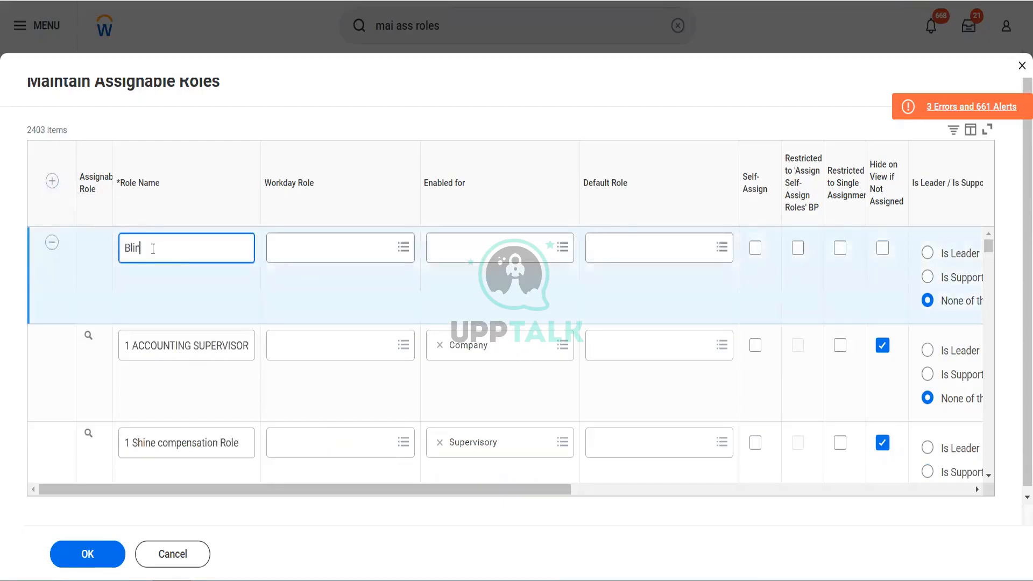
type("kit Acc paya")
key("BackSpace")
key("BackSpace")
key("BackSpace")
key("BackSpace")
key("BackSpace")
type("ounts Payable Data En")
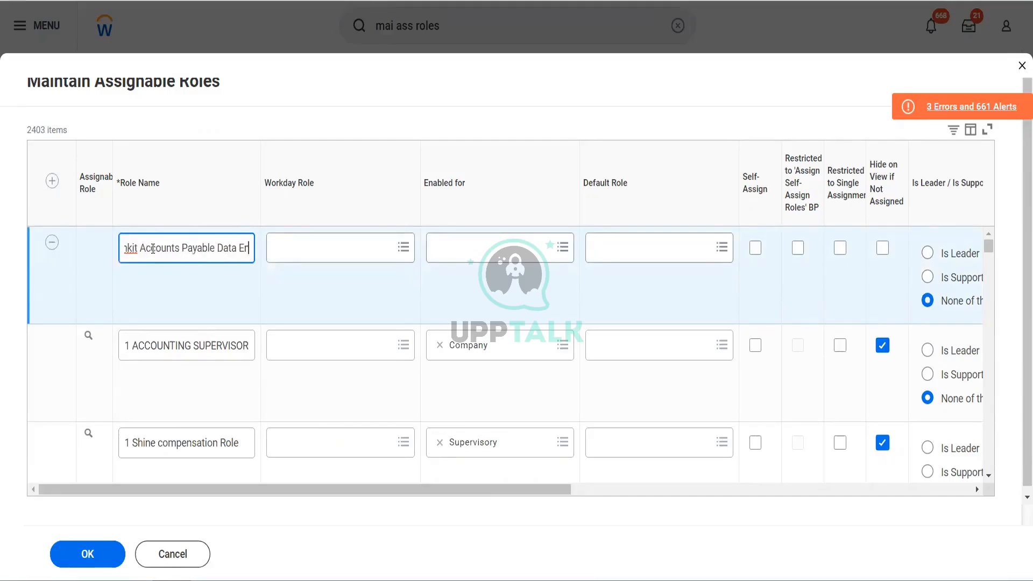
type("try S")
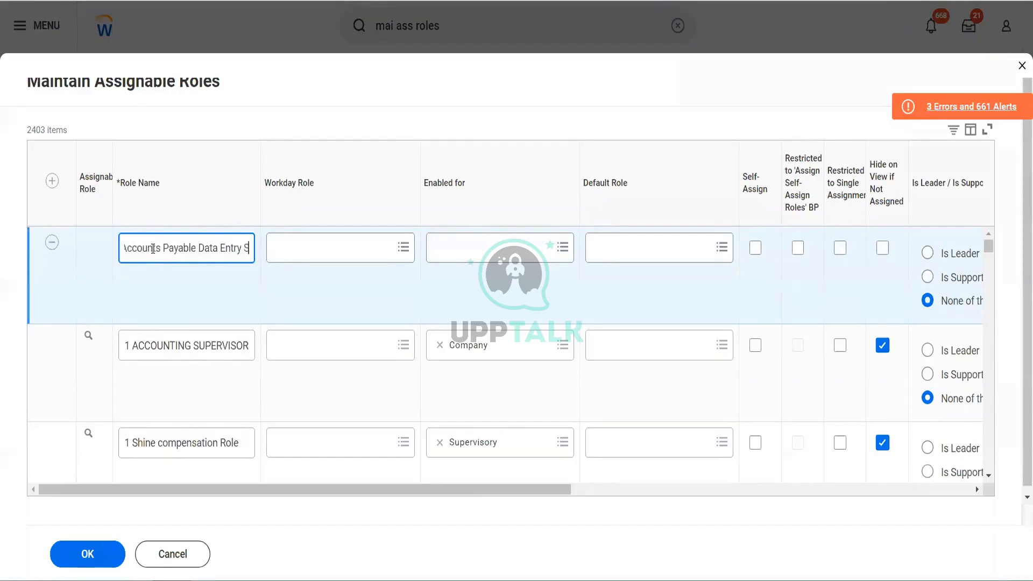
type("pecialist")
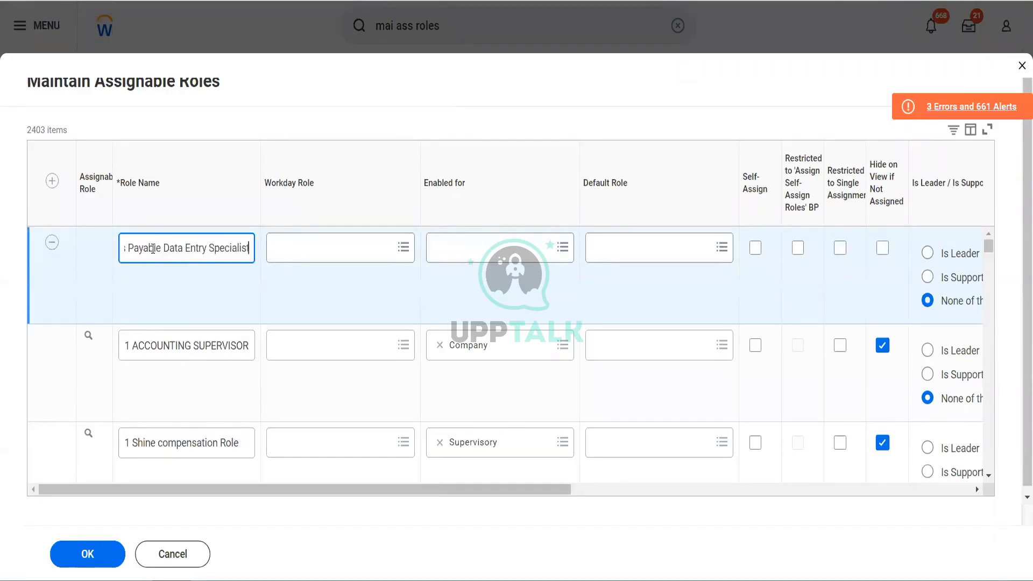
key("ctrl+a")
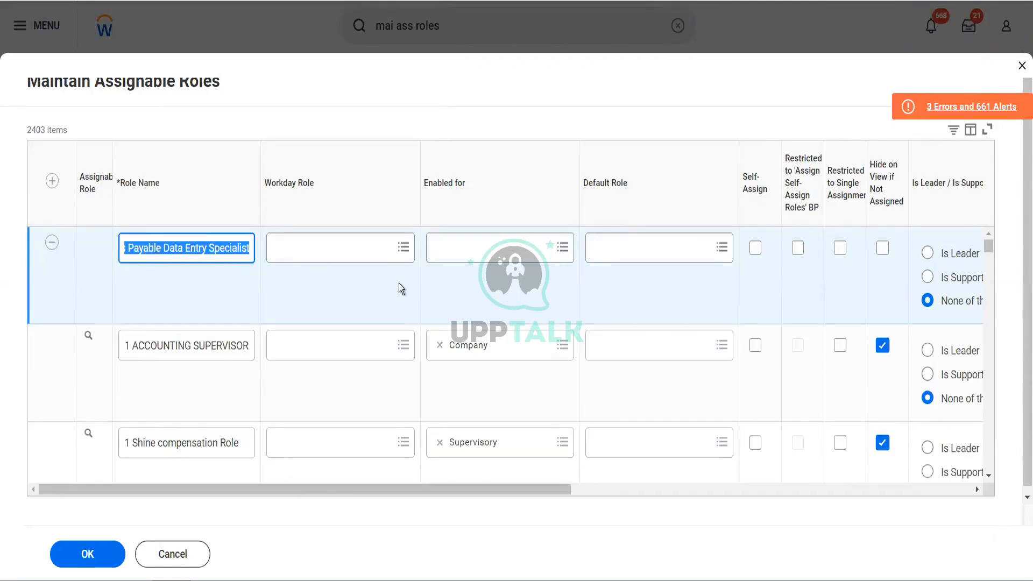
Enable the new Blinkit role for the Workday organization types Company and Company Hierarchy.
left_click(496, 254)
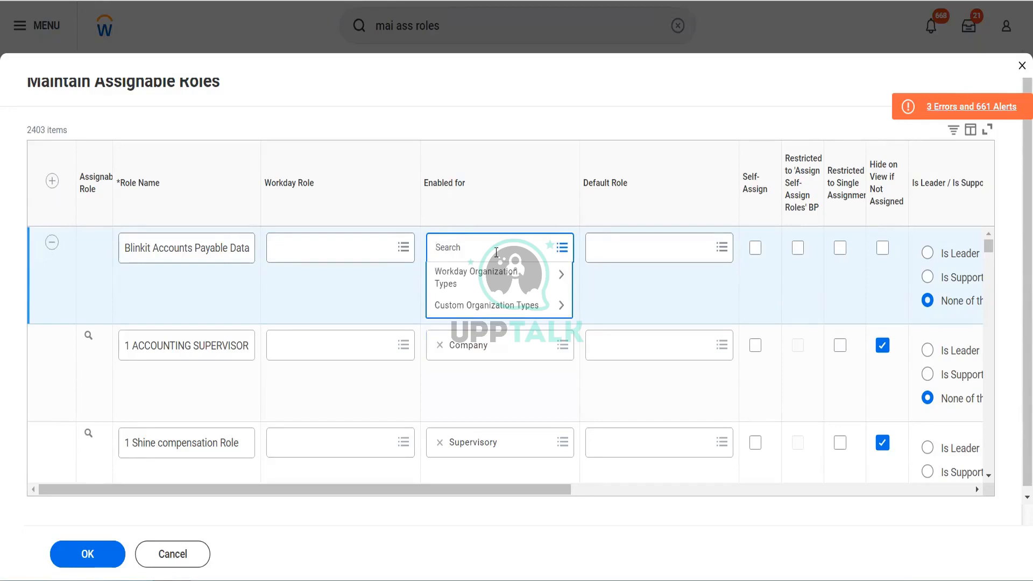
left_click(489, 277)
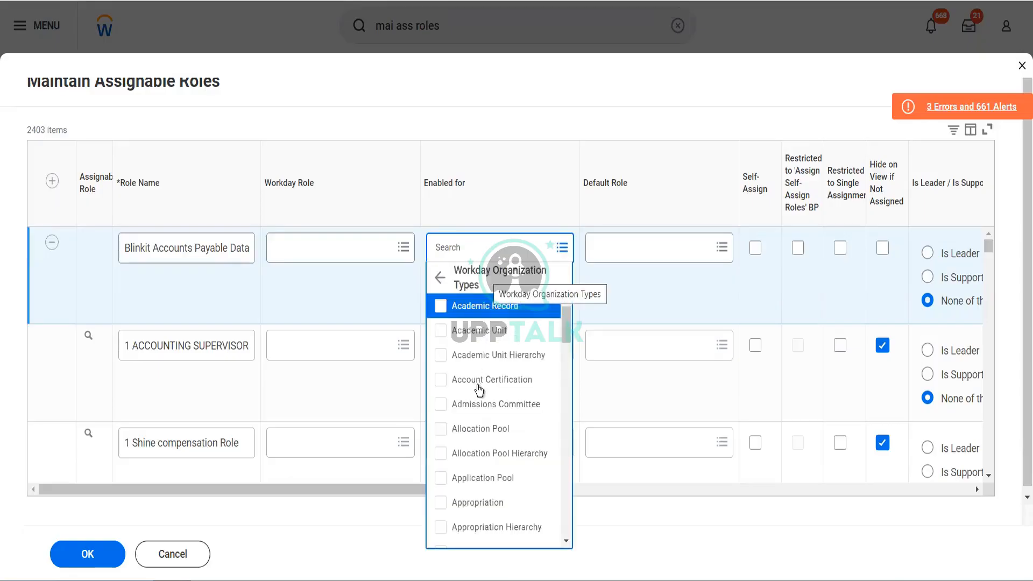
scroll(483, 396, "down", 3)
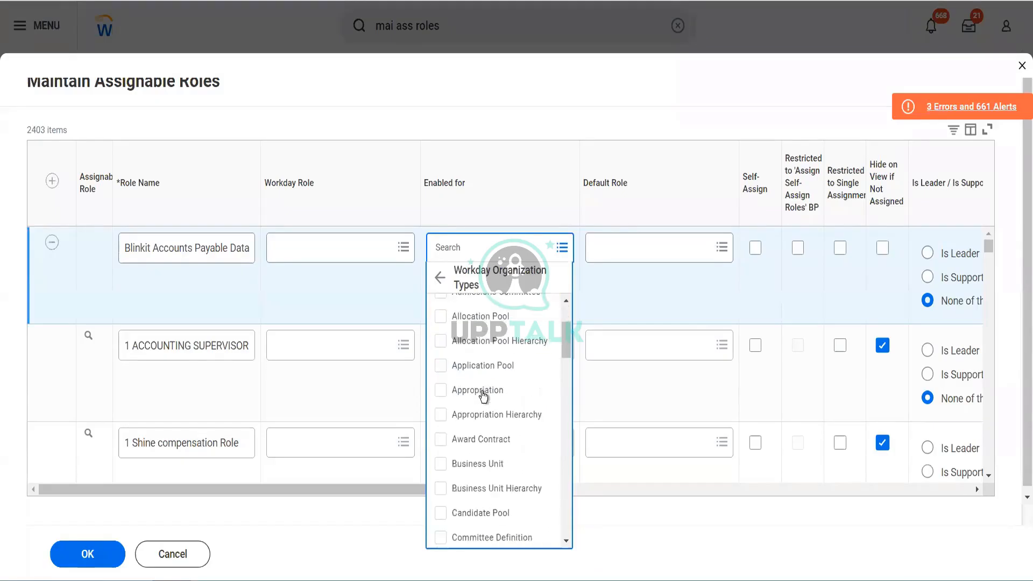
scroll(484, 396, "down", 2)
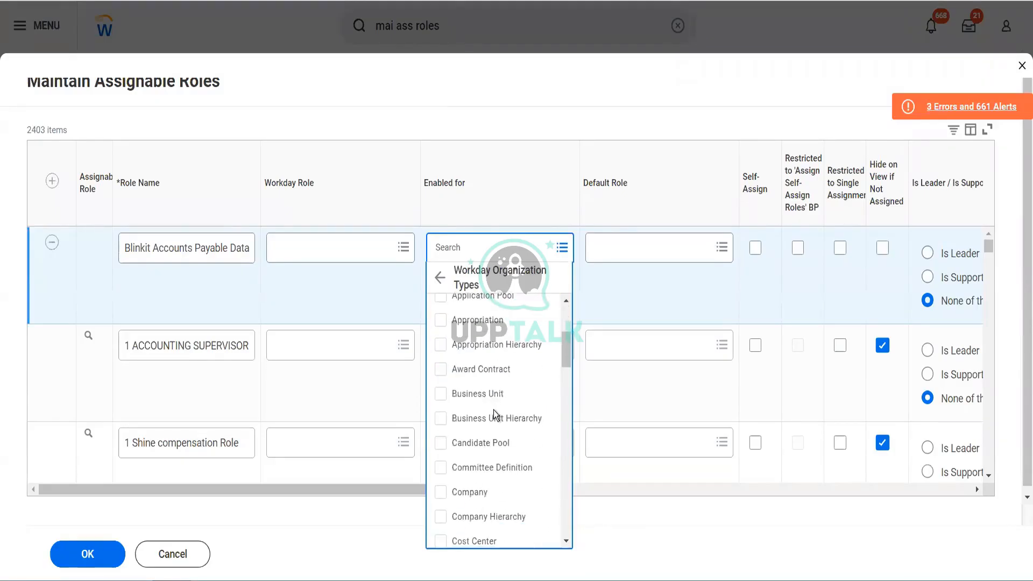
left_click(441, 496)
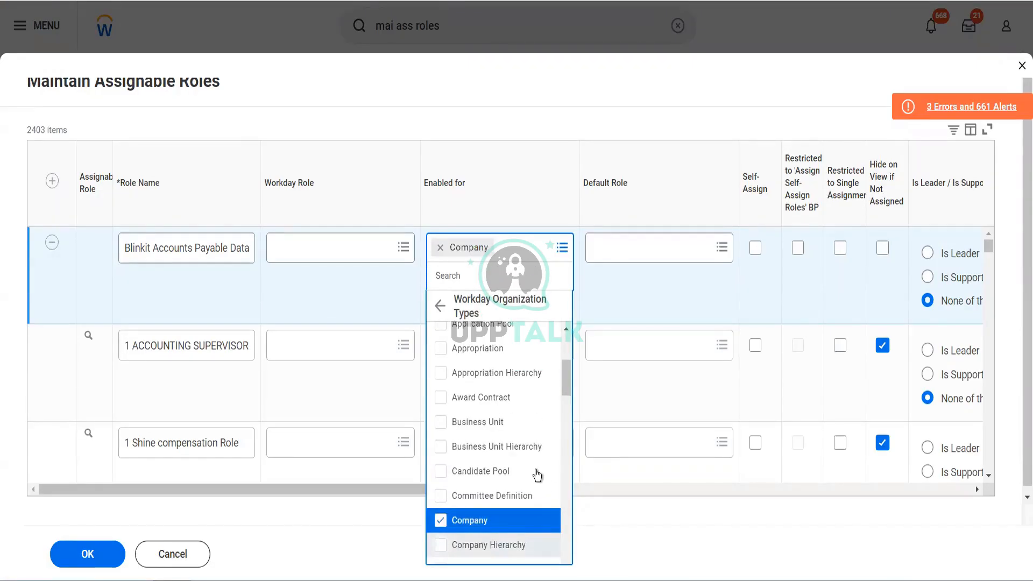
left_click(536, 544)
scroll(535, 474, "down", 2)
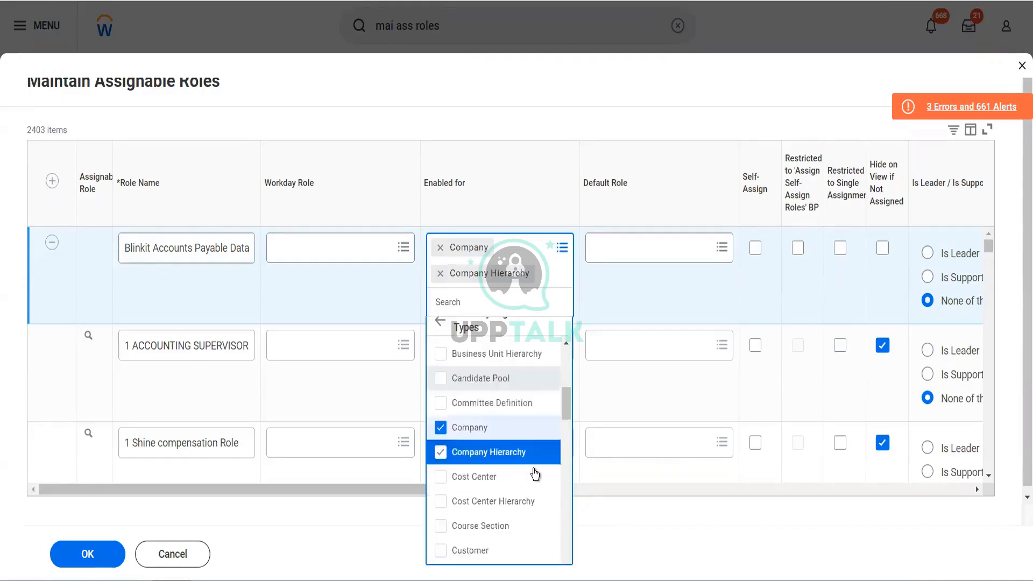
scroll(535, 473, "down", 2)
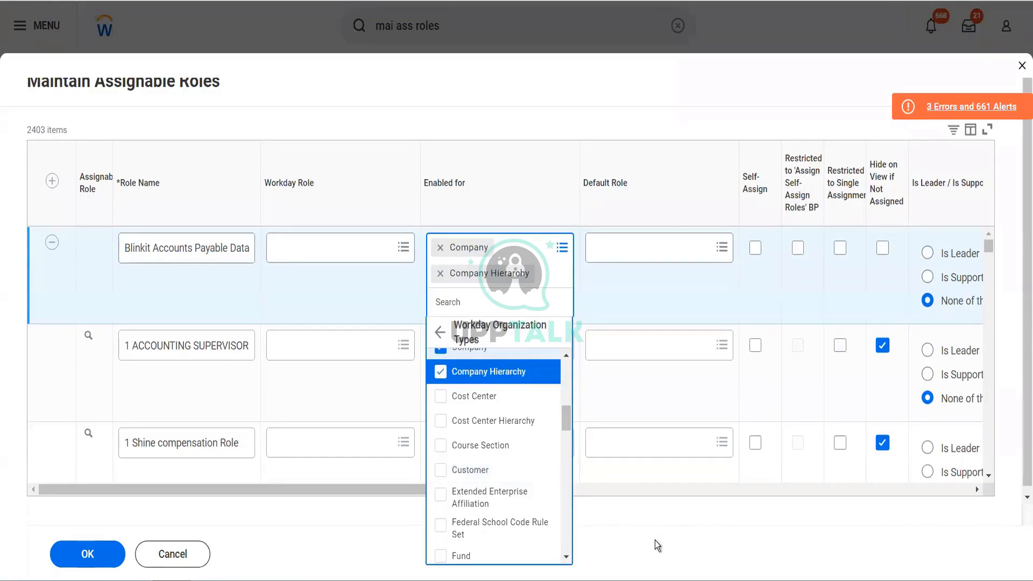
left_click(705, 406)
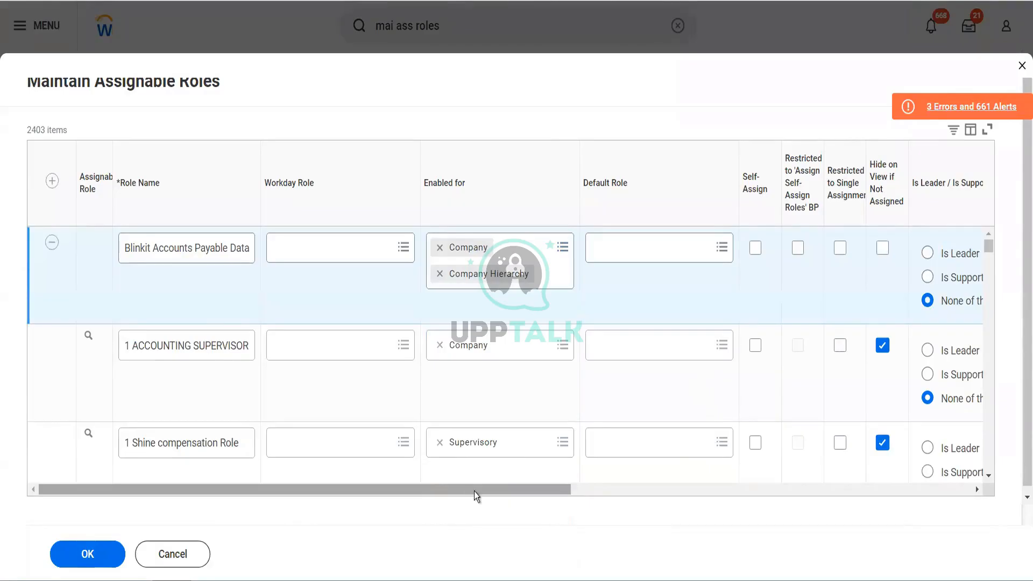
Choose None of the above as the new role's Is Leader / Is Supporting setting.
left_click_drag(473, 491, 601, 485)
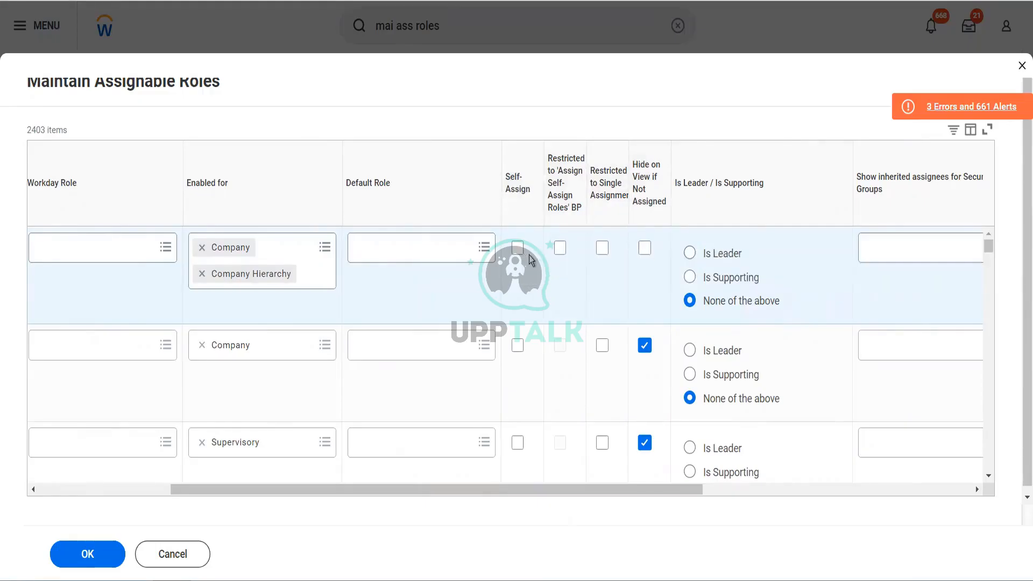
mouse_move(522, 256)
mouse_move(740, 280)
left_click(762, 304)
Browse the security group options for the new role's Role Assignees Restricted to field, including the role-based groups, without selecting any.
left_click_drag(638, 491, 847, 515)
scroll(866, 518, "right", 1)
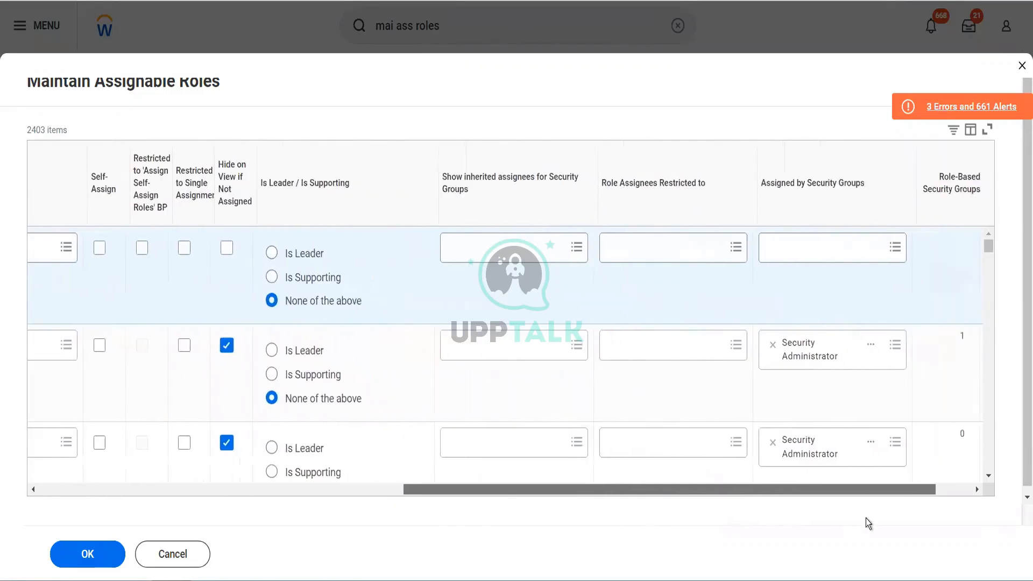
left_click(676, 261)
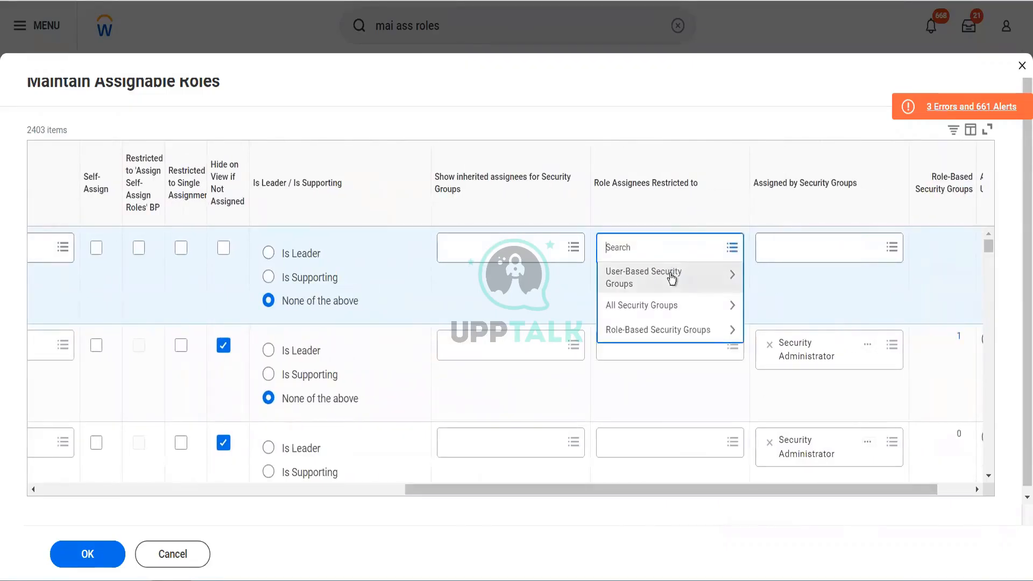
left_click(662, 310)
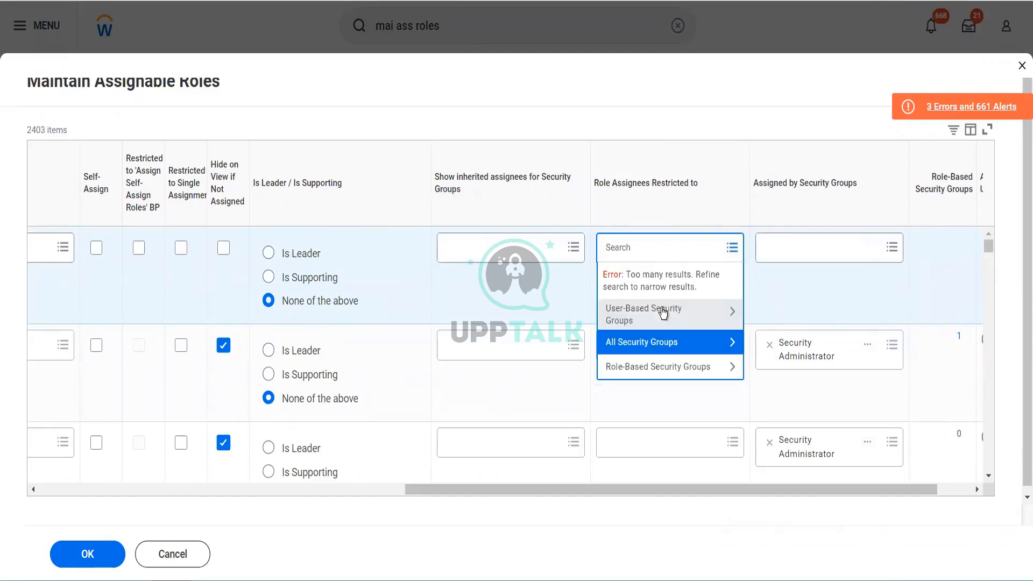
left_click(648, 377)
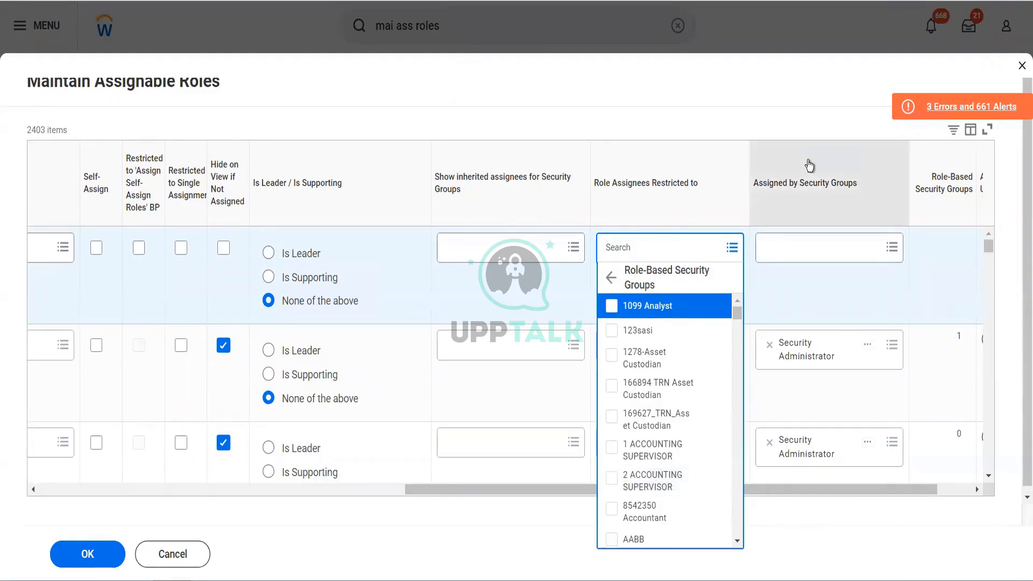
left_click(808, 133)
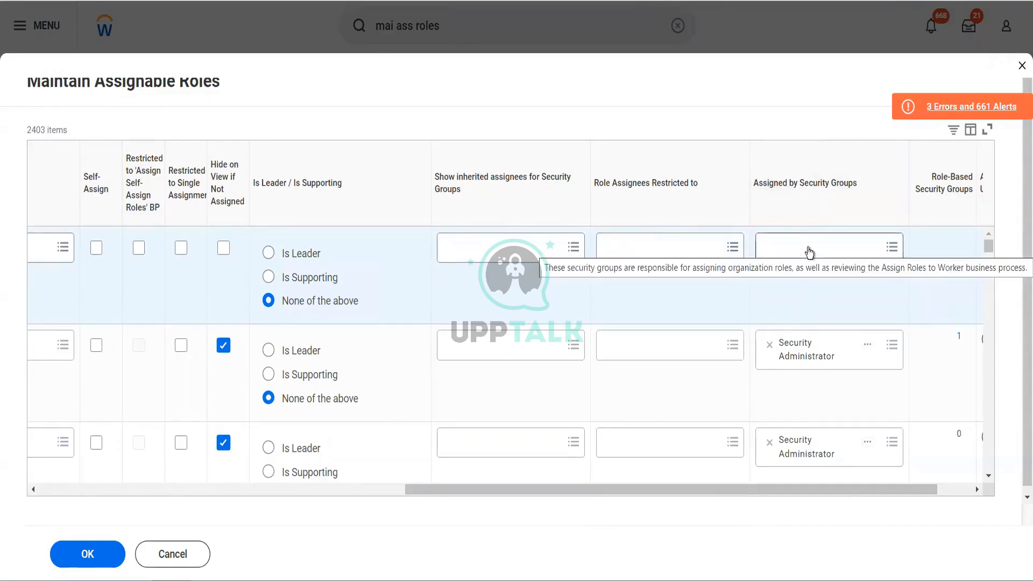
Set Security Administrator as the new Blinkit role's Assigned by Security Groups value and save the assignable roles.
left_click(72, 495)
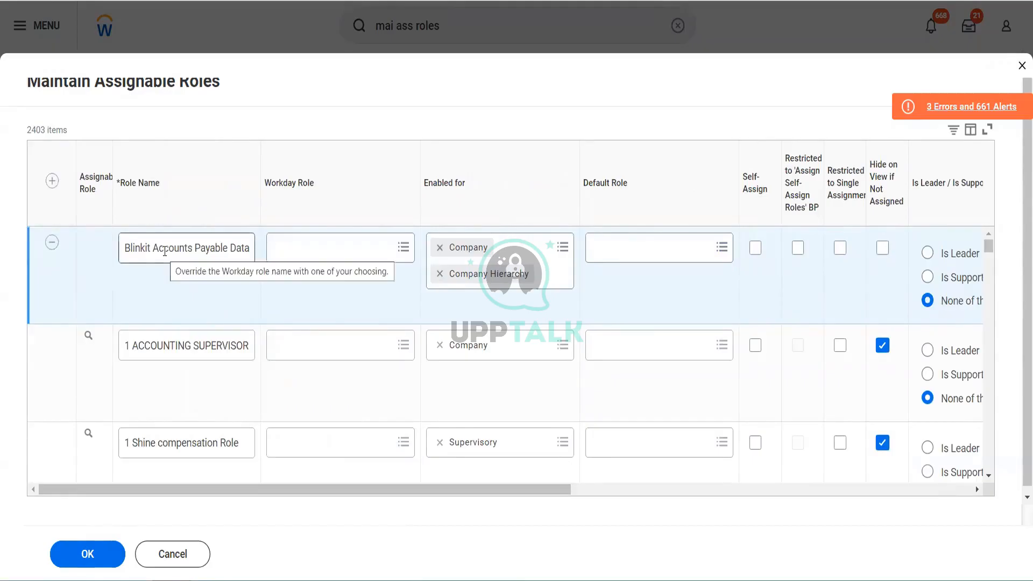
left_click(727, 492)
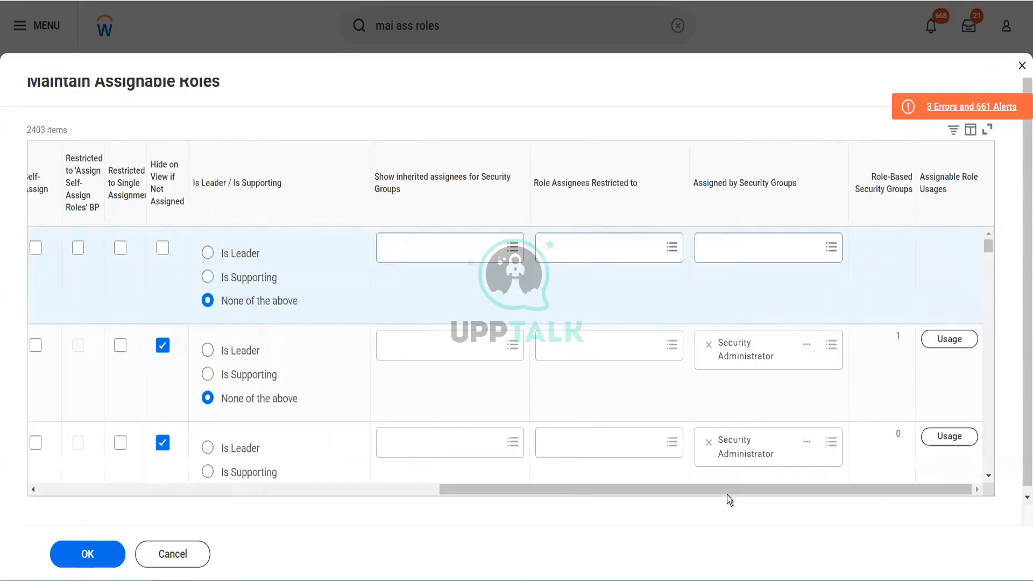
left_click(744, 250)
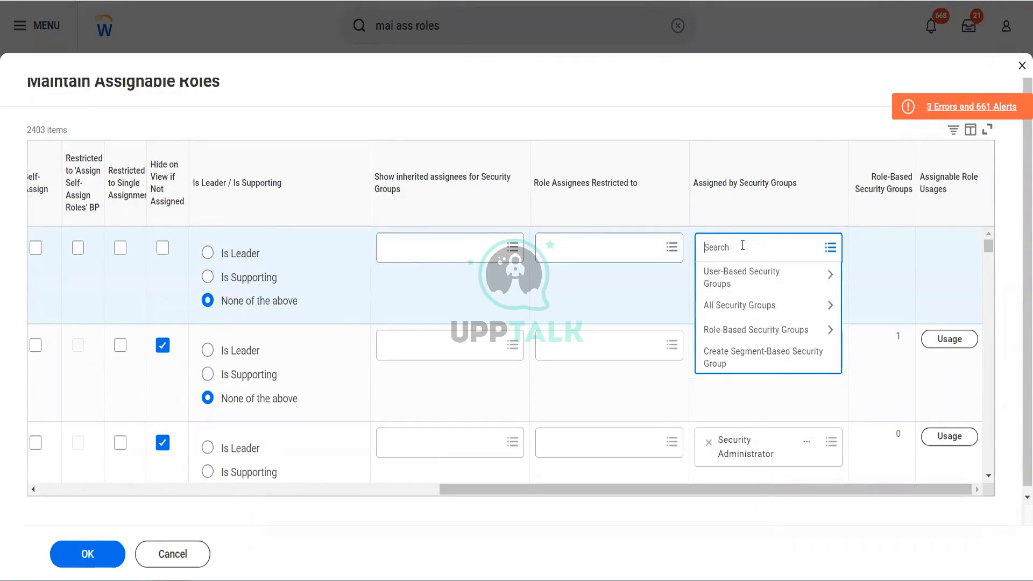
type("sec admin")
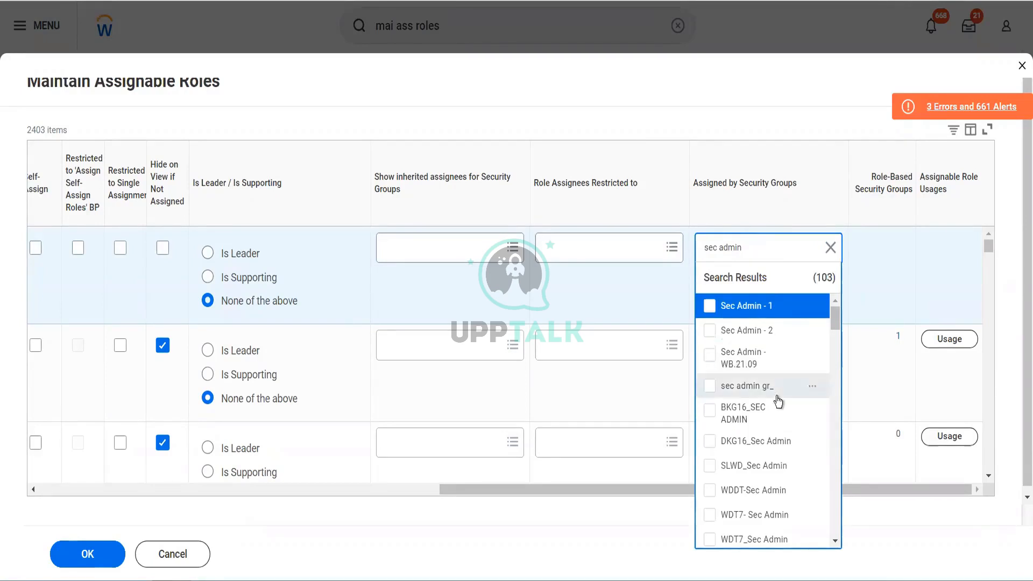
scroll(778, 401, "down", 10)
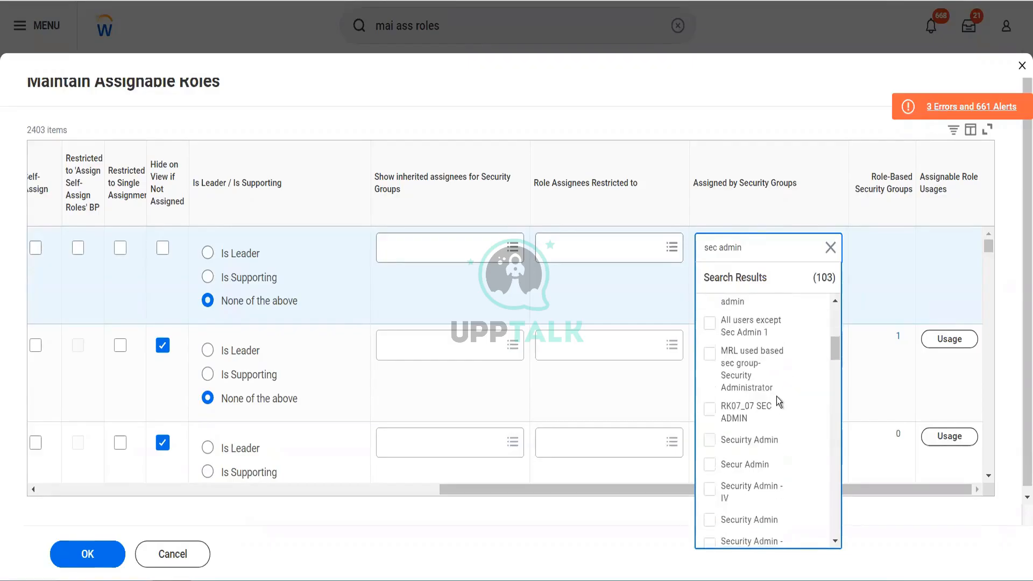
scroll(776, 395, "down", 1)
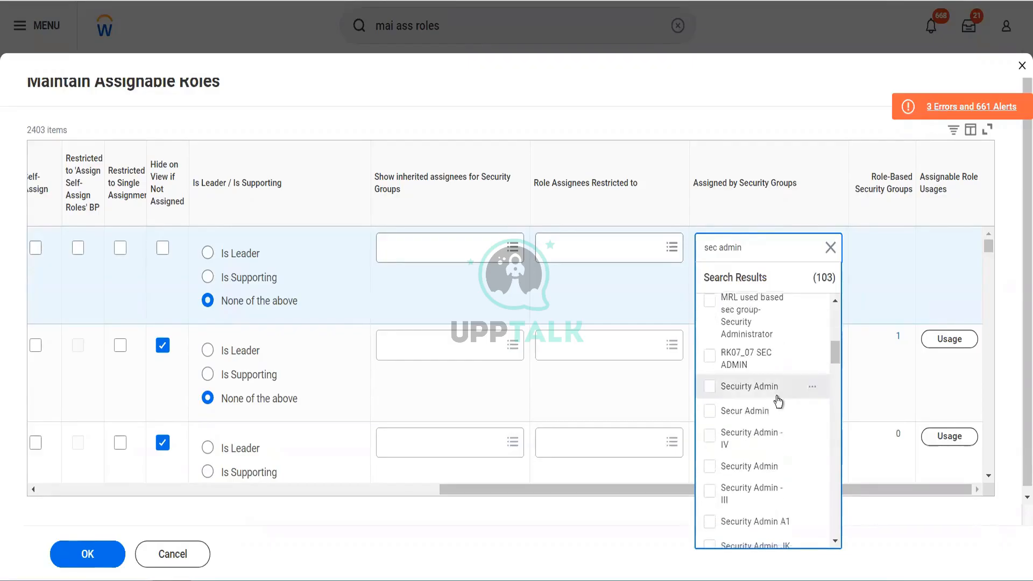
scroll(777, 400, "down", 3)
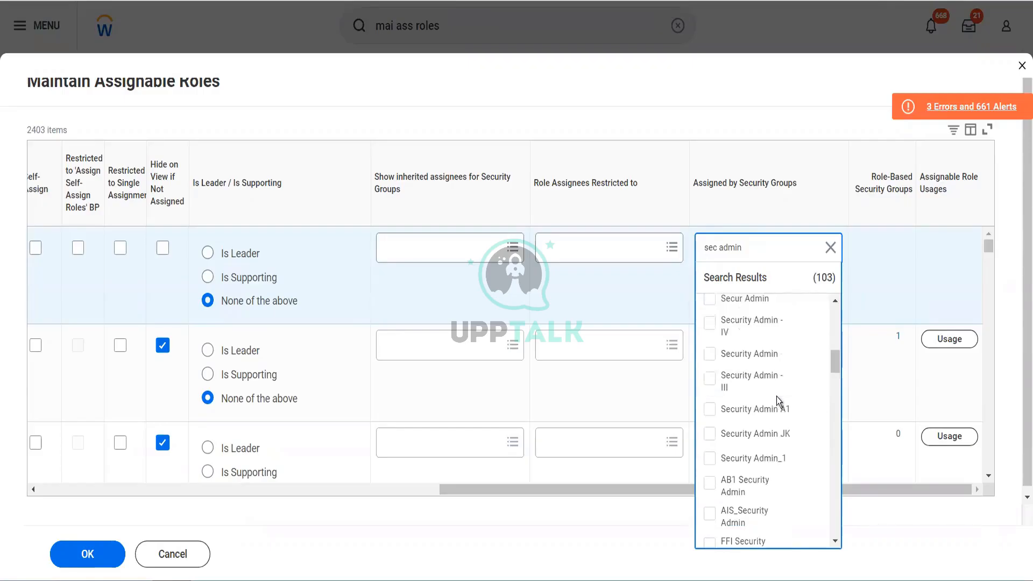
scroll(776, 398, "down", 3)
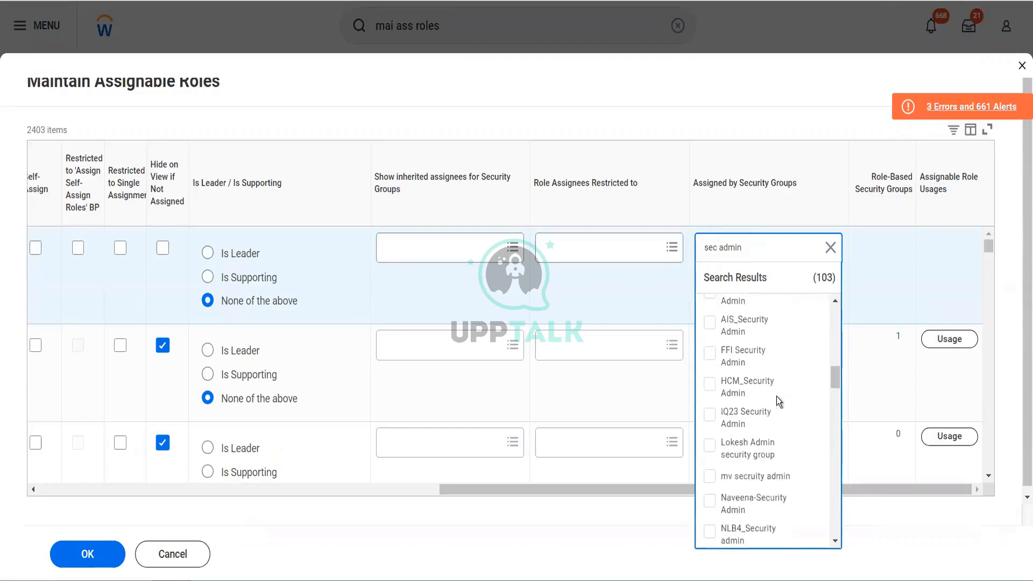
scroll(776, 395, "down", 3)
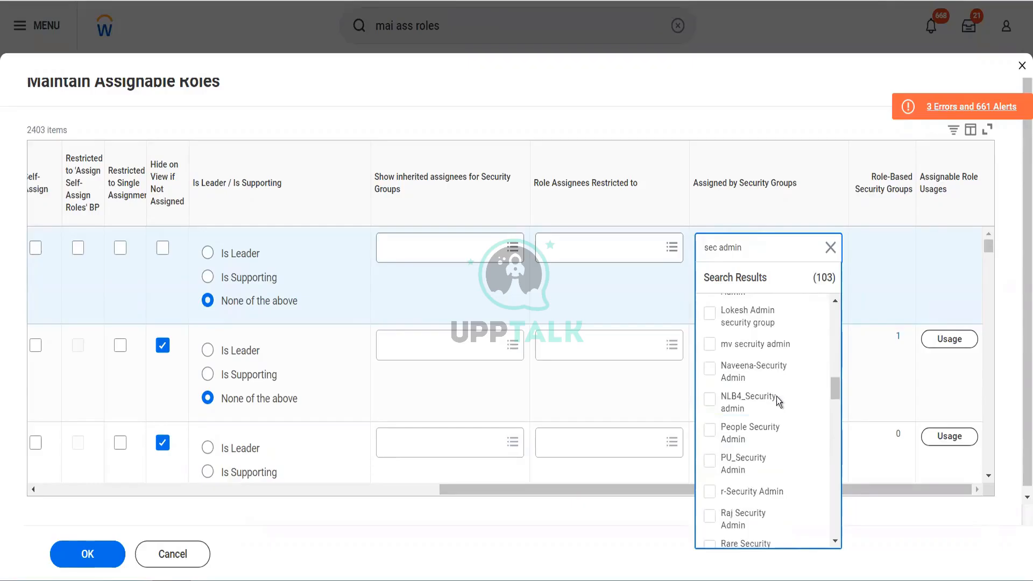
scroll(776, 396, "down", 5)
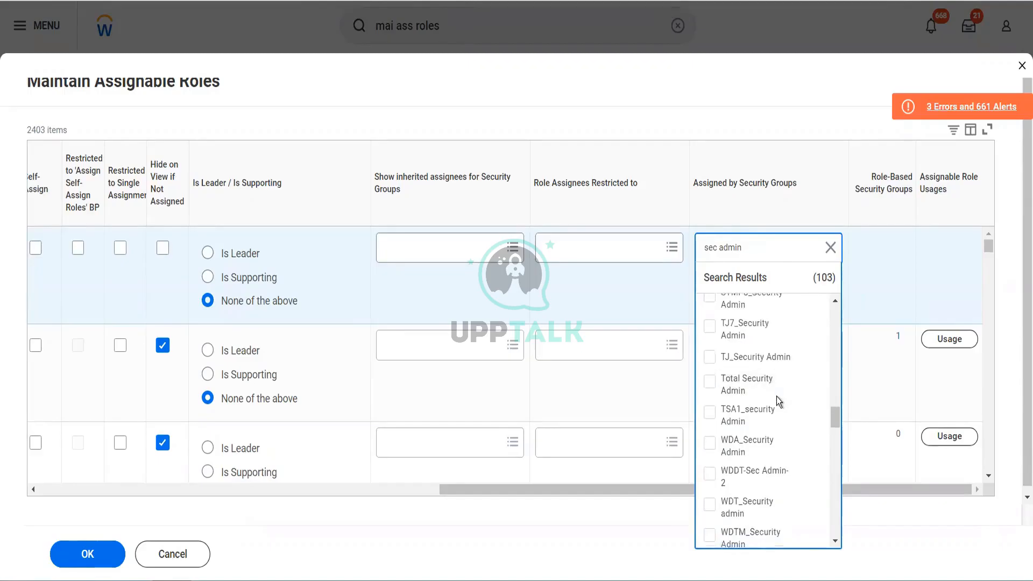
scroll(776, 396, "down", 10)
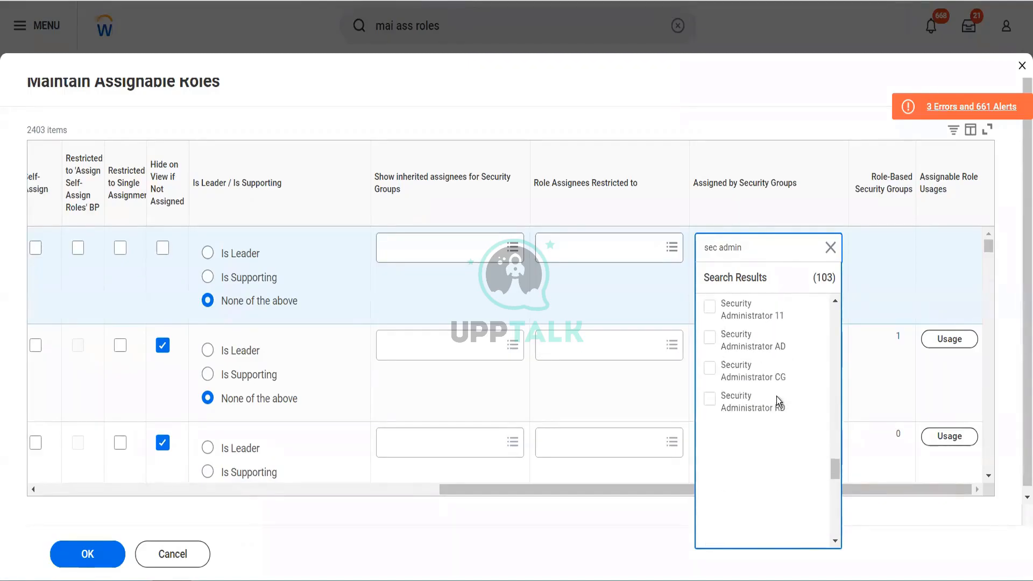
scroll(750, 328, "up", 2)
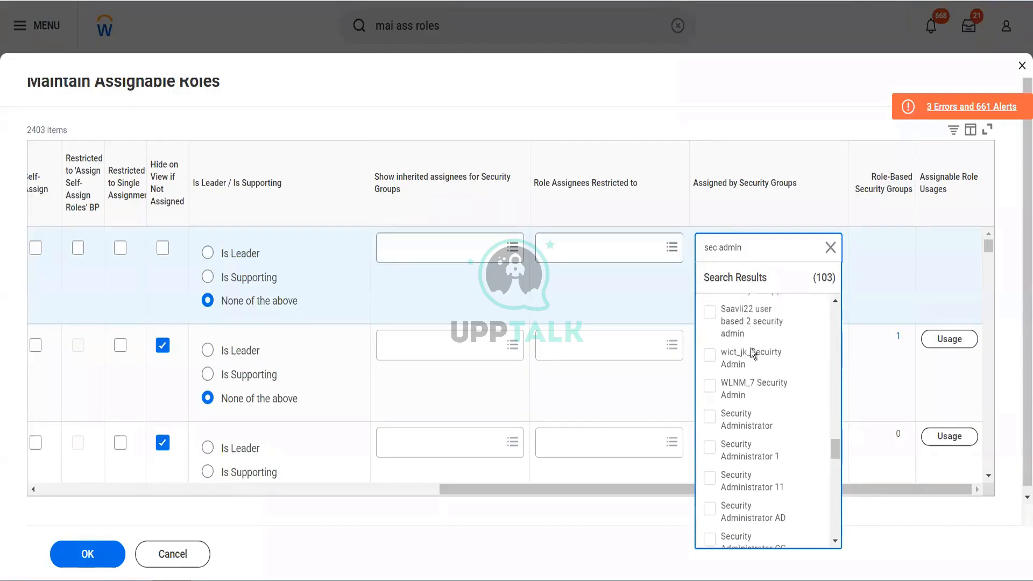
left_click(709, 419)
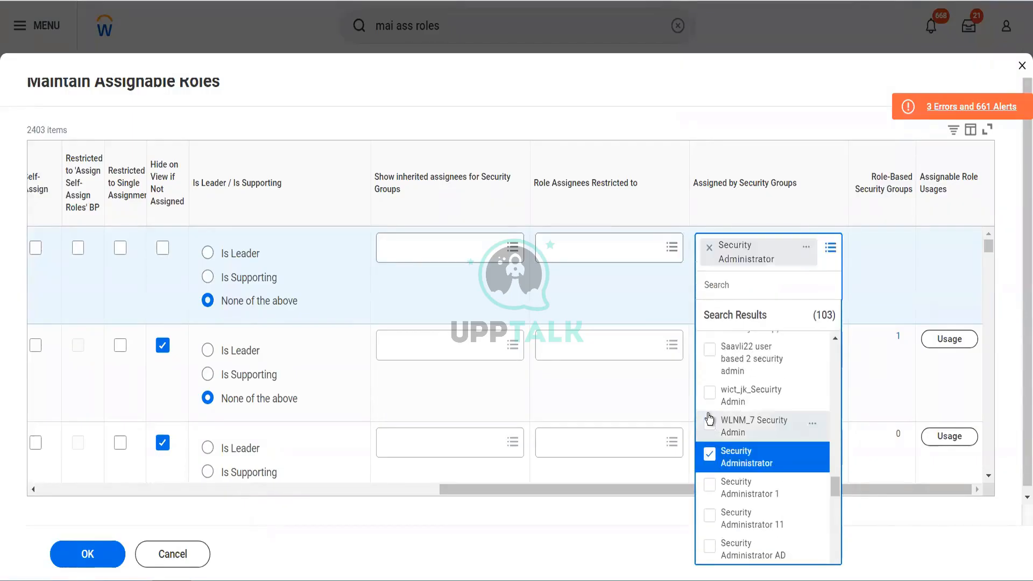
left_click(609, 113)
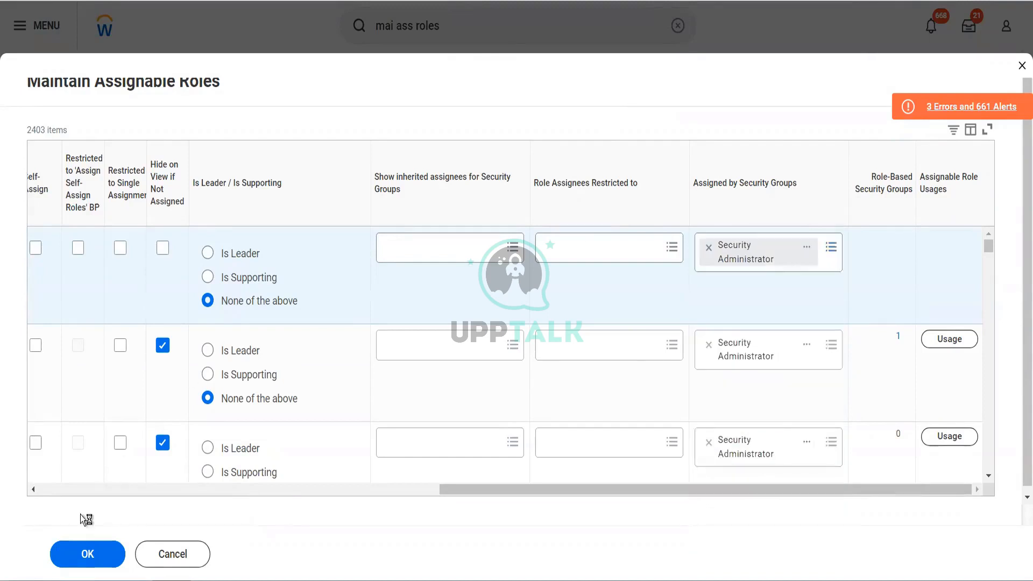
left_click(75, 555)
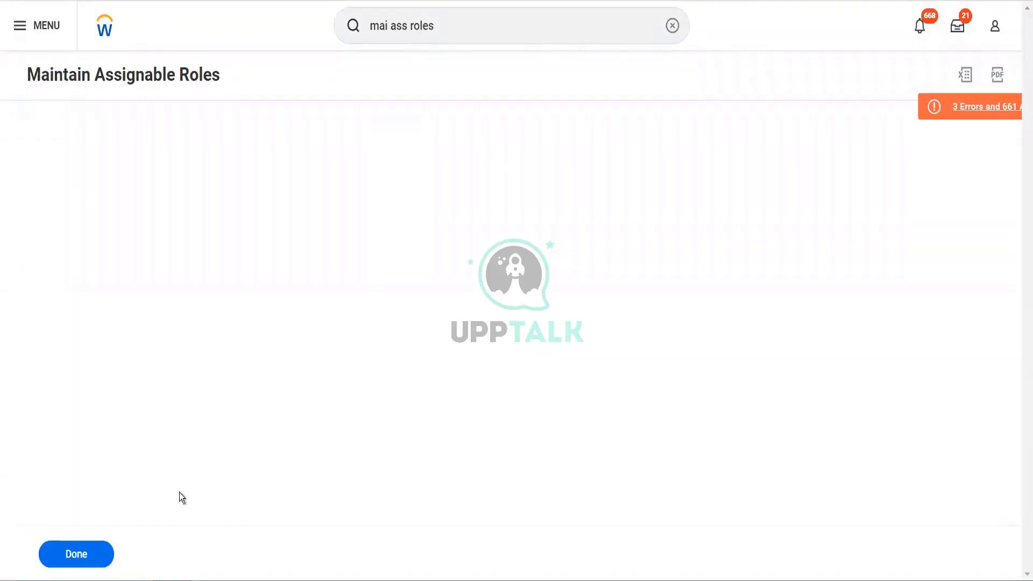
left_click(101, 557)
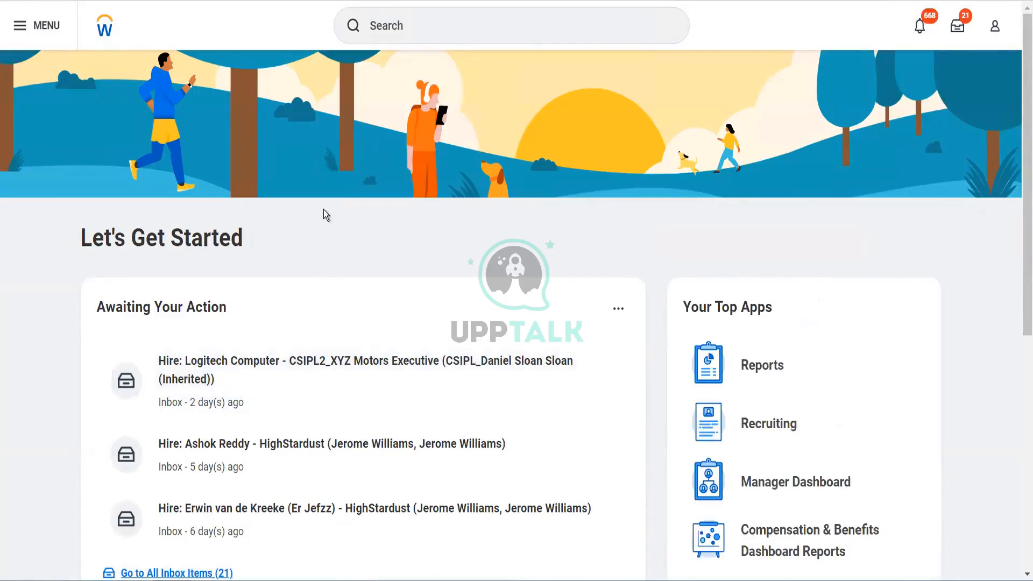
Find and open the Create Security Group task.
left_click(418, 38)
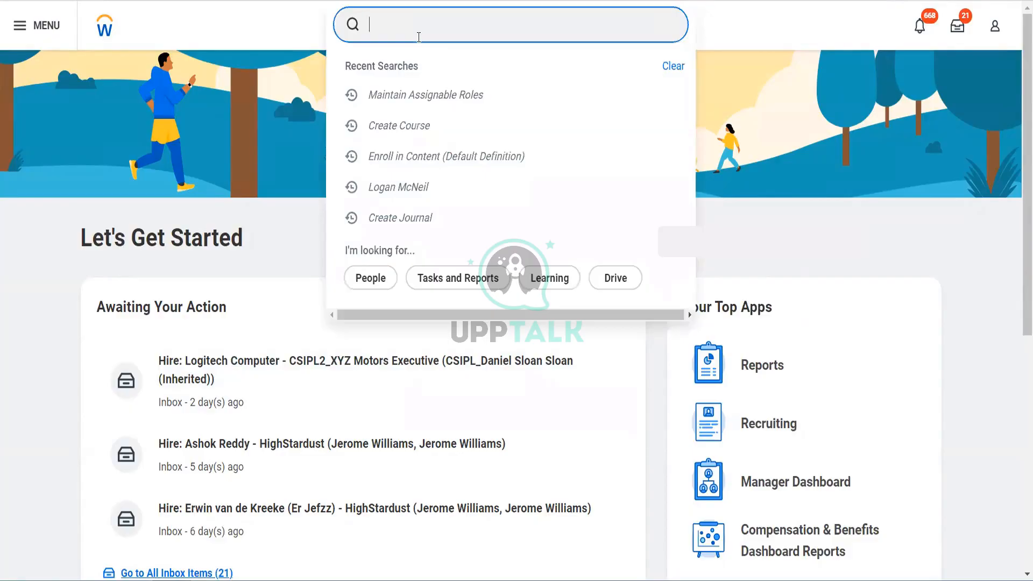
type("cr sec group")
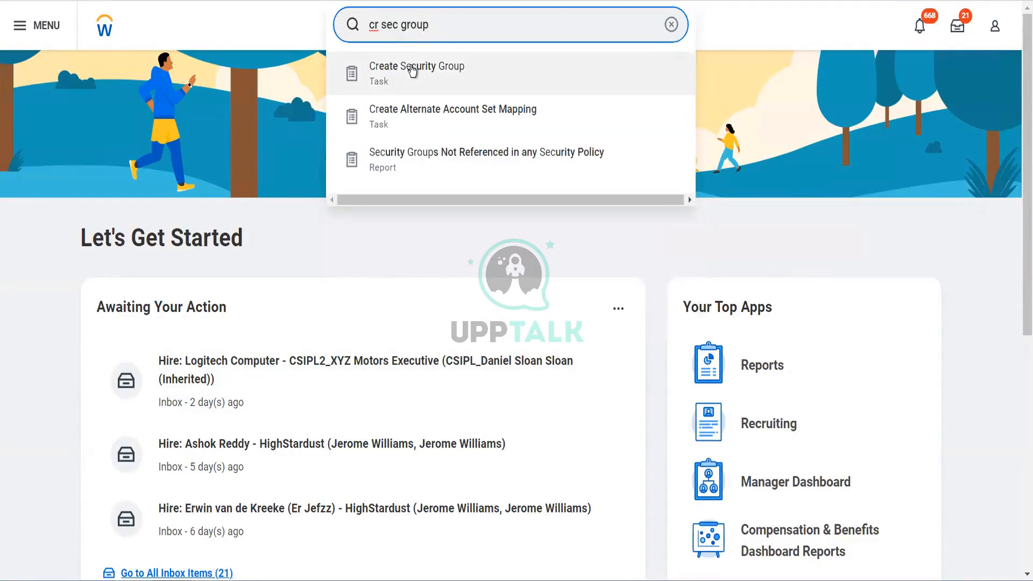
left_click(412, 70)
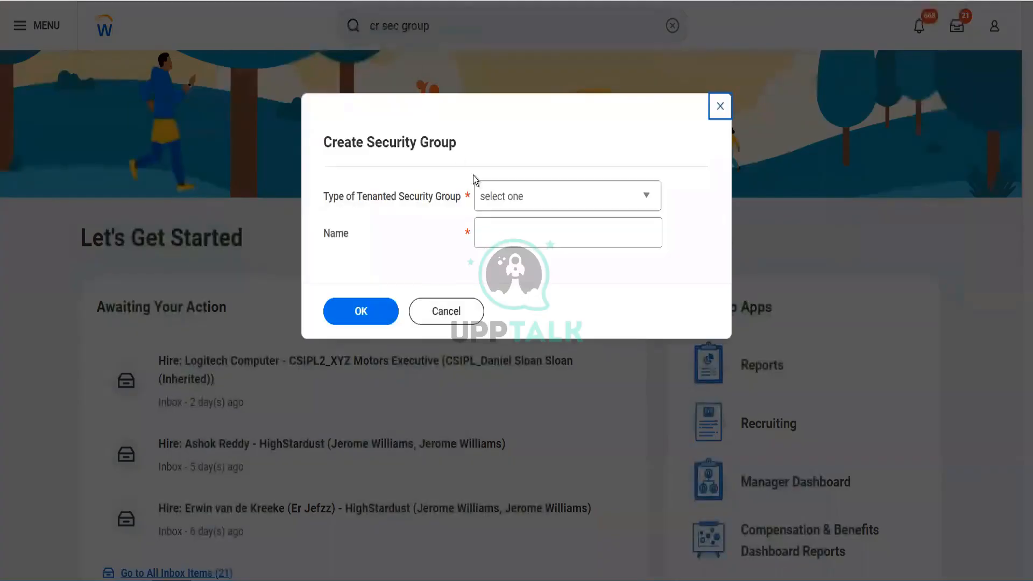
Create a Role-Based Security Group (Constrained) named "Blinkit Accounts Payable Data Entry Specialist".
left_click(511, 205)
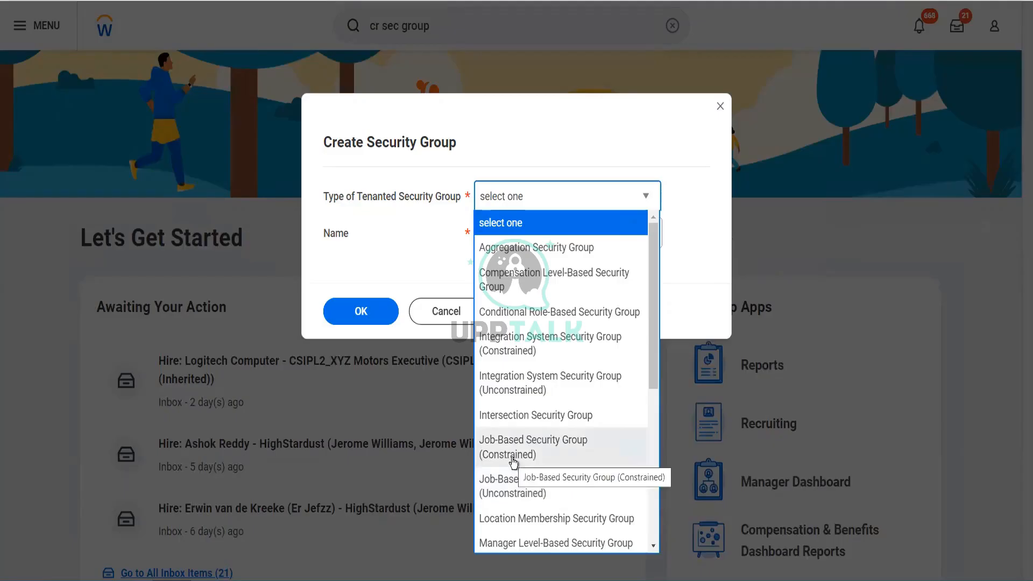
scroll(513, 462, "down", 2)
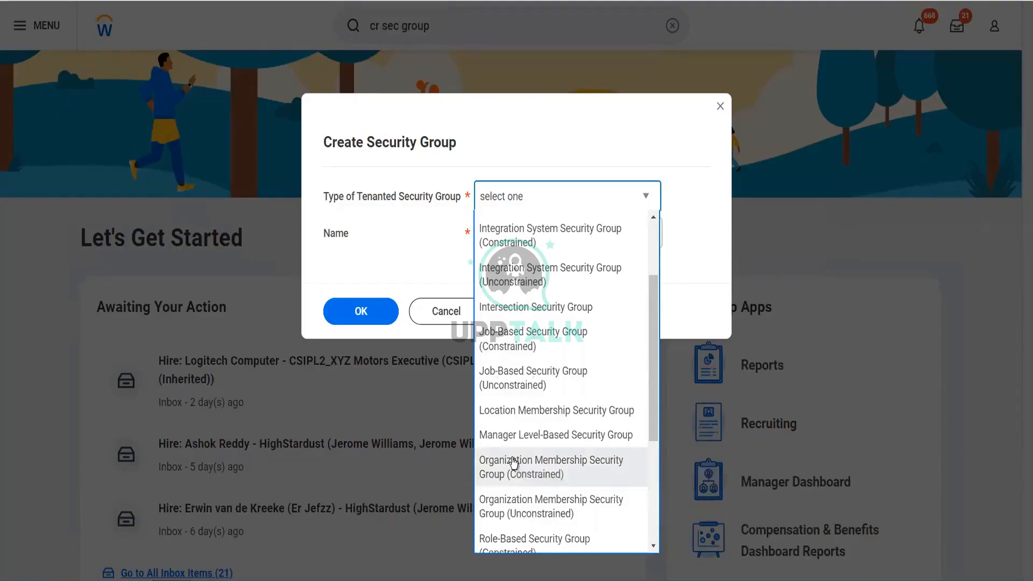
scroll(514, 463, "down", 3)
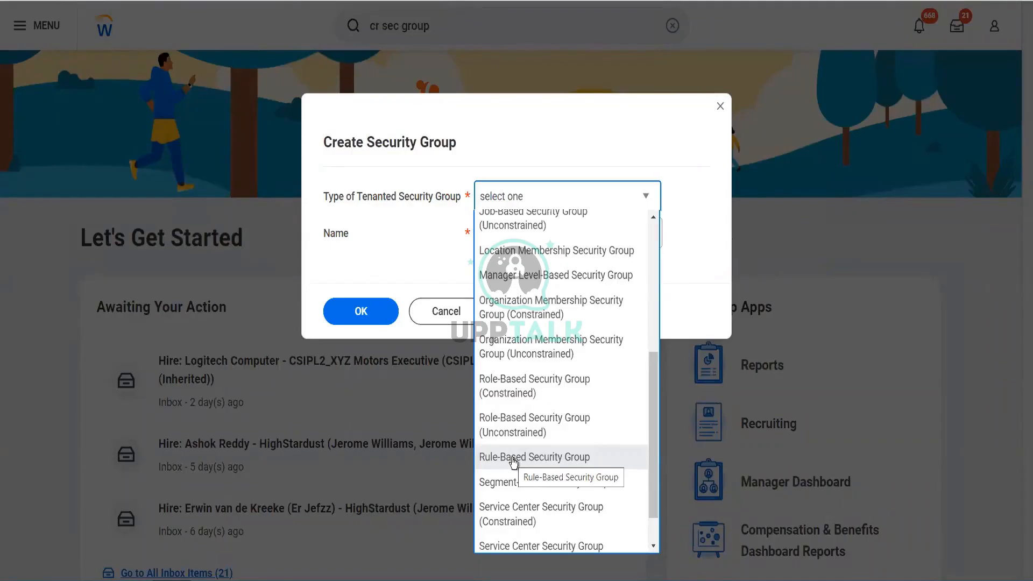
scroll(510, 458, "down", 2)
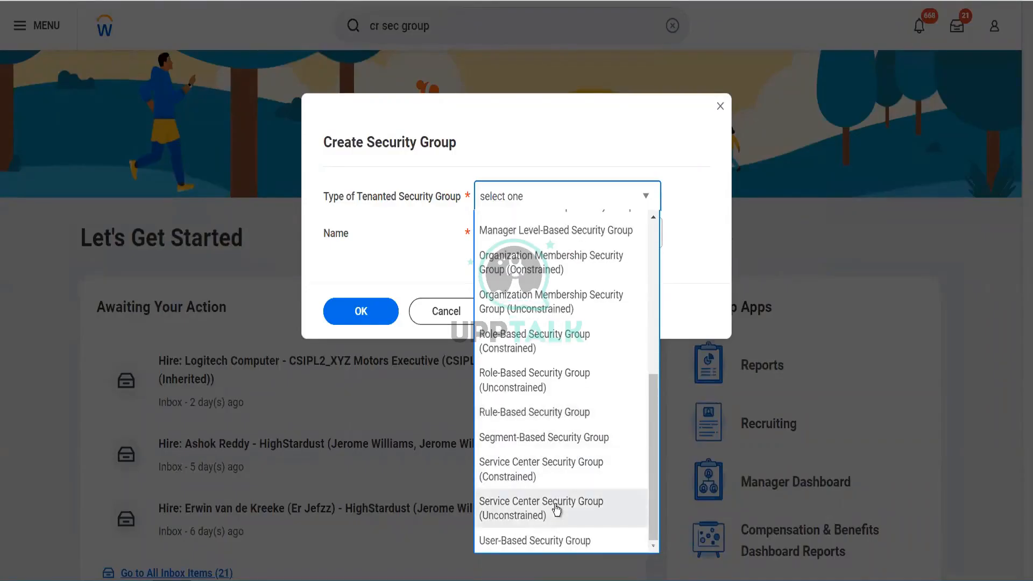
scroll(557, 510, "up", 1)
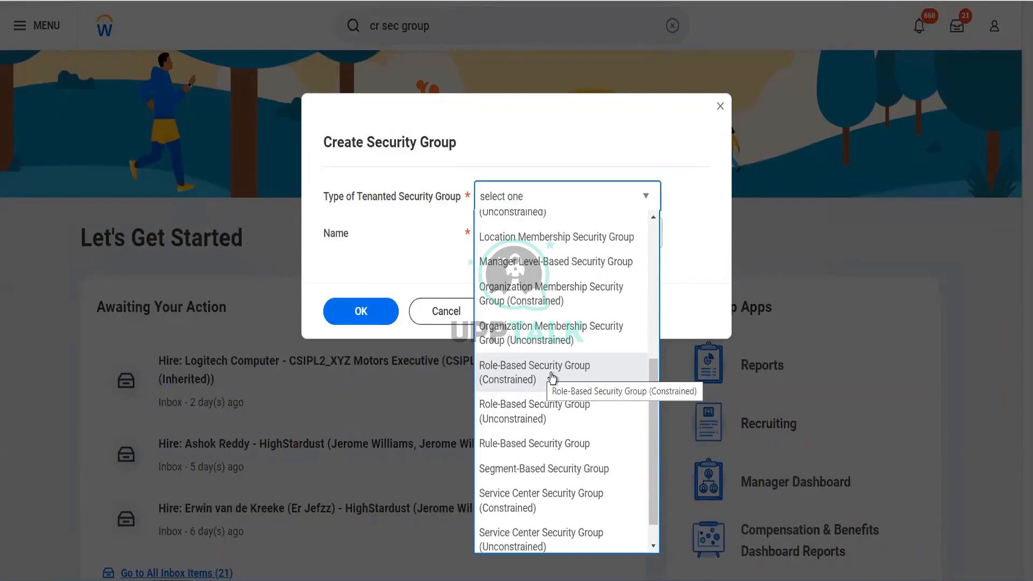
left_click(551, 373)
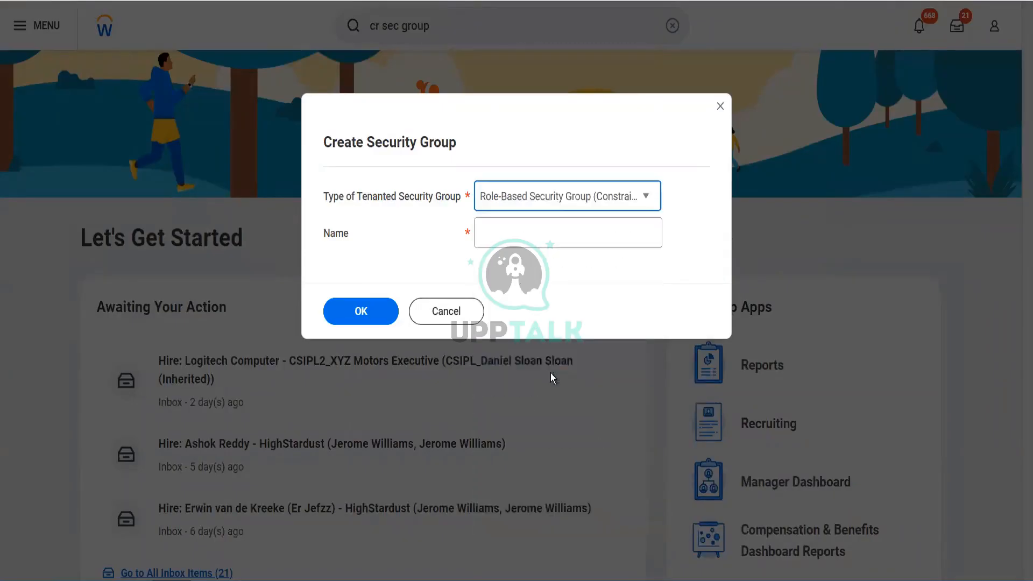
left_click(532, 233)
key("ctrl+v")
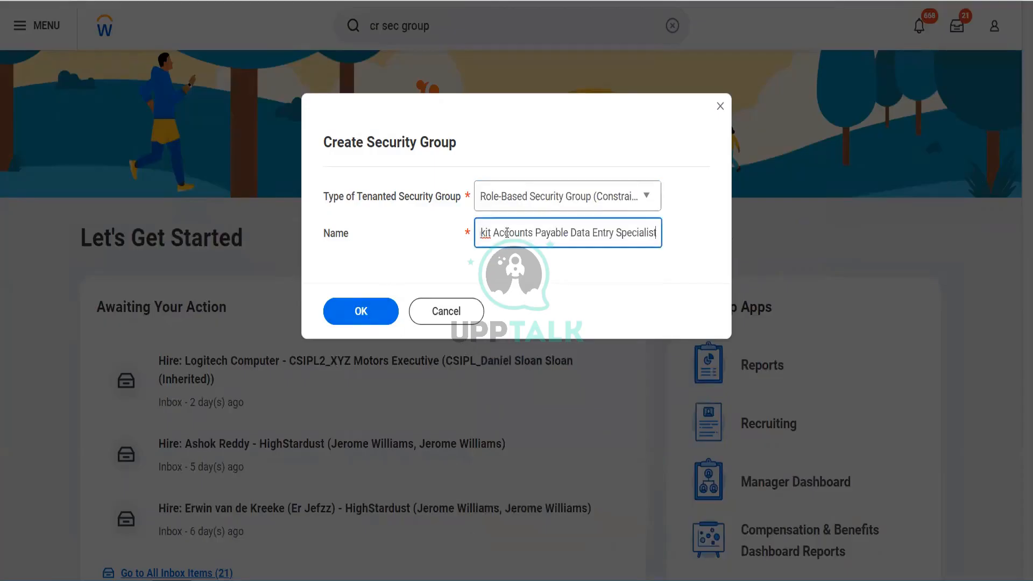
left_click_drag(507, 233, 416, 233)
left_click(351, 312)
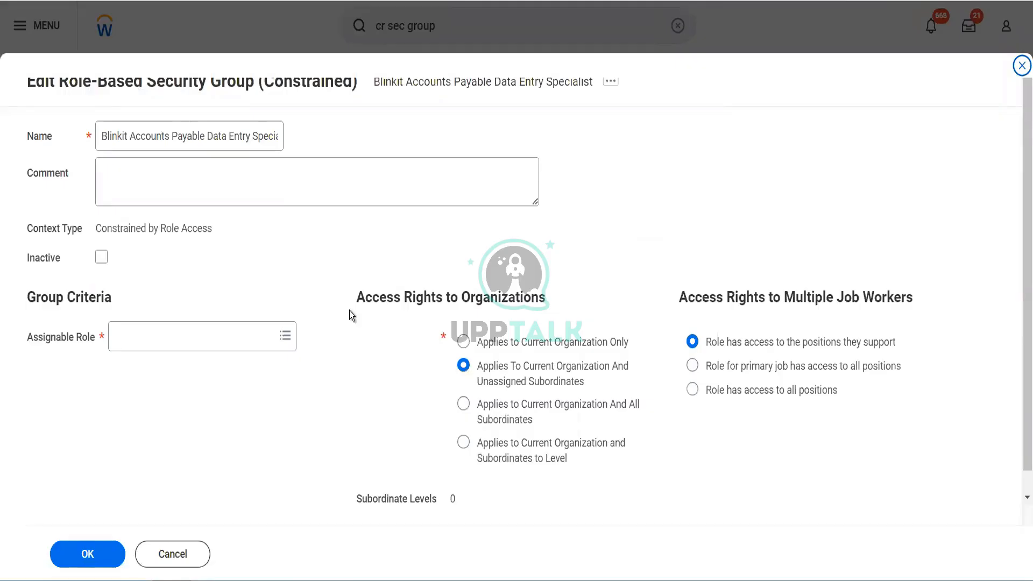
Set the group's assignable role to Blinkit Accounts Payable Data Entry Specialist and apply its access rights to the current organization and all subordinates.
left_click(200, 340)
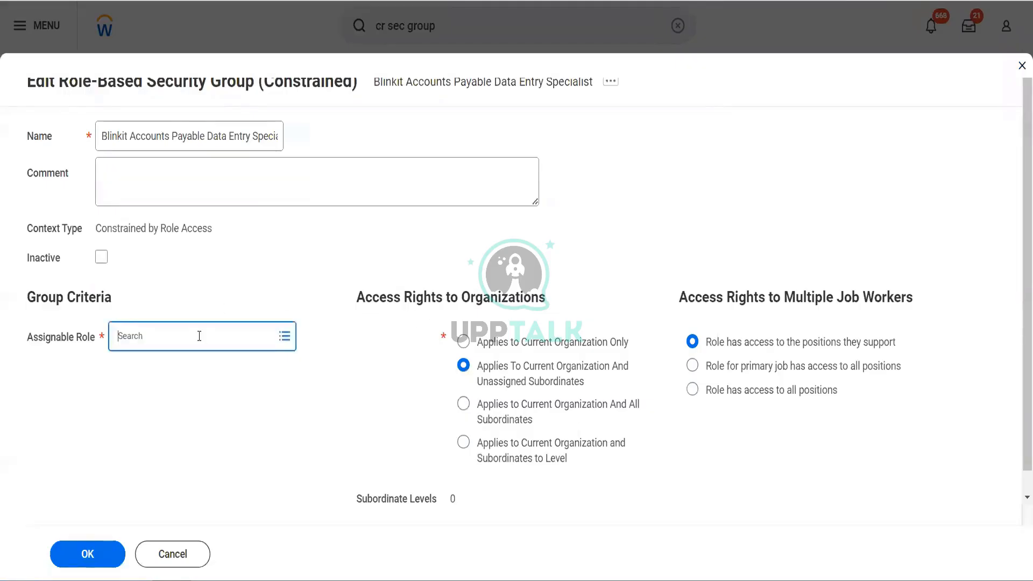
type("Blinkit Accounts Payable Data Entry Specialist")
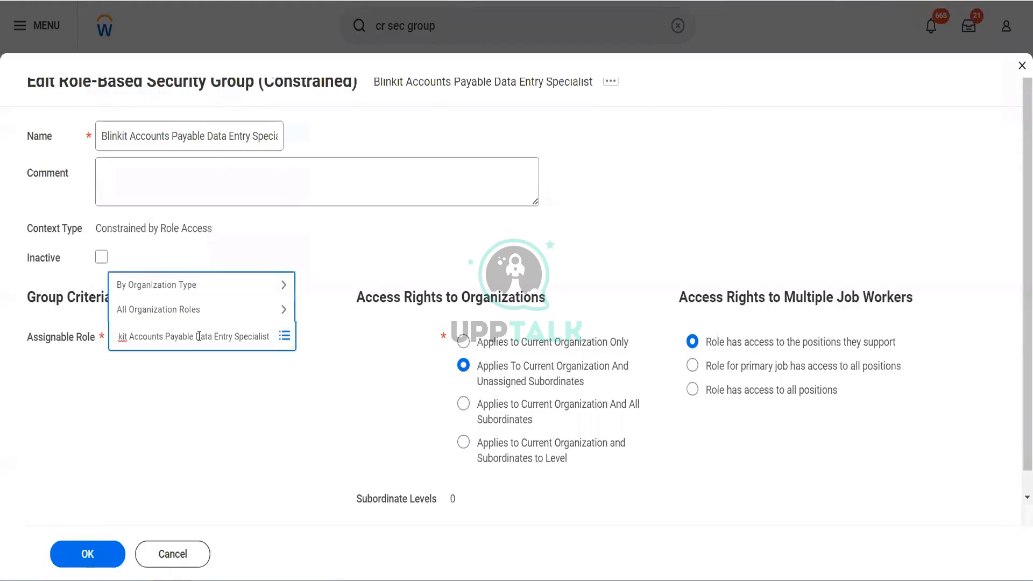
key("Return")
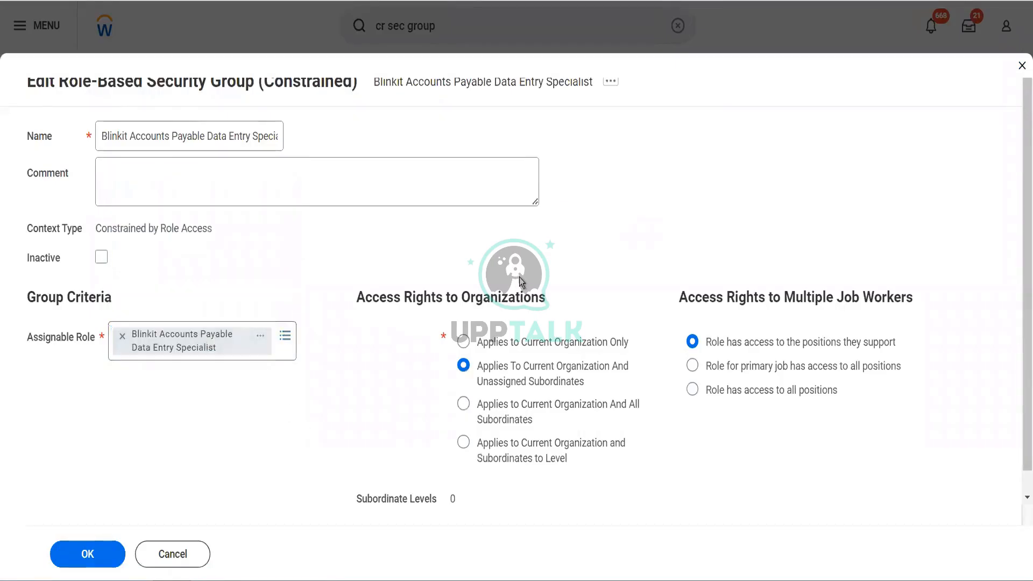
scroll(518, 277, "down", 1)
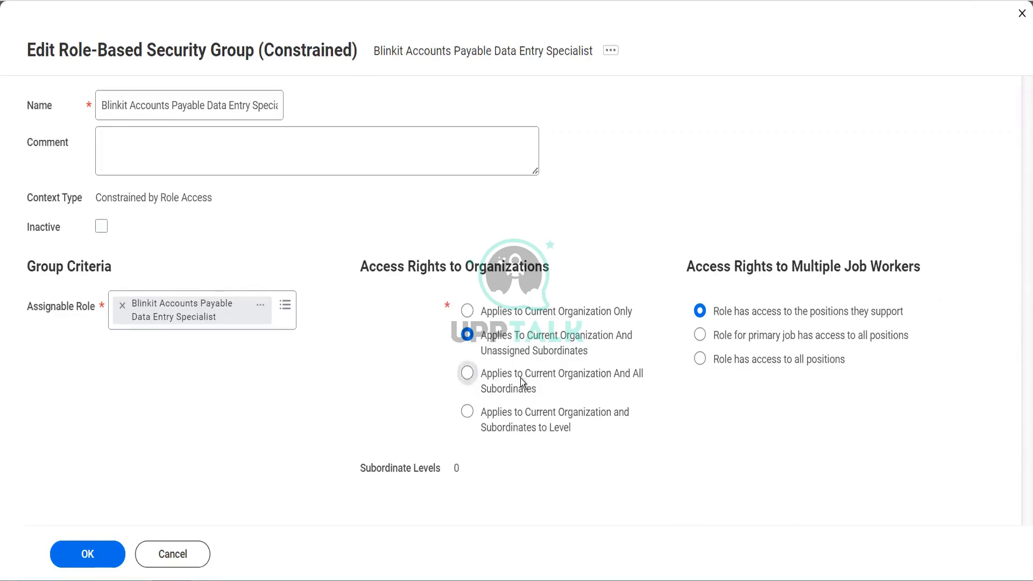
left_click(468, 375)
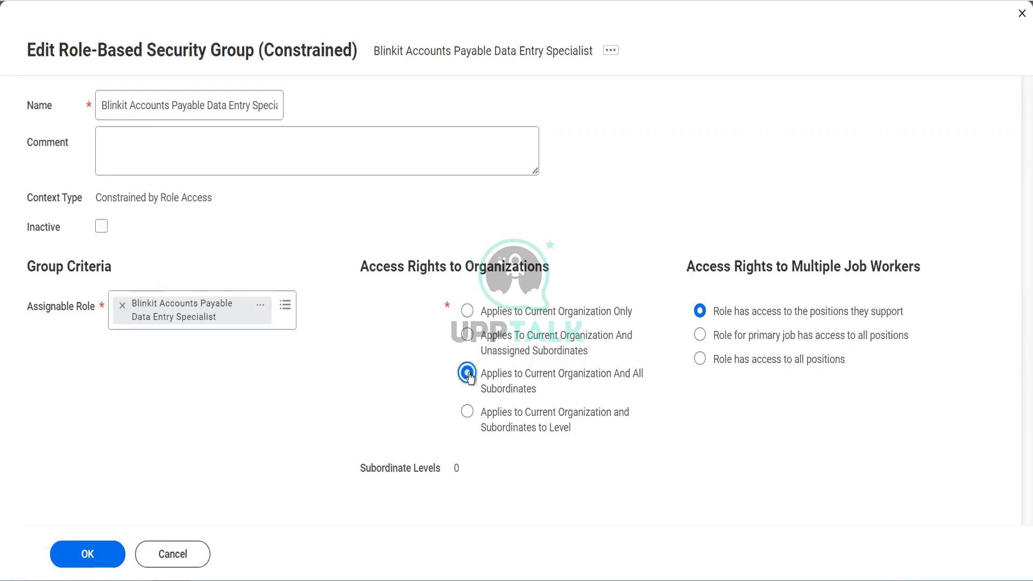
Try the Applies to Current Organization and Subordinates to Level option, and switch back to Applies to Current Organization And All Subordinates.
left_click(551, 425)
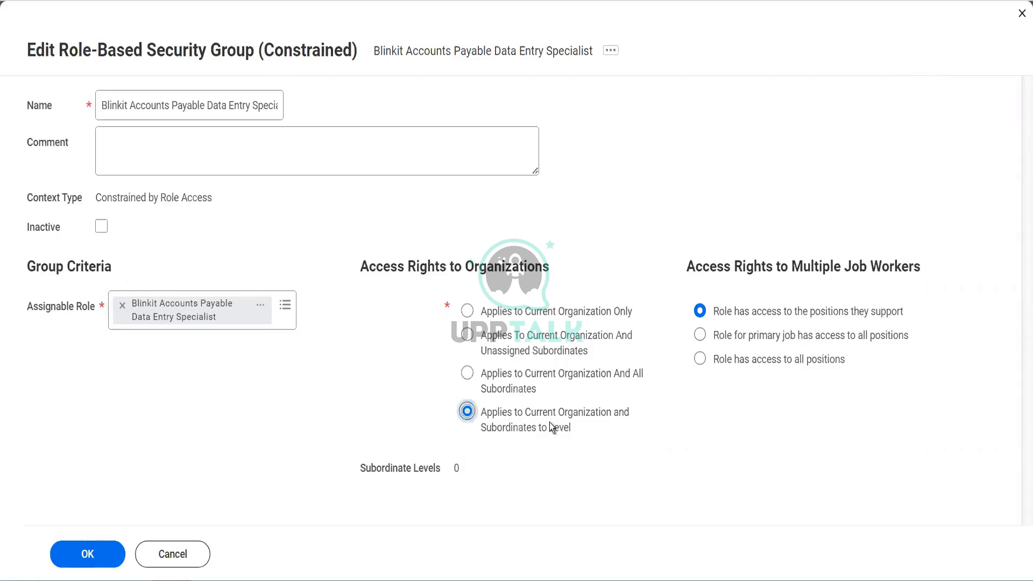
key("Tab")
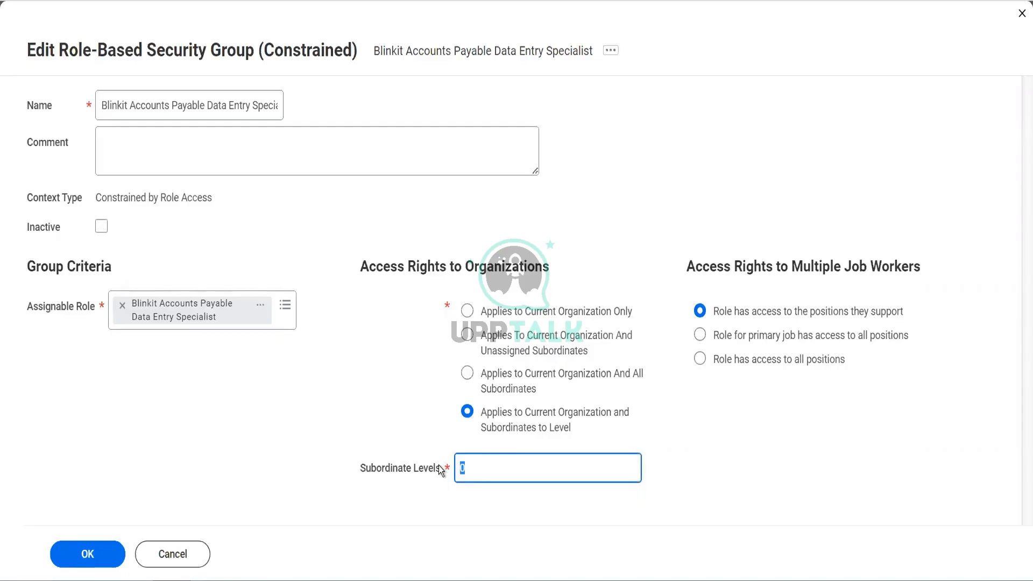
left_click(467, 373)
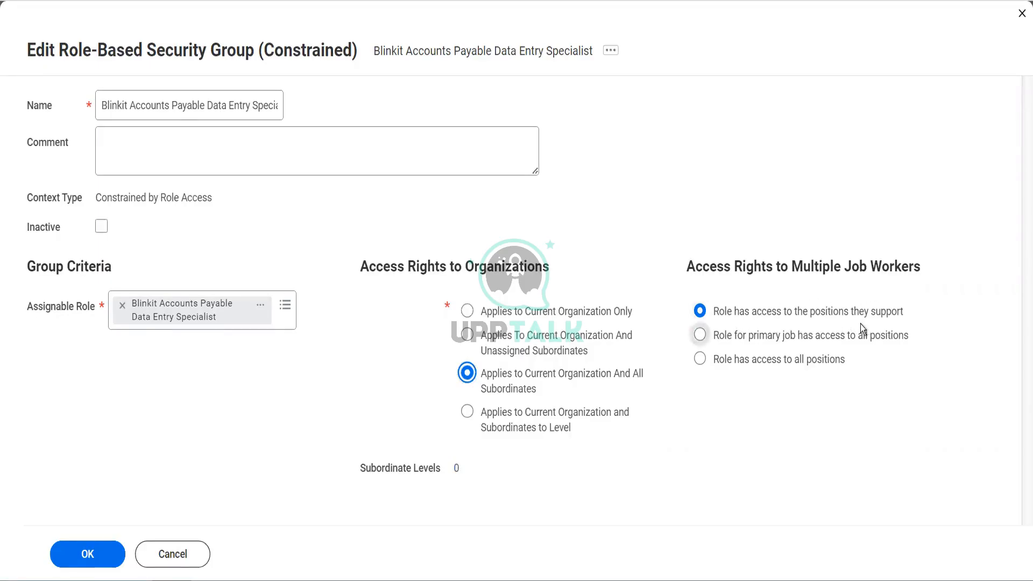
Keep the multiple job workers access right at Role has access to the positions they support and save the security group.
mouse_move(793, 340)
mouse_move(804, 324)
mouse_move(760, 339)
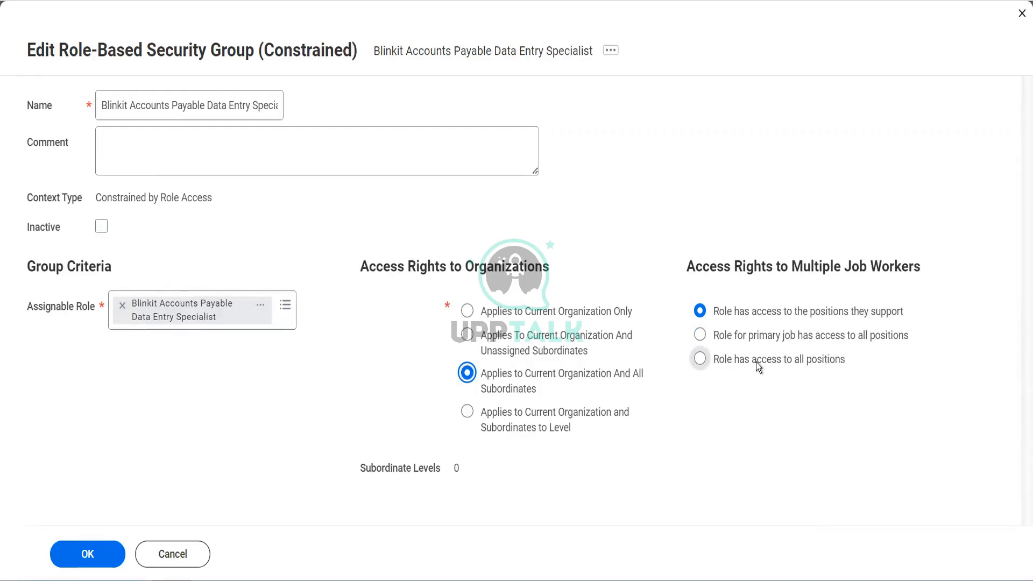
mouse_move(756, 362)
left_click(86, 554)
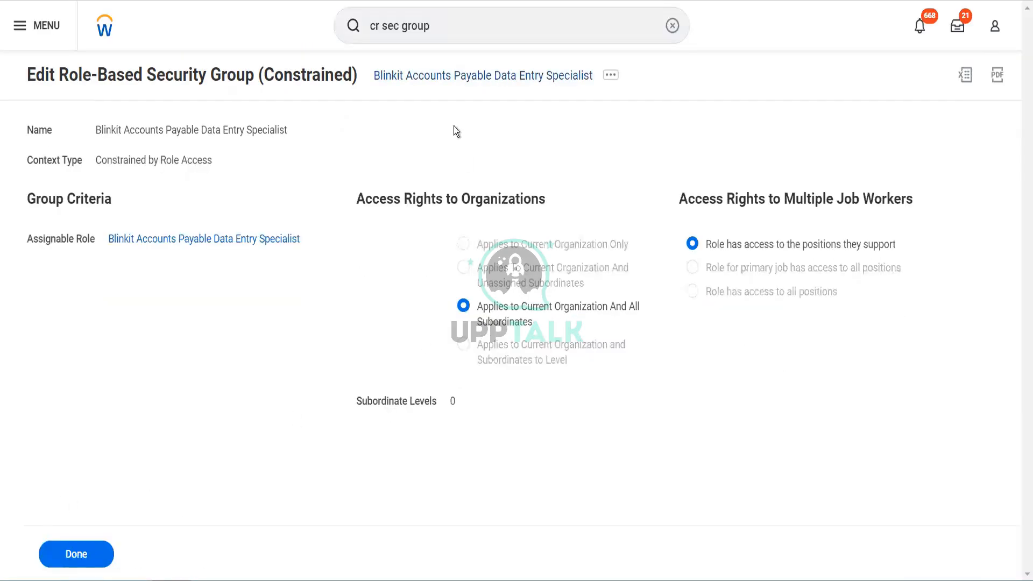
Search for "BP: Customer invoice" and open the business process definition Customer Invoice Event for ATL ATLAS.
key("ctrl+a")
left_click(481, 26)
key("ctrl+a")
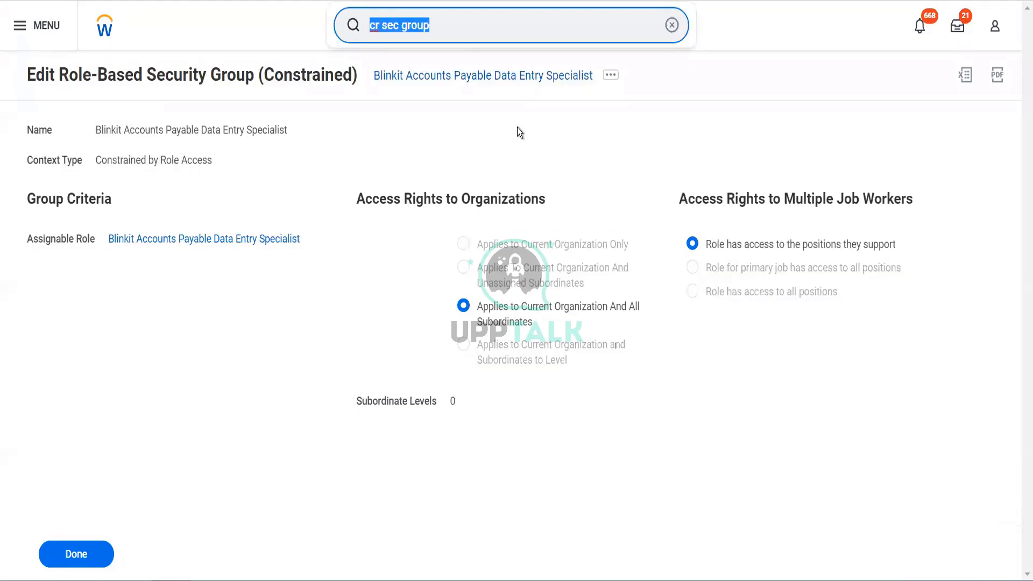
type("BP: Cust")
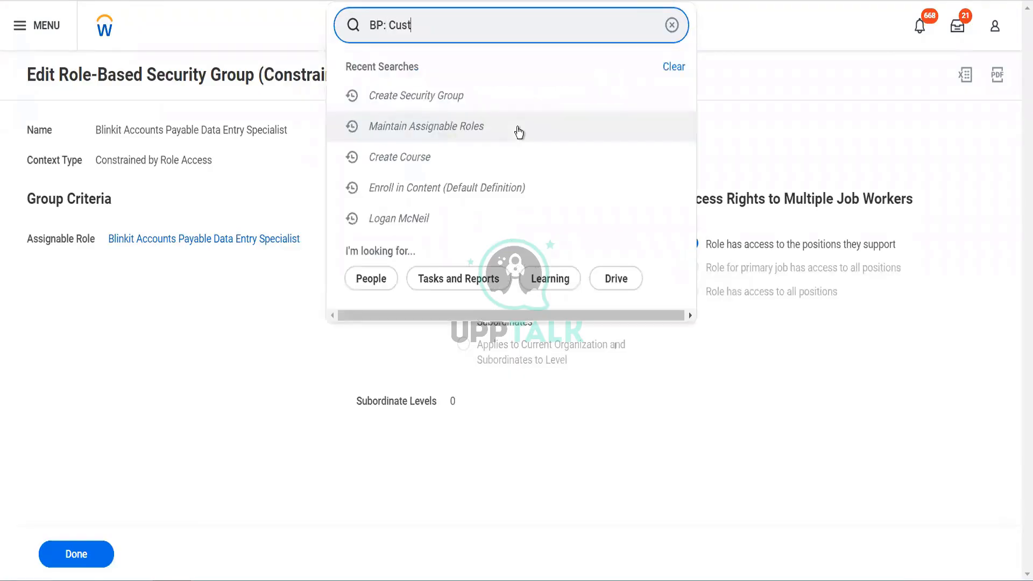
type("omer invoice")
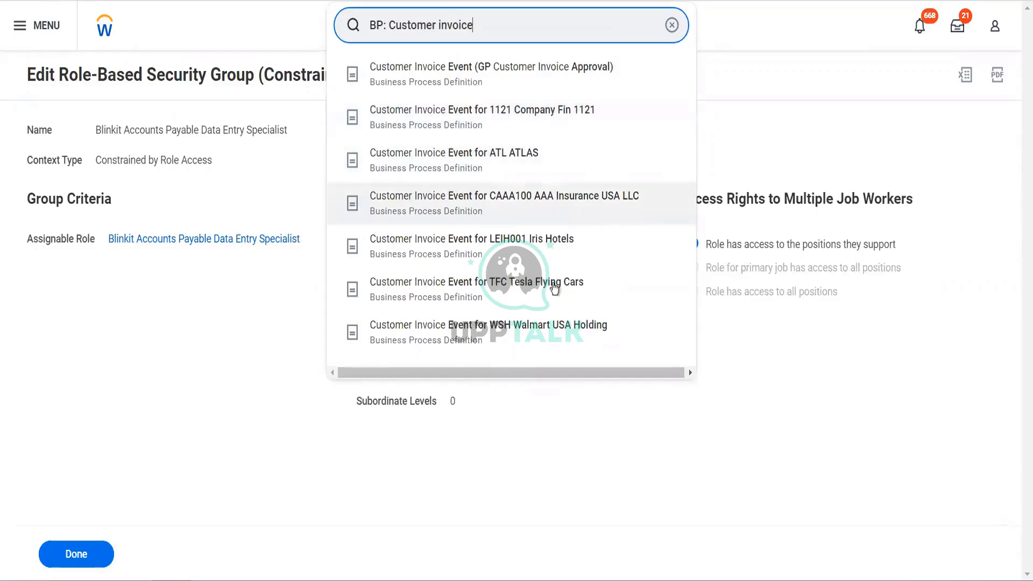
left_click(463, 171)
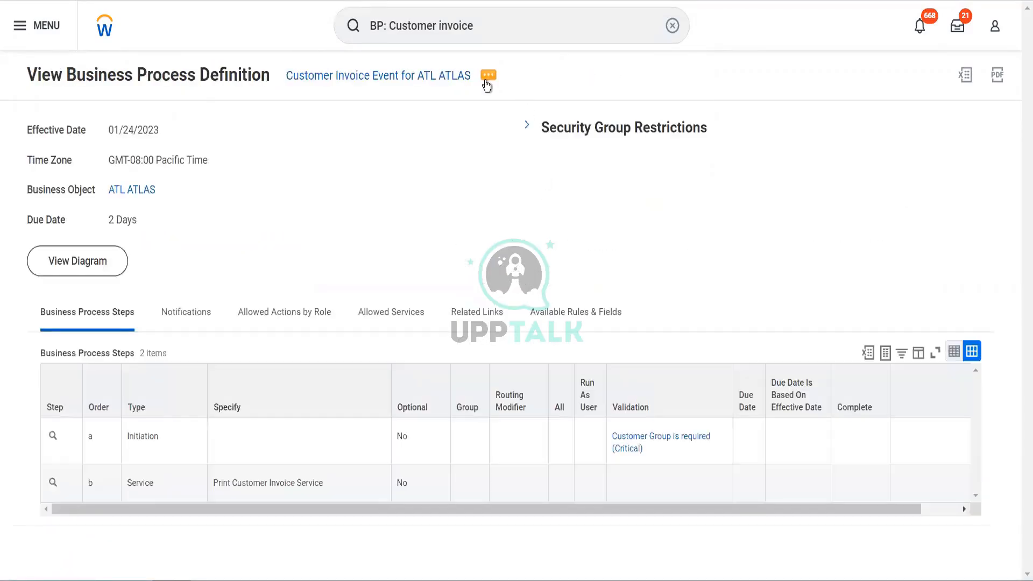
Edit the business process policy to add Blinkit Accounts Payable Data Entry Specialist to the security groups that can start Create Customer Invoice, and save it.
left_click(487, 76)
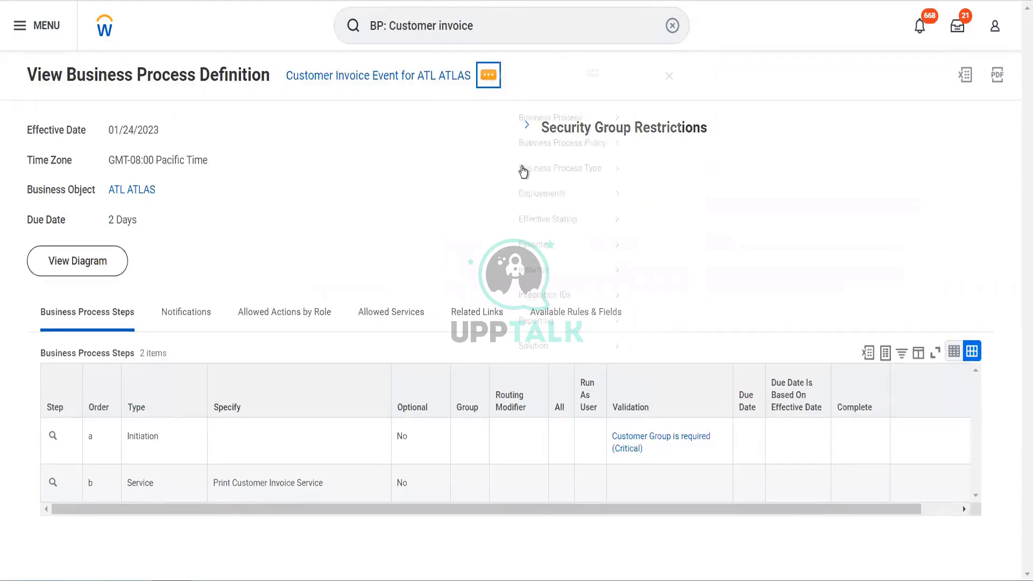
mouse_move(589, 161)
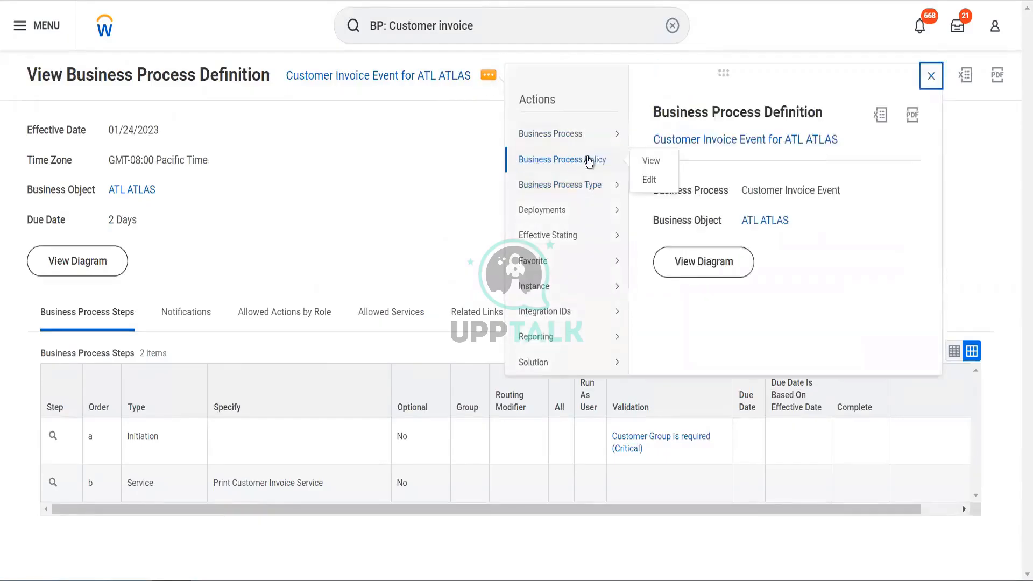
left_click(652, 179)
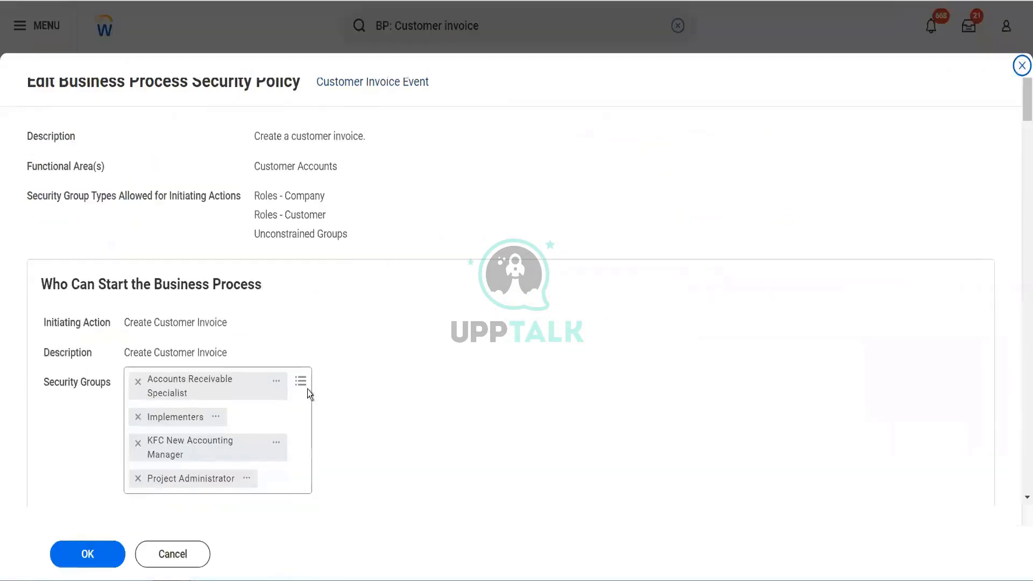
left_click(300, 383)
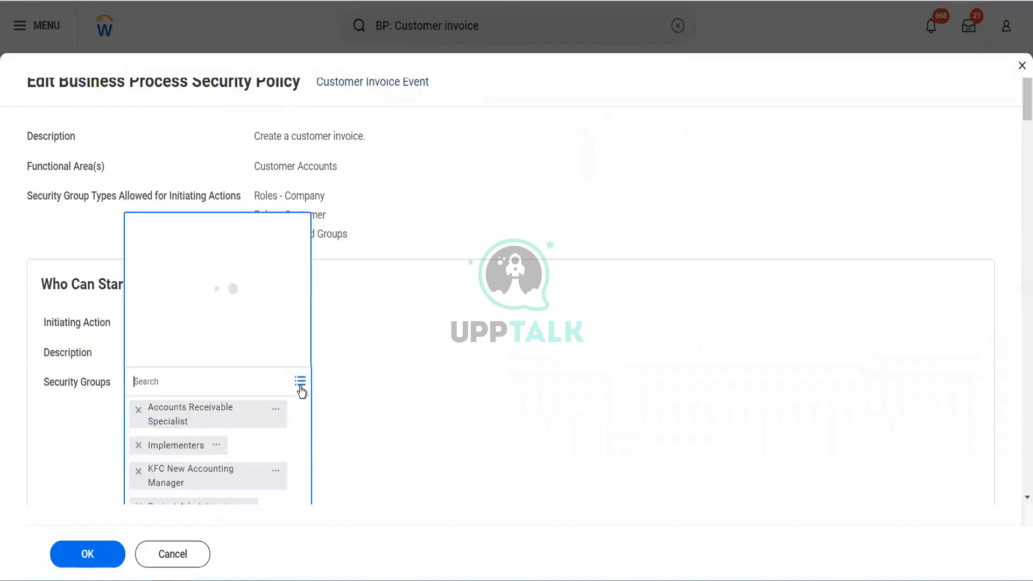
type("Blinkit Accounts Payable Data Entry Specialist")
key("Return")
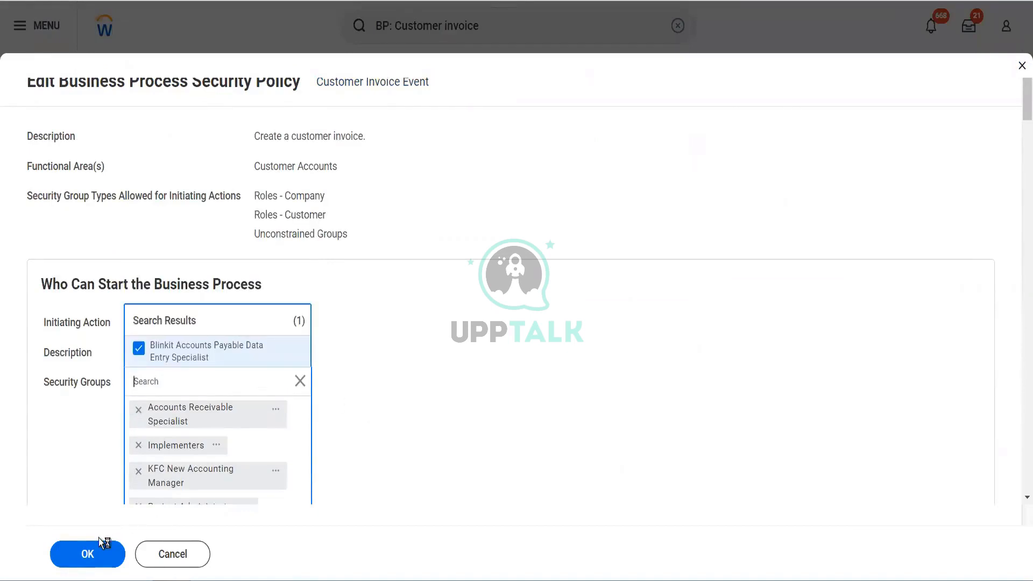
left_click(80, 554)
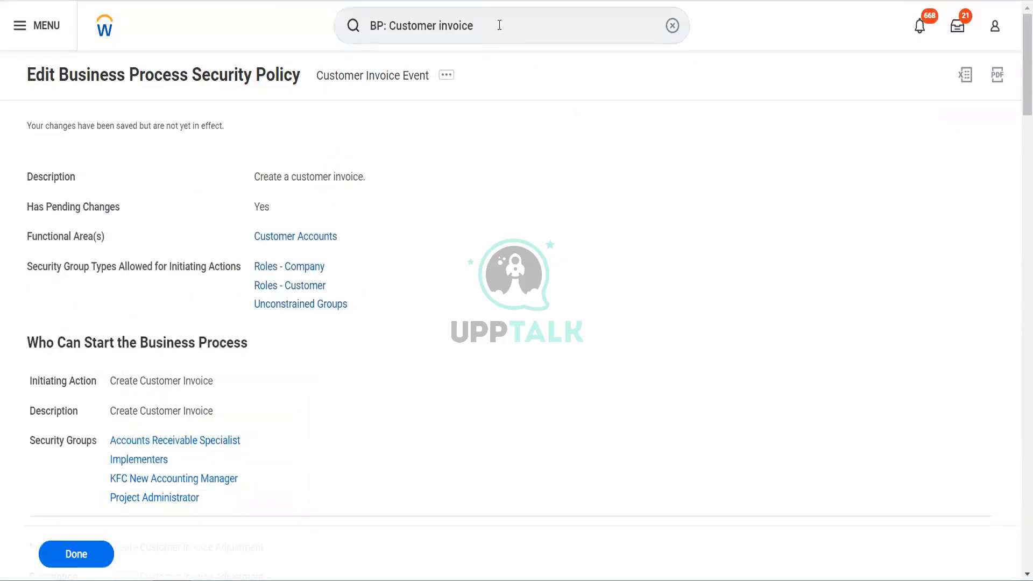
Find and open the Activate Pending Security Policy Changes task.
left_click(499, 25)
left_click_drag(499, 25, 348, 21)
type("ac")
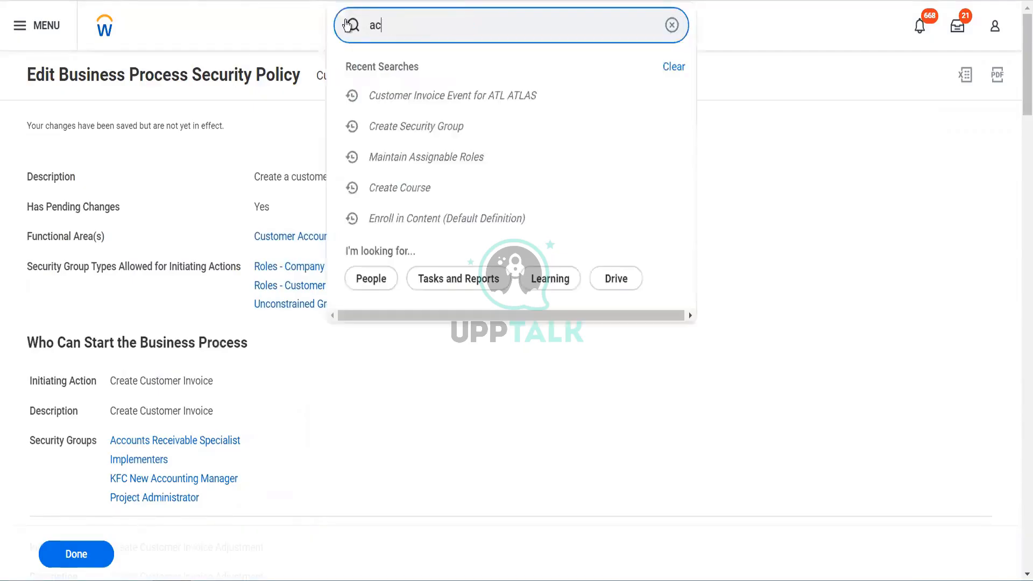
type("t pen sec")
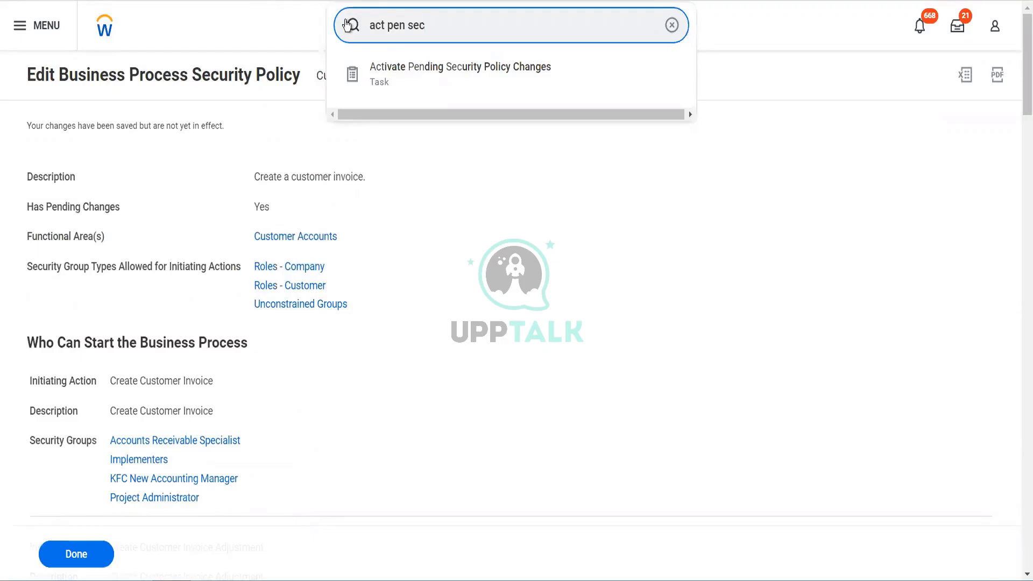
key("Down")
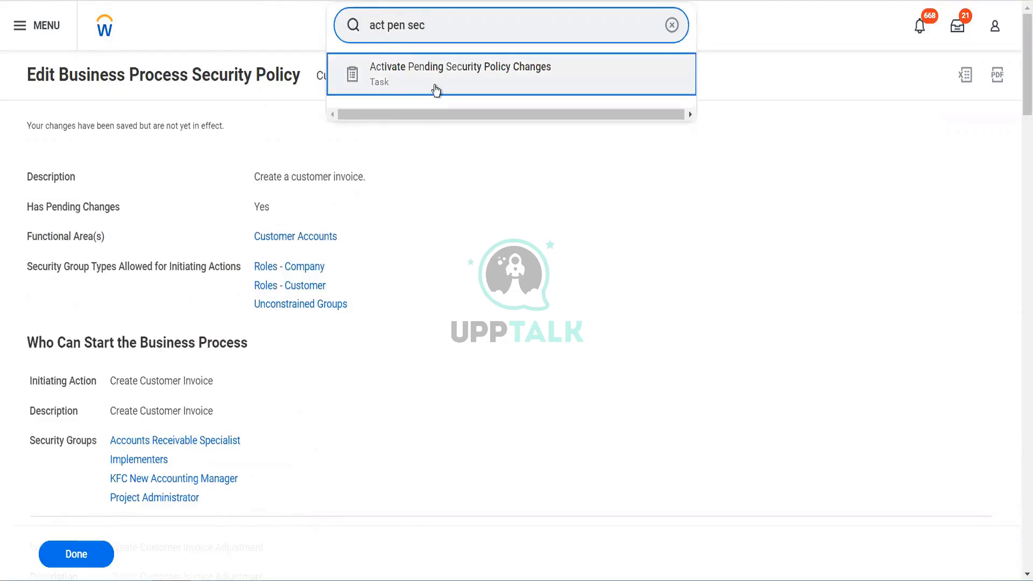
left_click(436, 90)
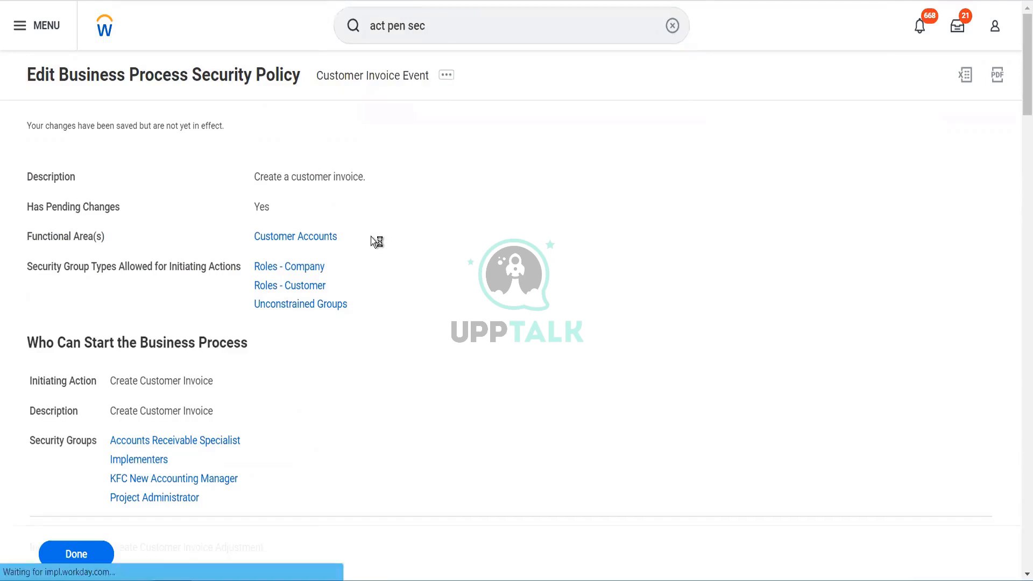
Activate the pending security policy changes with the comment "Testing new group" and confirm the activation.
left_click(291, 270)
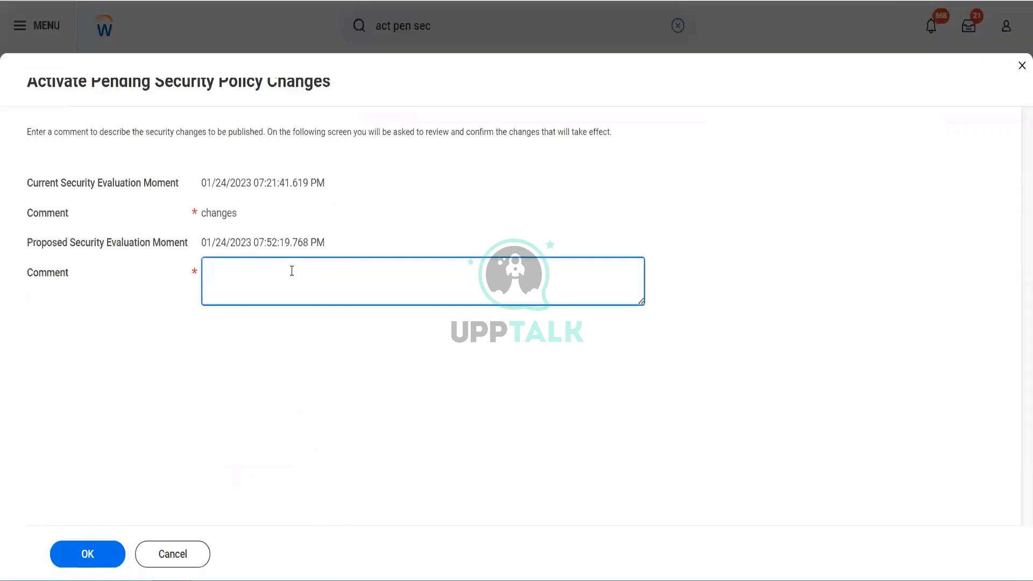
type("Testing new group")
left_click(103, 557)
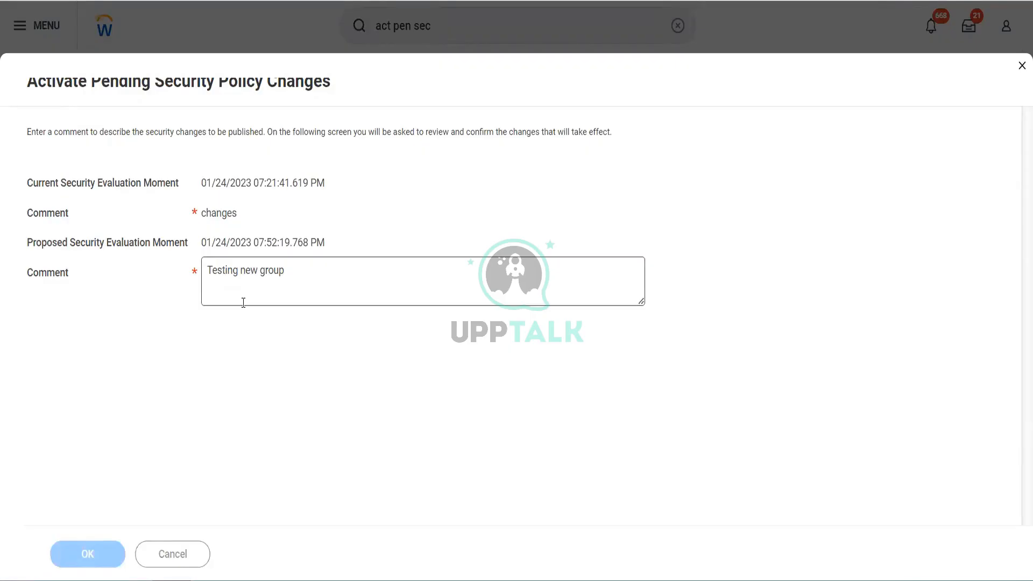
left_click(205, 272)
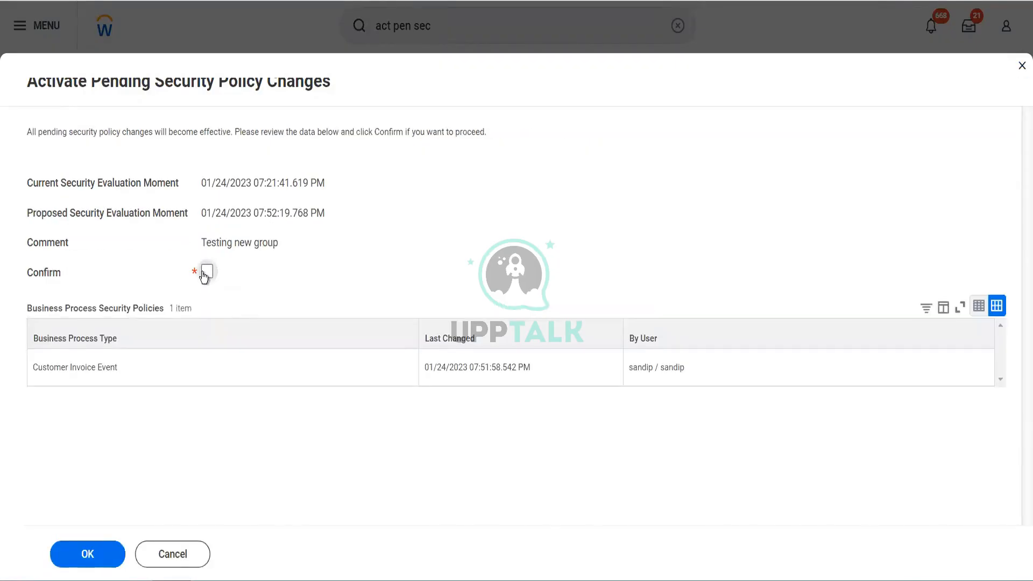
left_click(89, 551)
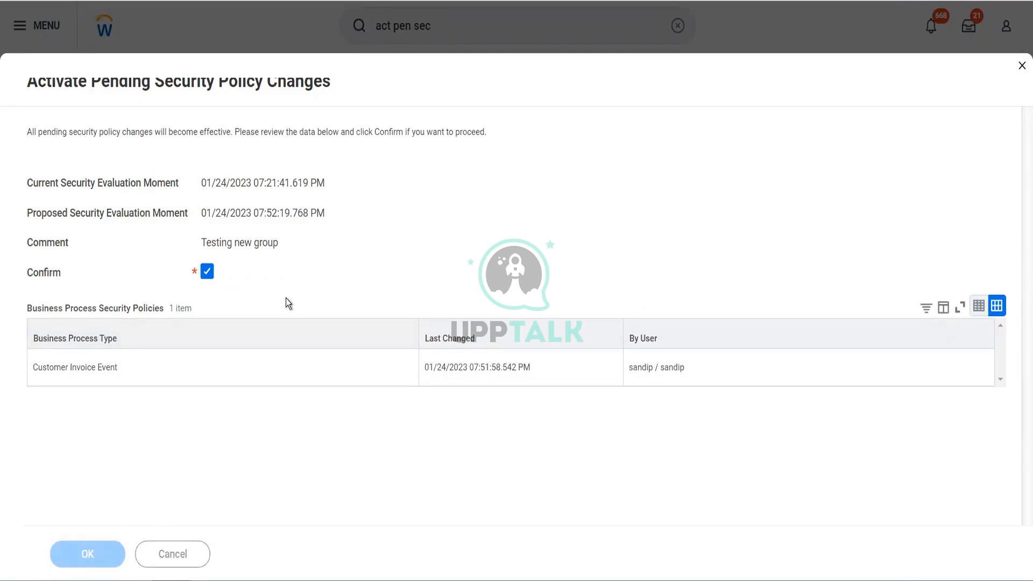
Search for "Domain: Customer invoice" and open the domain Process: Customer Invoice - Core.
left_click(456, 25)
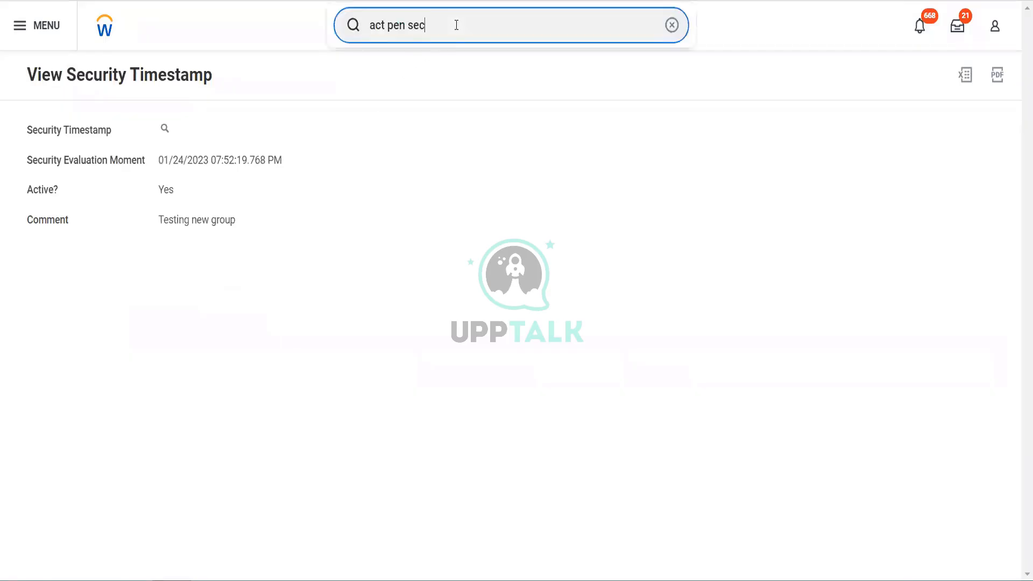
triple_click(456, 25)
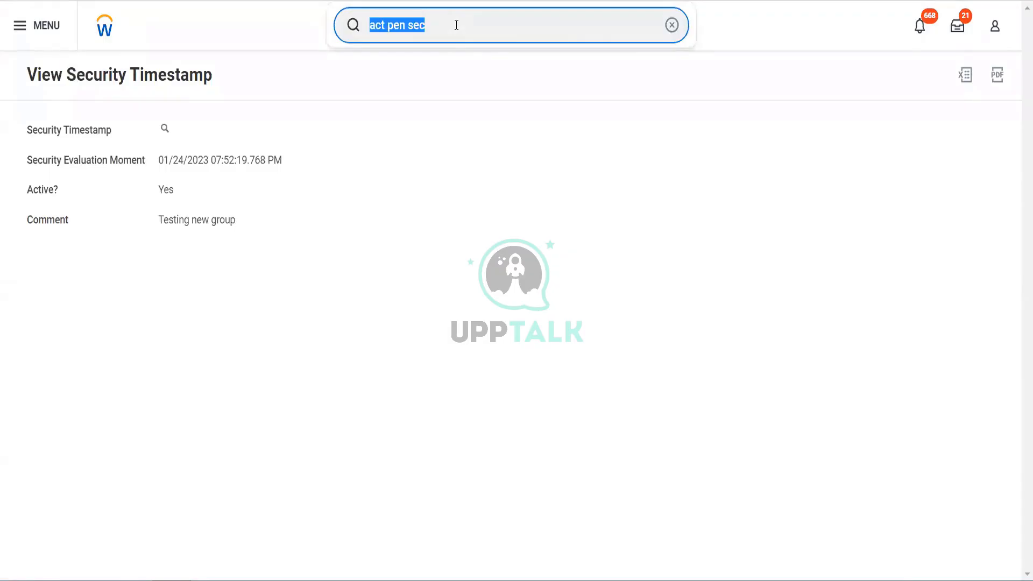
type("Domain:")
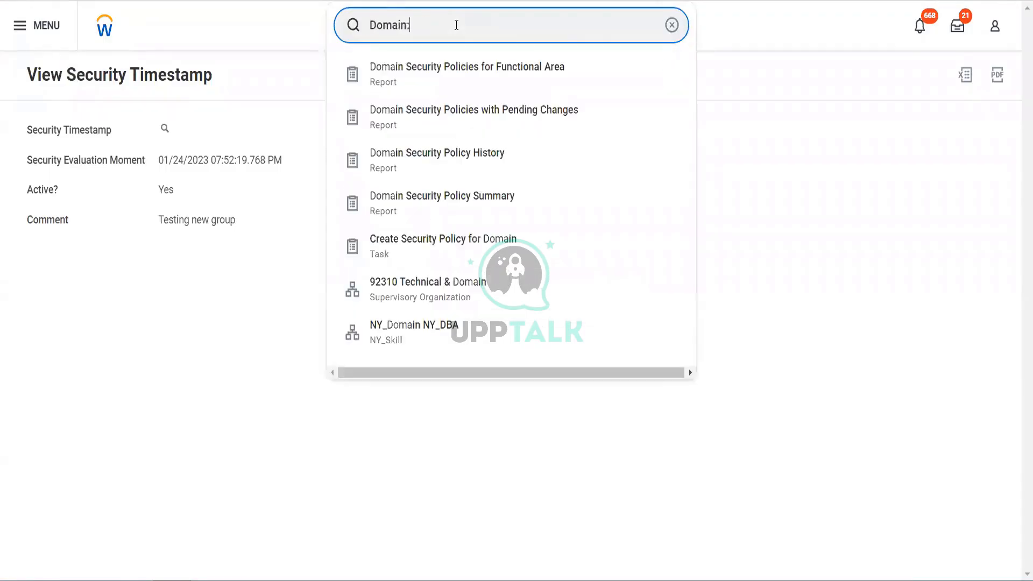
type(" Customer")
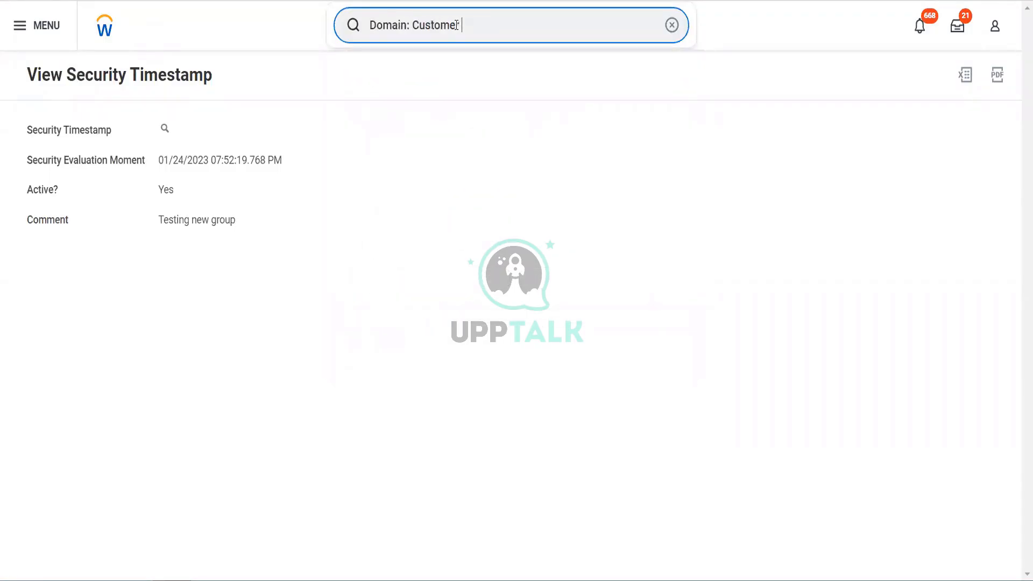
type(" invoice")
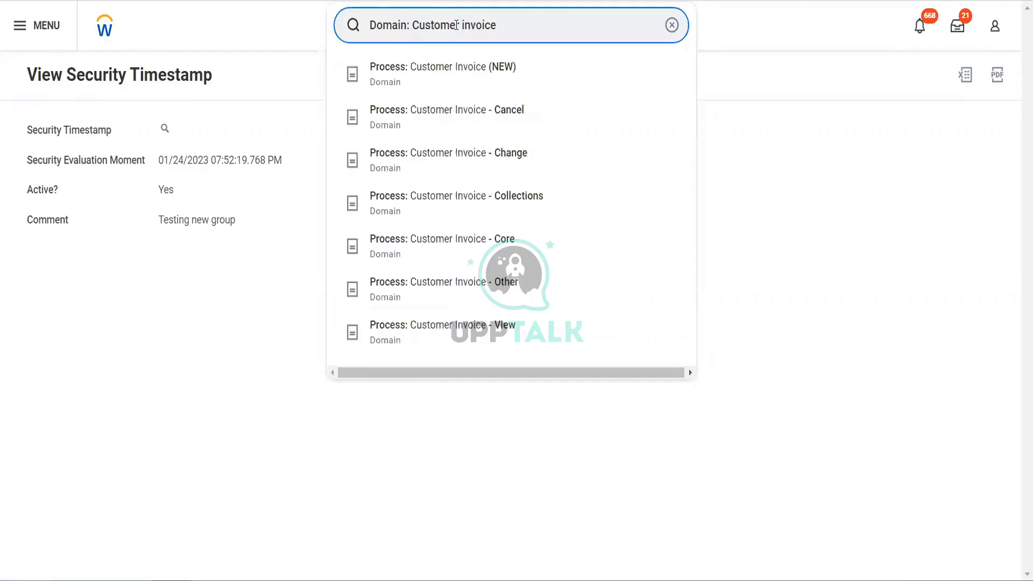
left_click(461, 248)
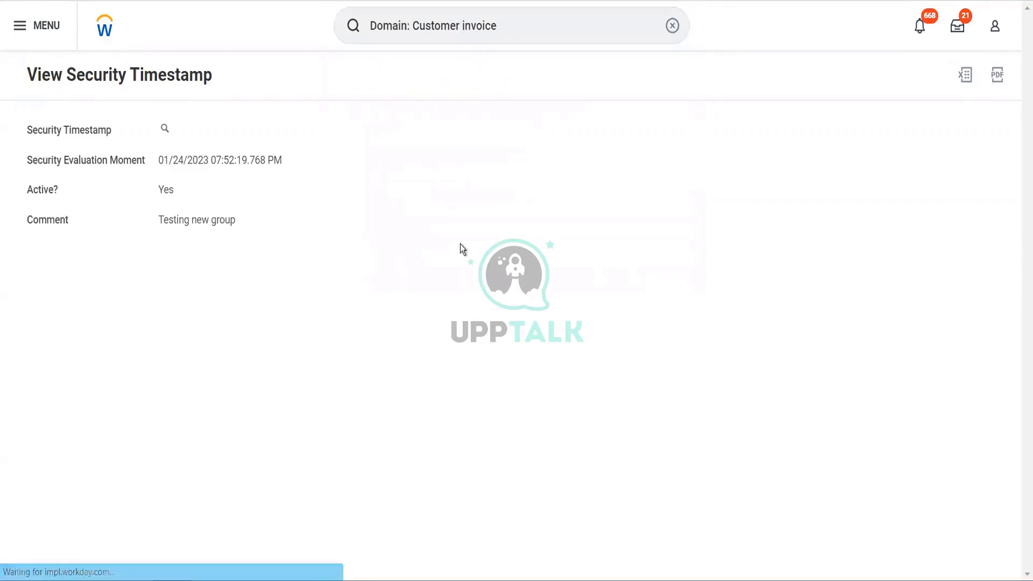
Open the security policy permissions of the Process: Customer Invoice - Core domain for editing.
scroll(338, 318, "down", 1)
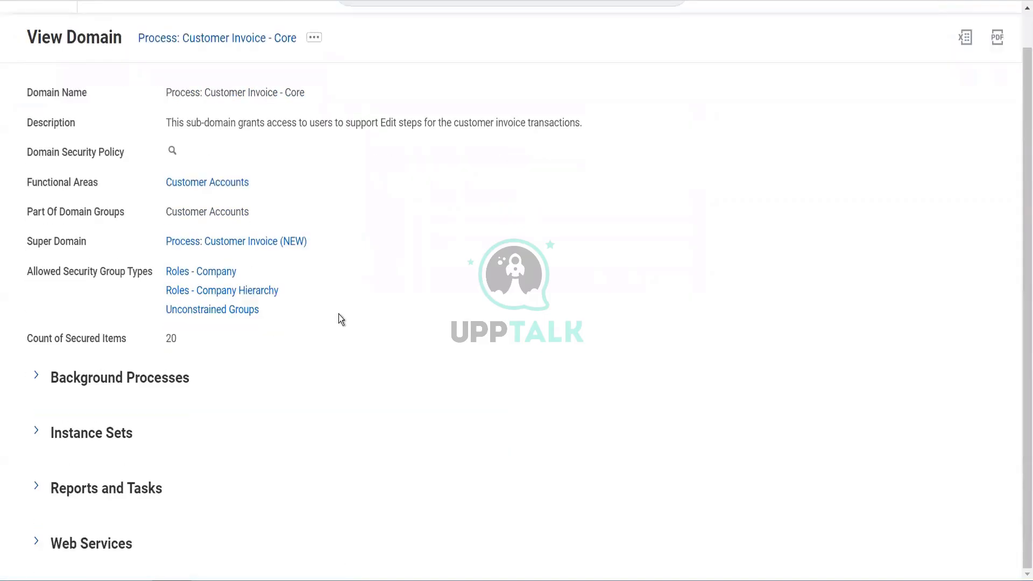
scroll(338, 318, "up", 1)
left_click(315, 76)
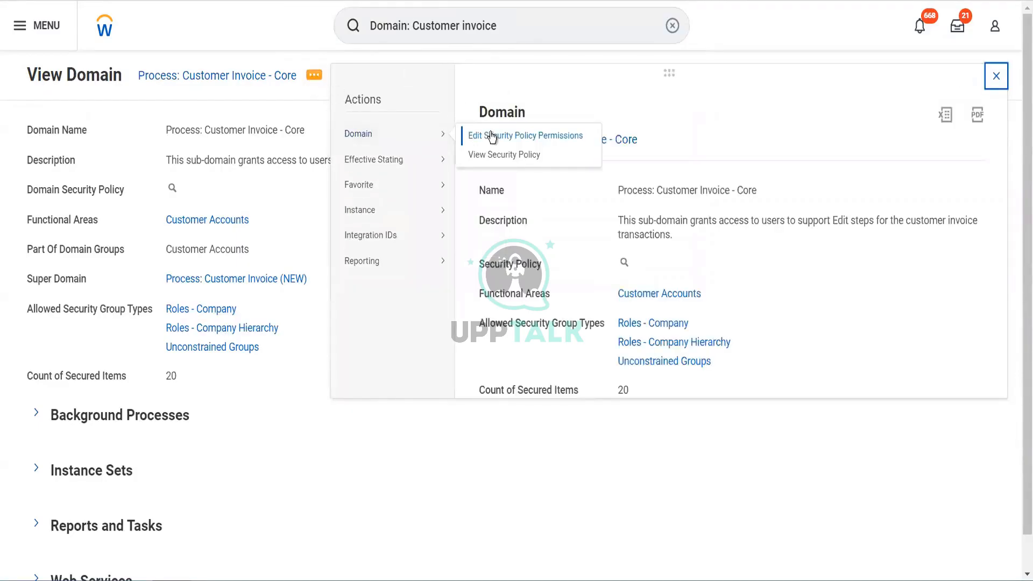
left_click(491, 136)
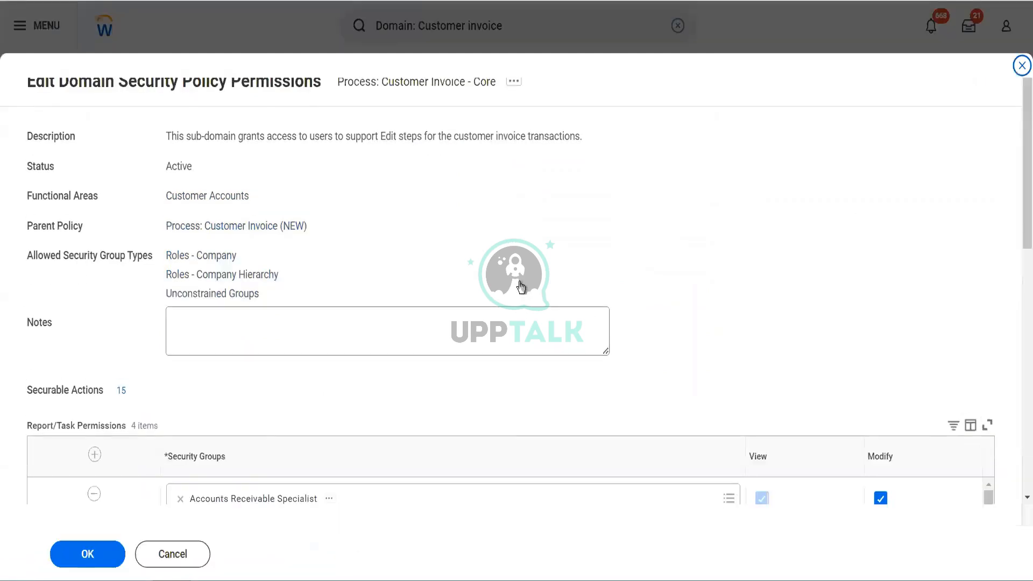
Examine the domain policy's security groups and the list of securable actions with their types and required permissions.
scroll(521, 286, "down", 8)
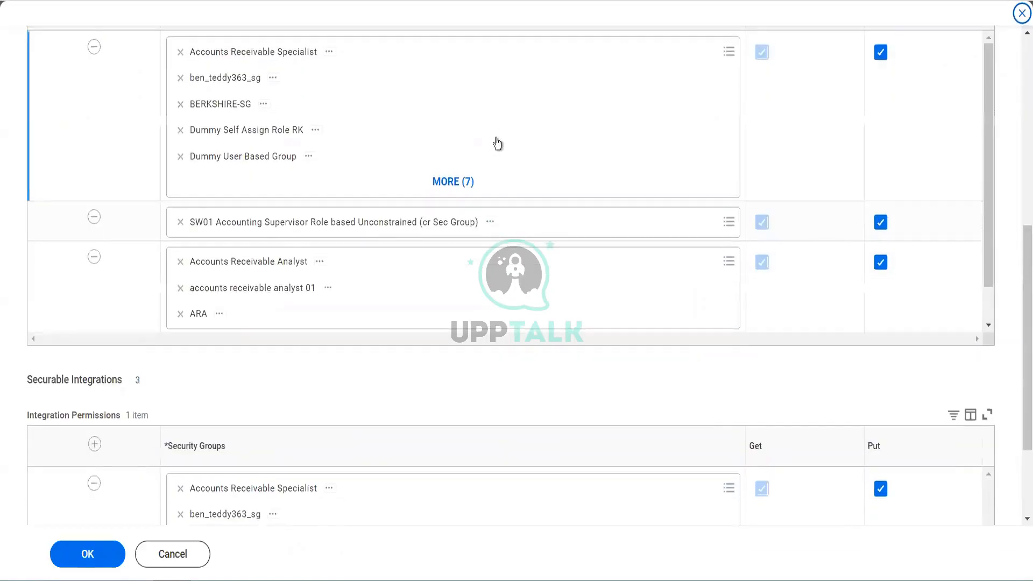
scroll(504, 121, "up", 5)
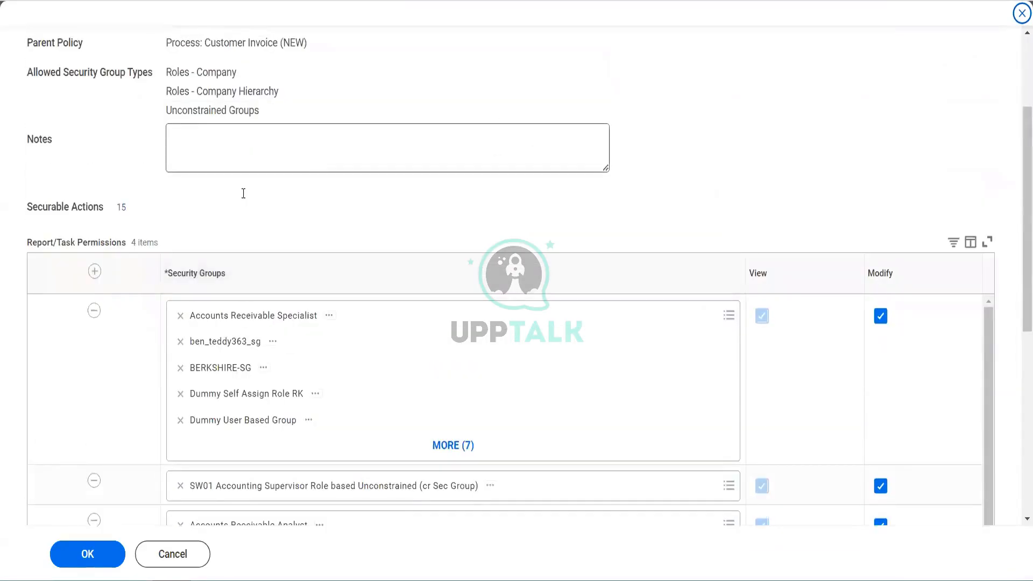
left_click(122, 208)
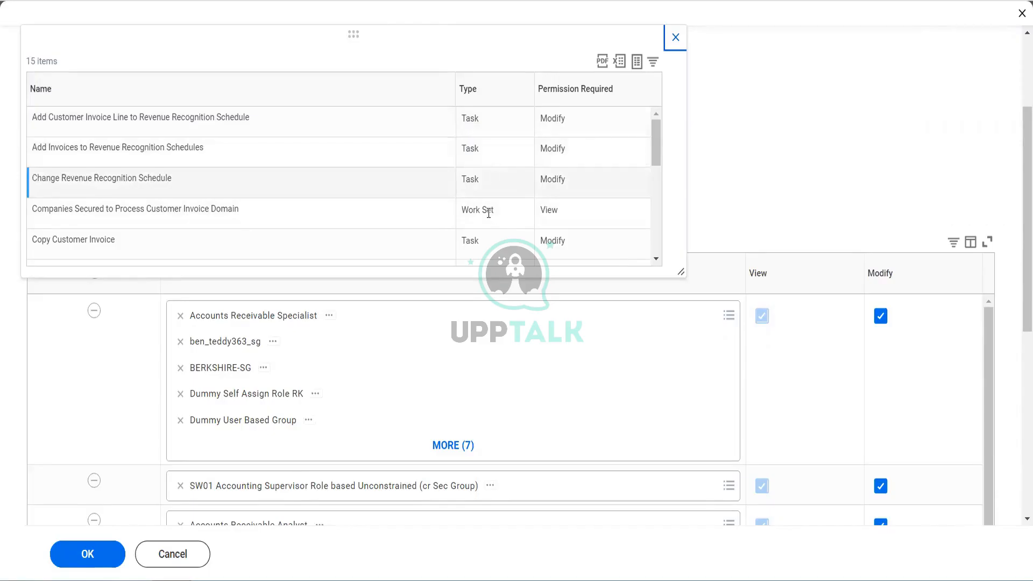
scroll(488, 210, "down", 3)
scroll(488, 213, "down", 2)
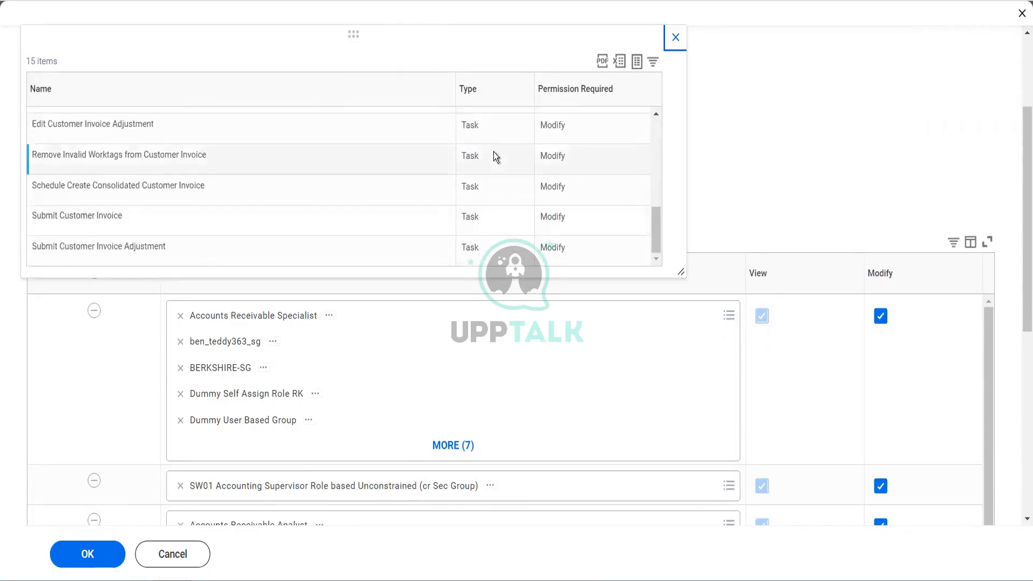
scroll(494, 153, "up", 5)
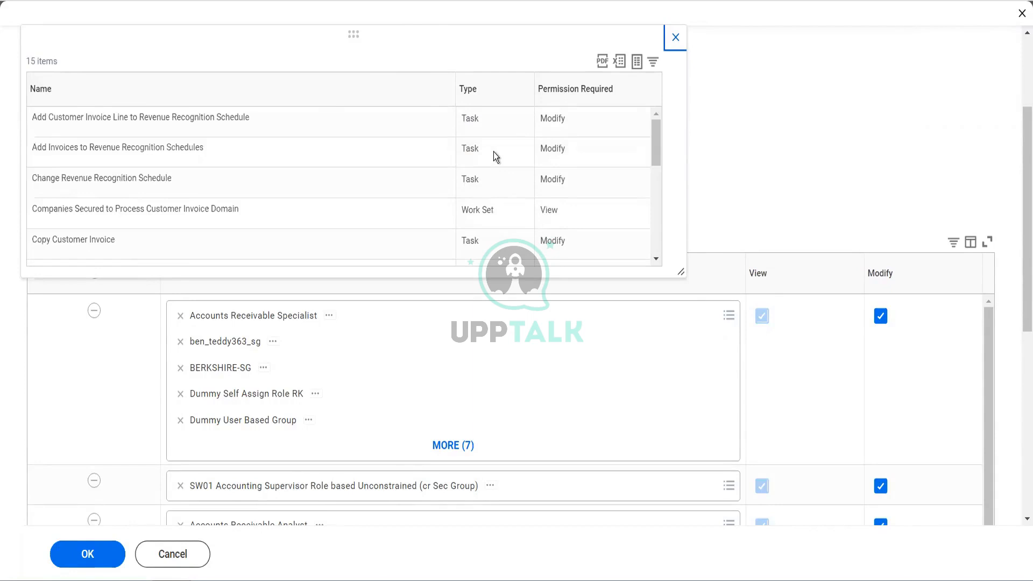
left_click(475, 123)
Add Blinkit Accounts Payable Data Entry Specialist to the first security groups row with View and Modify permissions, and save the domain policy.
left_click(672, 40)
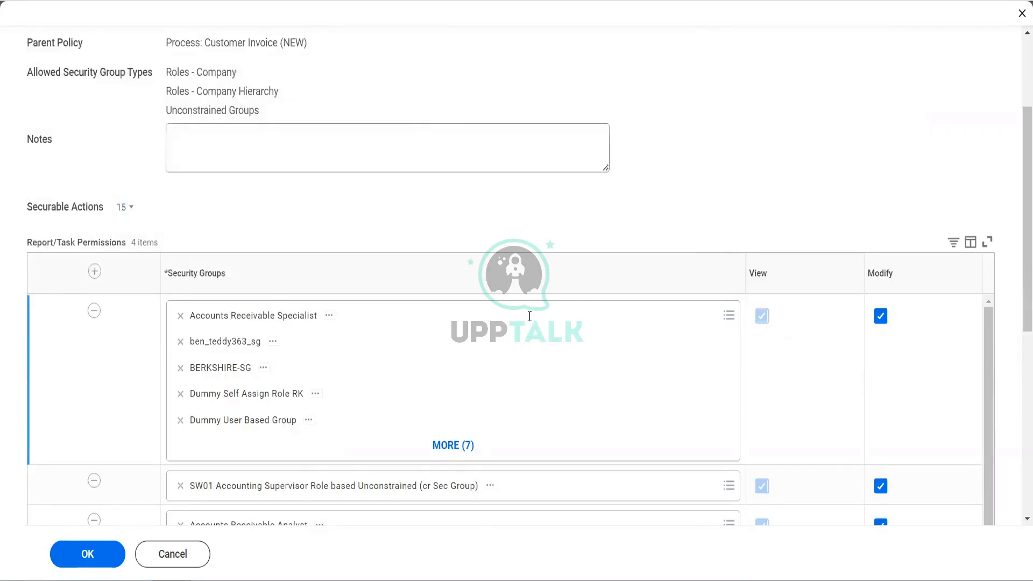
left_click(530, 317)
type("Blinkit Accounts Payable Data Entry Specialist")
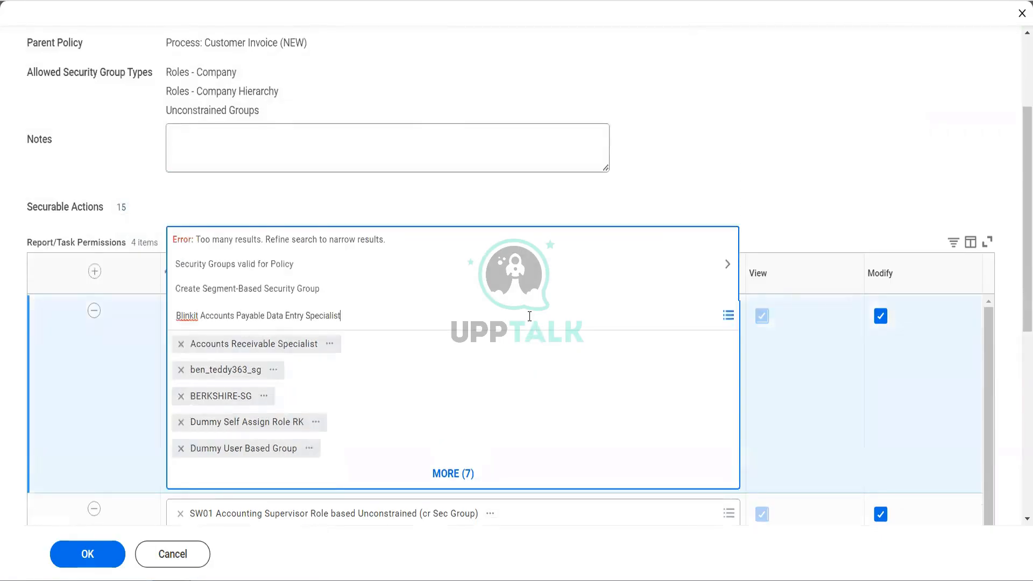
key("Return")
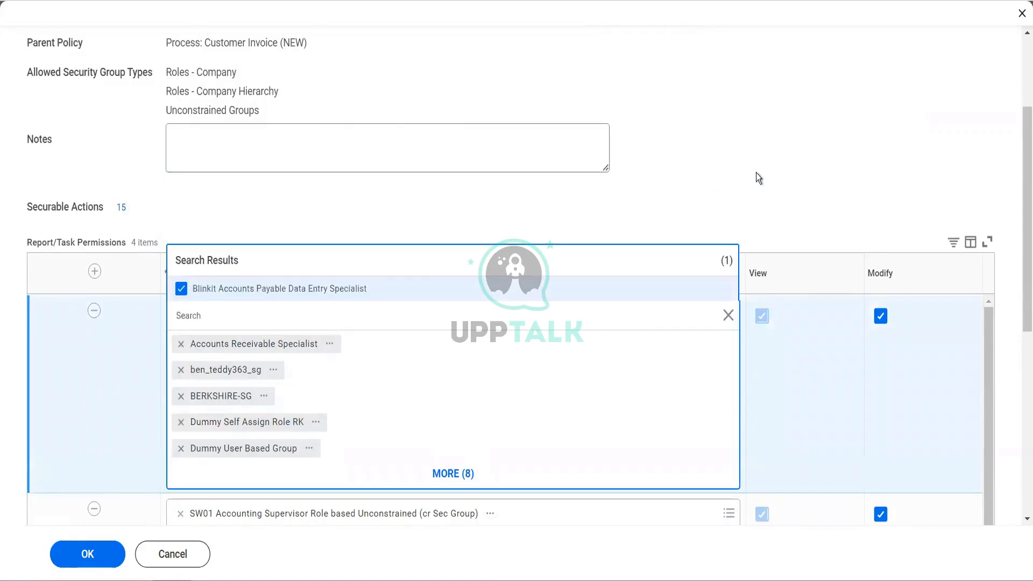
left_click(881, 374)
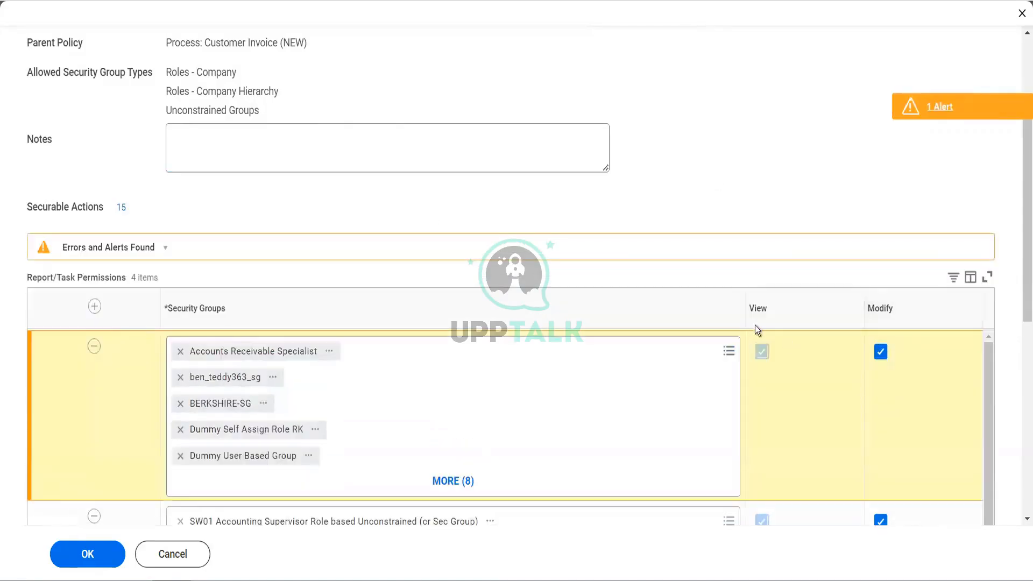
left_click(933, 118)
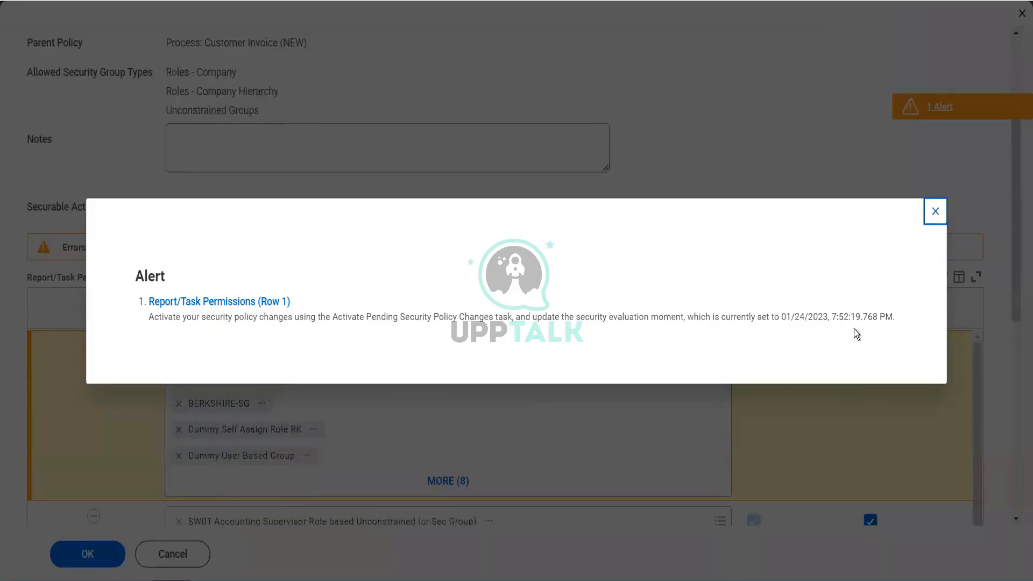
left_click(934, 216)
left_click(78, 554)
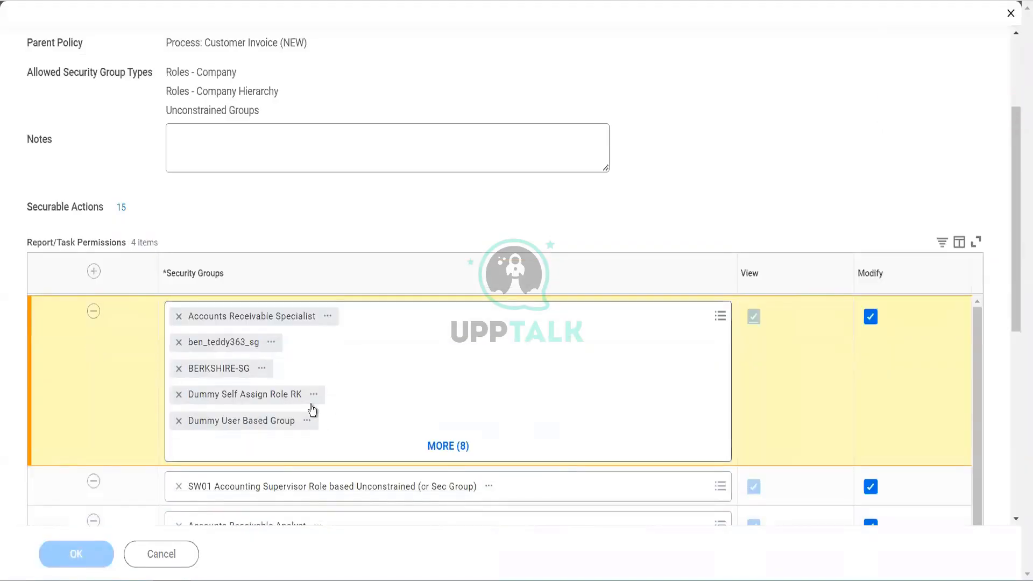
Search for "act pen sec" and open the Activate Pending Security Policy Changes task.
mouse_move(312, 410)
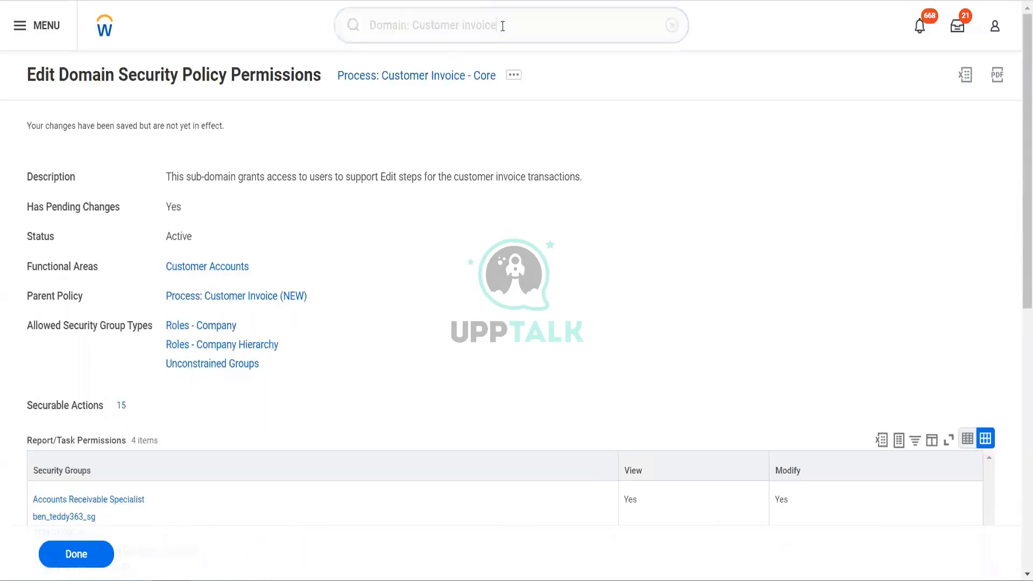
left_click(502, 26)
key("ctrl+a")
type("ac")
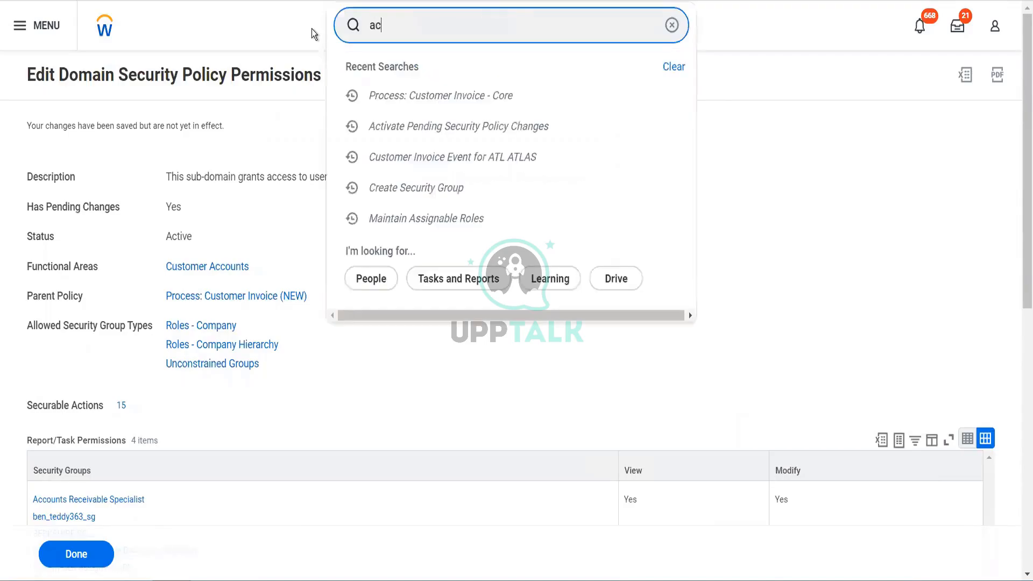
type("t pen sec")
key("Down")
key("Return")
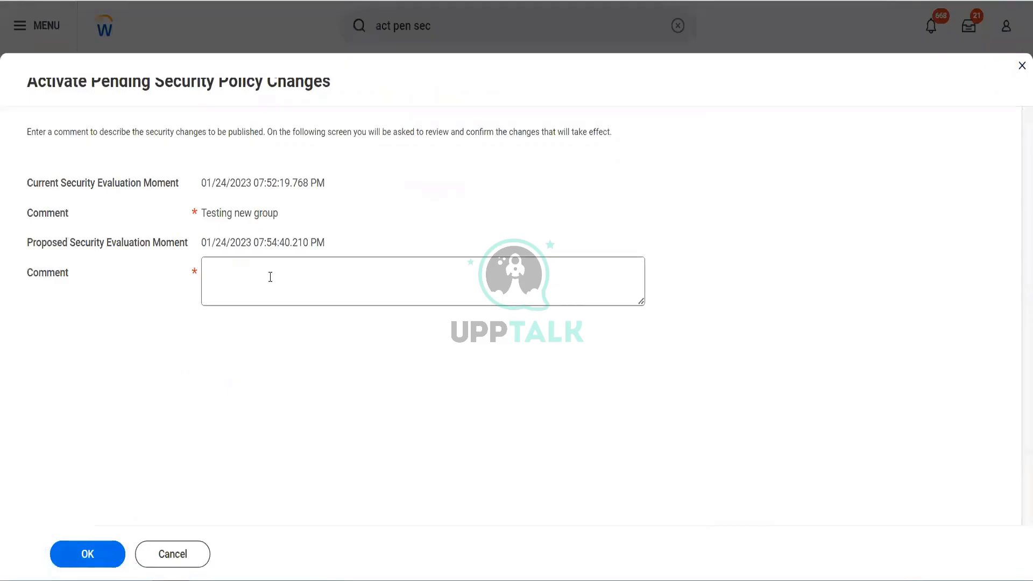
Activate the pending domain security policy changes with the comment "Test" and confirm the activation.
left_click(270, 277)
type("Test")
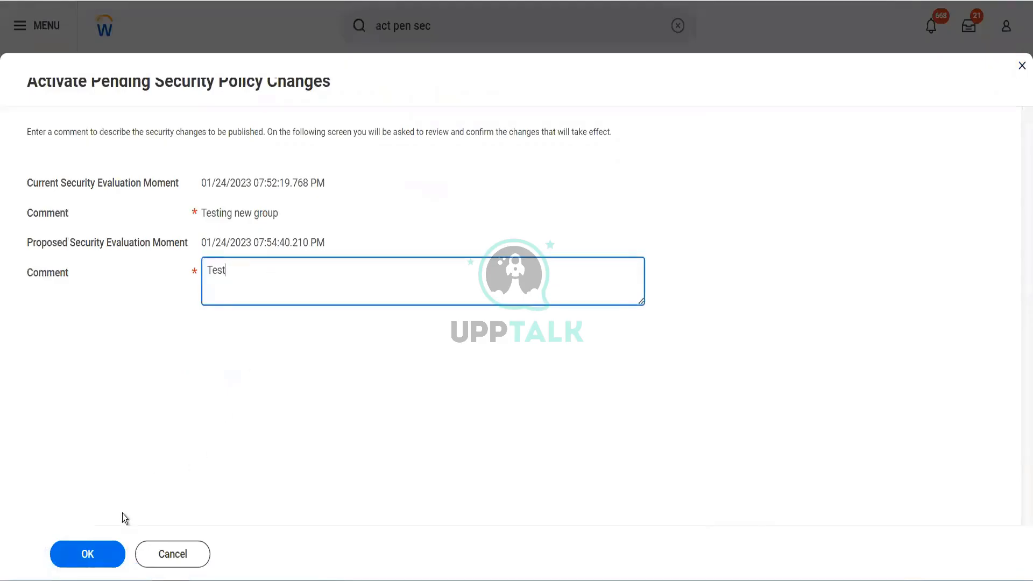
left_click(98, 555)
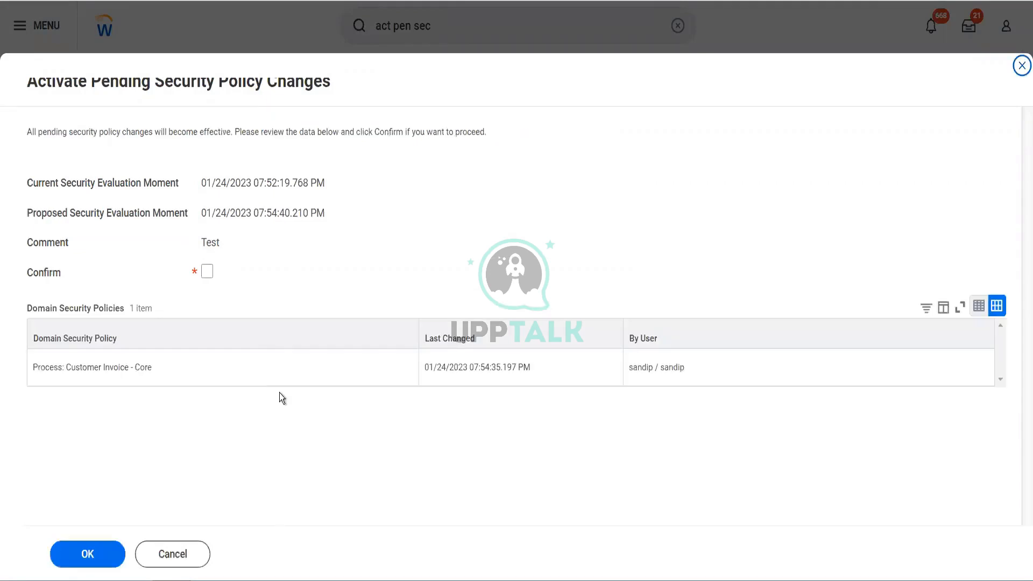
left_click(207, 271)
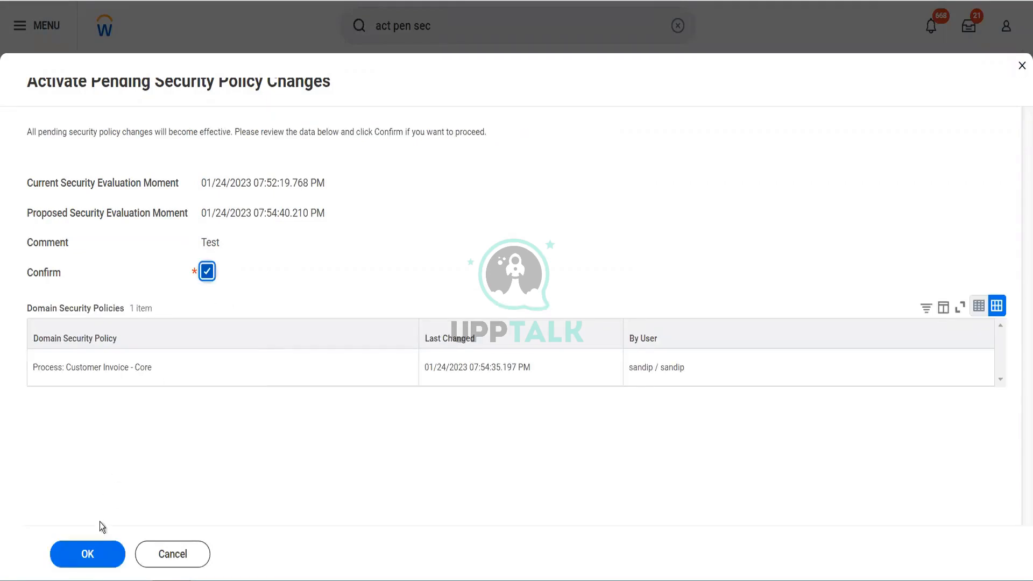
left_click(89, 552)
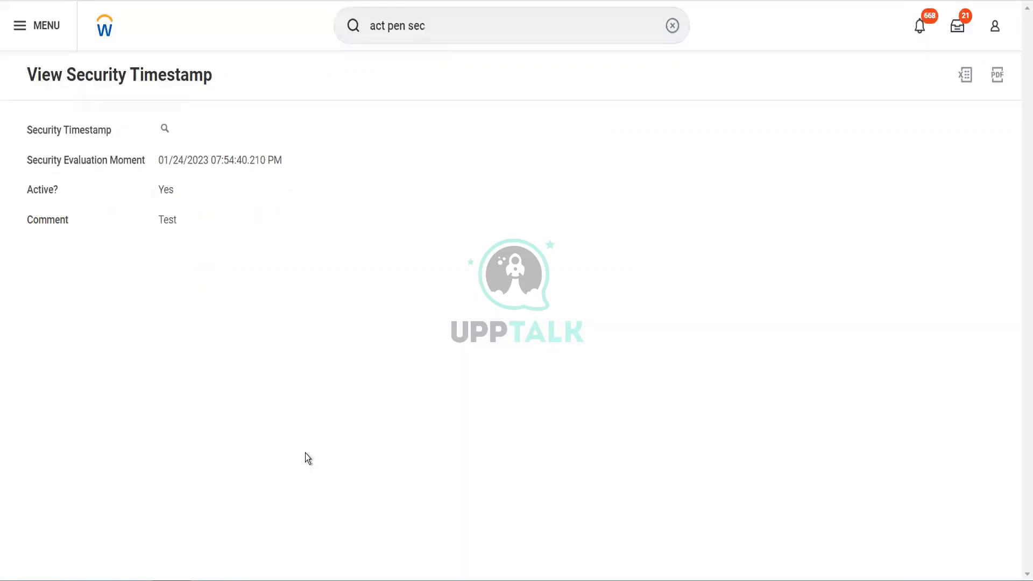
left_click(420, 30)
left_click_drag(437, 25, 334, 27)
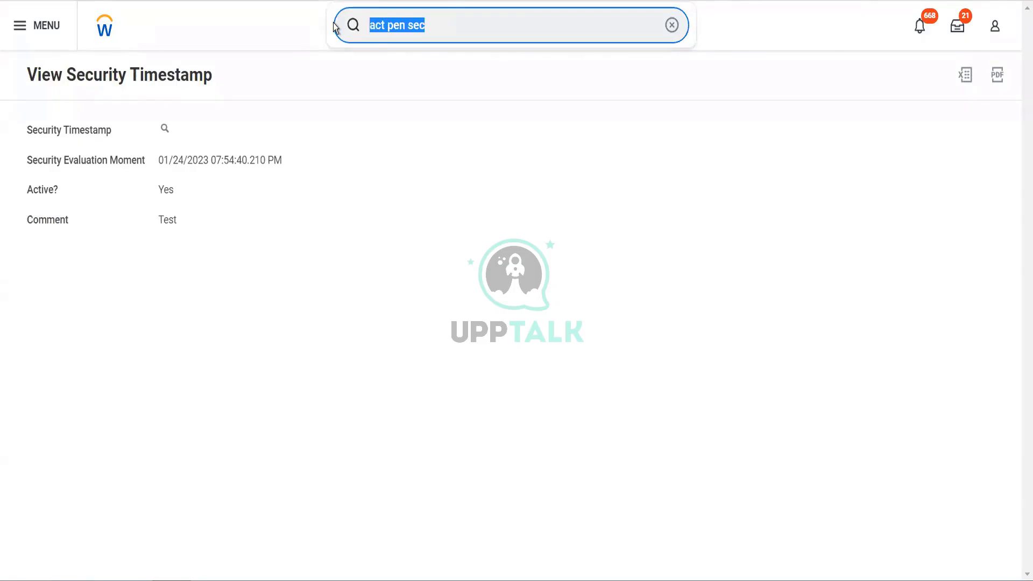
key("Return")
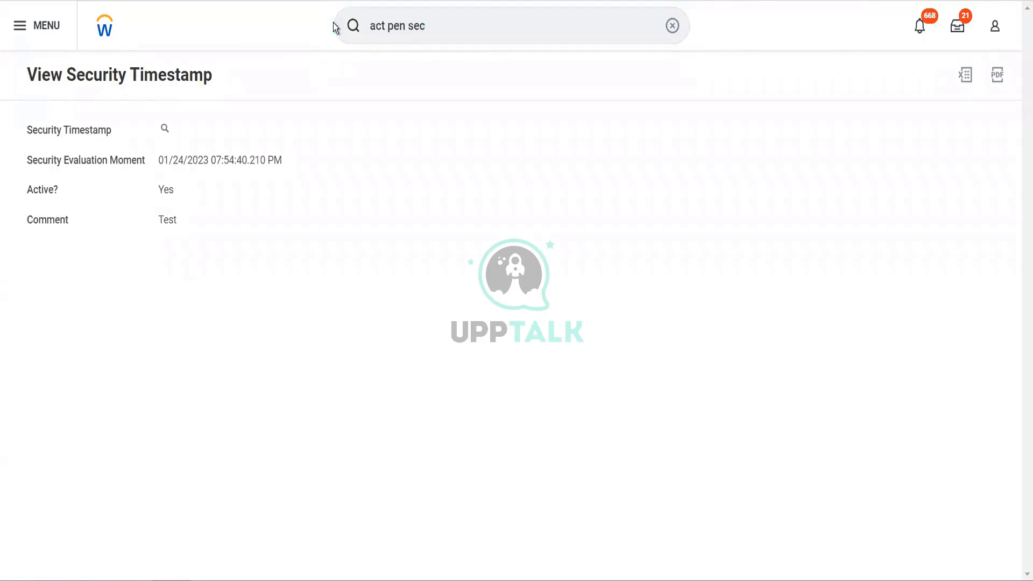
left_click(430, 30)
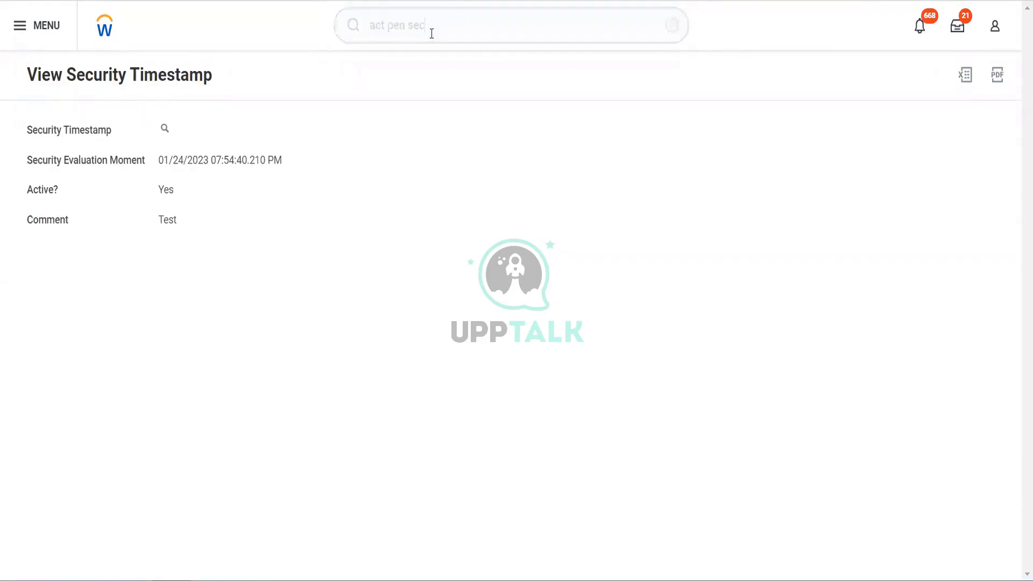
left_click(348, 34)
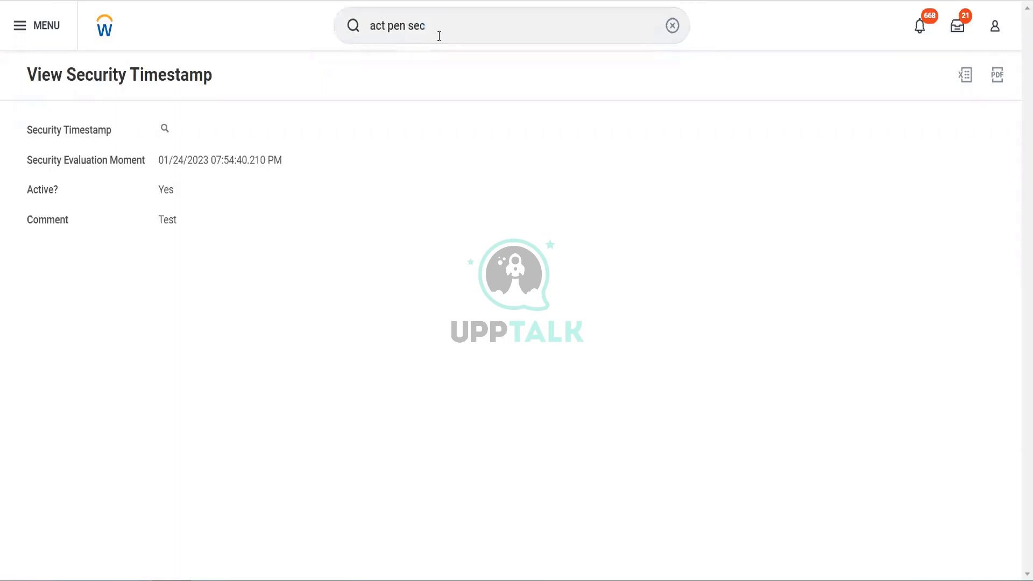
left_click(350, 30)
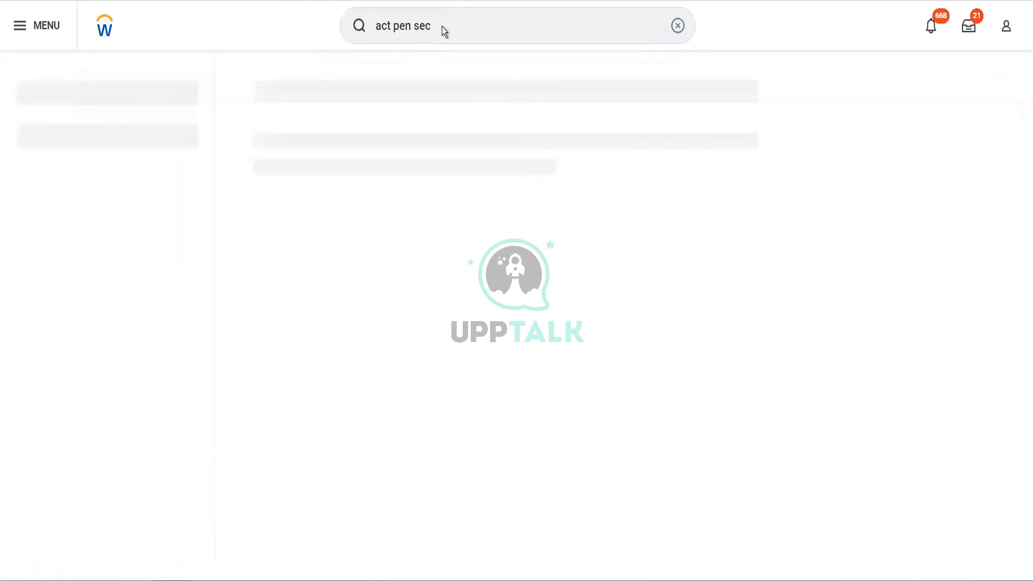
Search for "view sec group" and open the View Security Group report.
left_click(370, 27)
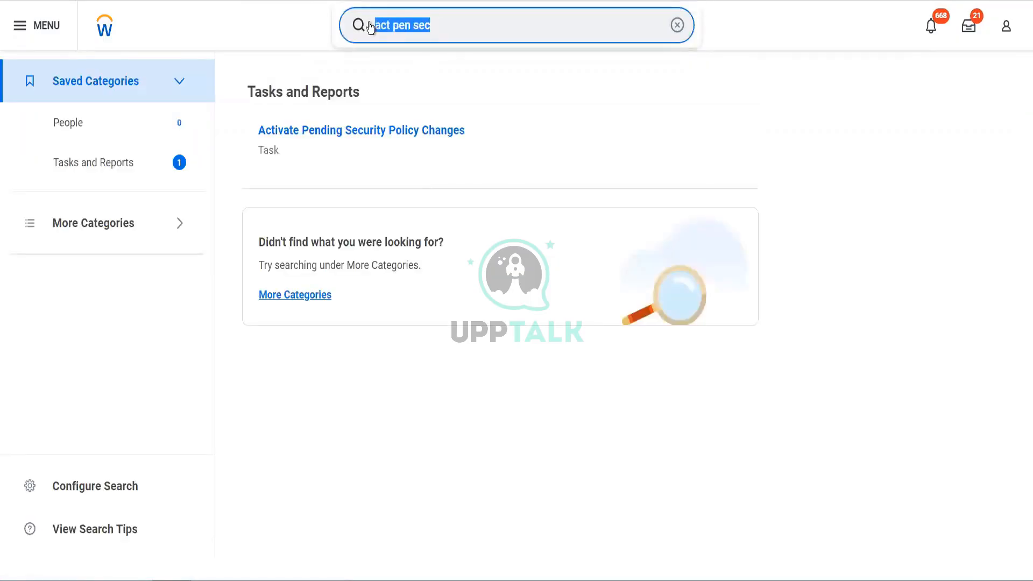
key("BackSpace")
type("view sec")
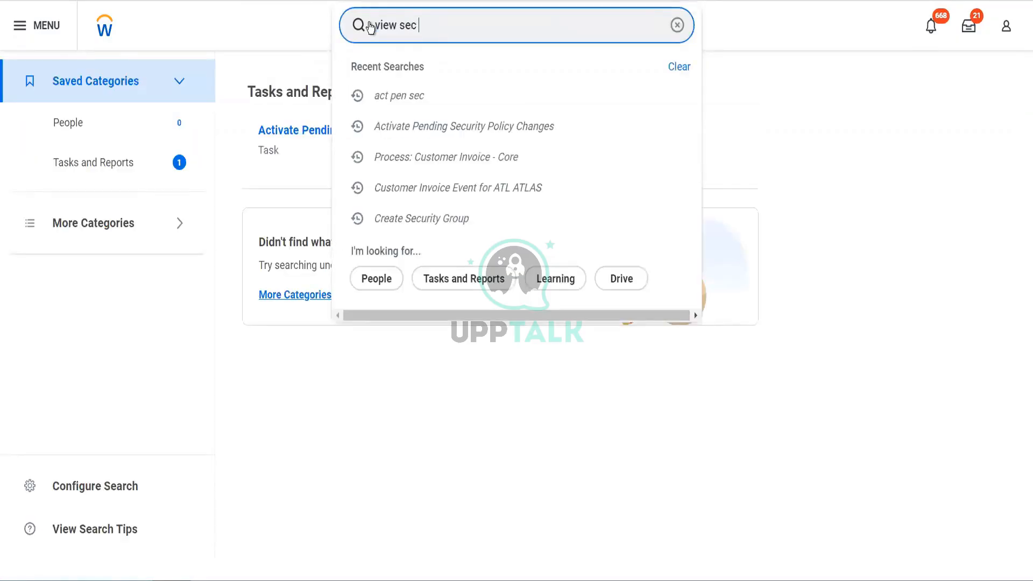
type(" group")
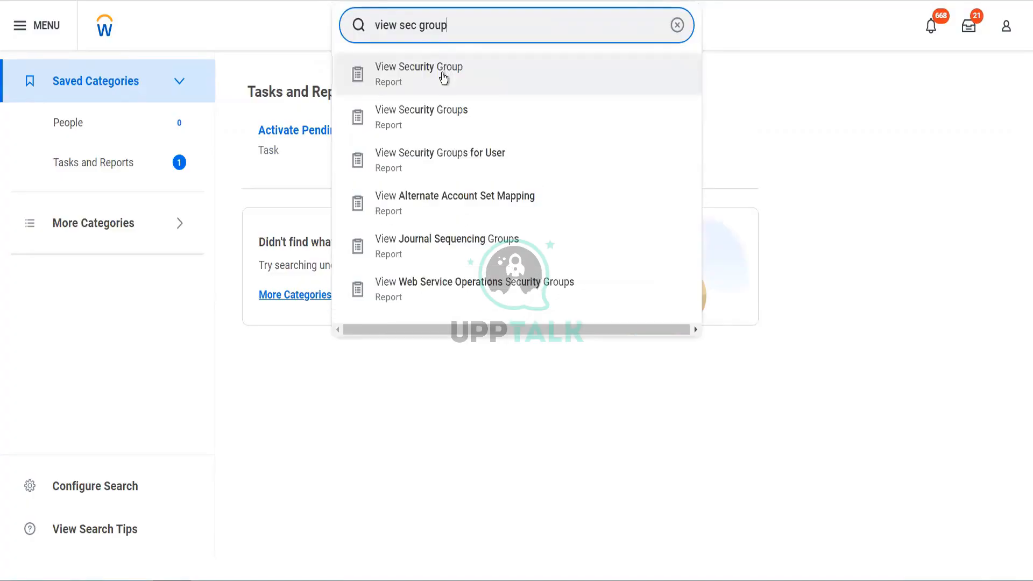
left_click(441, 74)
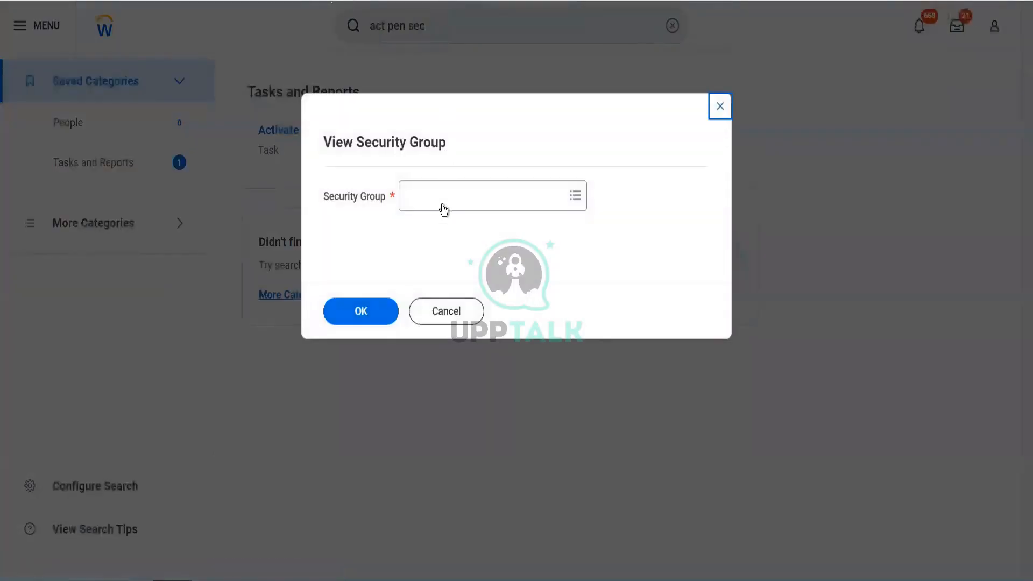
View the Blinkit Accounts Payable Data Entry Specialist security group and examine its domain and business process security policy permissions.
left_click(440, 208)
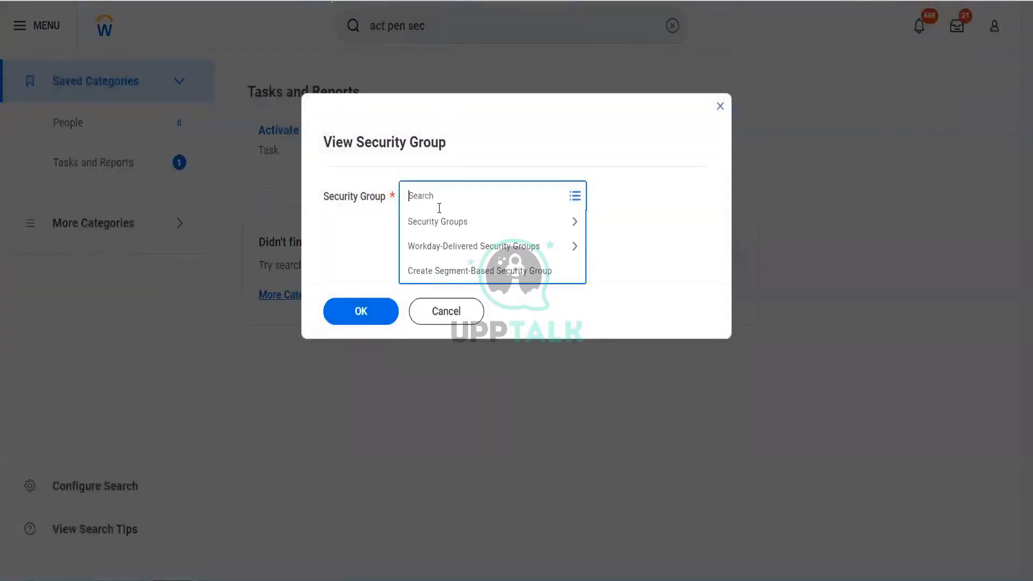
type("blinkit")
key("Return")
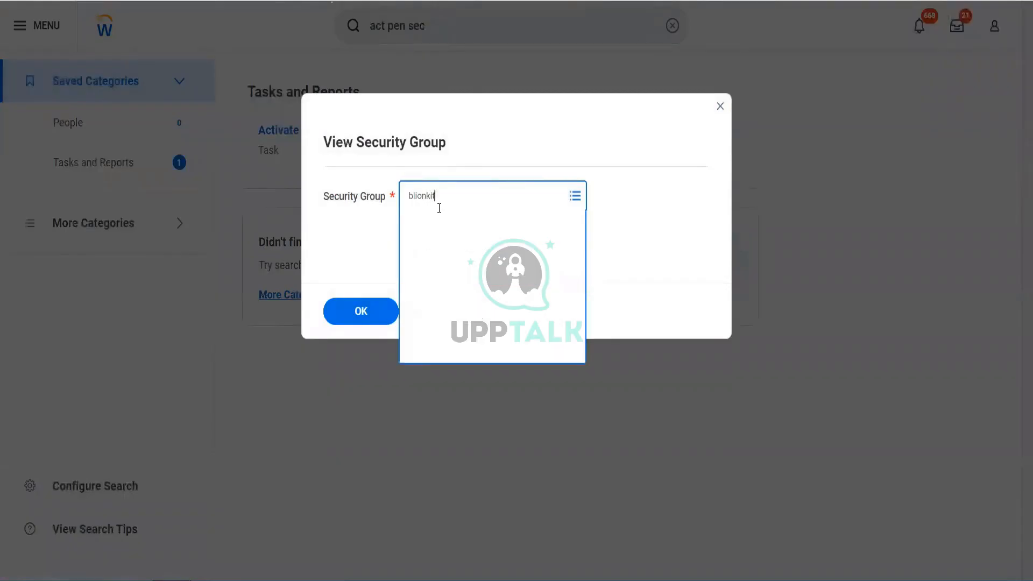
type("blinkit")
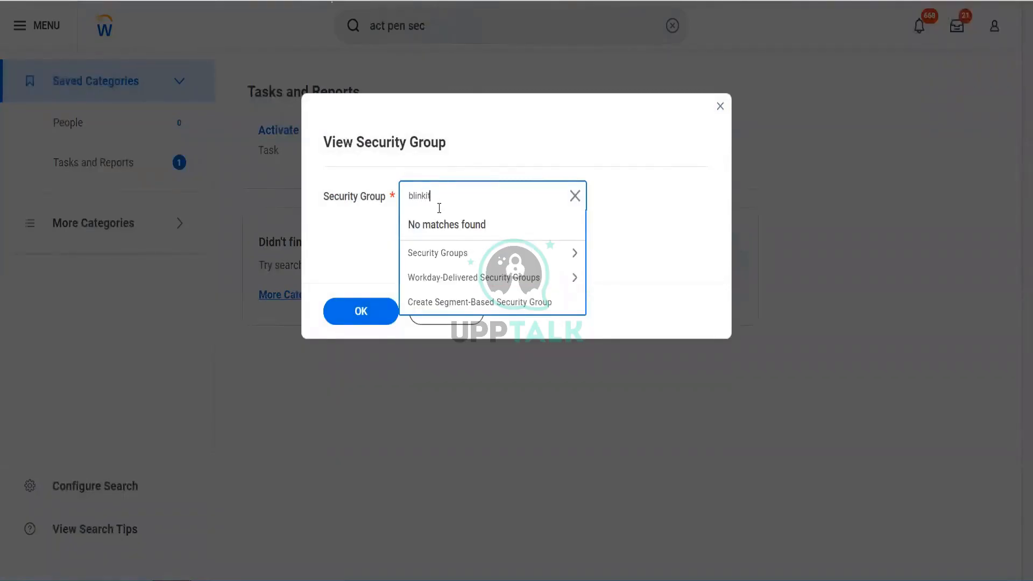
key("Return")
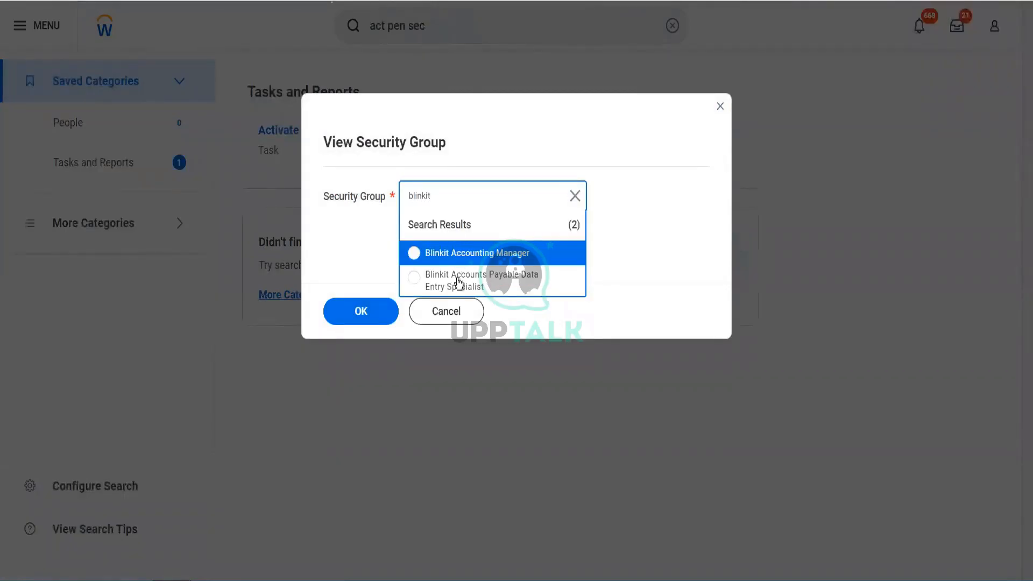
left_click(456, 284)
left_click(359, 309)
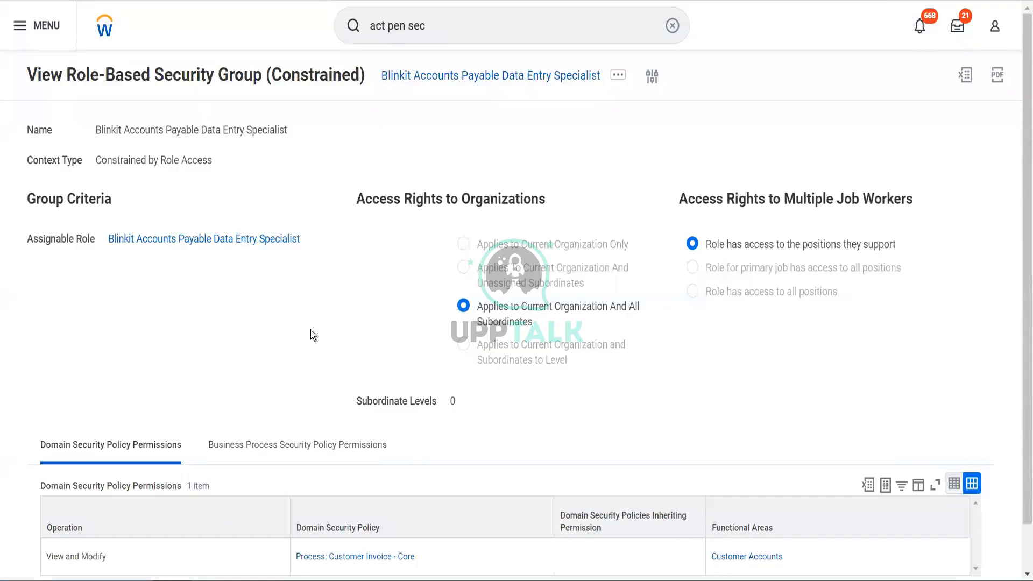
scroll(311, 331, "down", 1)
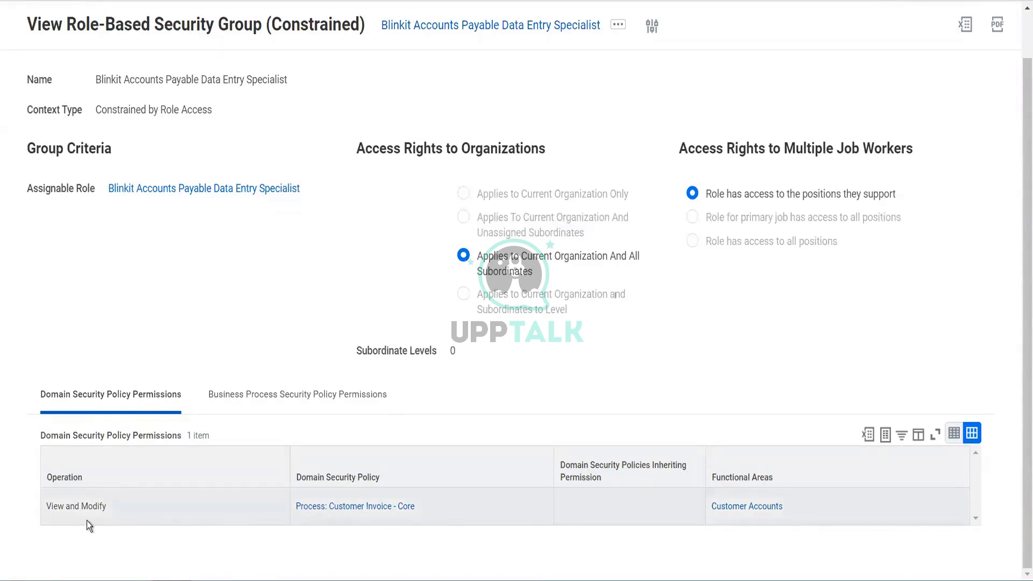
left_click(276, 396)
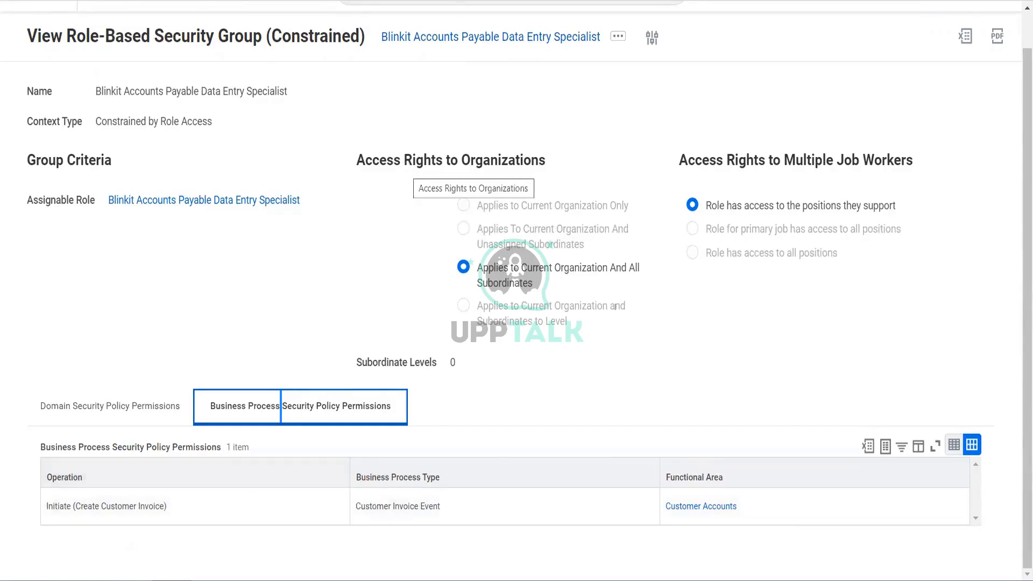
Search for "cr sec gr" and open the Create Security Group task.
scroll(359, 21, "up", 1)
left_click(359, 22)
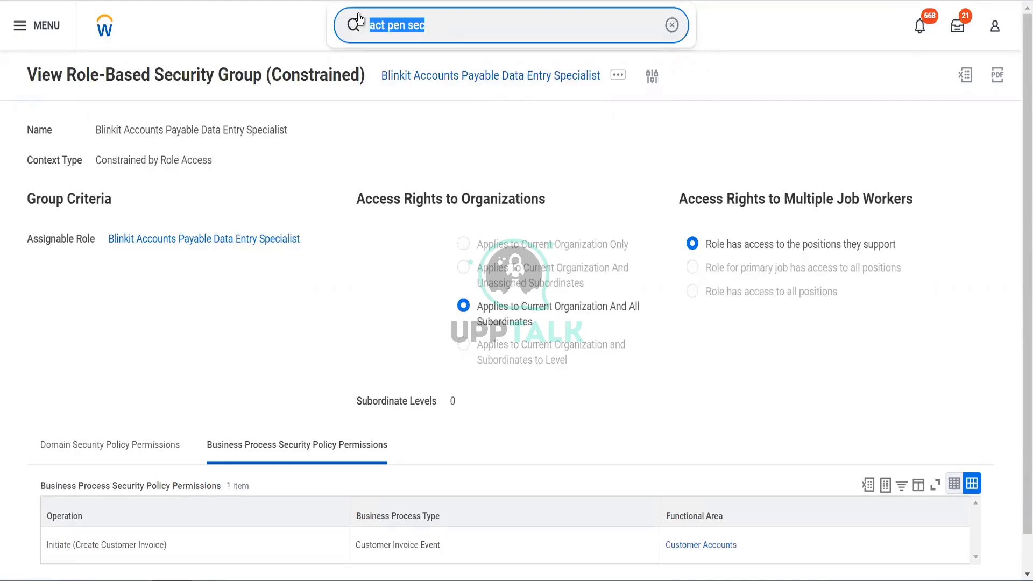
type("cr")
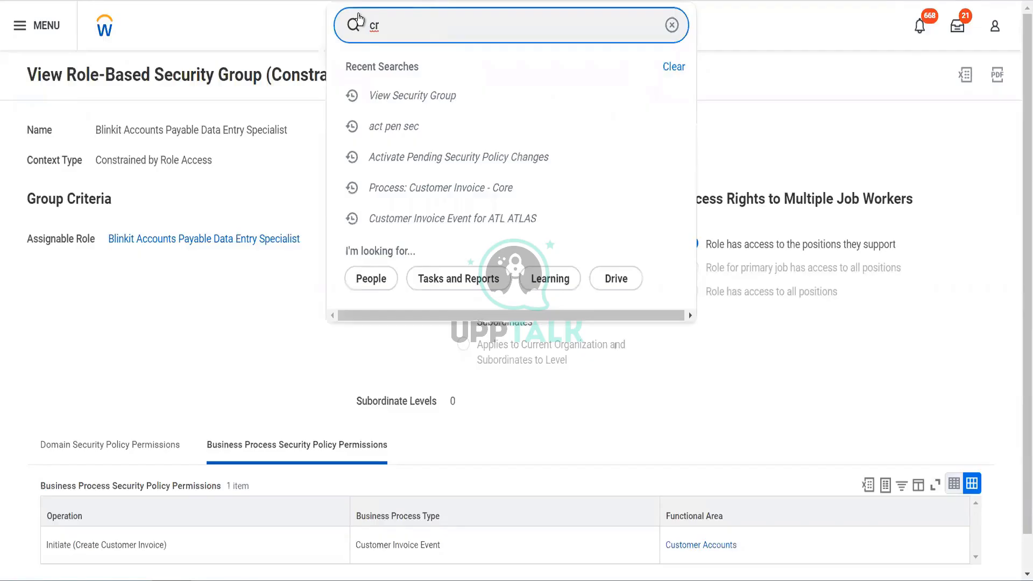
type(" sec gr")
left_click(417, 66)
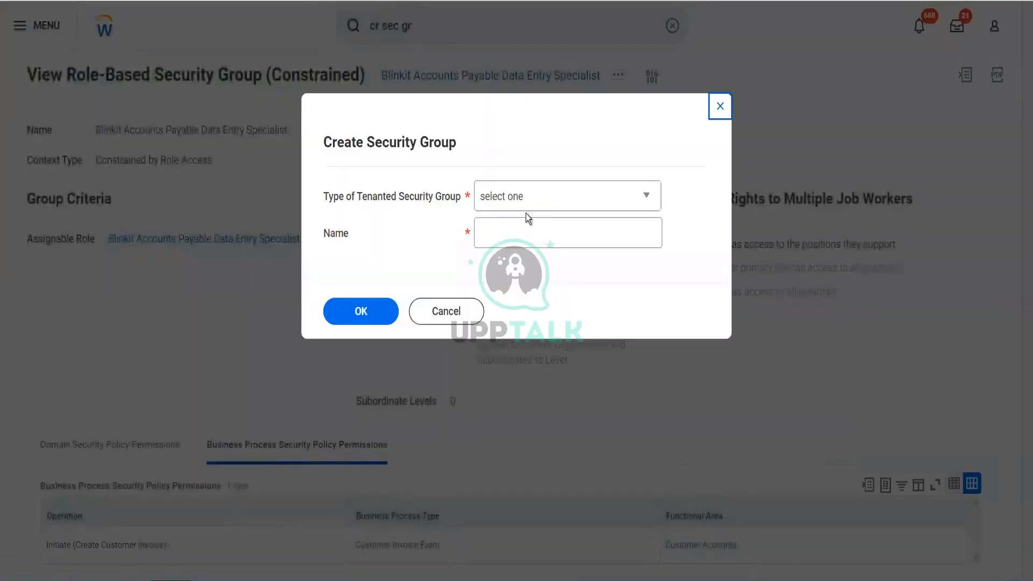
Create a User-Based Security Group named "Blinkit Super Group".
left_click(527, 204)
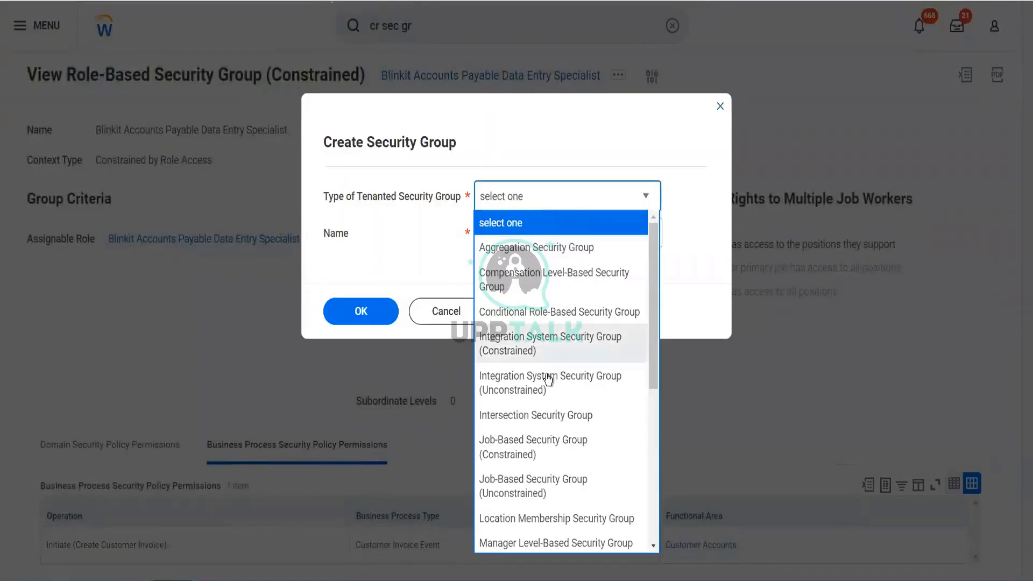
key("u")
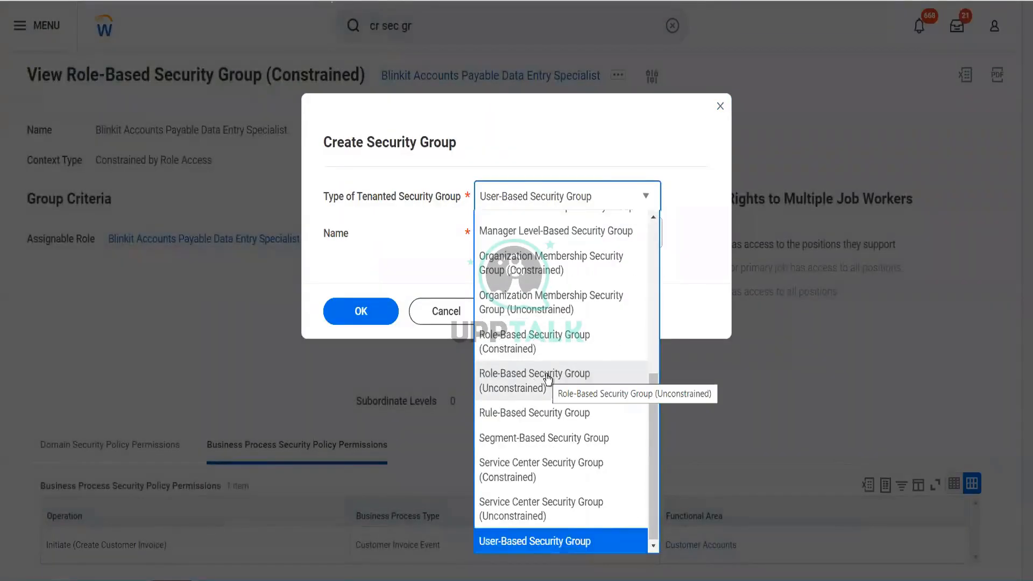
key("Return")
left_click(534, 239)
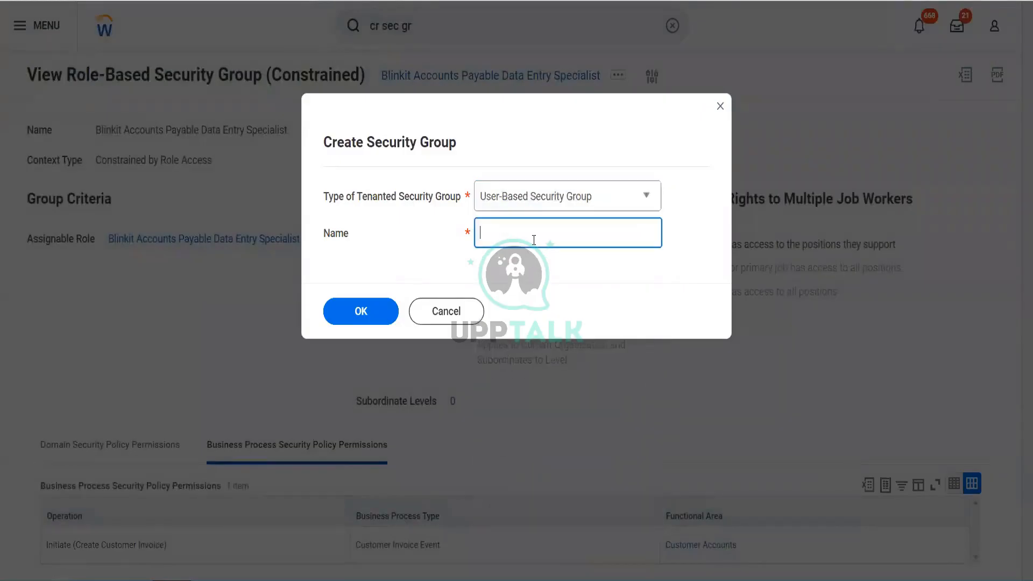
type("Blinkit Super Group")
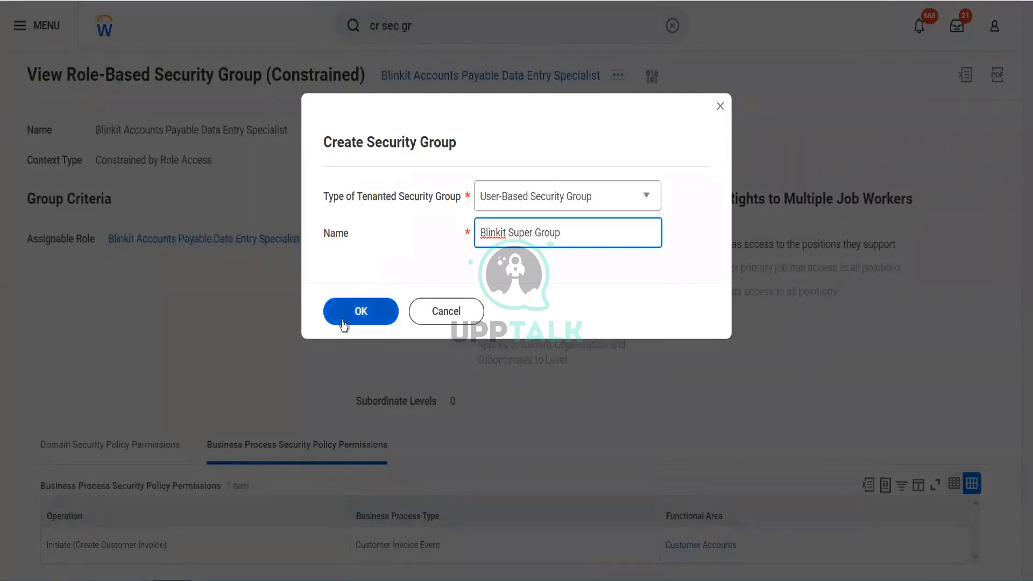
left_click(341, 318)
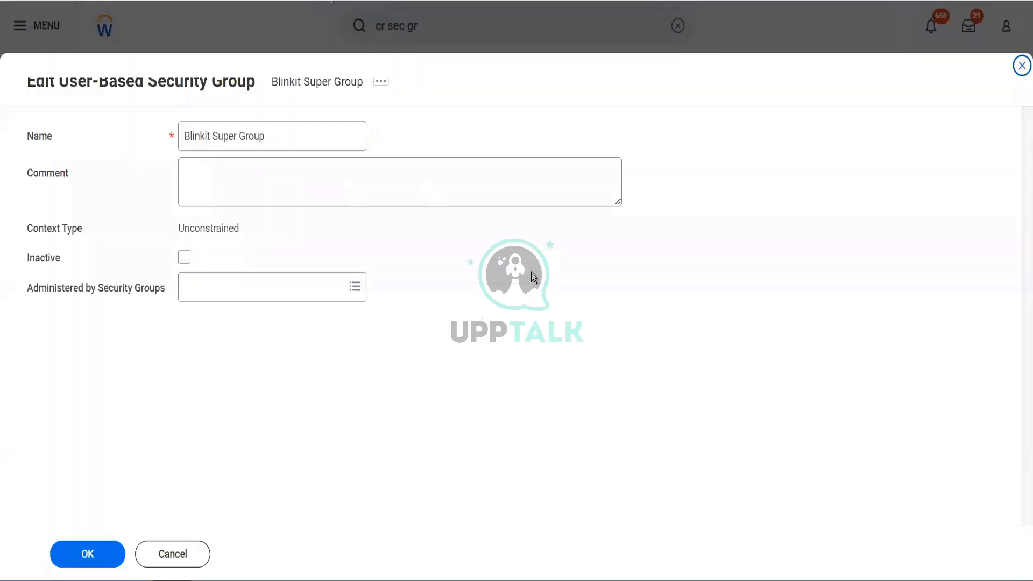
Set Security Administrator as the administering security group for Blinkit Super Group, leave the comment blank, and save the group.
left_click(243, 291)
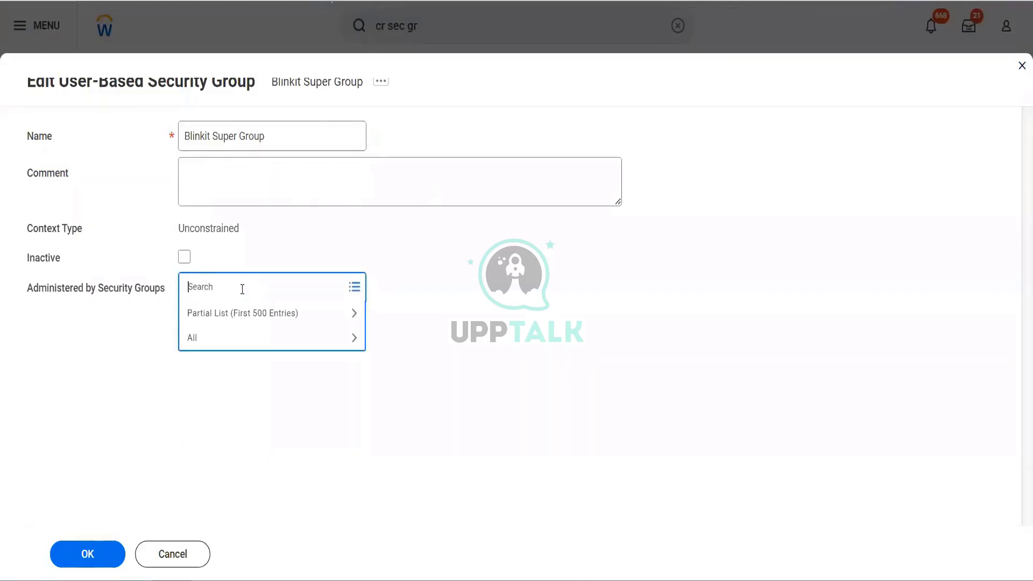
type("sec admin")
key("Return")
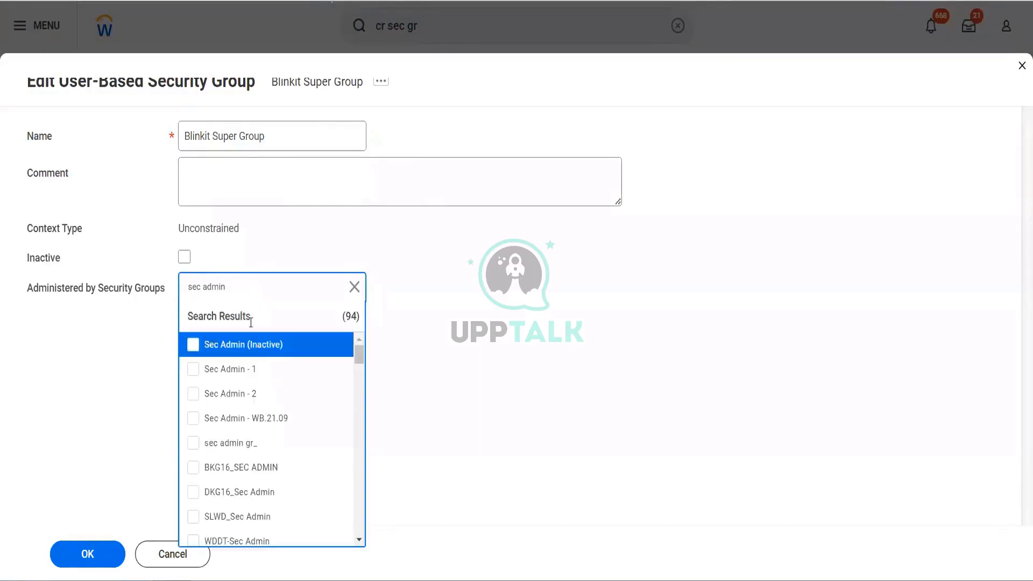
scroll(292, 477, "down", 5)
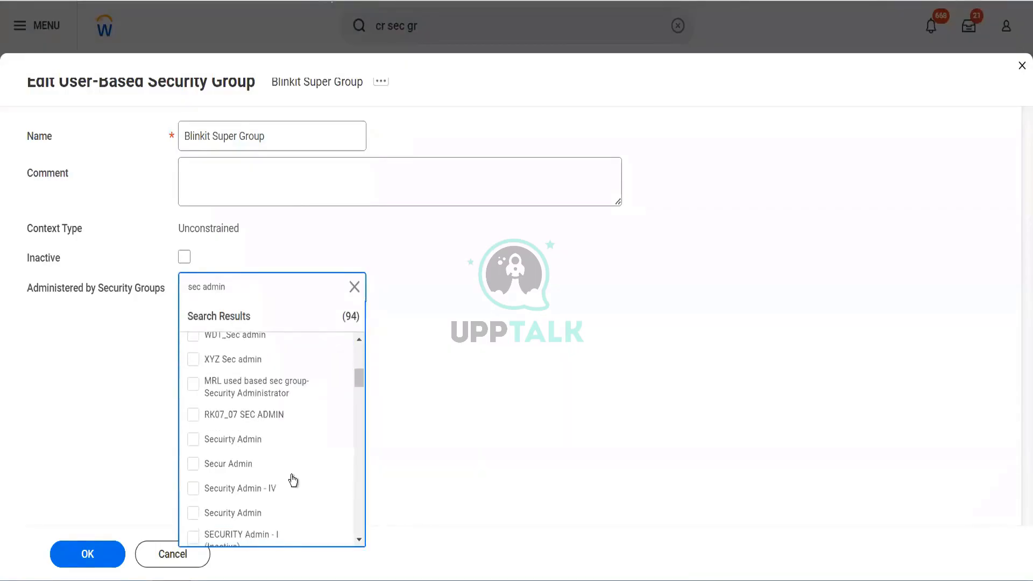
scroll(292, 480, "down", 1)
scroll(293, 479, "down", 3)
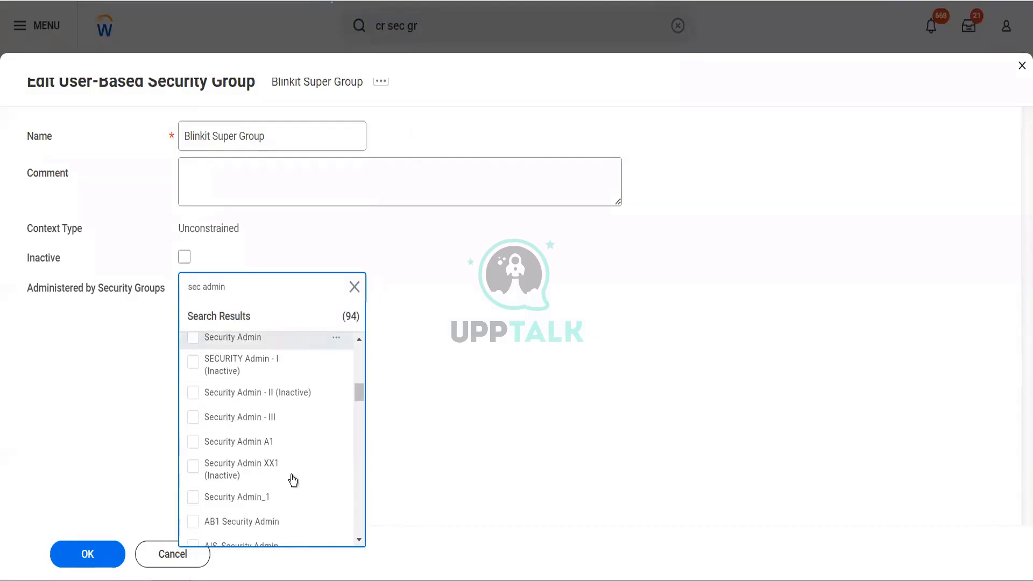
scroll(292, 479, "down", 3)
scroll(293, 478, "down", 2)
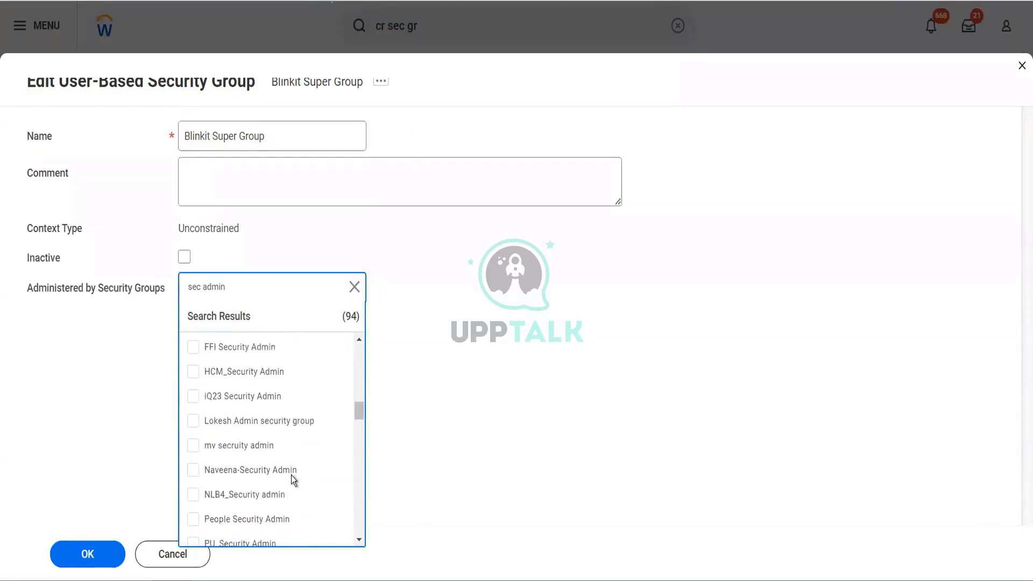
scroll(292, 475, "down", 5)
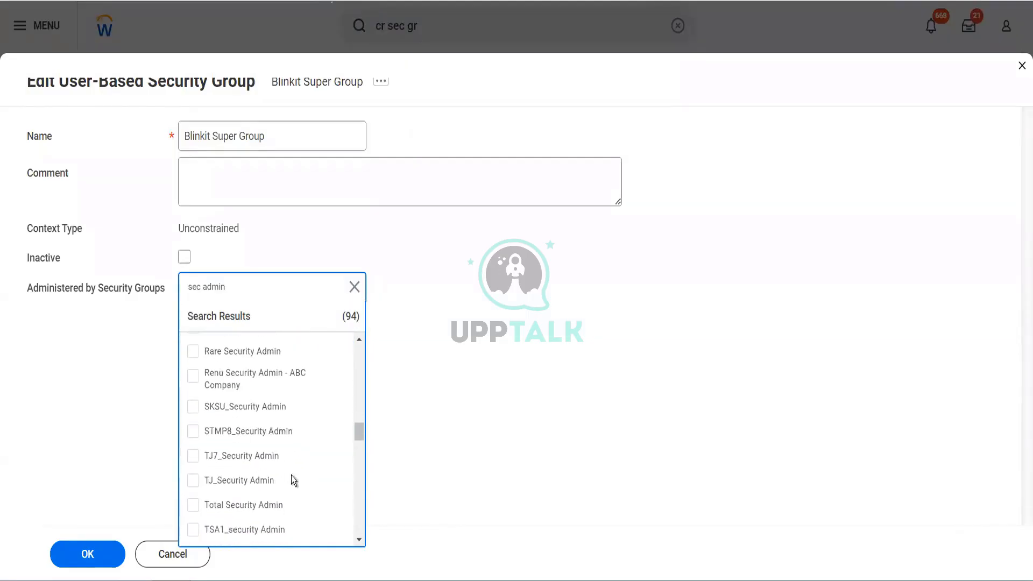
scroll(291, 479, "down", 4)
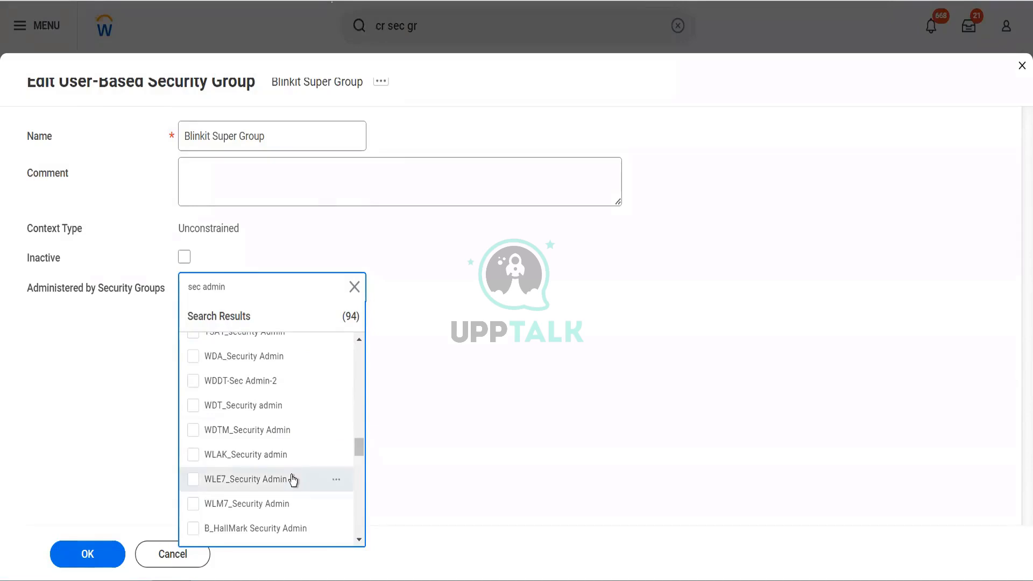
scroll(292, 476, "down", 3)
left_click(247, 523)
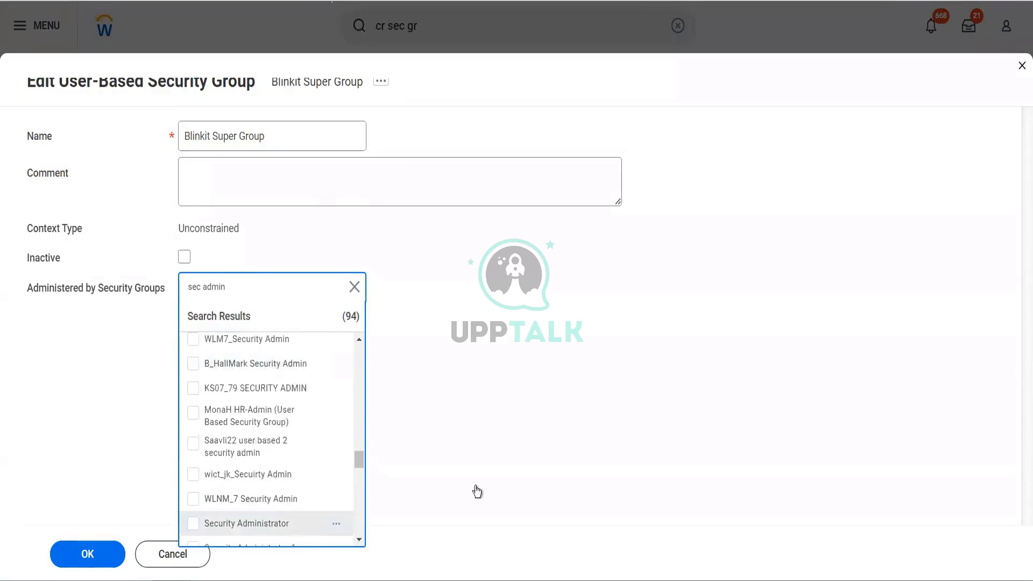
left_click(475, 486)
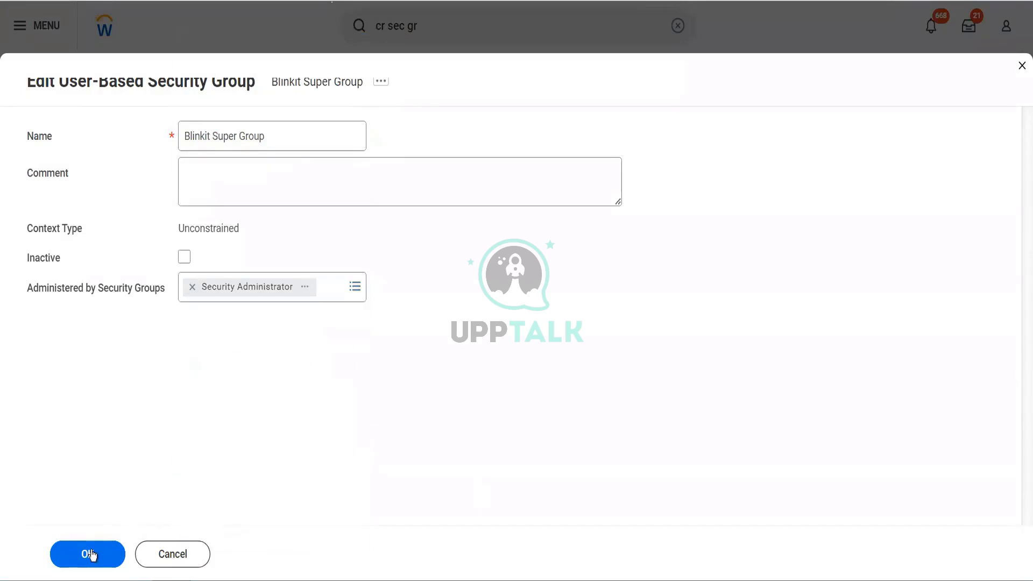
left_click(225, 203)
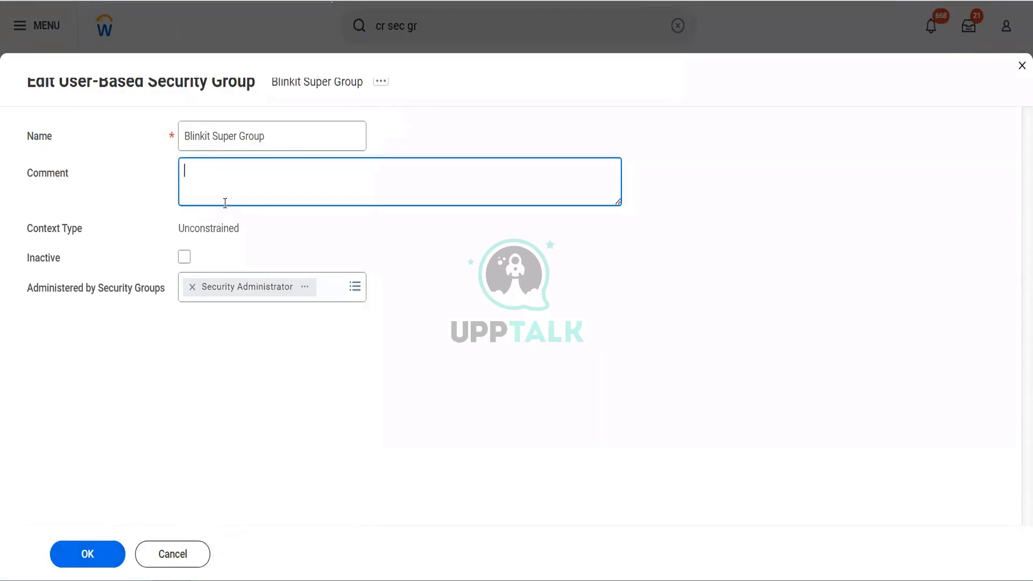
left_click(95, 561)
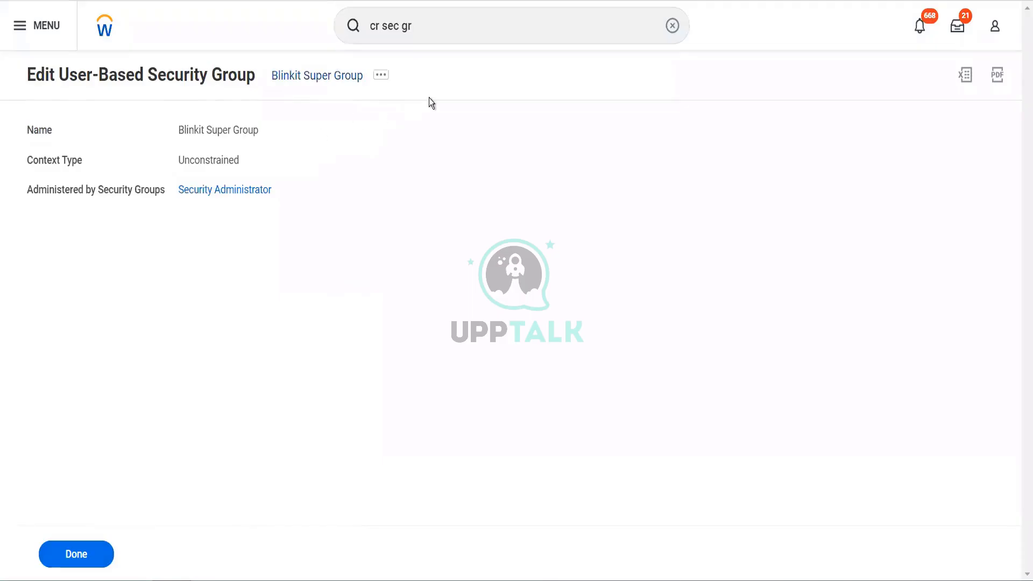
Search for "Domain: customer" and open the Process: Customer Overpayment - View domain.
left_click(445, 27)
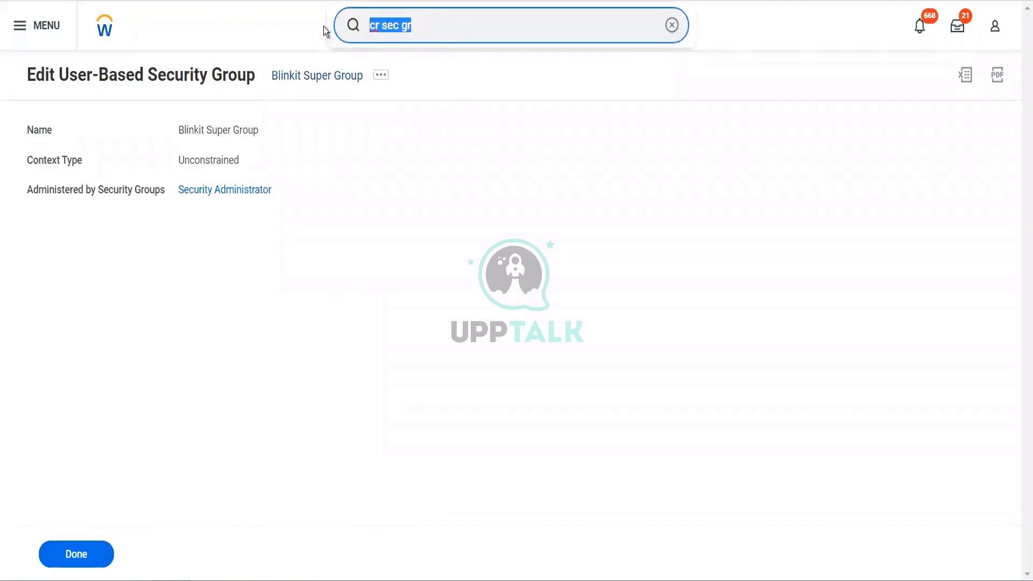
left_click(464, 58)
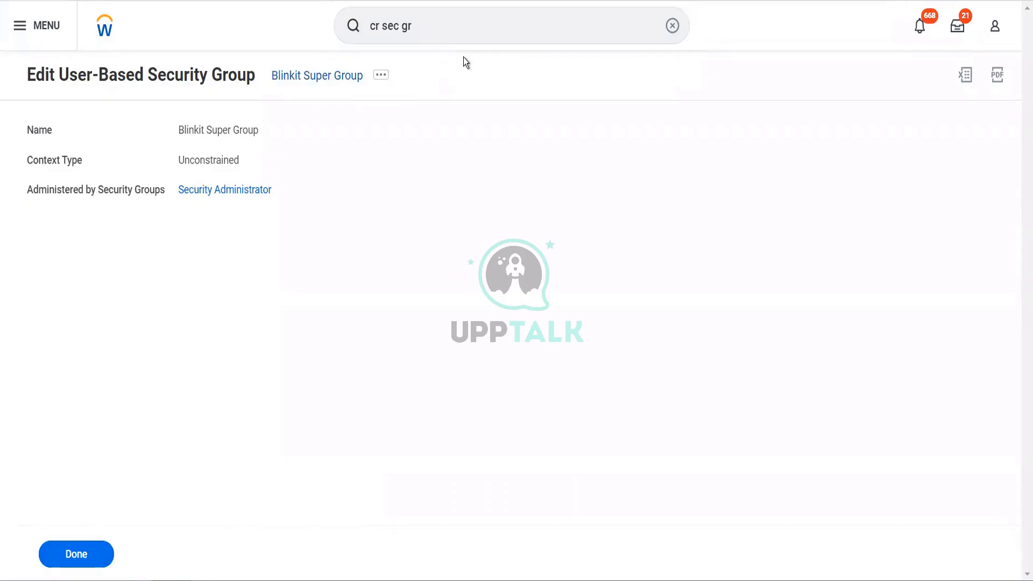
left_click(450, 31)
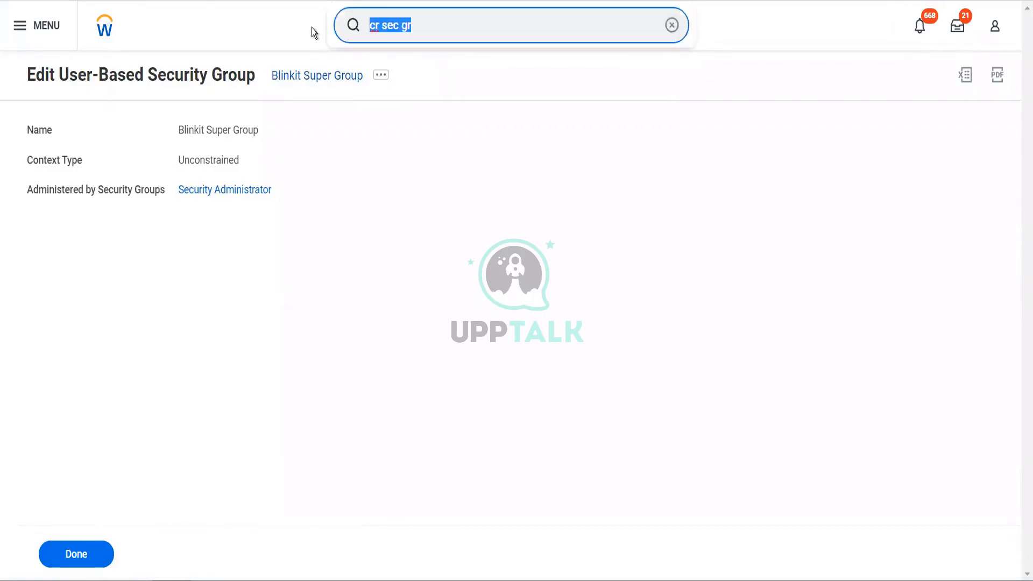
type("Domain: cus")
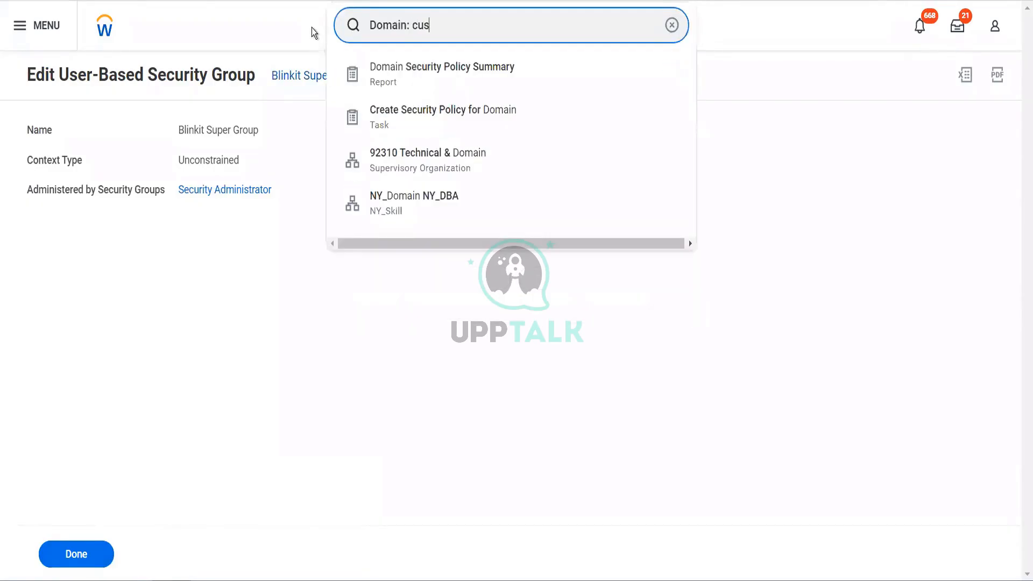
type("tomer")
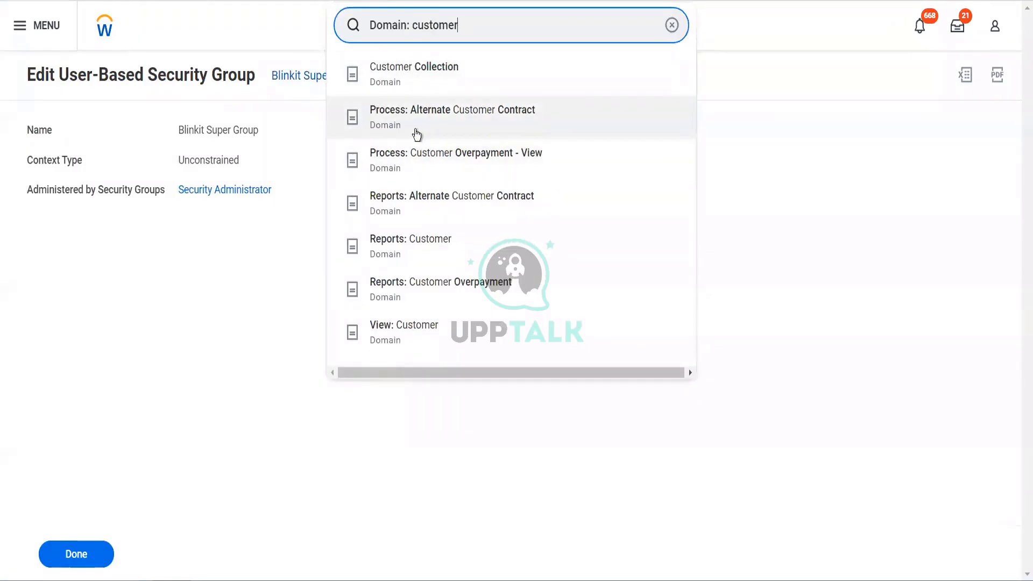
left_click(410, 164)
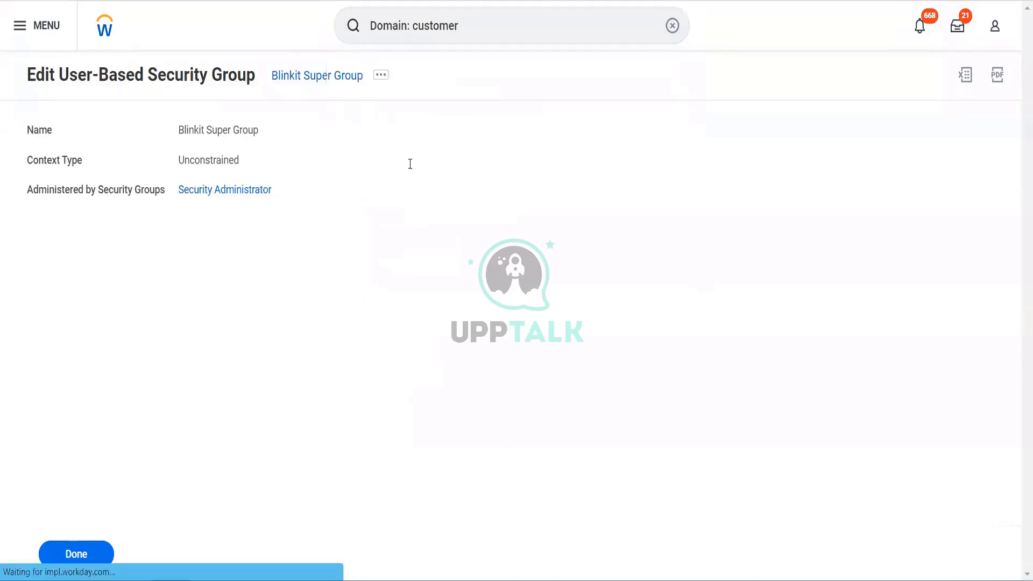
Open the domain's security policy permissions for editing and examine the allowed security group types.
left_click(346, 78)
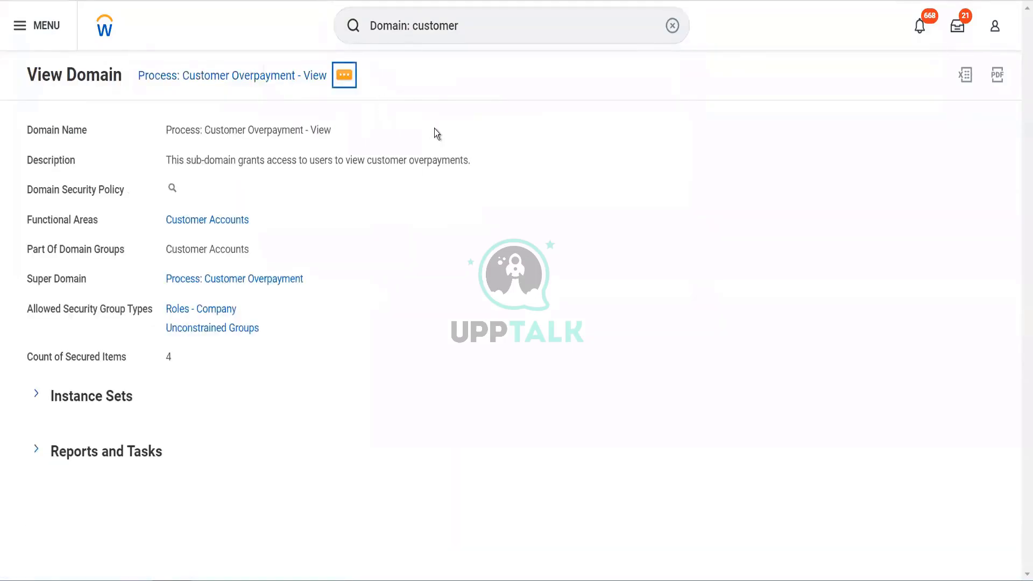
left_click(500, 119)
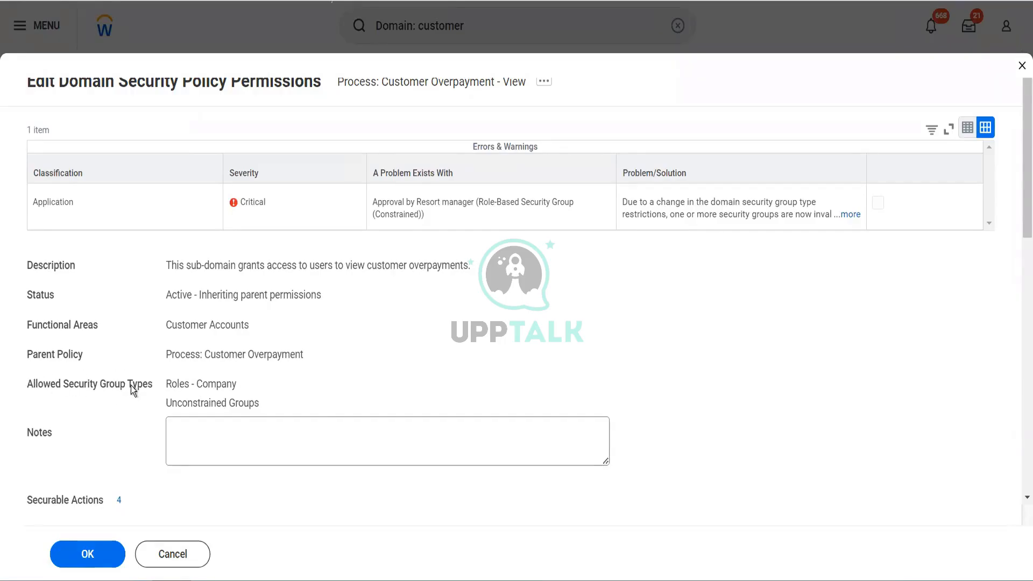
left_click_drag(131, 385, 201, 396)
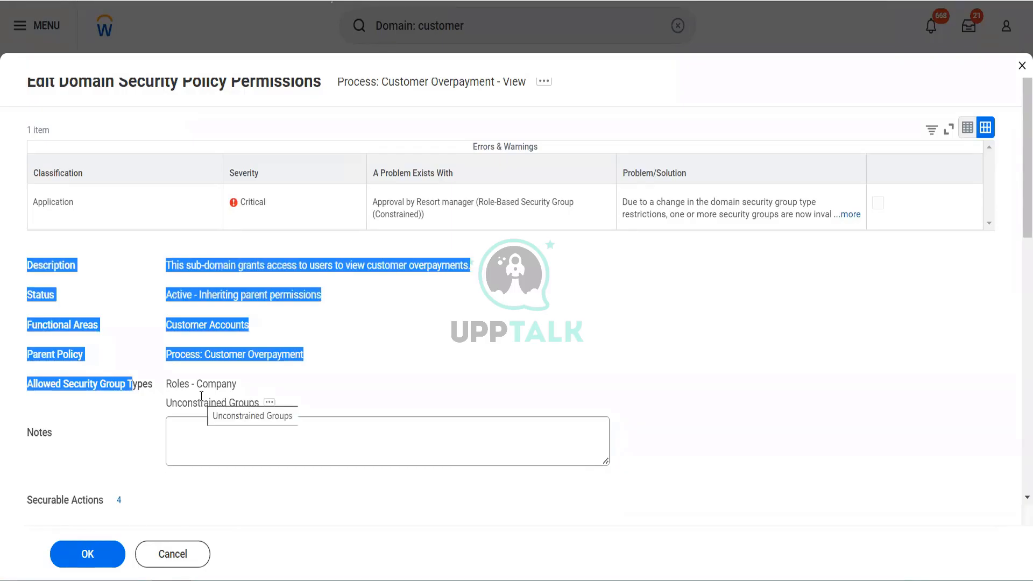
left_click(276, 379)
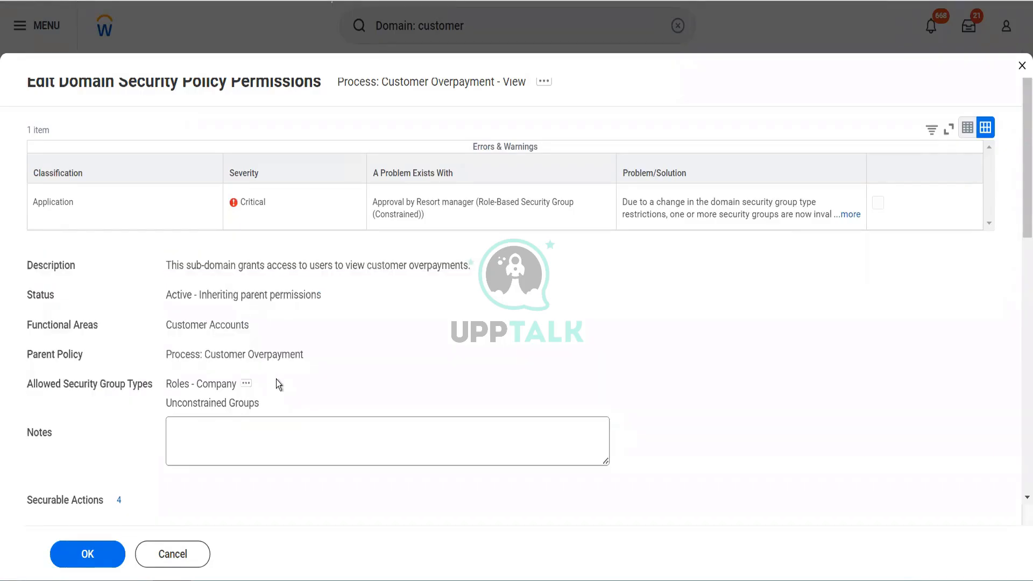
Add Blinkit Super Group to the report/task permission row with View and Modify access, and submit the policy changes.
scroll(276, 379, "down", 7)
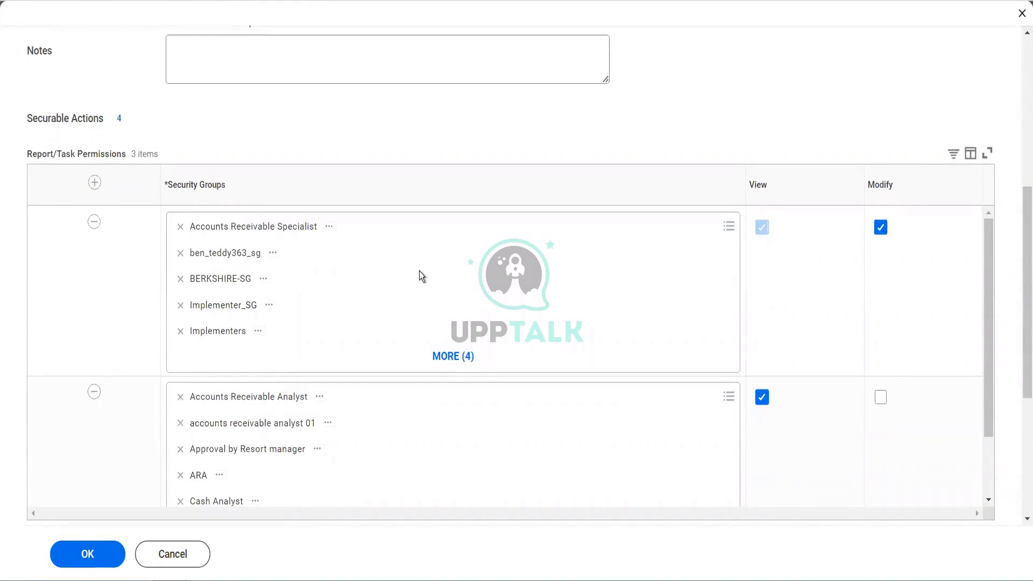
left_click(434, 230)
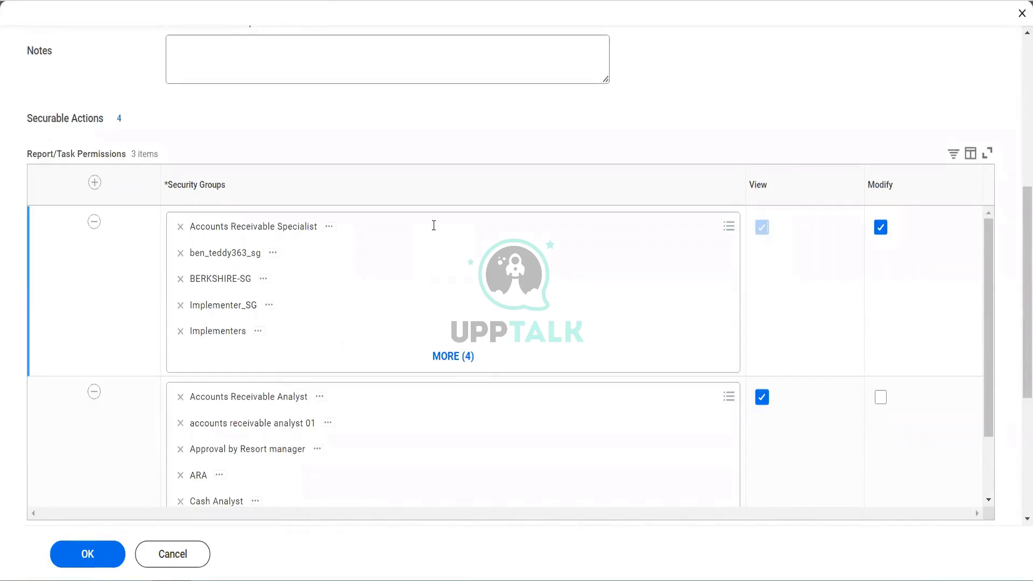
left_click(434, 225)
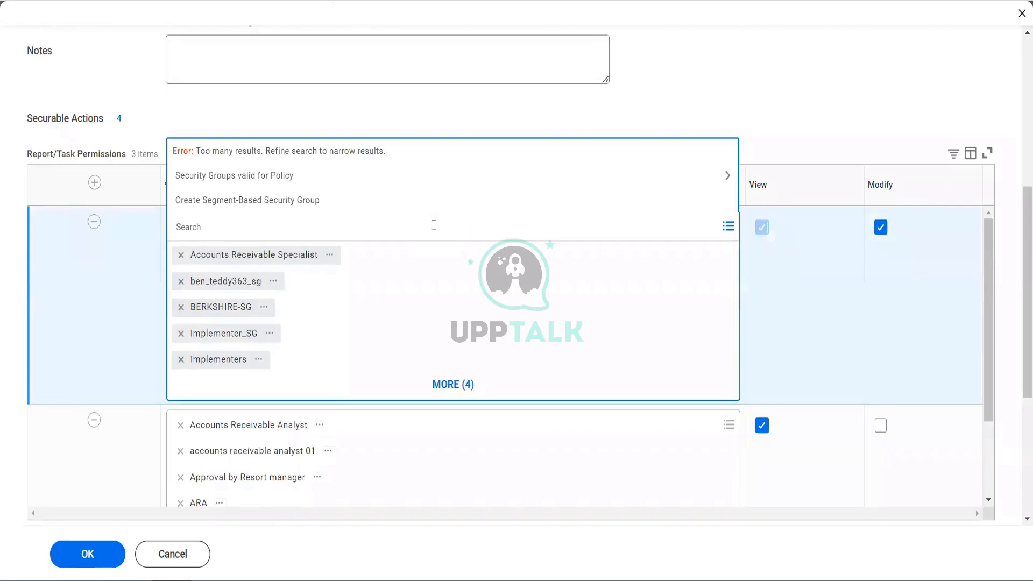
type("super")
key("Return")
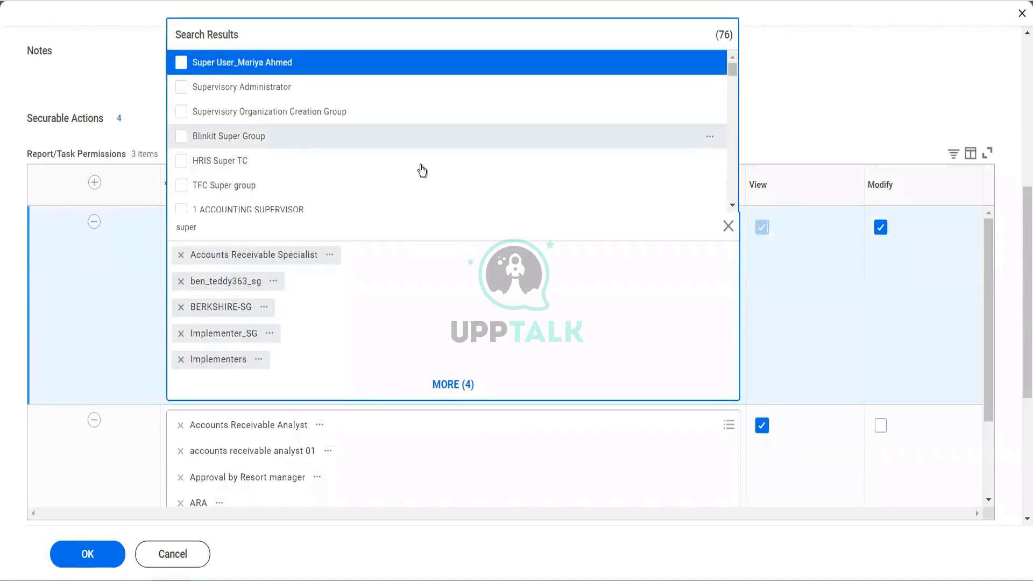
left_click(422, 137)
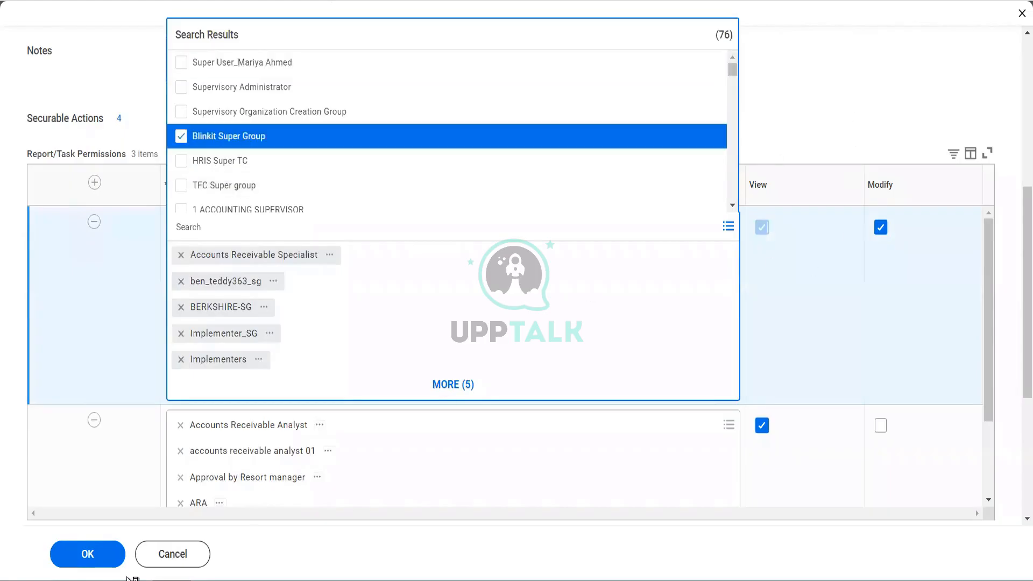
left_click(87, 559)
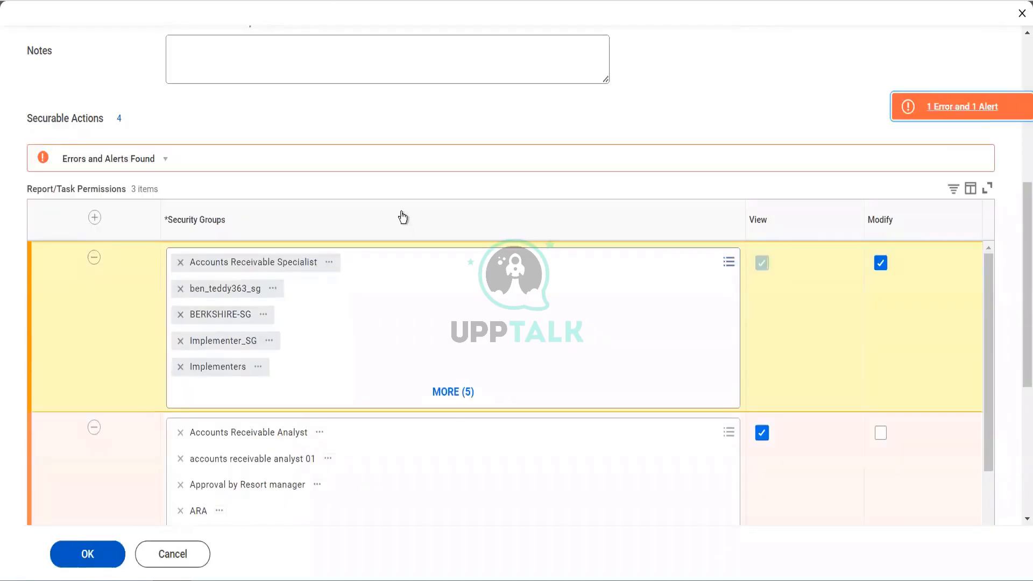
Review the policy errors, remove the report/task permission row starting with Accounts Receivable Analyst, and submit the policy changes.
left_click(943, 106)
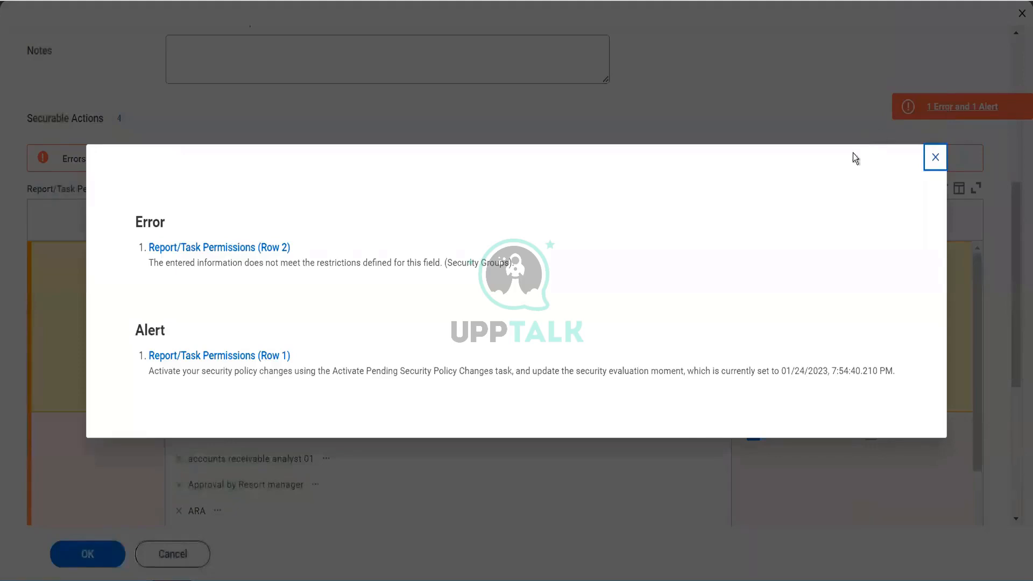
left_click(936, 169)
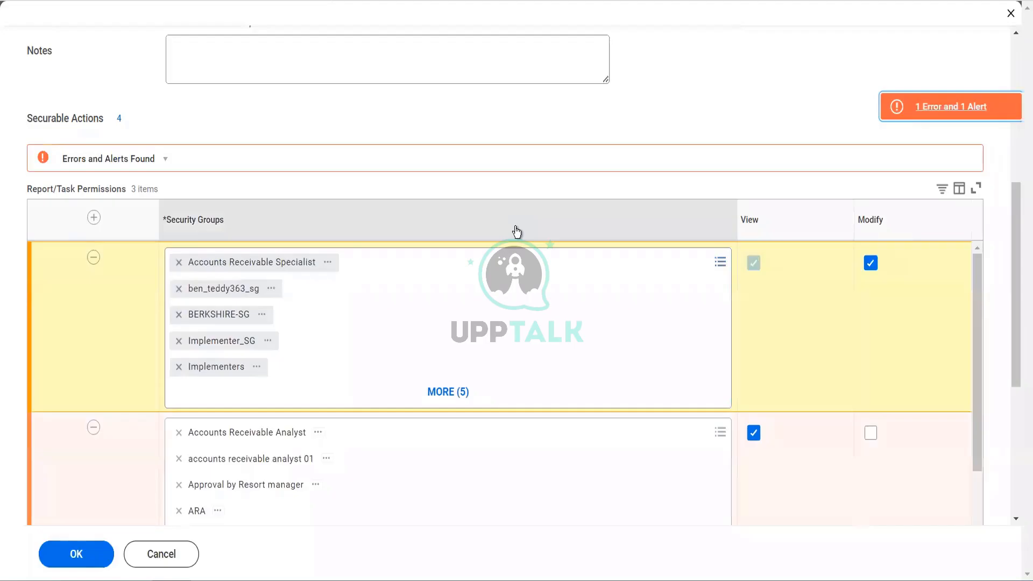
scroll(491, 399, "down", 2)
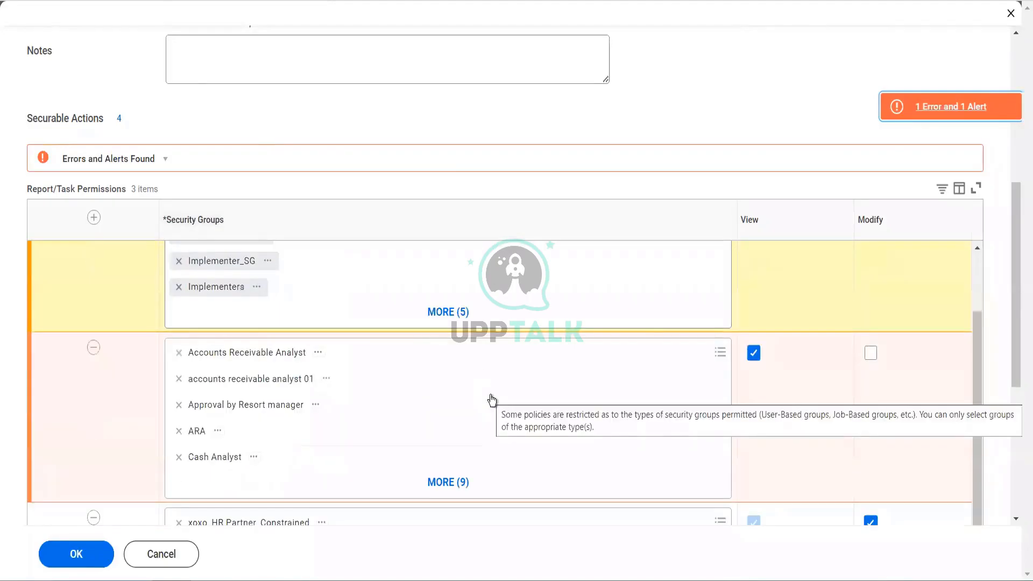
scroll(330, 396, "down", 5)
scroll(263, 323, "up", 3)
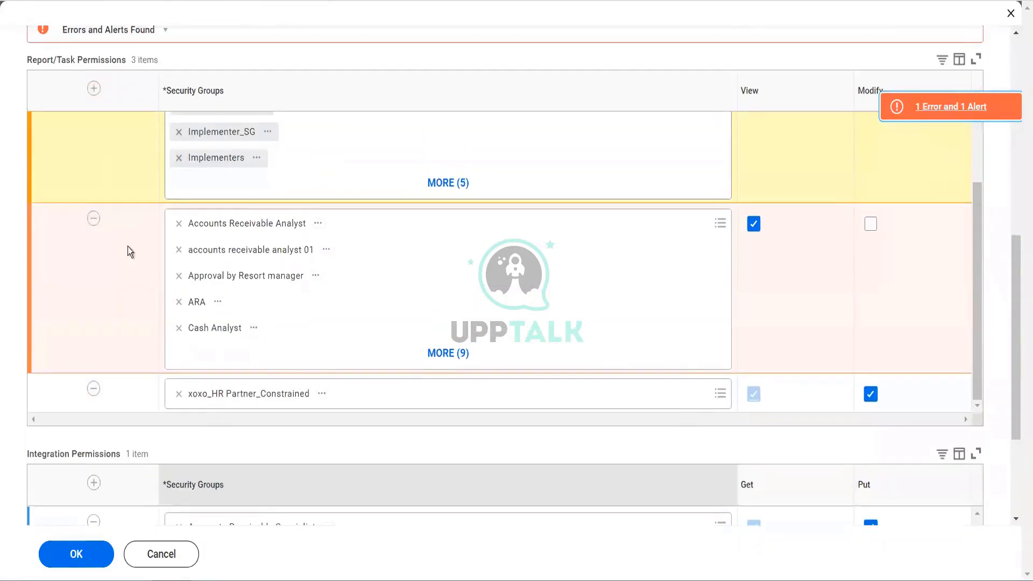
left_click(93, 219)
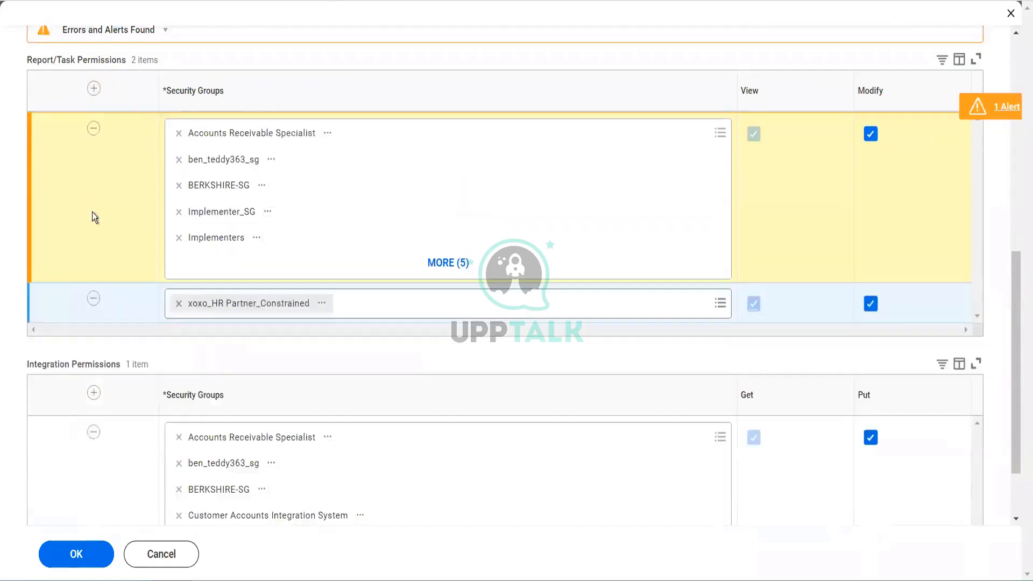
scroll(120, 212, "up", 3)
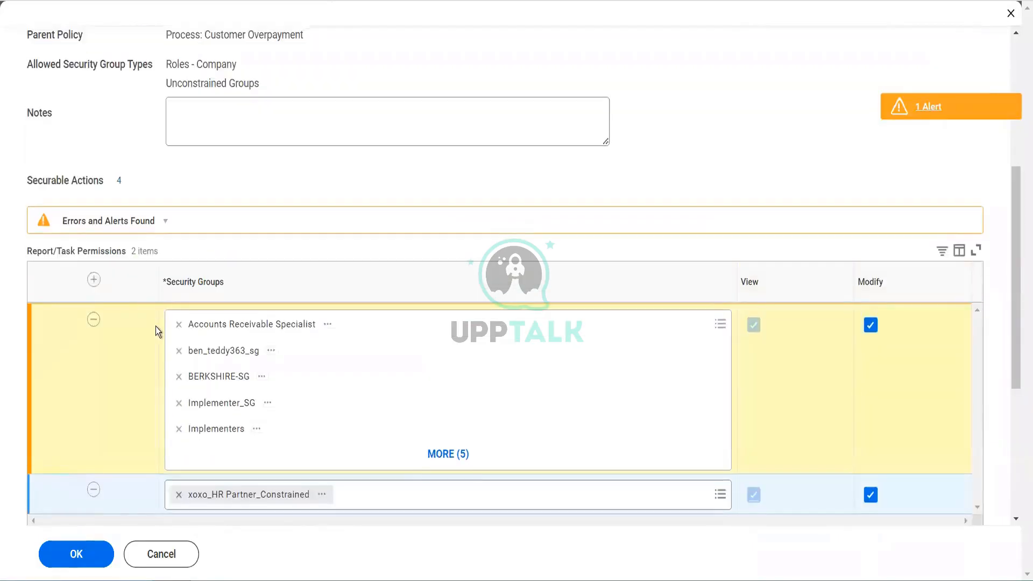
left_click(78, 555)
mouse_move(320, 339)
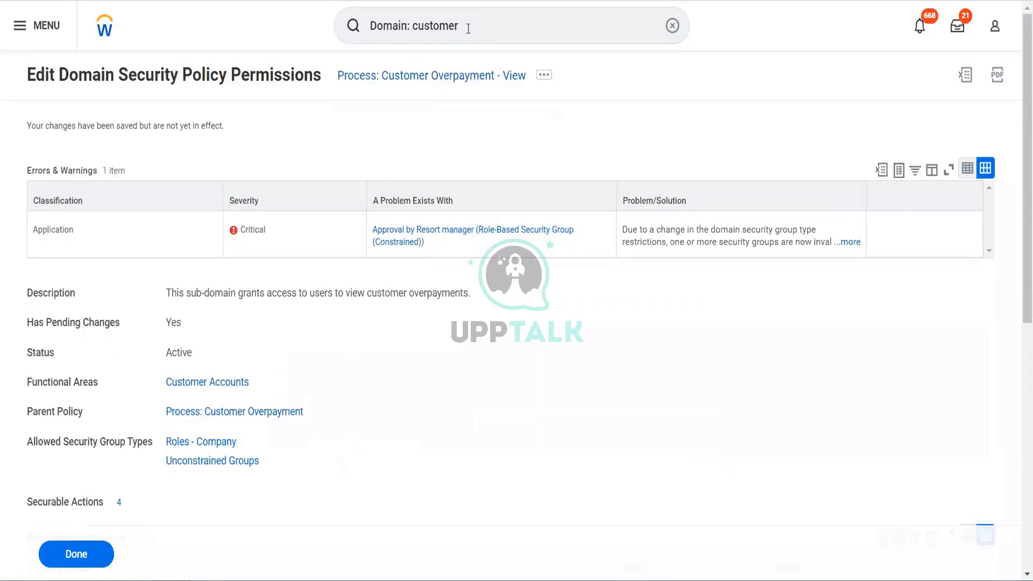
Search for "act pen sec" and open the Activate Pending Security Policy Changes task.
left_click(468, 29)
key("ctrl+a")
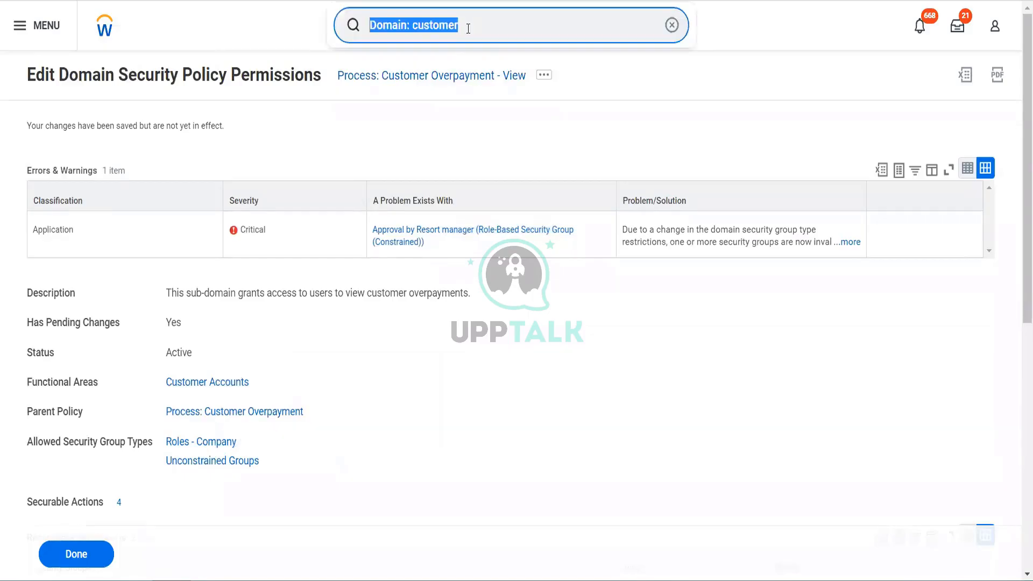
type("act pen sec")
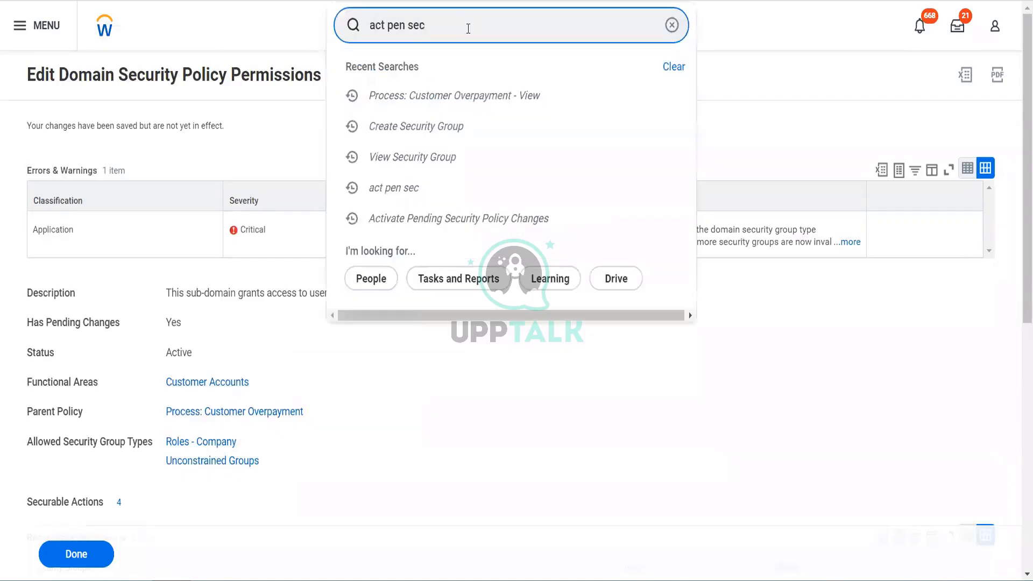
key("Down")
key("Return")
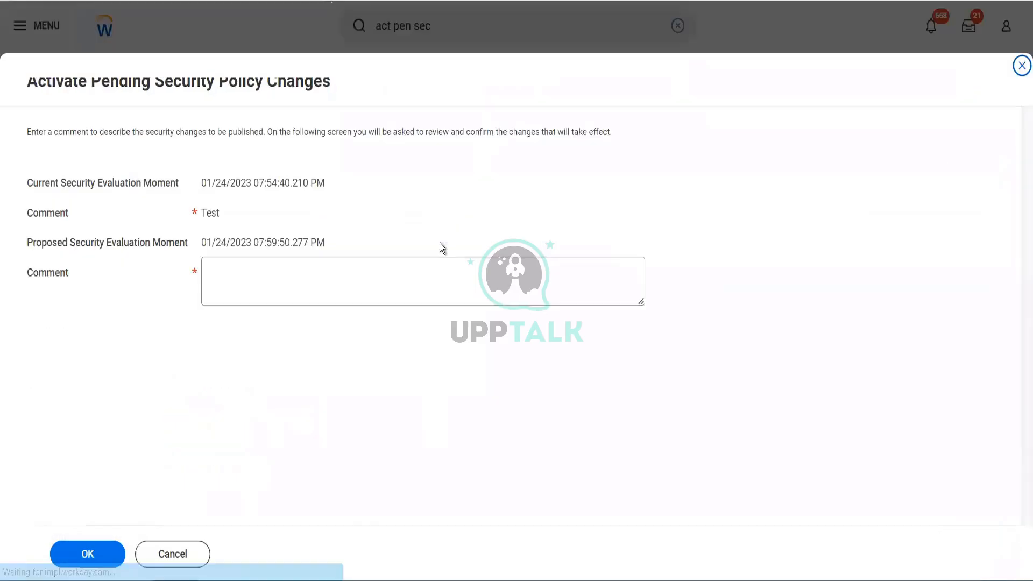
Enter "Te" as the activation comment, and confirm activation of the pending security policy changes.
left_click(419, 268)
type("Terst")
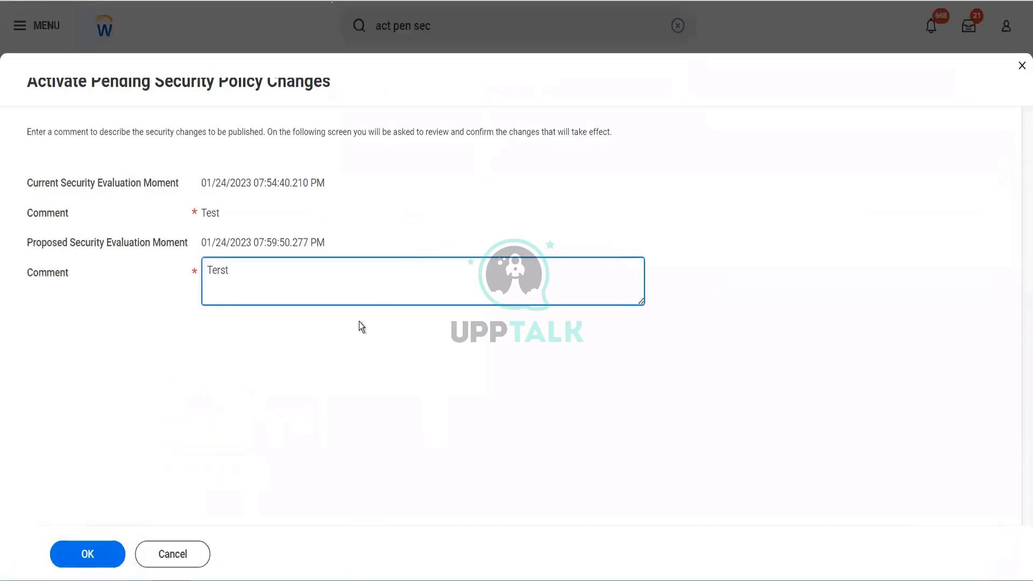
key("BackSpace")
key("BackSpace")
key("BackSpace")
left_click(359, 321)
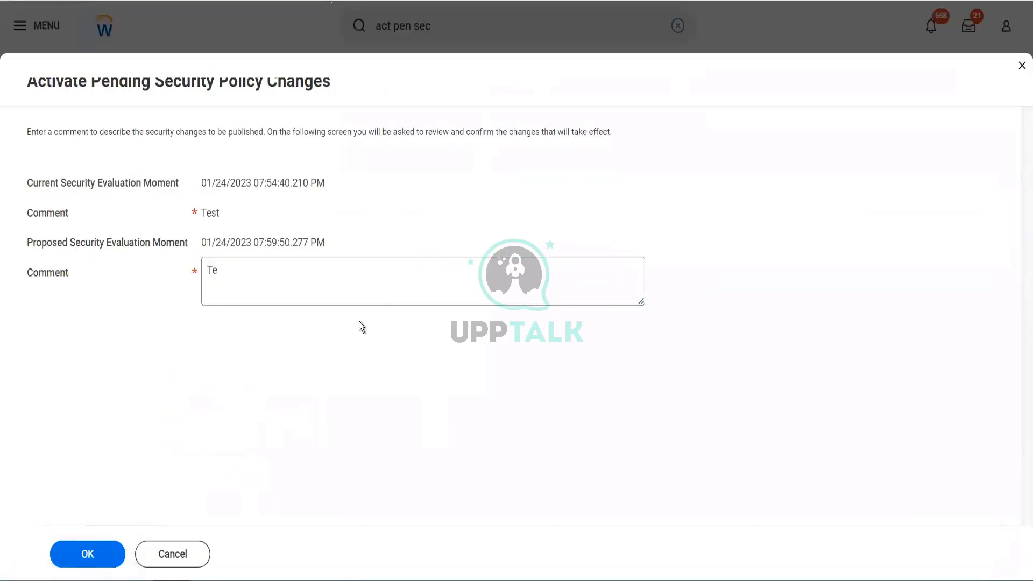
left_click(84, 561)
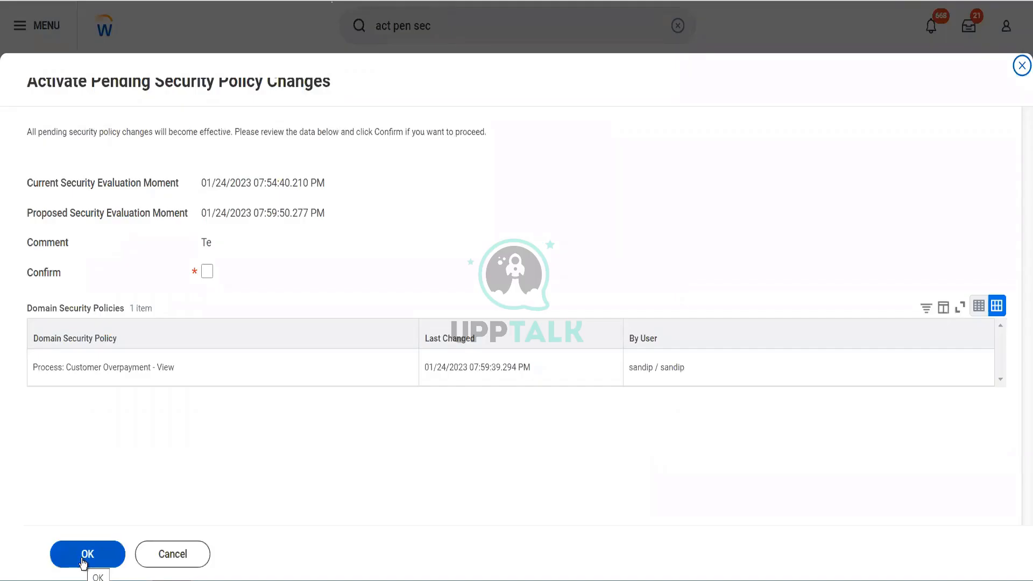
left_click(207, 271)
left_click(84, 555)
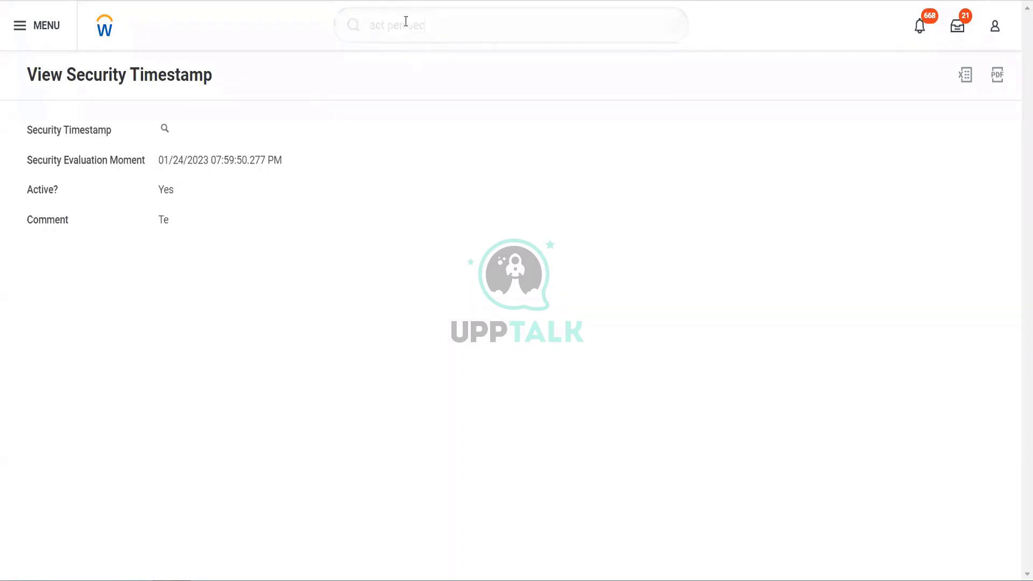
Search for "view sec group" and open the View Security Group task.
left_click(352, 23)
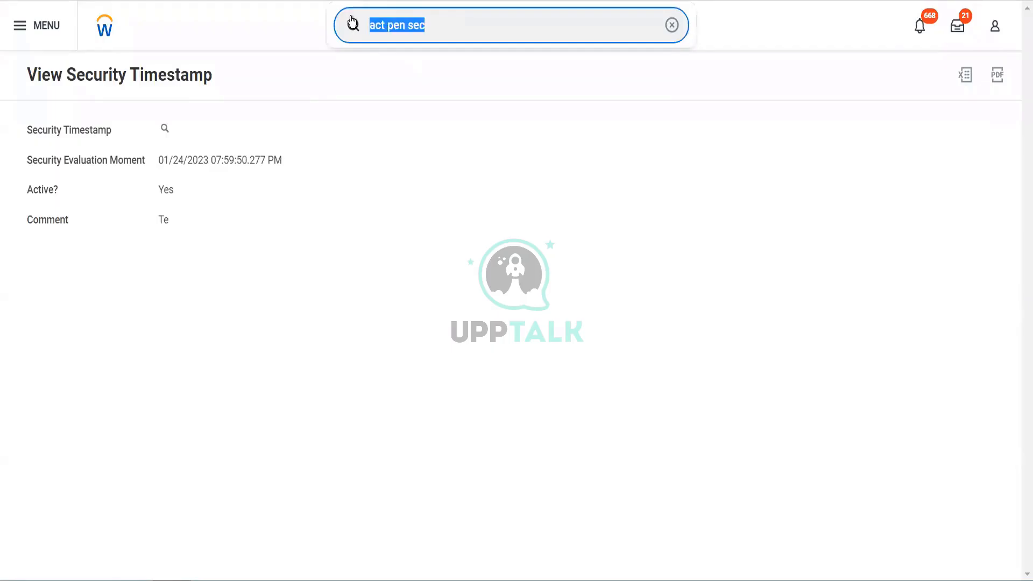
type("view sec")
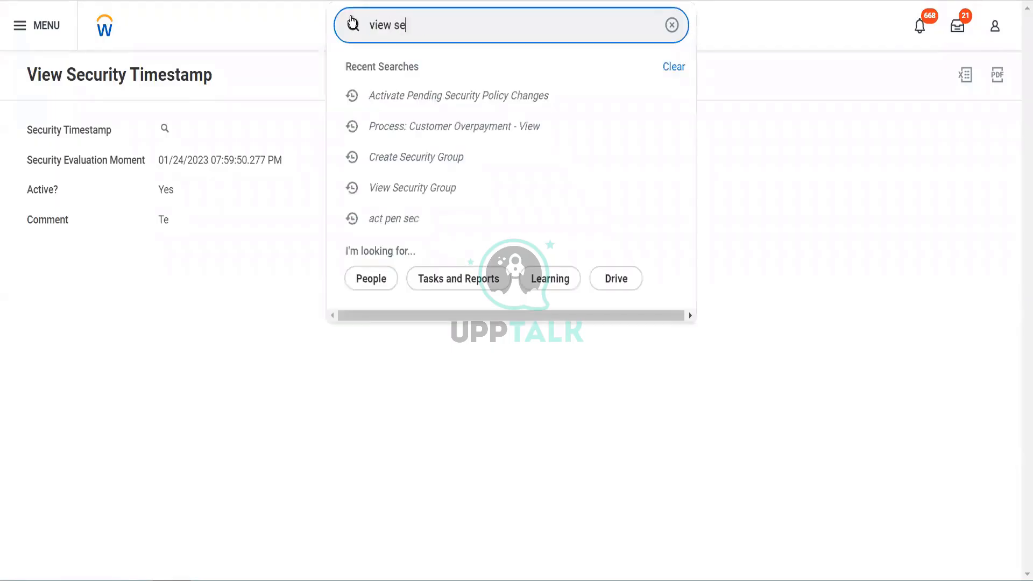
key("BackSpace")
type("group")
left_click(419, 71)
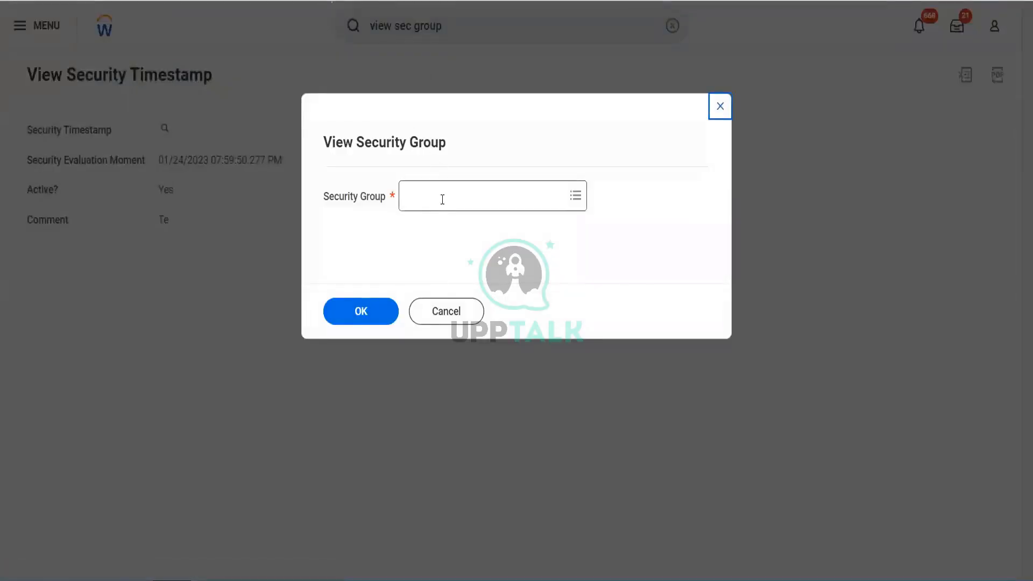
left_click(442, 199)
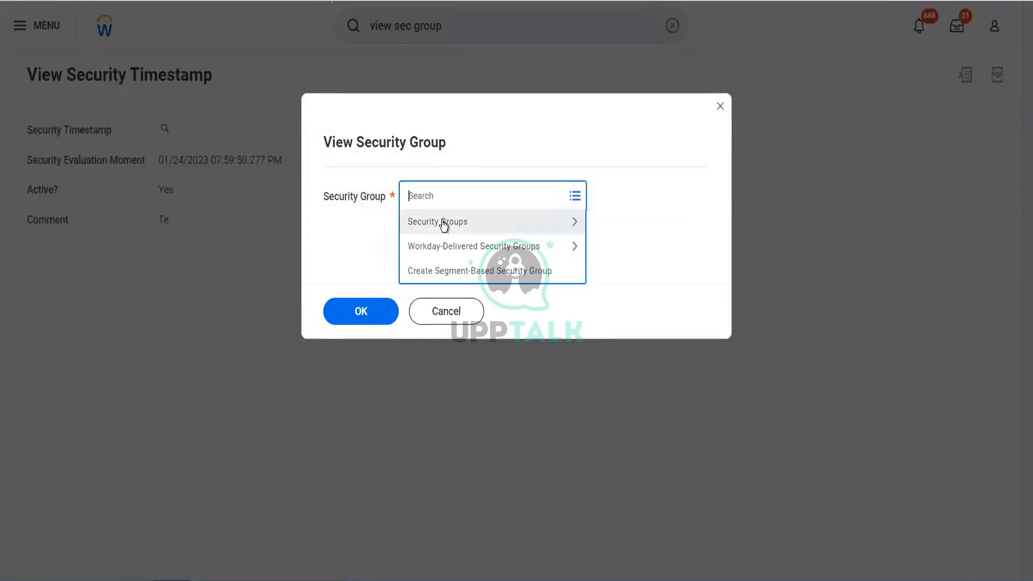
left_click(443, 224)
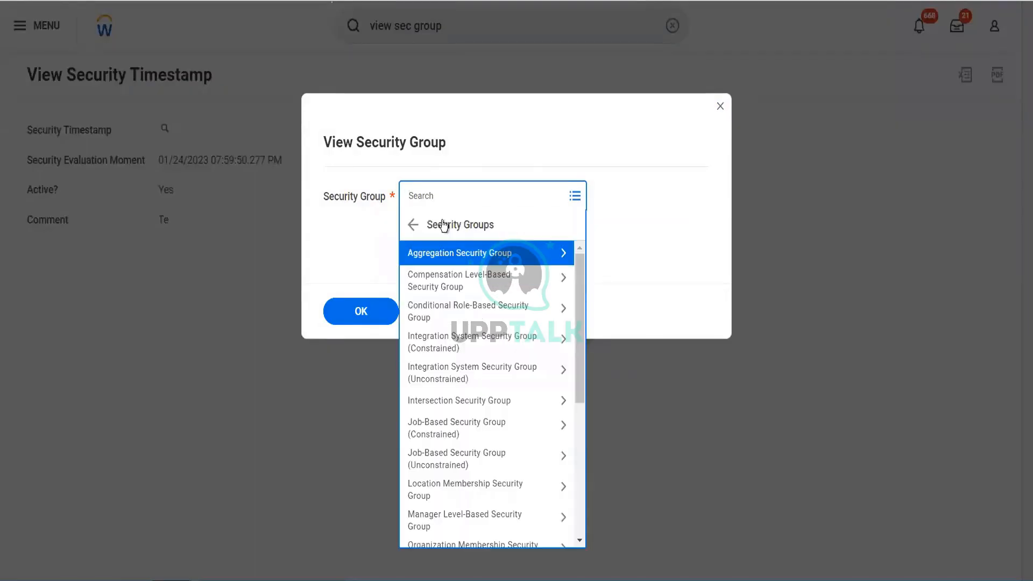
scroll(472, 446, "down", 5)
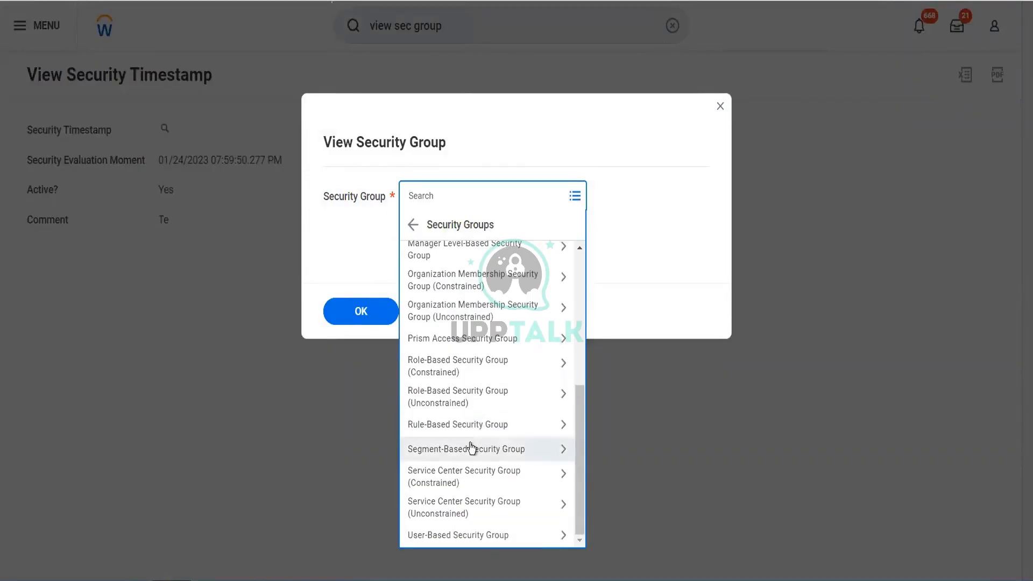
left_click(461, 535)
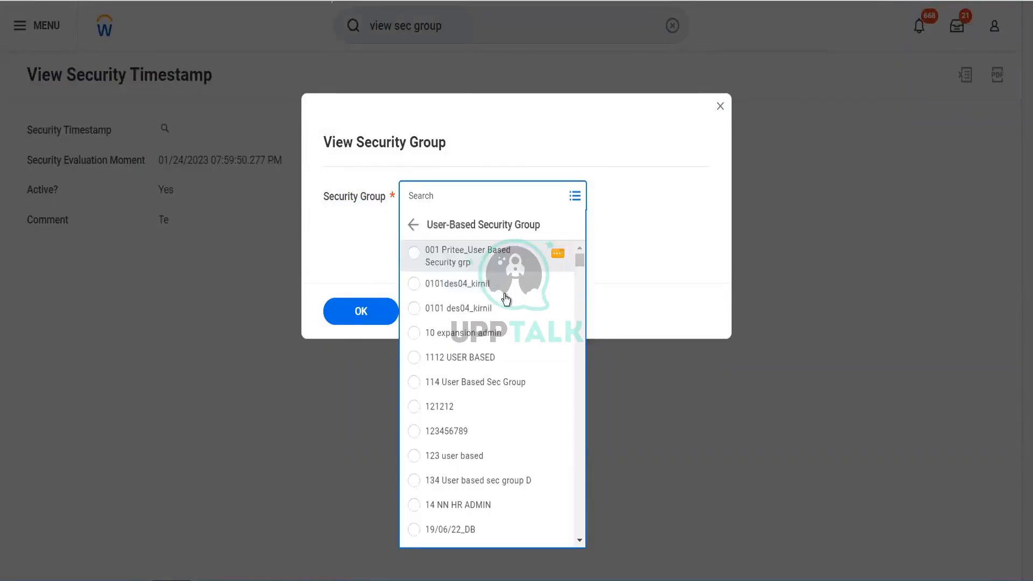
scroll(487, 451, "down", 5)
scroll(487, 447, "down", 5)
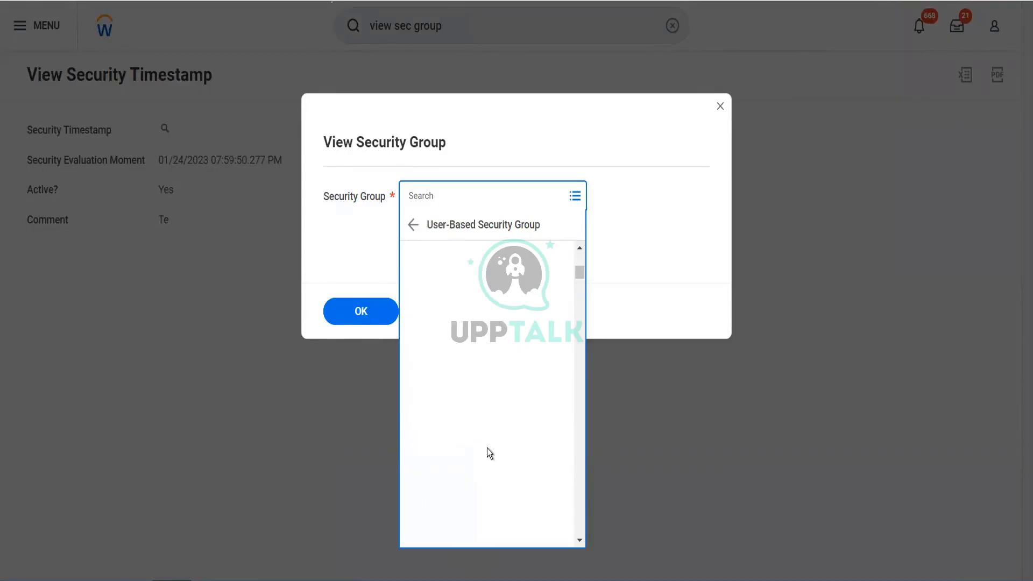
Find Blinkit Super Group by searching "blinkit" and view its domain security policy permissions.
left_click(454, 181)
type("blinkit")
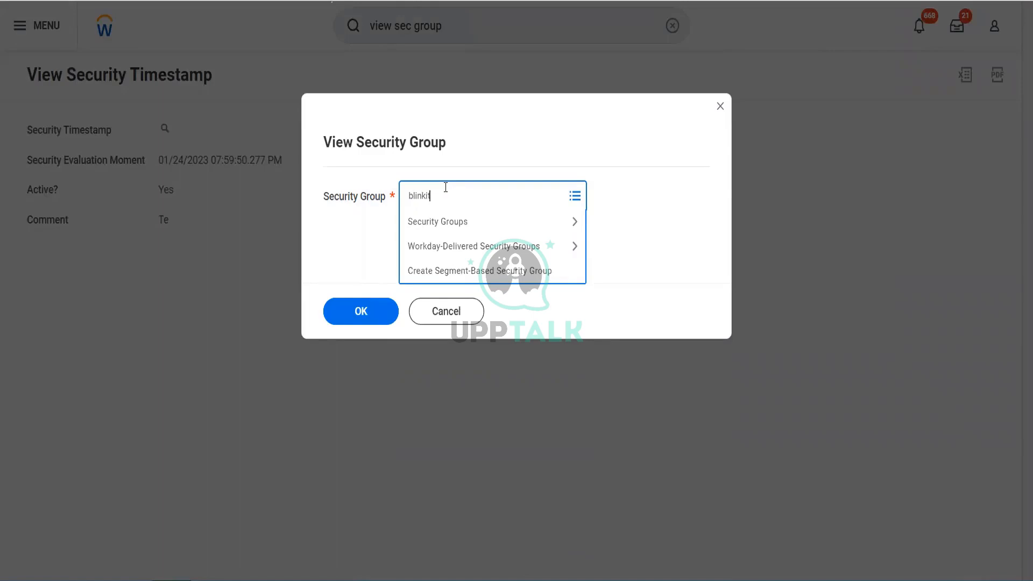
key("Return")
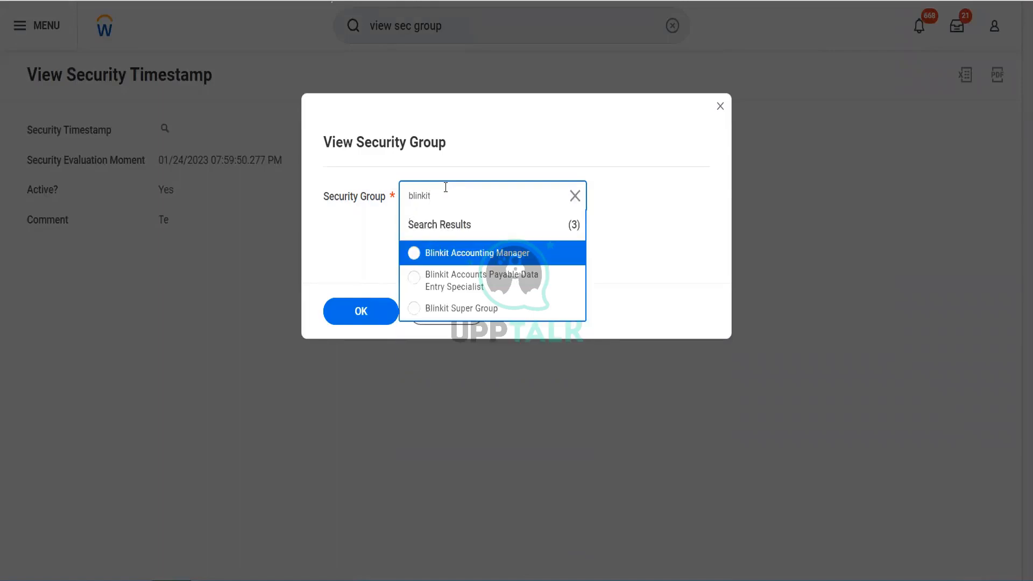
left_click(451, 311)
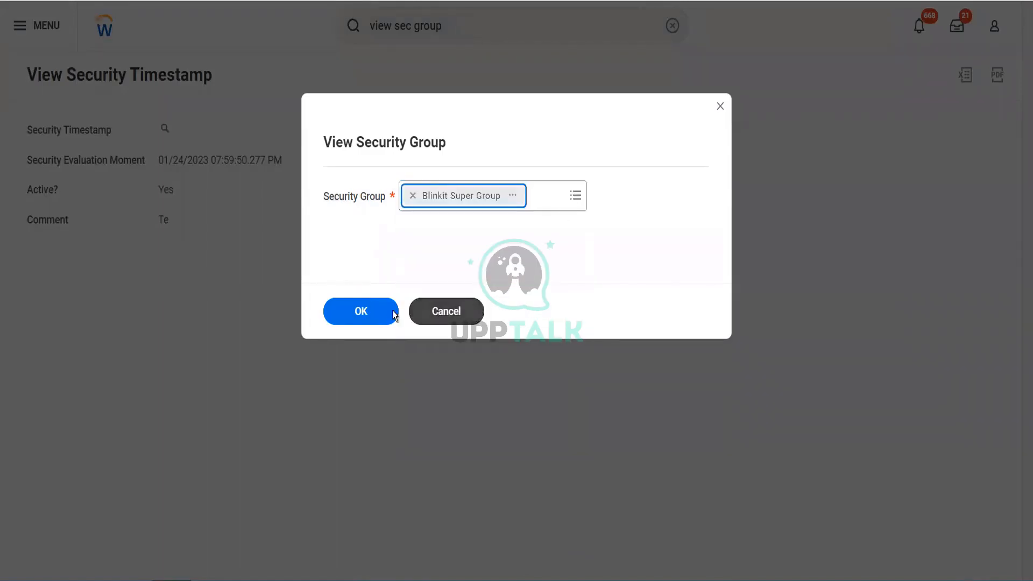
left_click(392, 310)
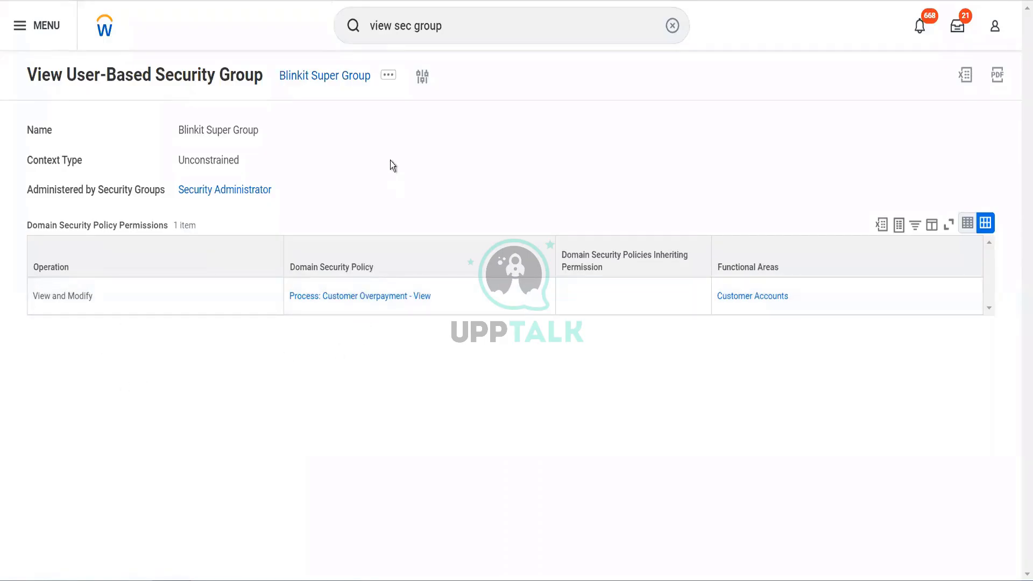
Search for BGC, open the BGC Blinkit Grocery Delivery company's details, and go to its parent hierarchy, BHC Blinkit Holdings CH.
left_click(449, 24)
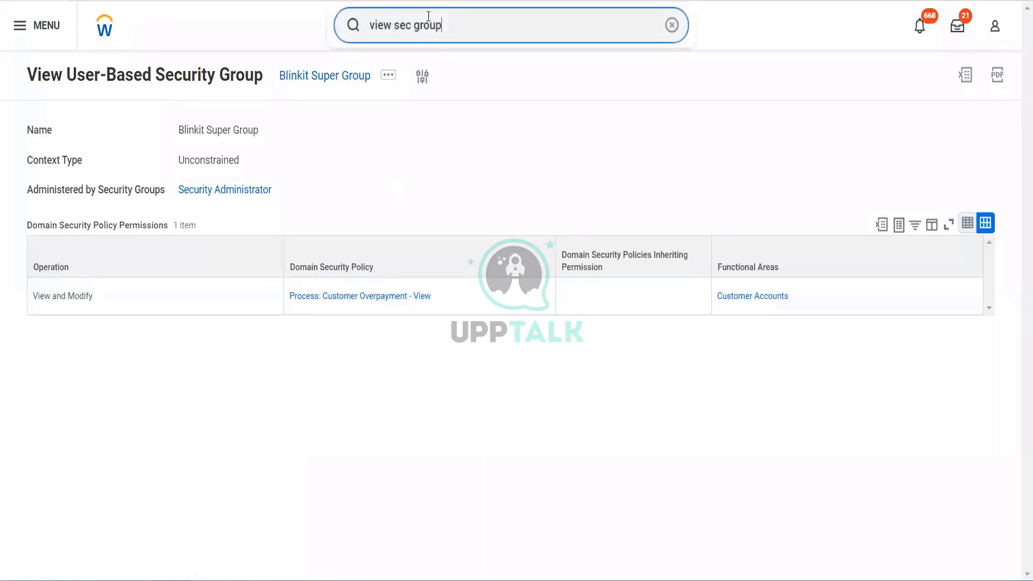
type("BGC")
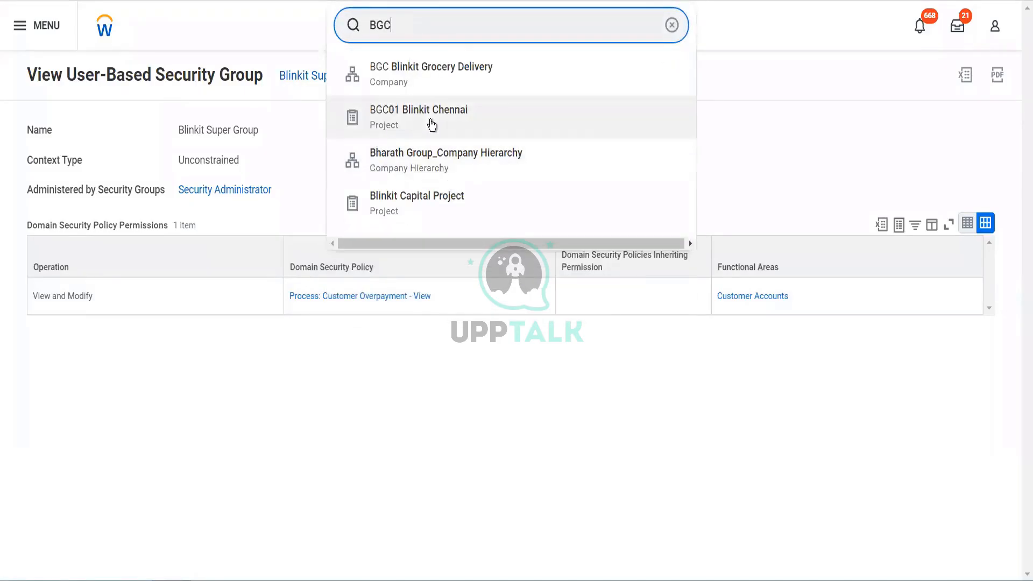
left_click(451, 81)
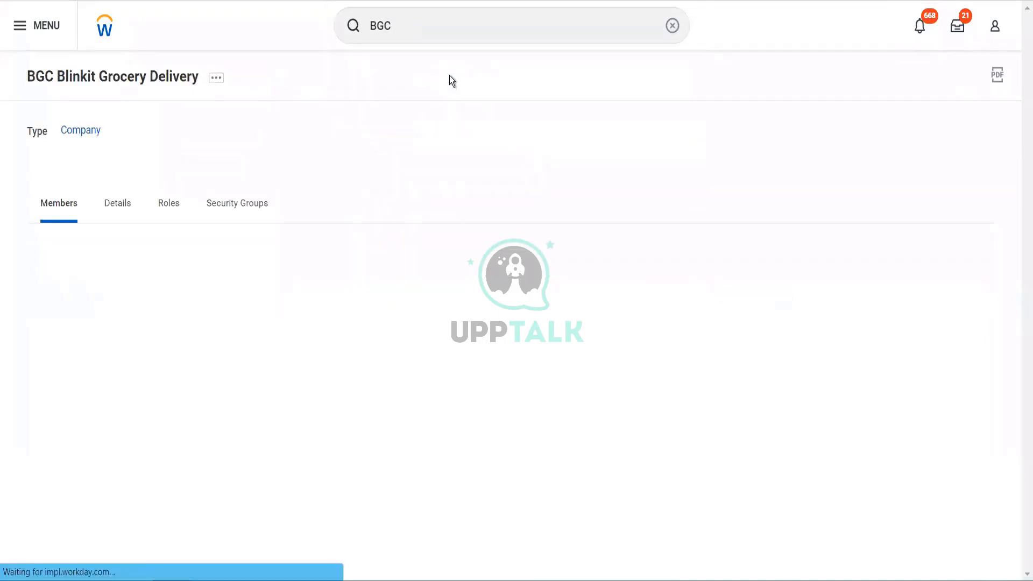
left_click(121, 204)
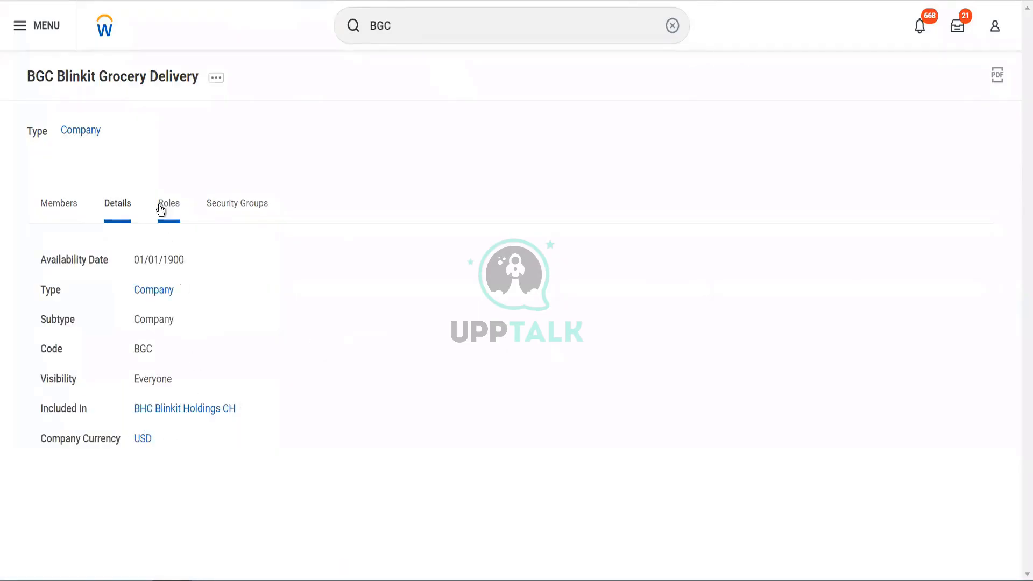
left_click(214, 410)
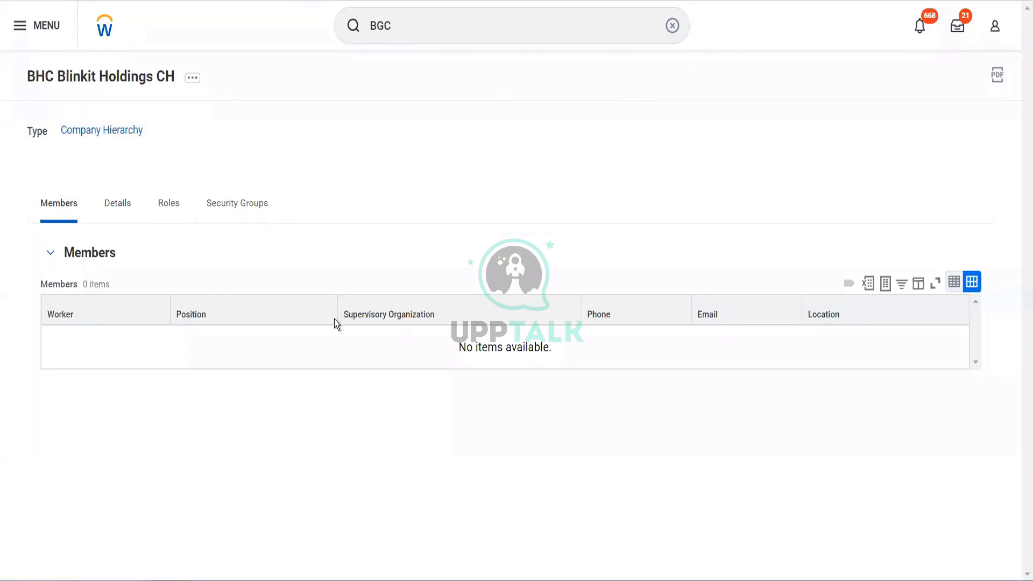
Start Assign Roles for the BHC Blinkit Holdings CH hierarchy with effective date 01/24/2023.
left_click(192, 77)
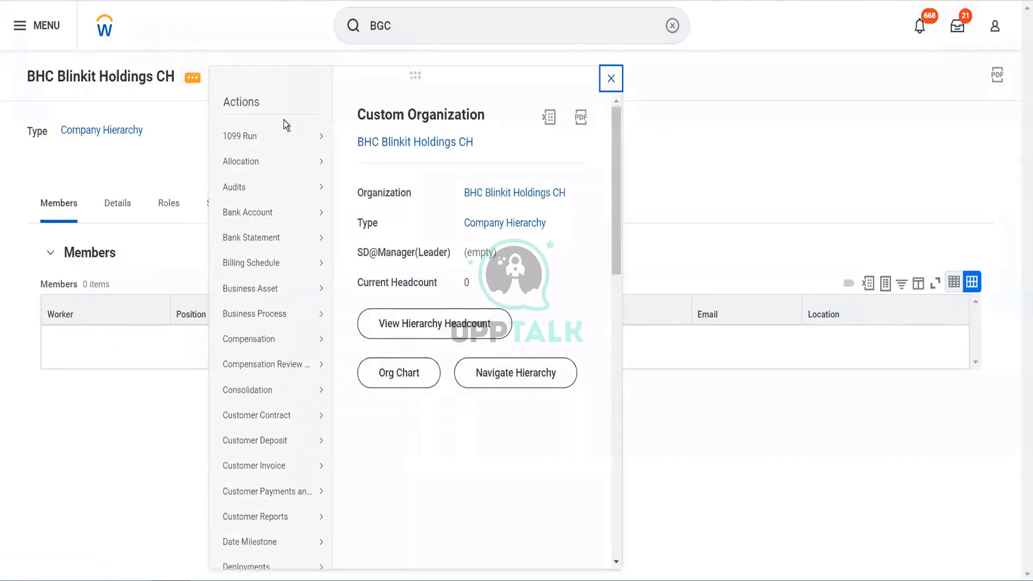
scroll(314, 329, "down", 10)
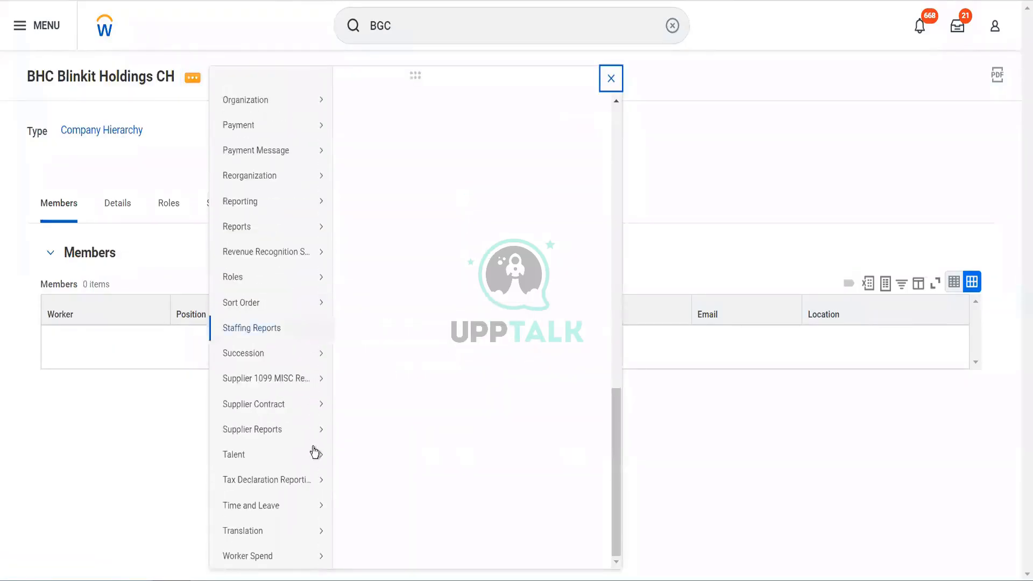
mouse_move(299, 277)
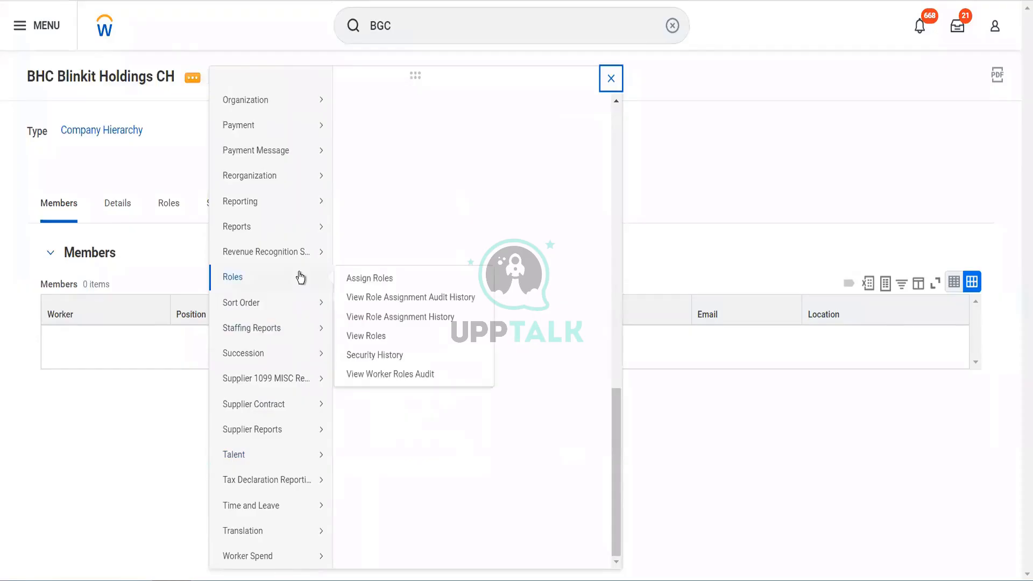
left_click(365, 280)
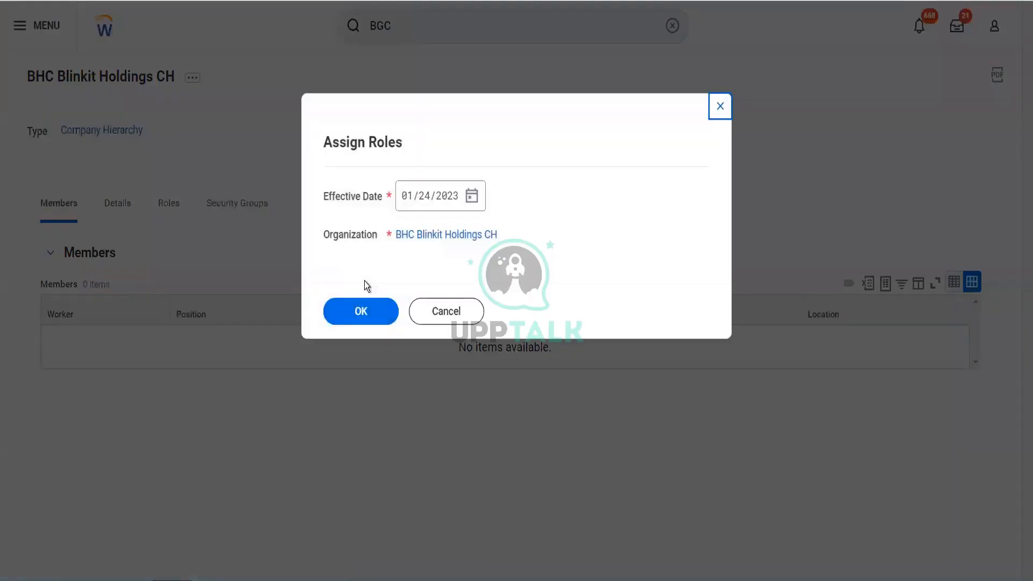
left_click(338, 318)
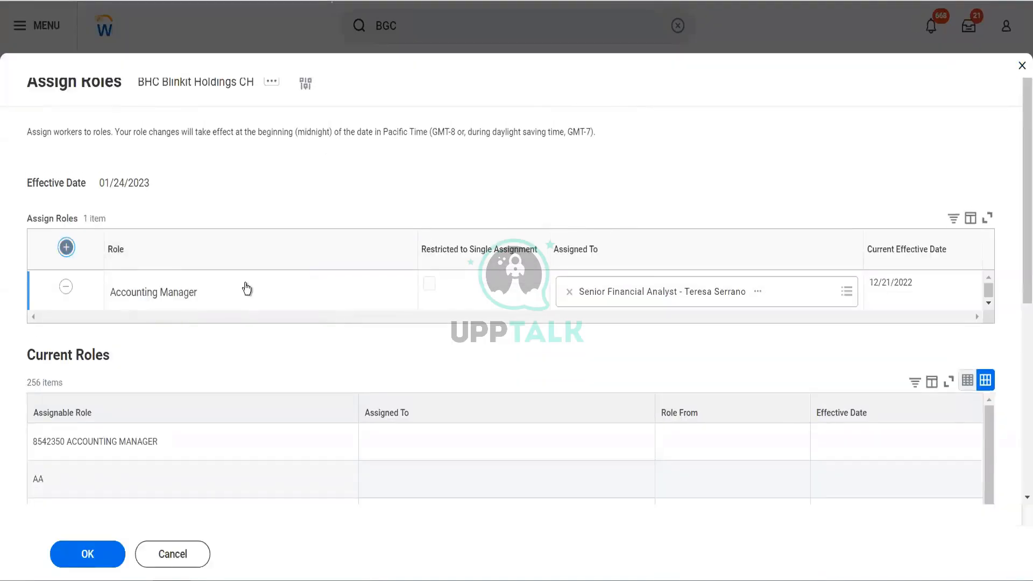
Add a role assignment row and set its role to Blinkit Accounts Payable Data Entry Specialist by searching "blinkit".
left_click(238, 300)
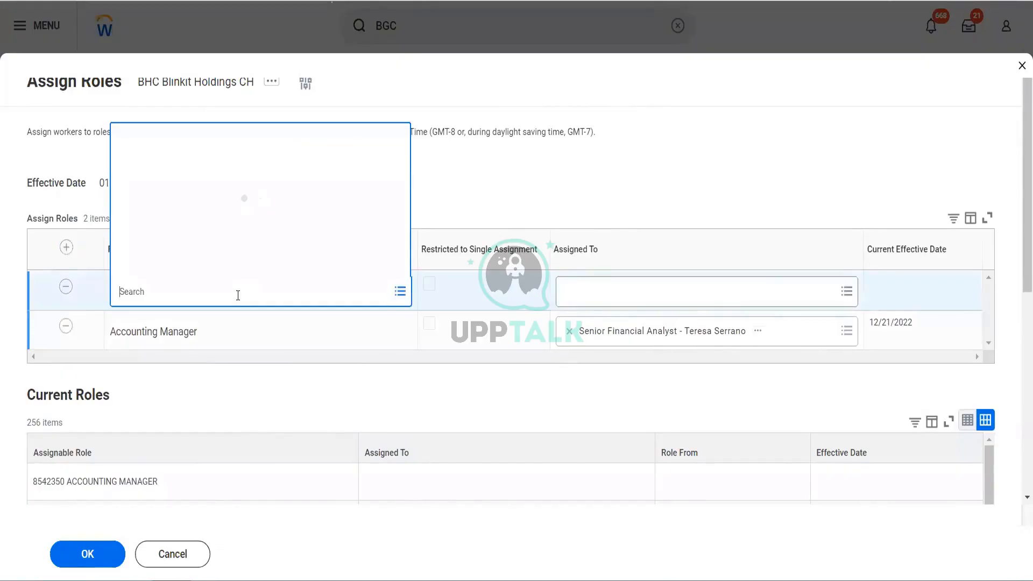
type("blin")
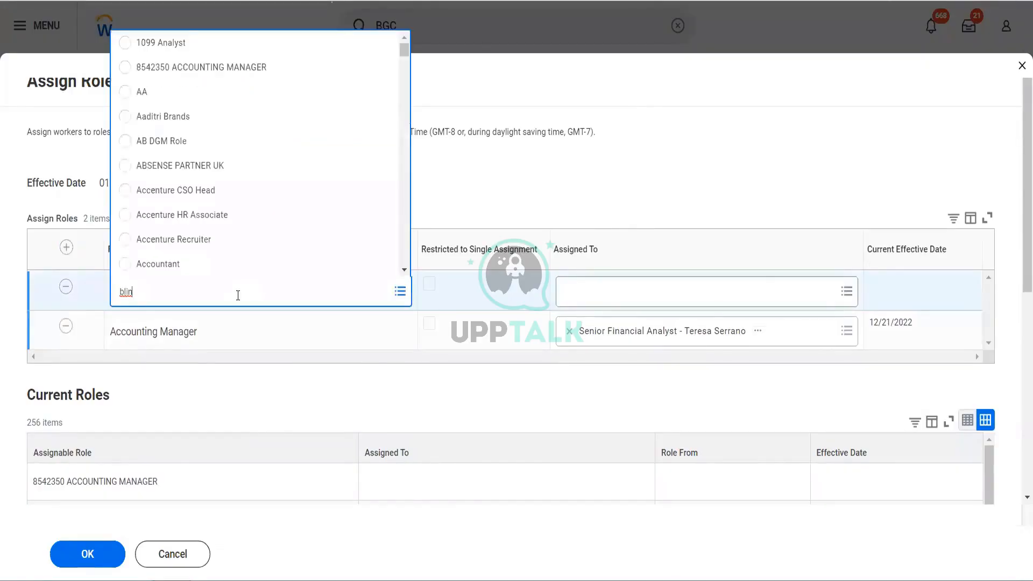
type("kit")
key("Return")
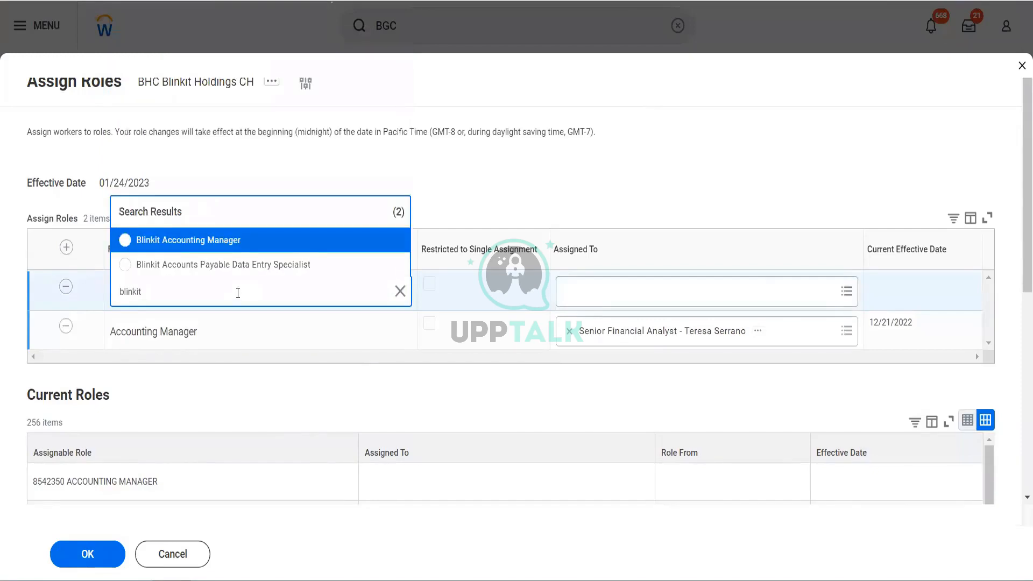
left_click(234, 271)
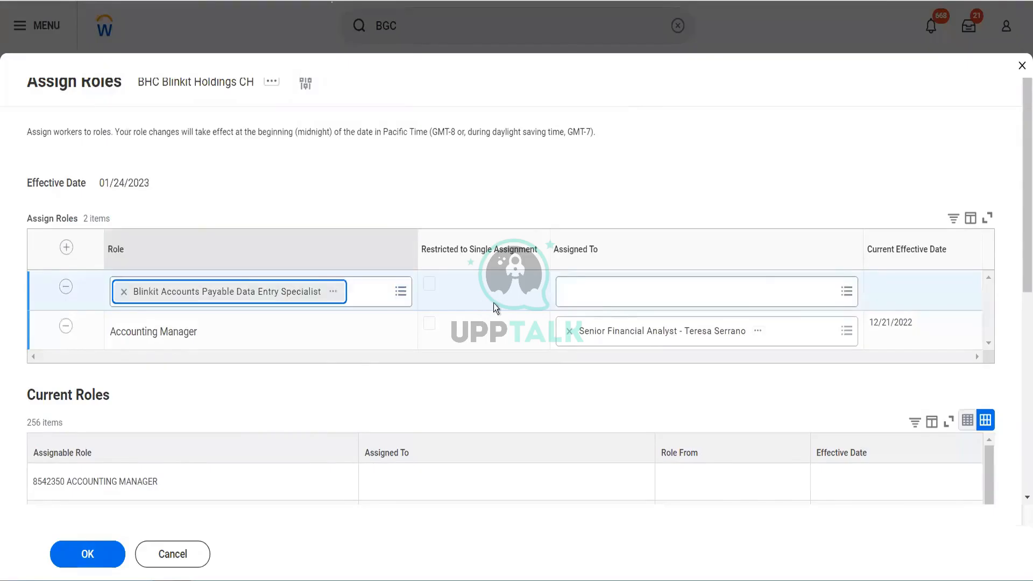
Assign the new role row to the worker in the Senior Financial Analyst position and submit the role assignments.
left_click(600, 304)
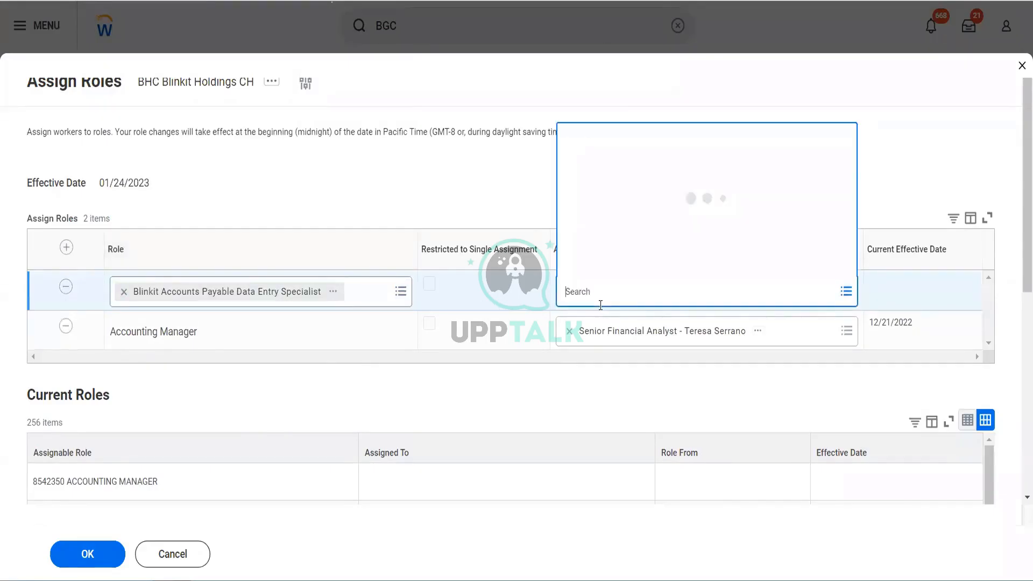
type("te ser")
key("Return")
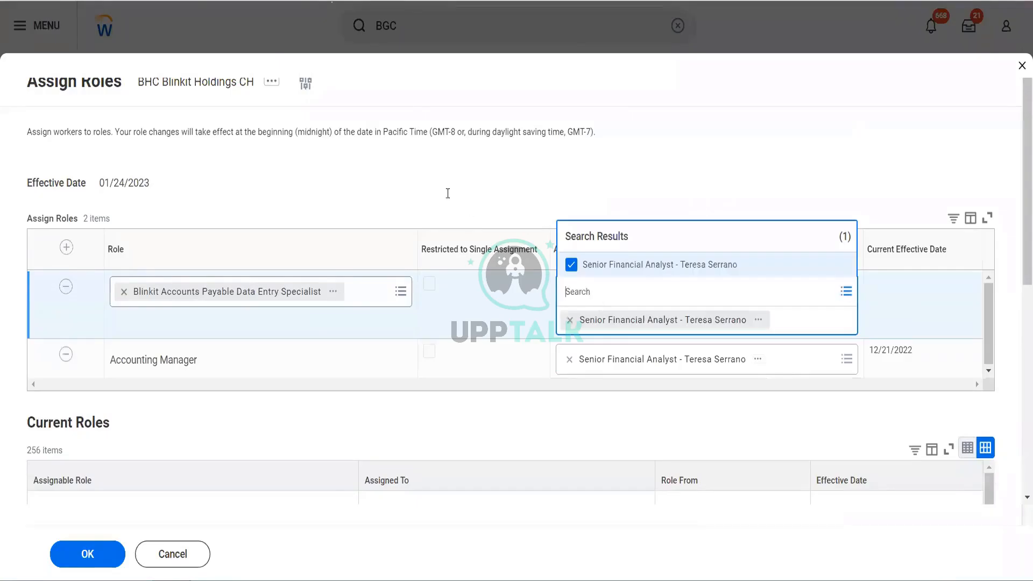
left_click(441, 183)
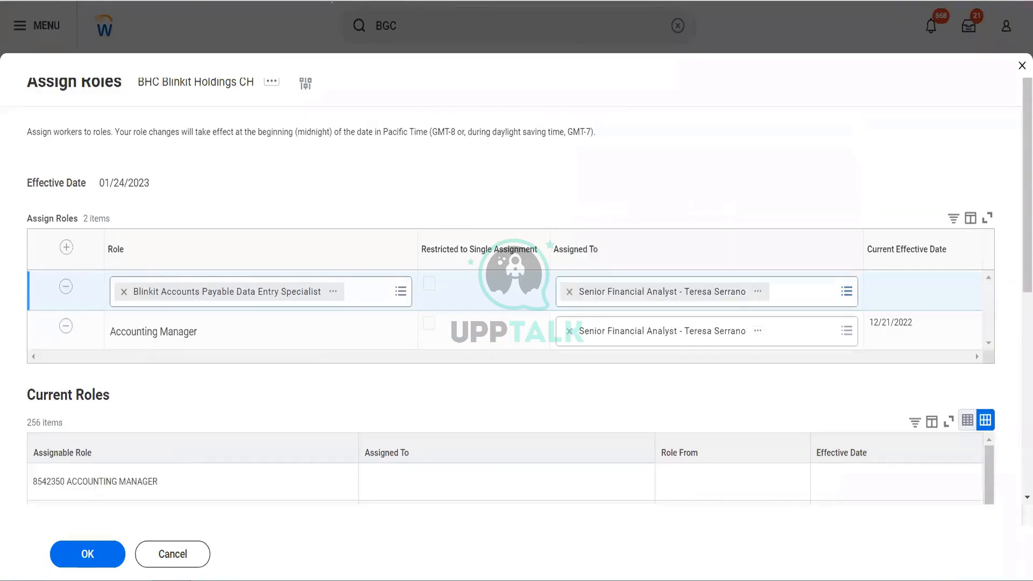
left_click(71, 562)
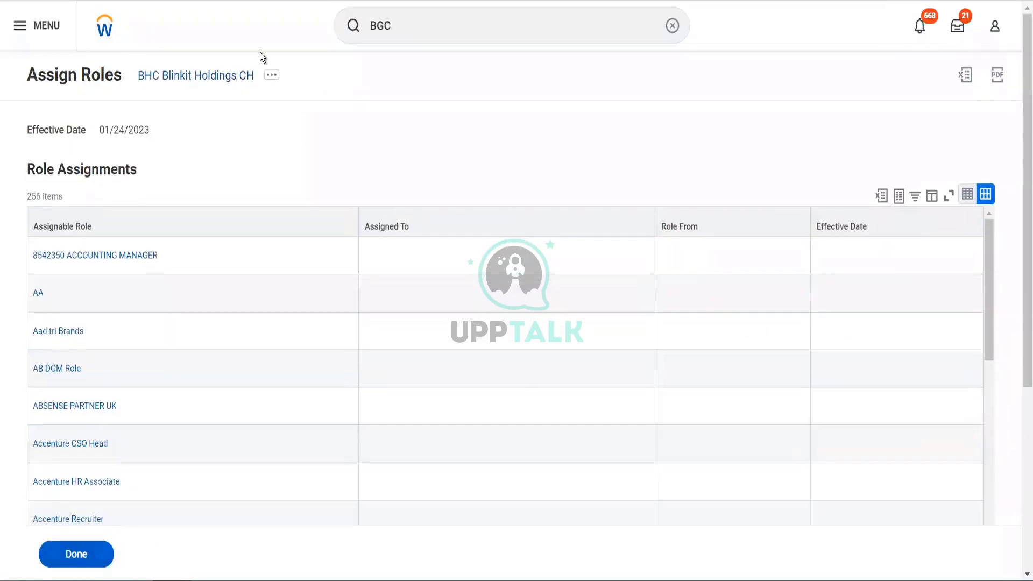
Return to BHC Blinkit Holdings CH, open its BGC Blinkit Grocery Delivery company, and view that company's roles.
left_click(224, 82)
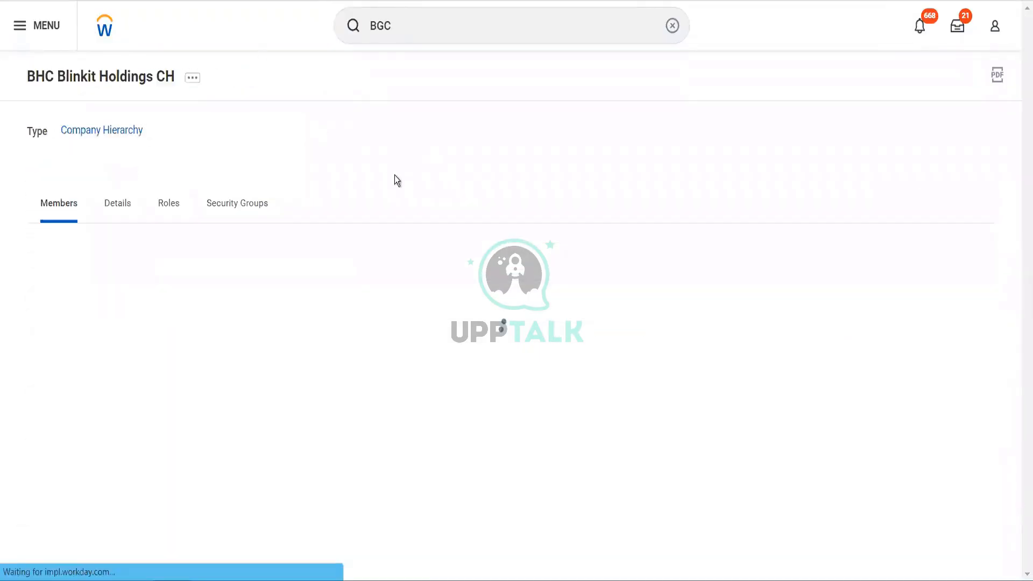
left_click(120, 209)
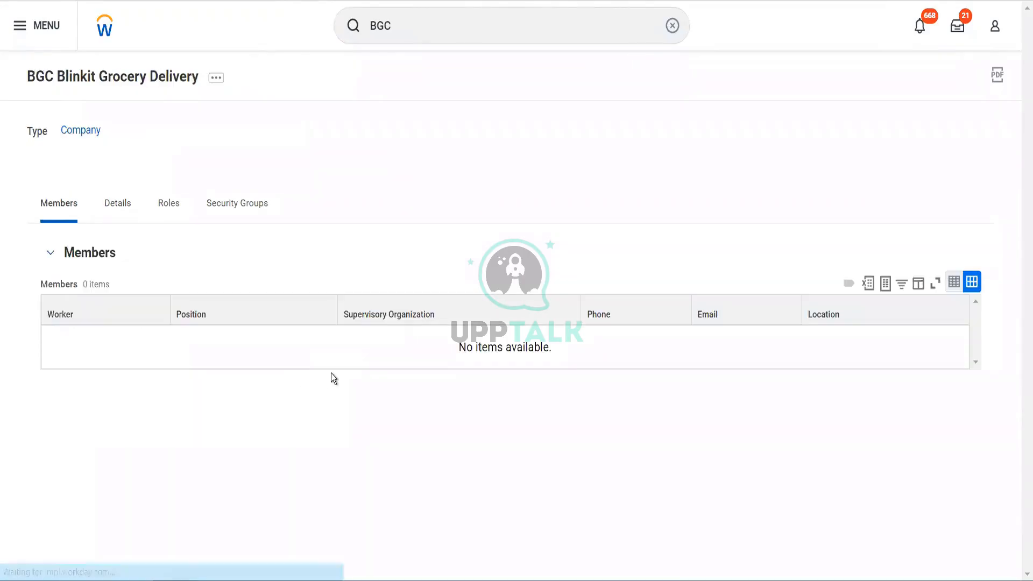
left_click(118, 215)
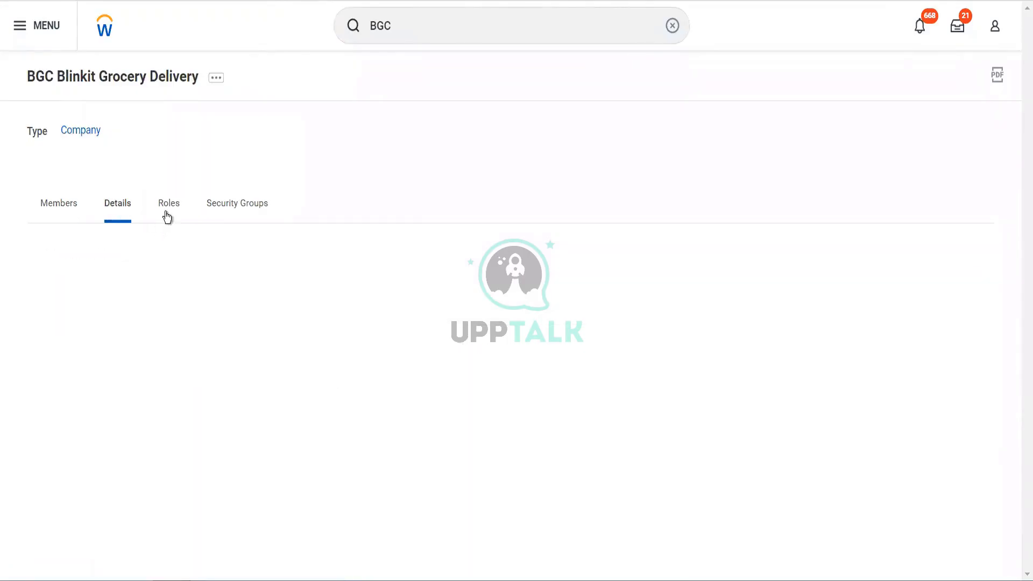
left_click(166, 213)
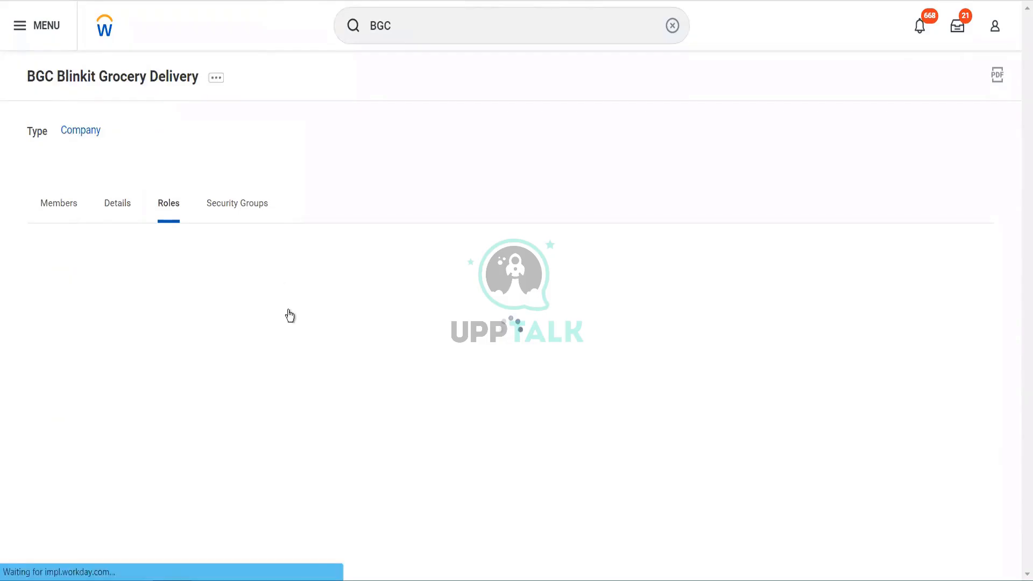
Filter the company's assignable roles to Blinkit Accounting Manager and Blinkit Accounts Payable Data Entry Specialist.
left_click(247, 286)
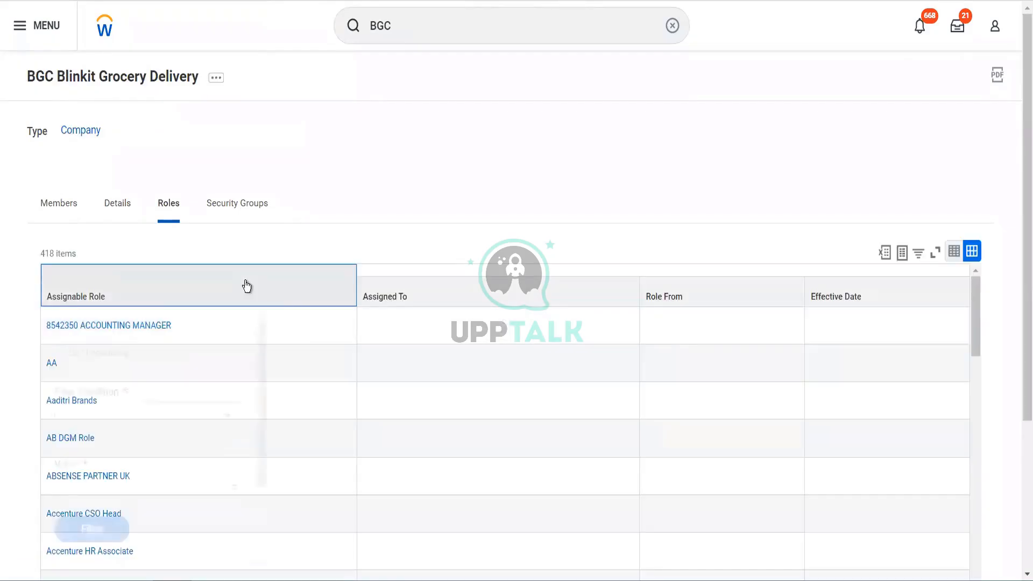
left_click(154, 480)
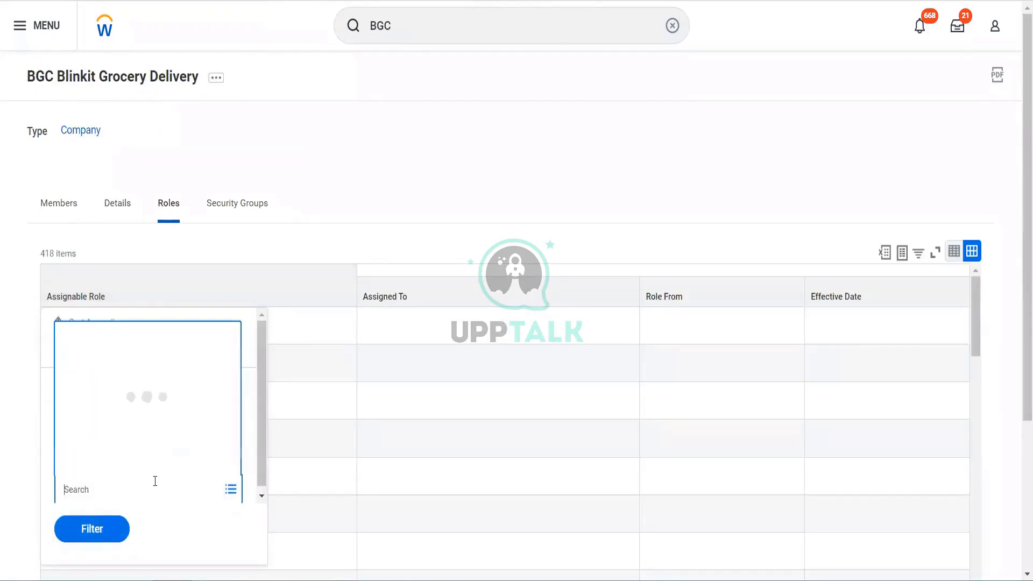
type("blinkit")
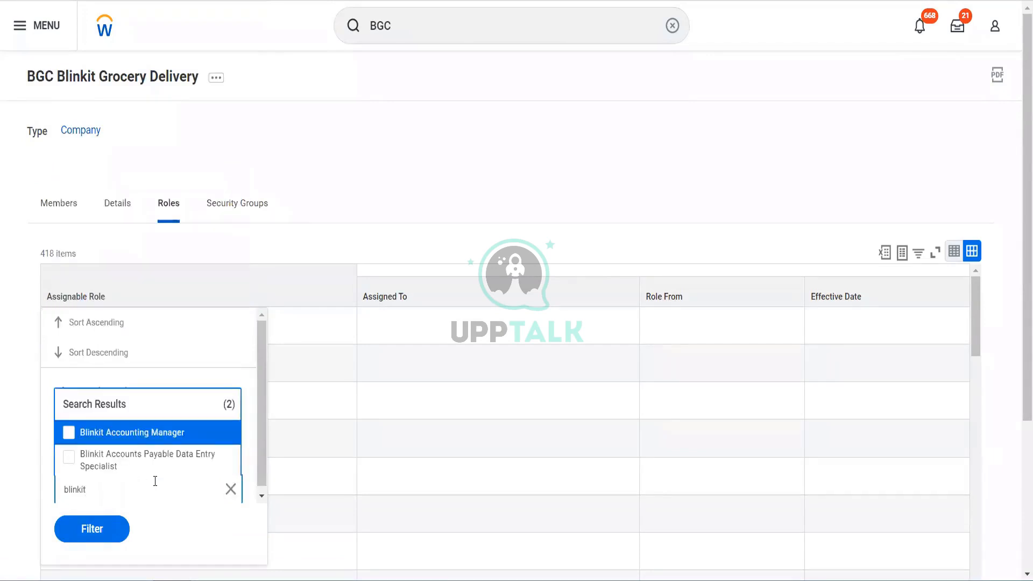
key("Return")
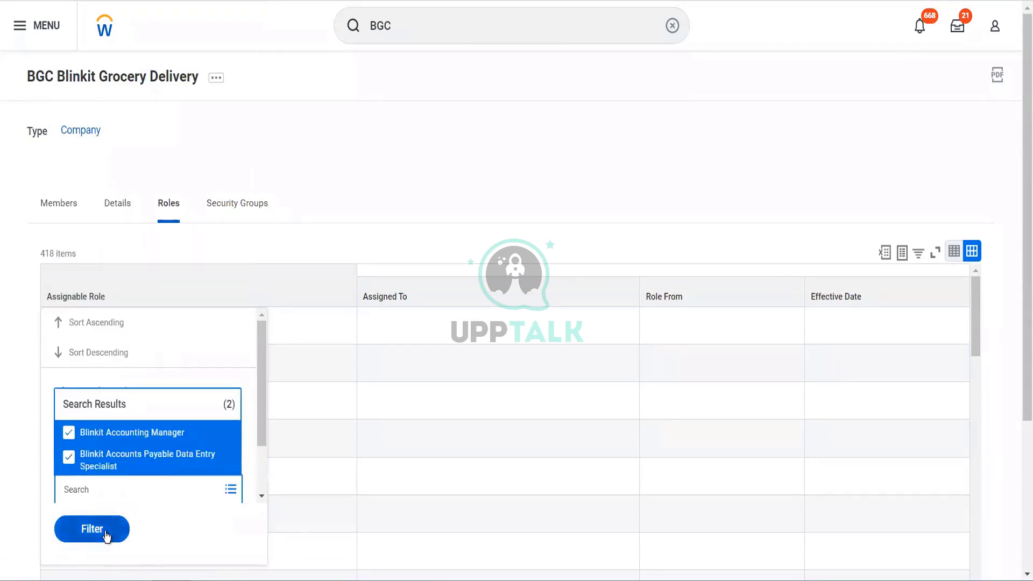
left_click(105, 533)
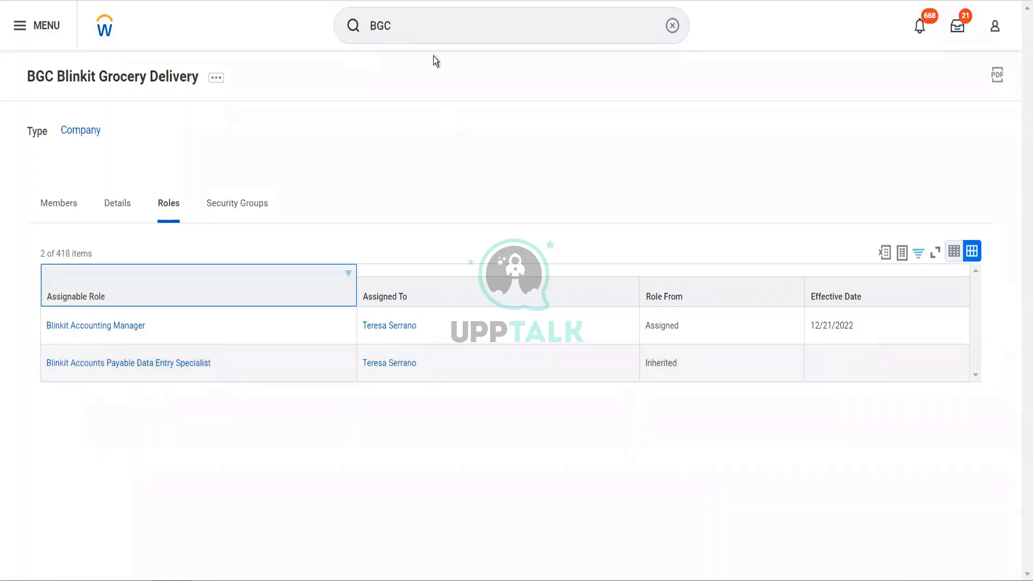
Search for "cr sec group", open the Create Security Group task, and browse the tenanted security group types.
left_click(427, 12)
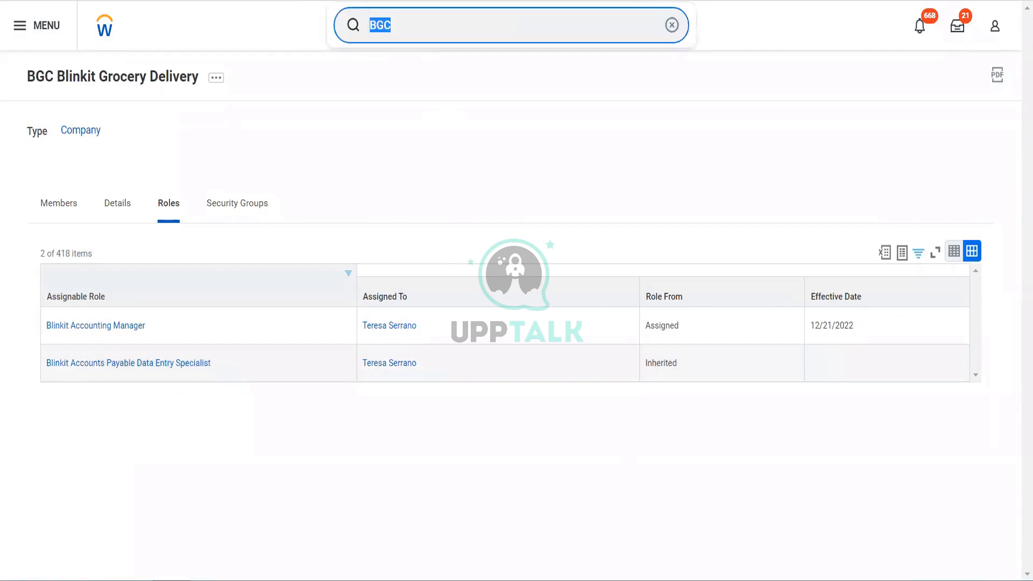
type("cr sec group")
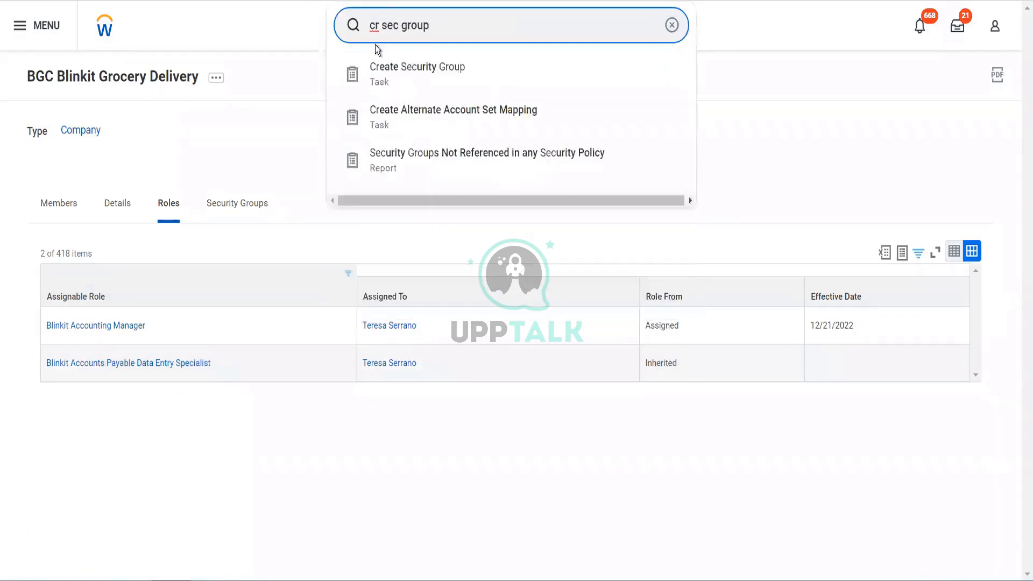
left_click(416, 85)
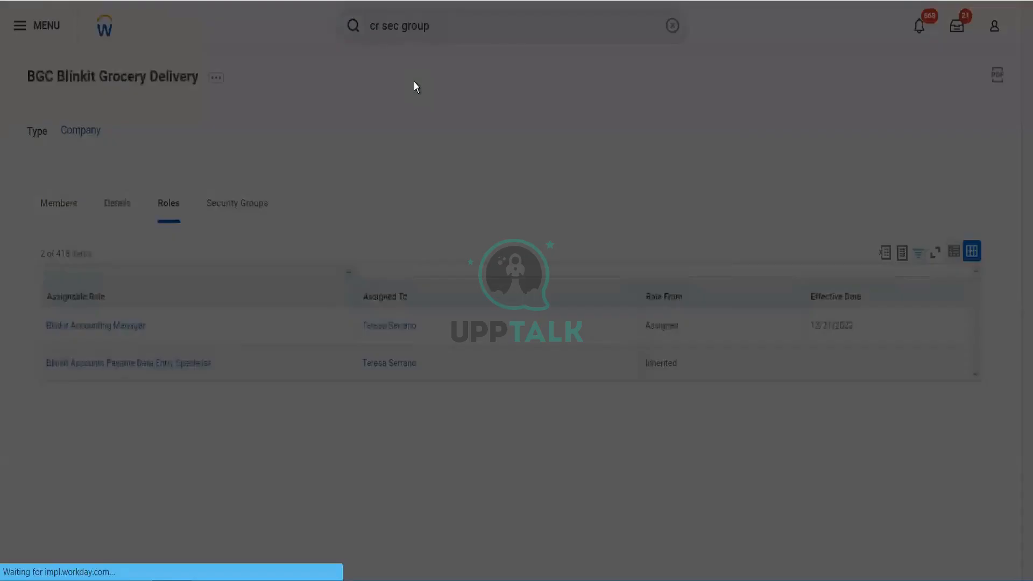
left_click(497, 191)
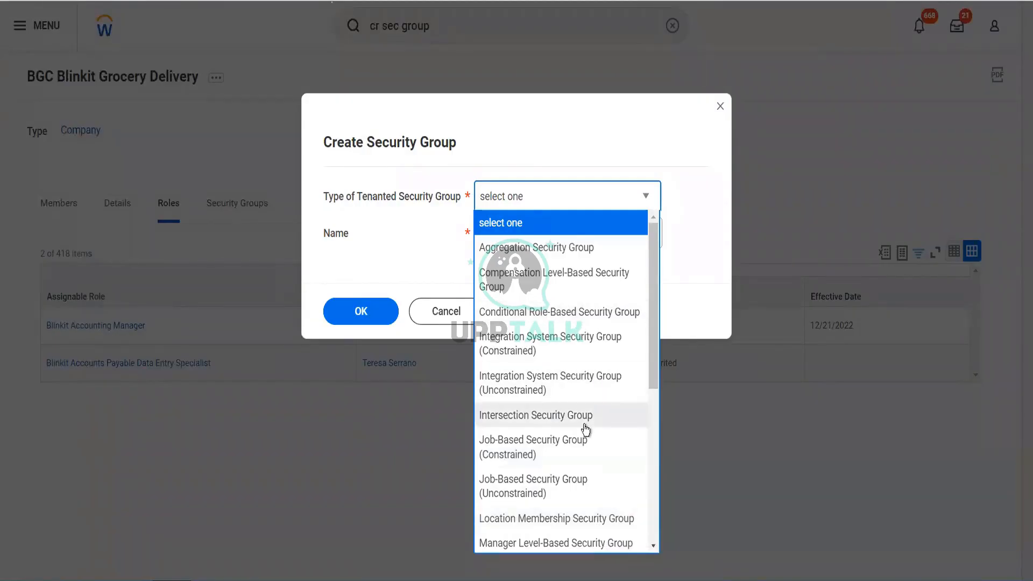
scroll(585, 429, "down", 3)
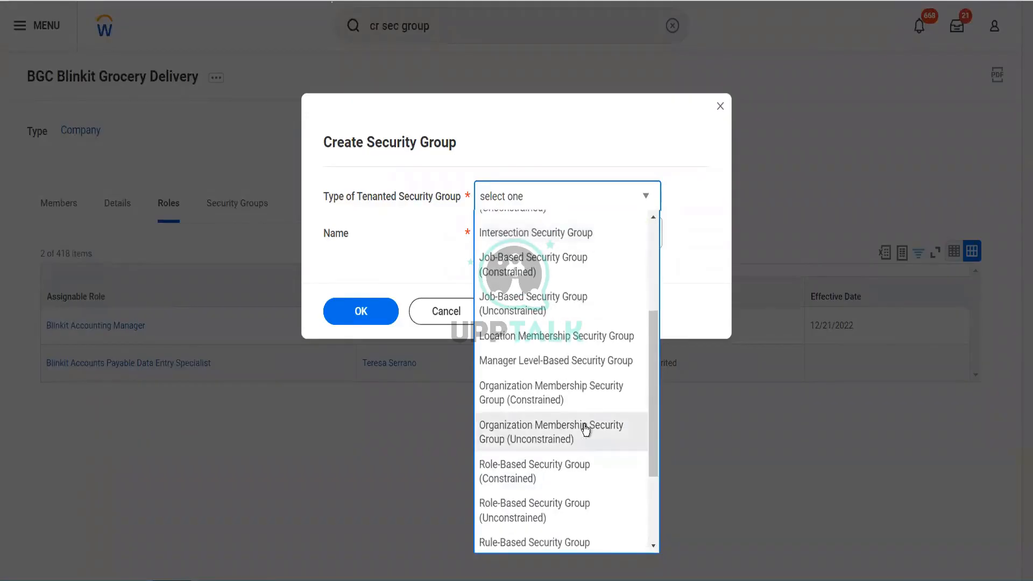
scroll(585, 429, "down", 1)
scroll(578, 441, "down", 1)
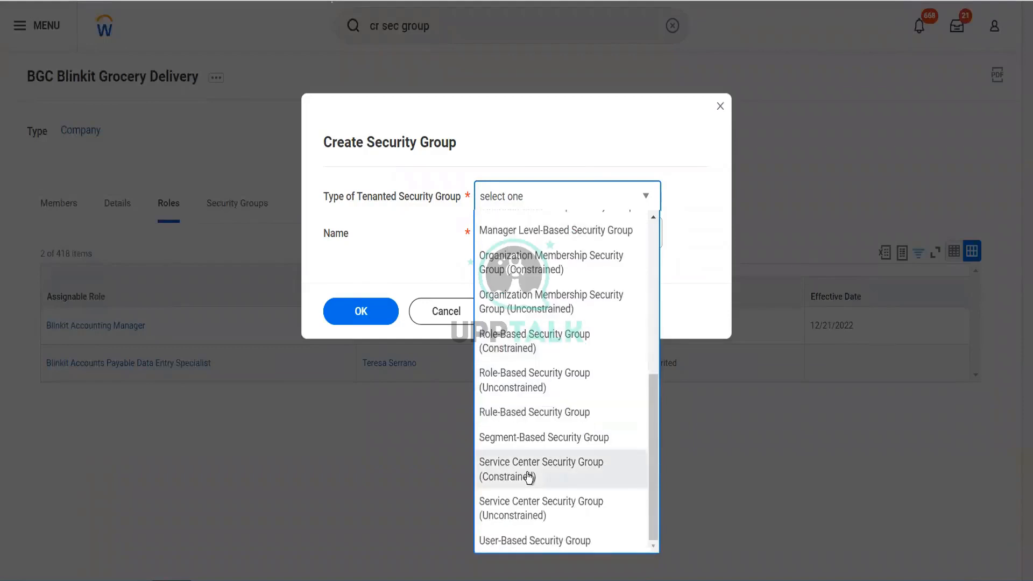
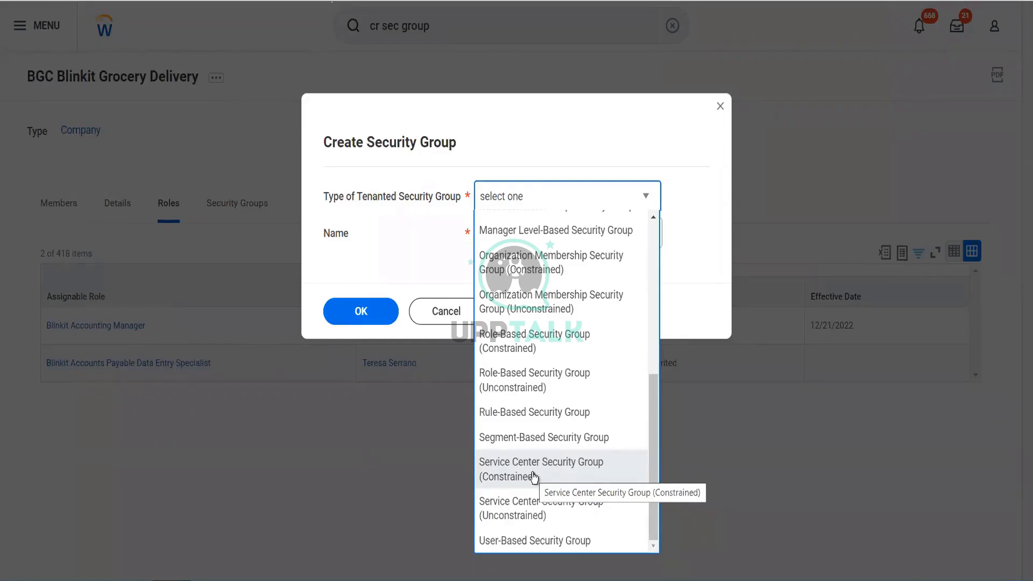
Review the available tenanted security group types, including the job-based, role-based and service center ones, and cancel the Create Security Group dialog.
scroll(534, 478, "up", 1)
scroll(534, 477, "down", 1)
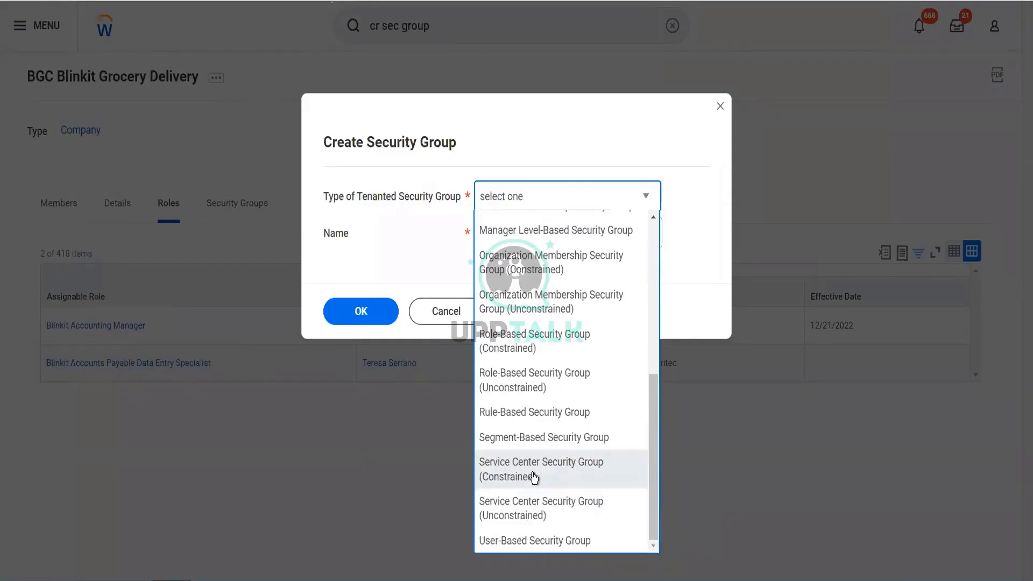
scroll(533, 478, "up", 5)
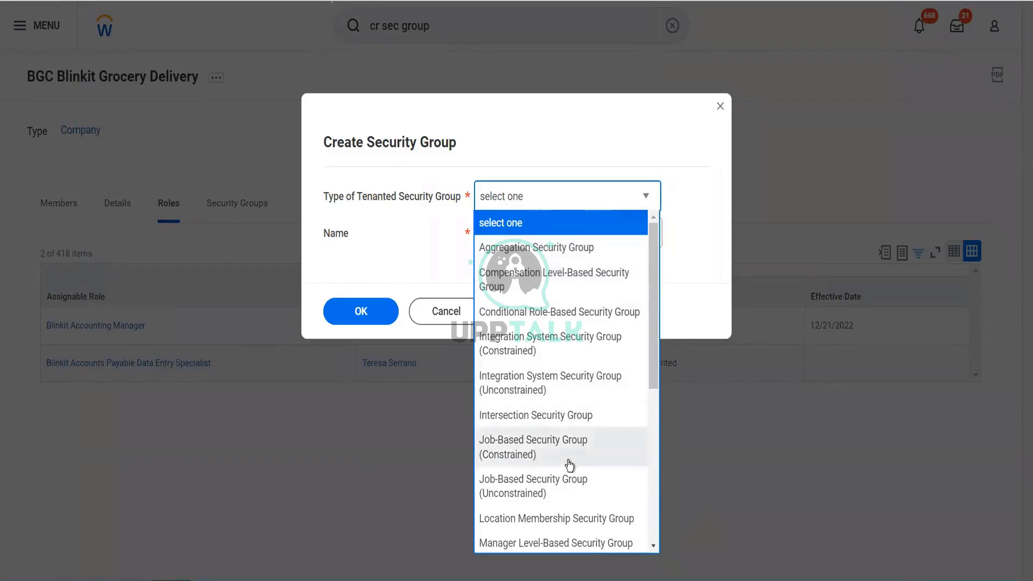
scroll(569, 464, "down", 3)
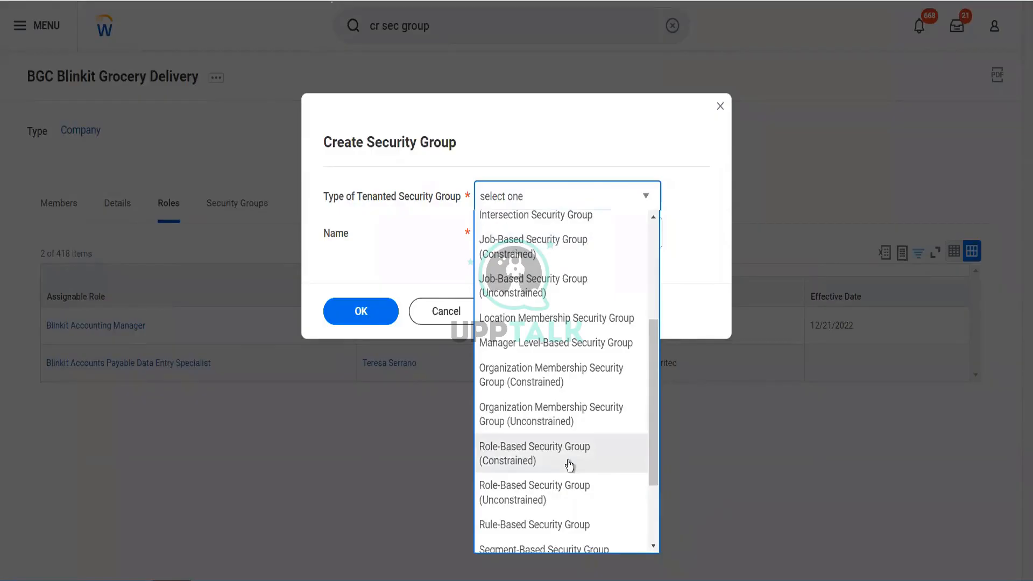
scroll(569, 464, "down", 2)
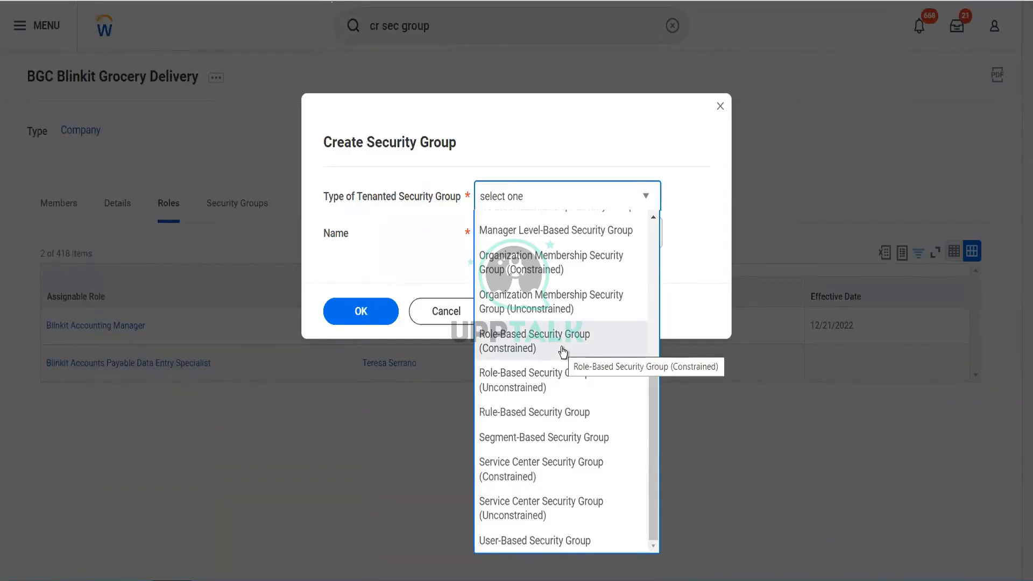
left_click(396, 214)
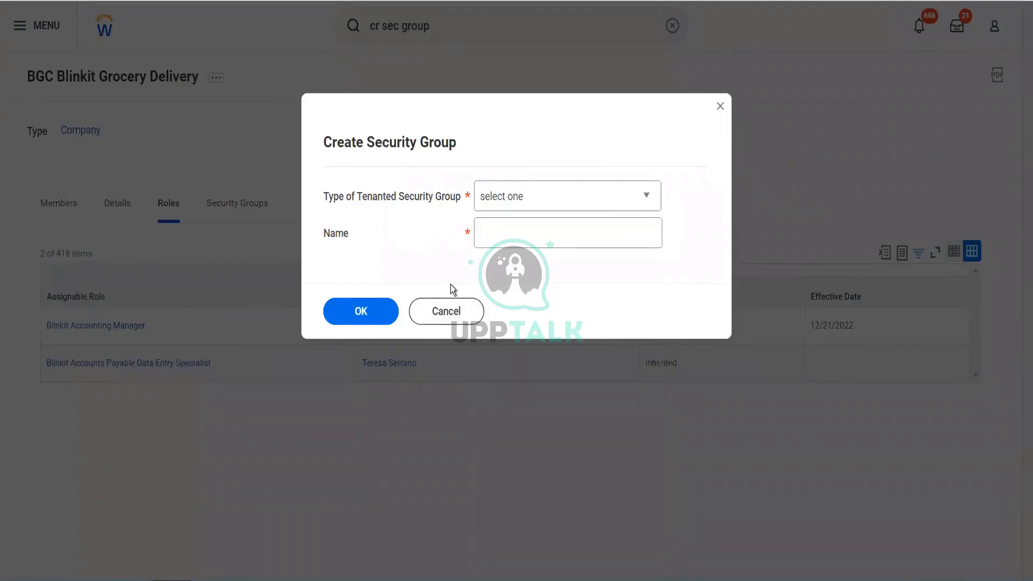
left_click(447, 312)
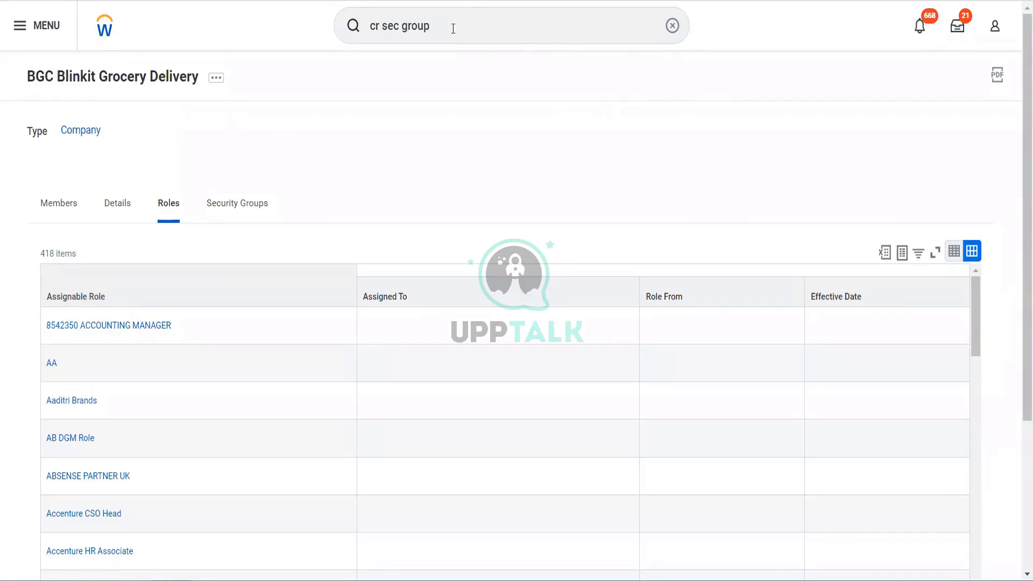
Search for "cr sec group" and open the Create Security Group task.
left_click(358, 24)
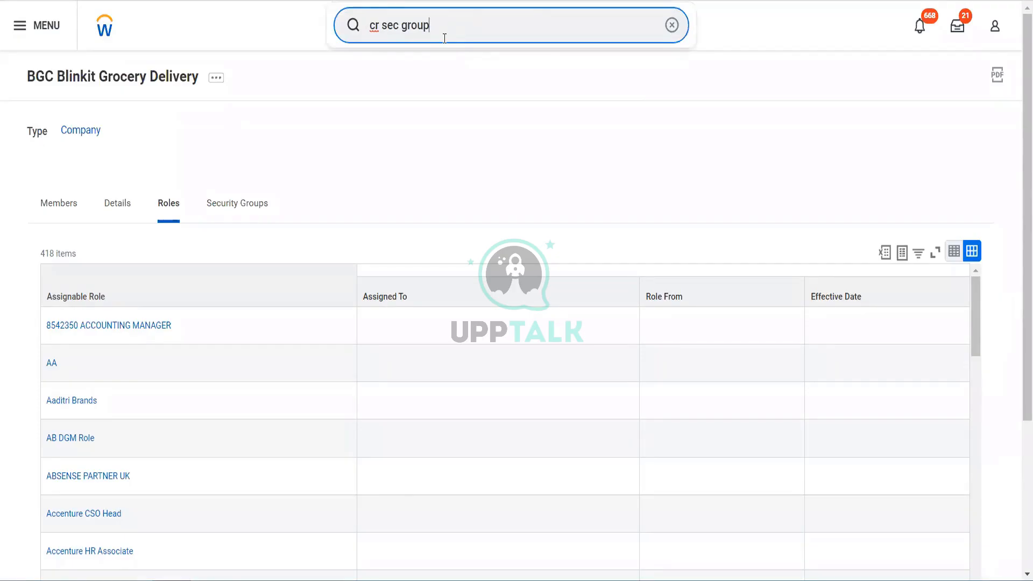
key("BackSpace")
key("BackSpace")
key("BackSpace")
key("BackSpace")
key("BackSpace")
key("BackSpace")
key("BackSpace")
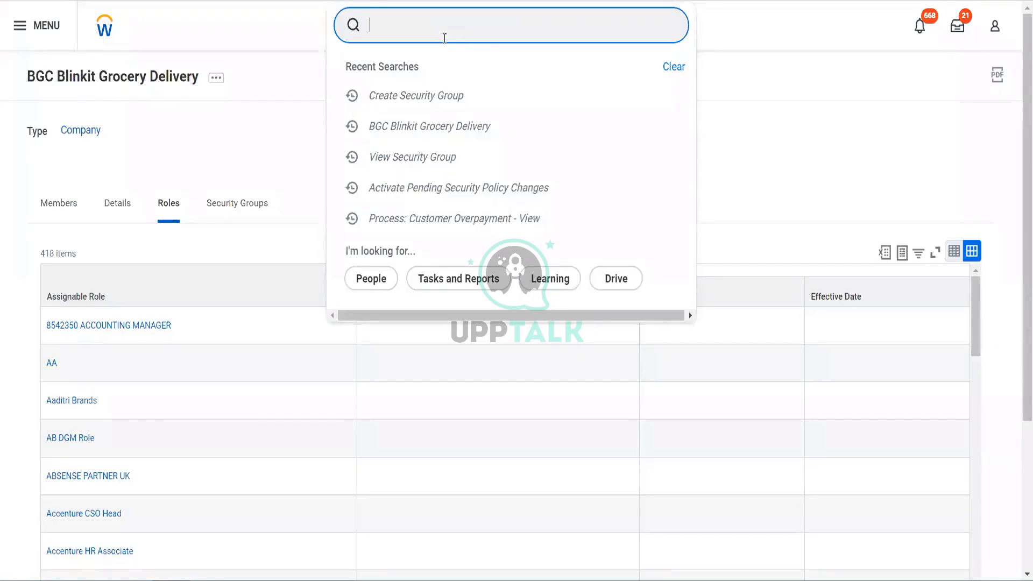
type("cr sec grpup")
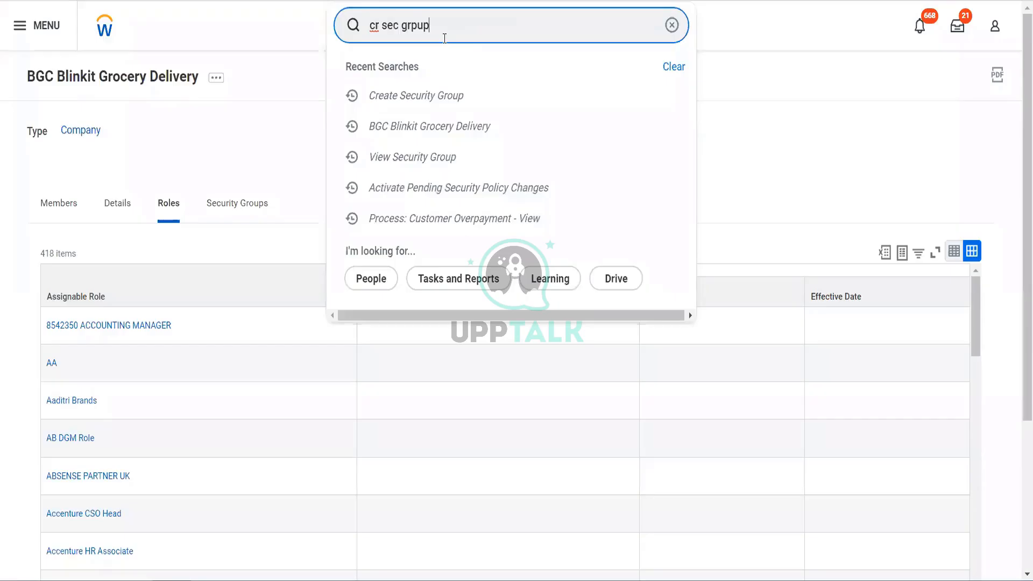
key("BackSpace")
key("BackSpace")
key("BackSpace")
type("oup")
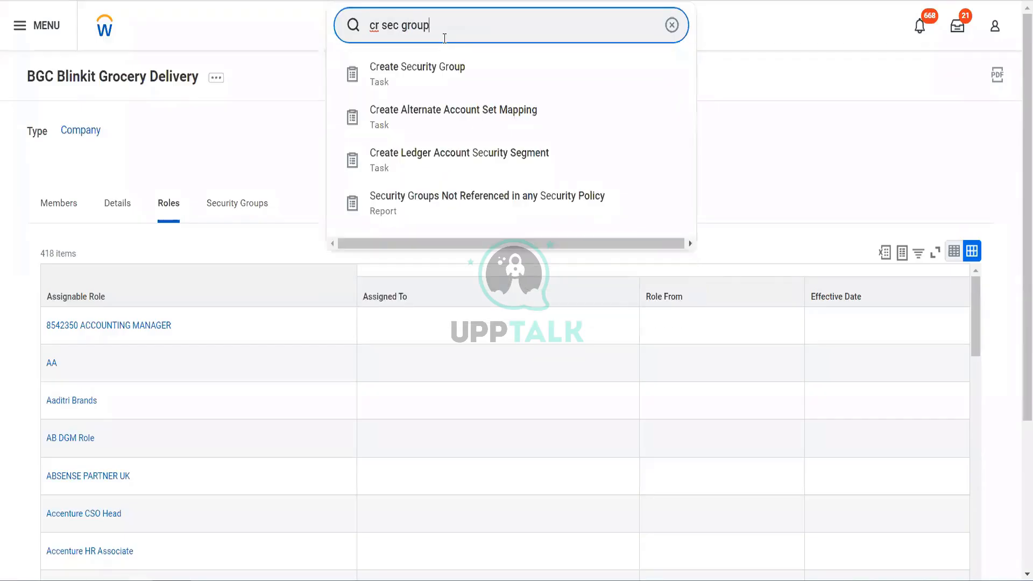
left_click(445, 66)
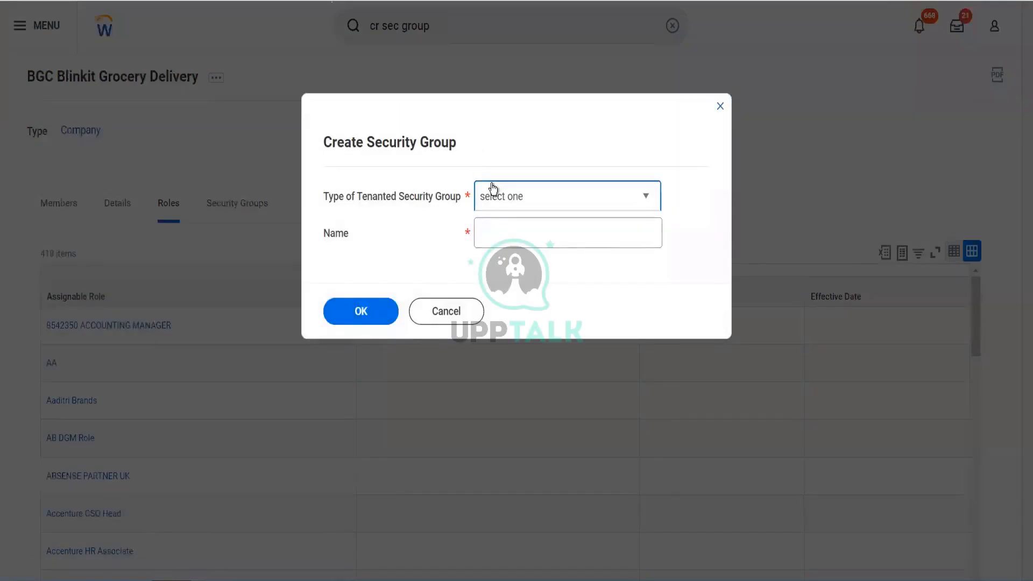
Create a Segment-Based Security Group named "Blinkit Testing Security group".
left_click(492, 189)
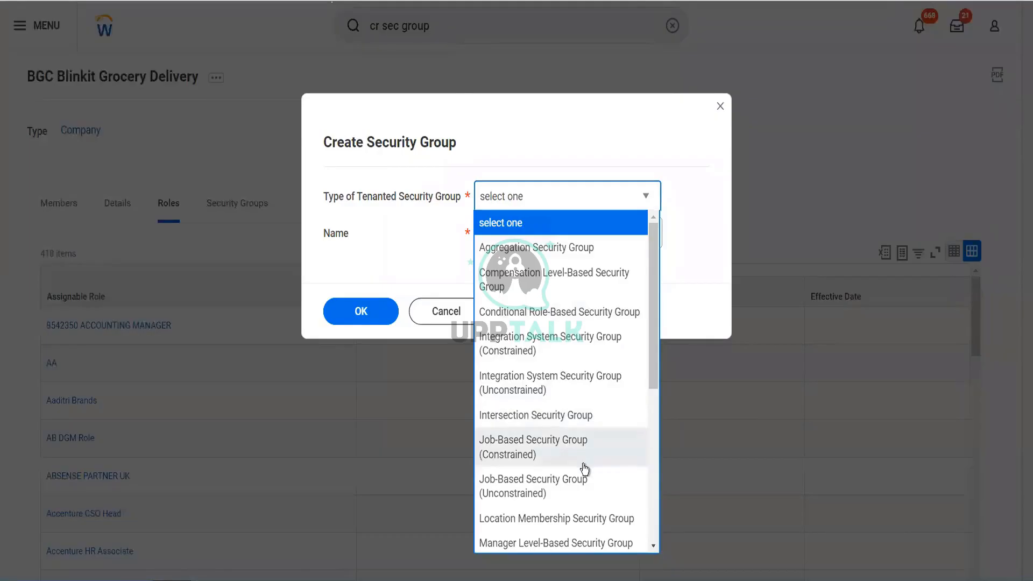
key("s")
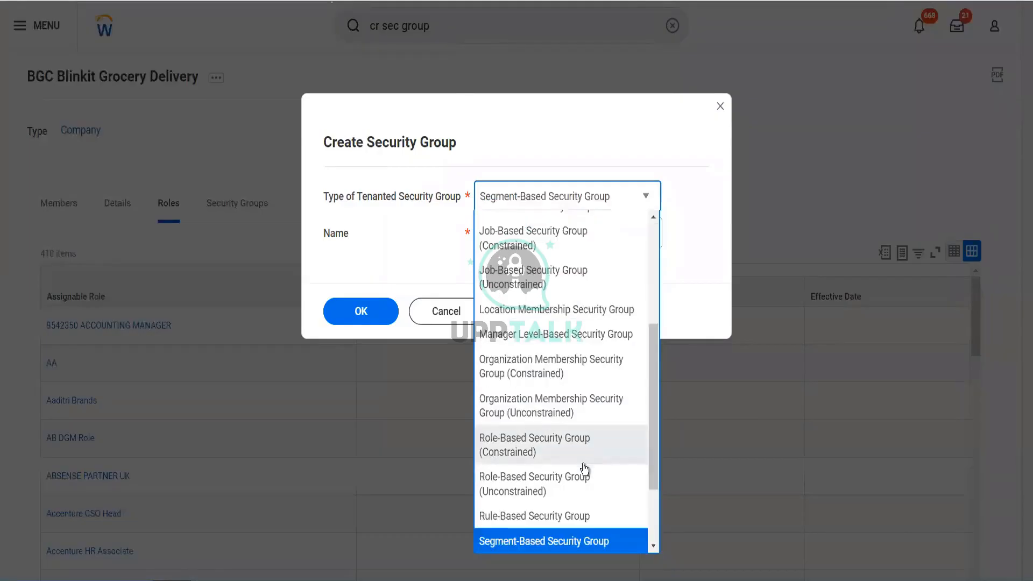
key("Return")
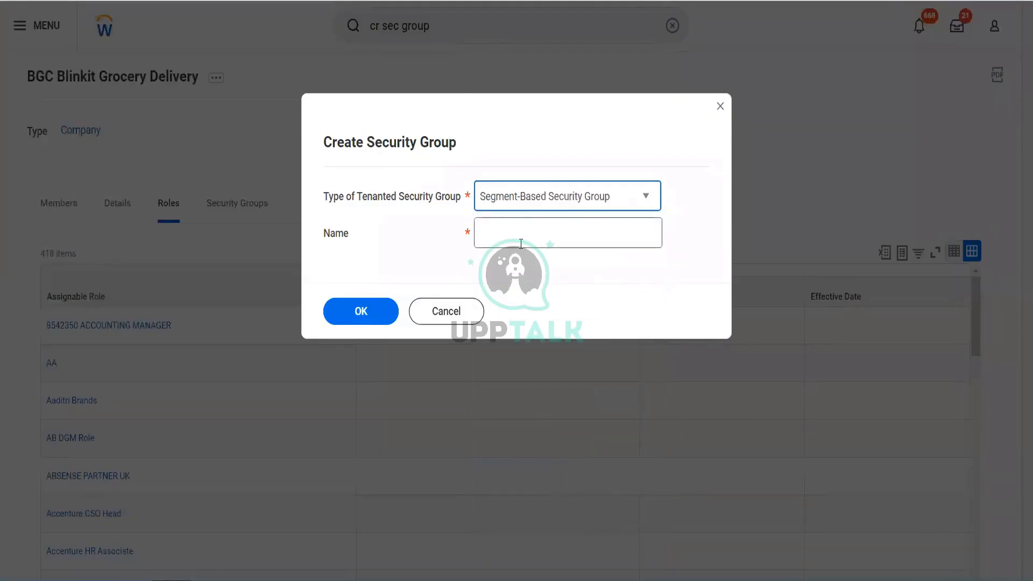
left_click(520, 243)
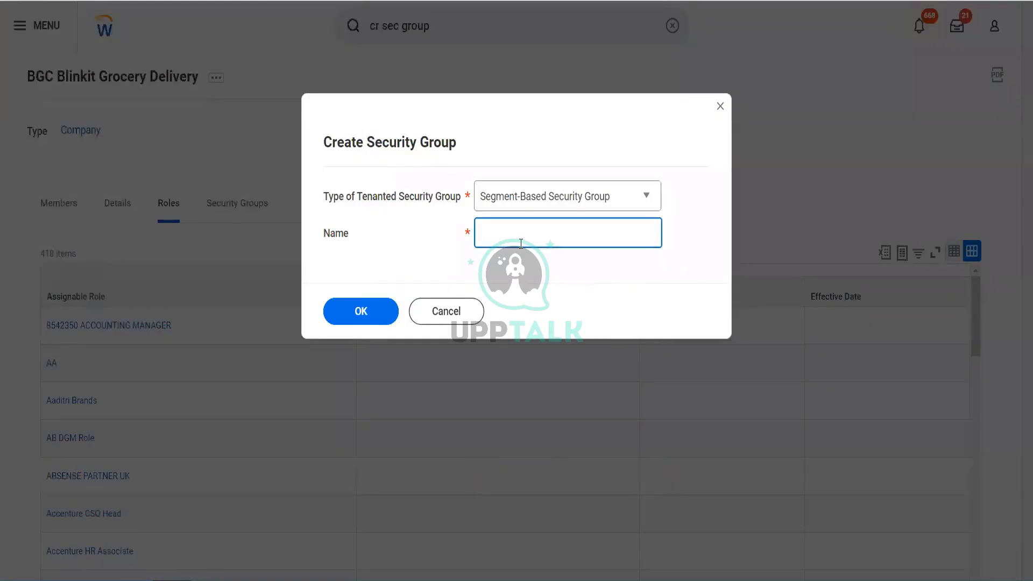
type("Blinkit Testing Security group")
left_click(365, 315)
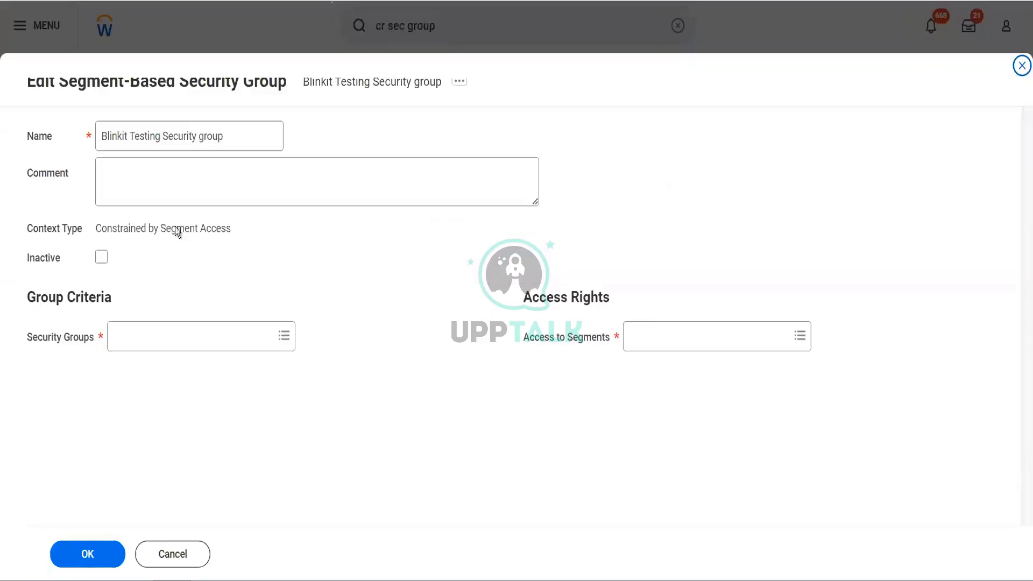
Rename the new segment-based group as "Blinkit Segment Security group".
left_click(159, 144)
key("BackSpace")
key("BackSpace")
key("BackSpace")
key("BackSpace")
key("BackSpace")
key("BackSpace")
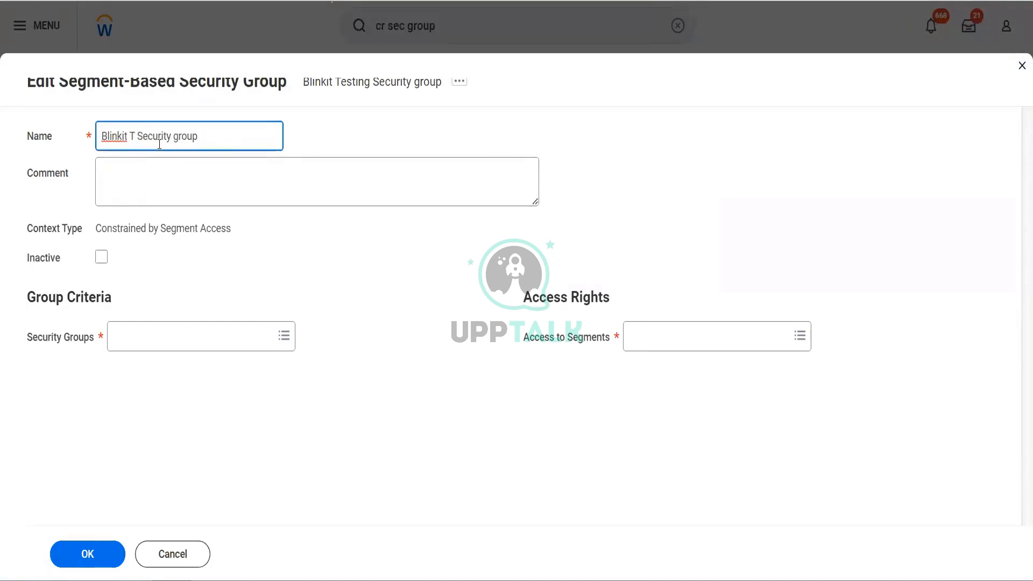
key("BackSpace")
type("Ase")
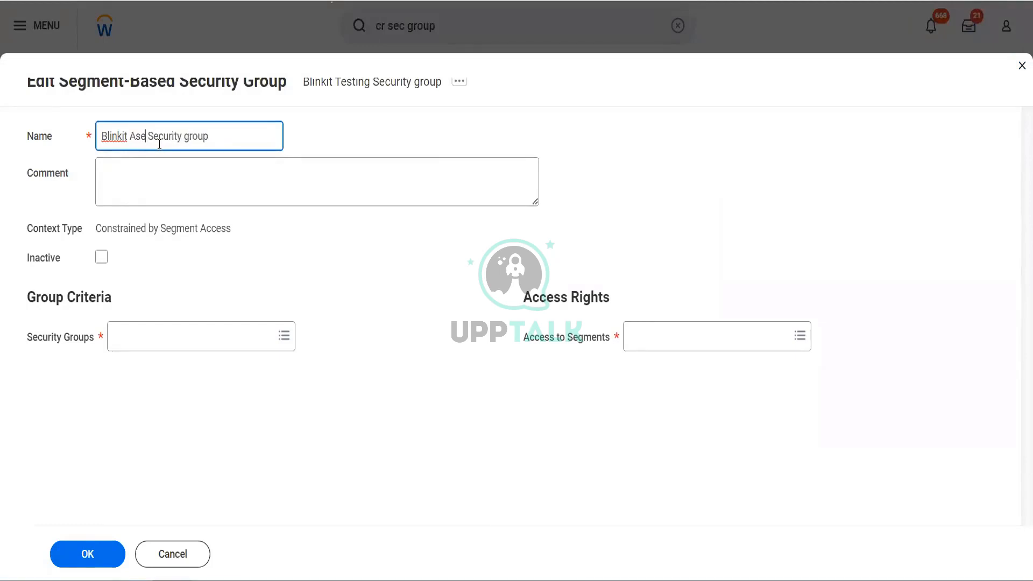
key("BackSpace")
key("BackSpace")
key("BackSpace")
type("Segment")
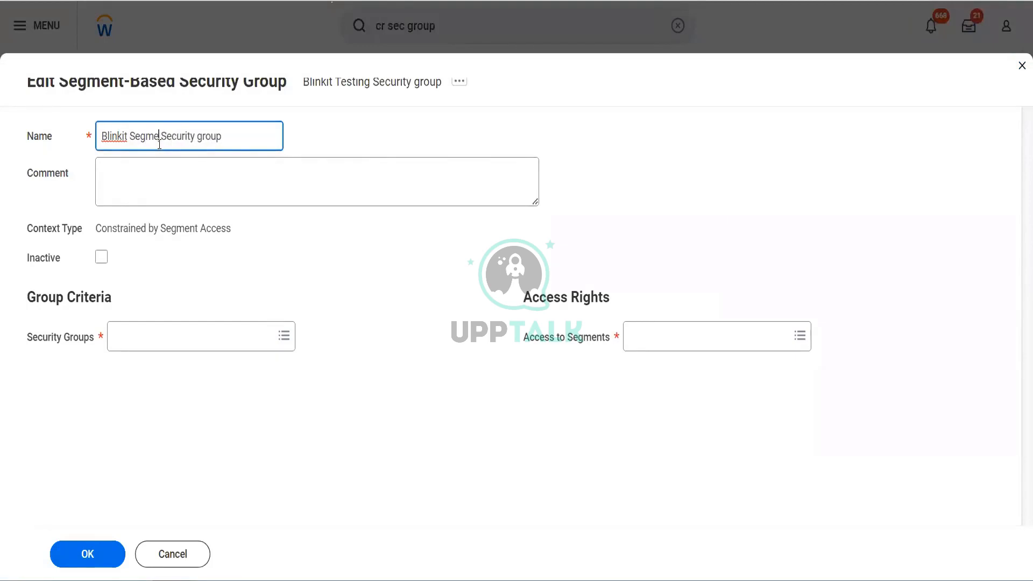
Add Blinkit Accounting Manager and Blinkit Accounts Payable Data Entry Specialist as the security groups in the group criteria.
left_click(226, 346)
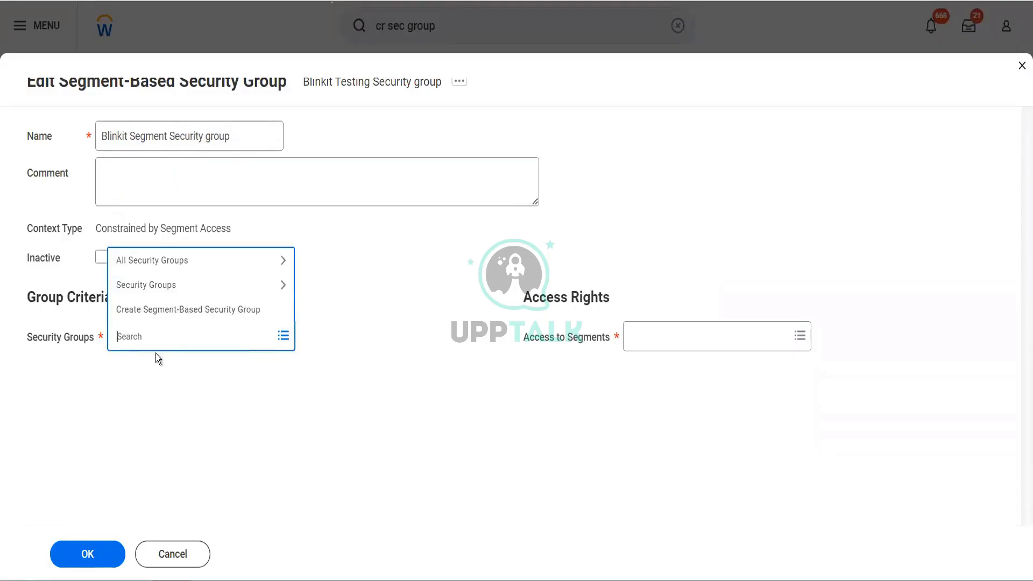
type("blinkit")
key("Return")
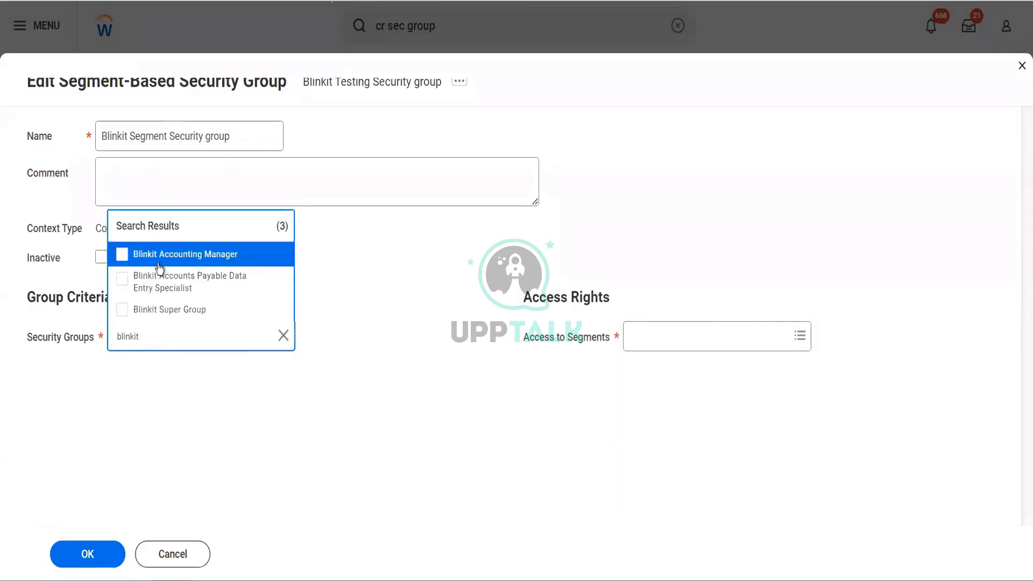
left_click(158, 261)
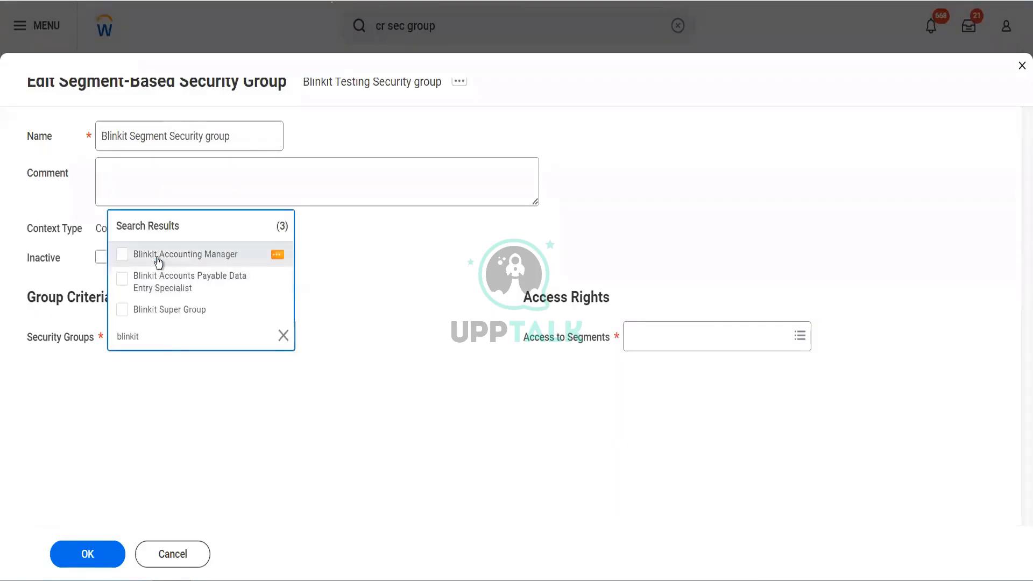
left_click(175, 294)
left_click(403, 366)
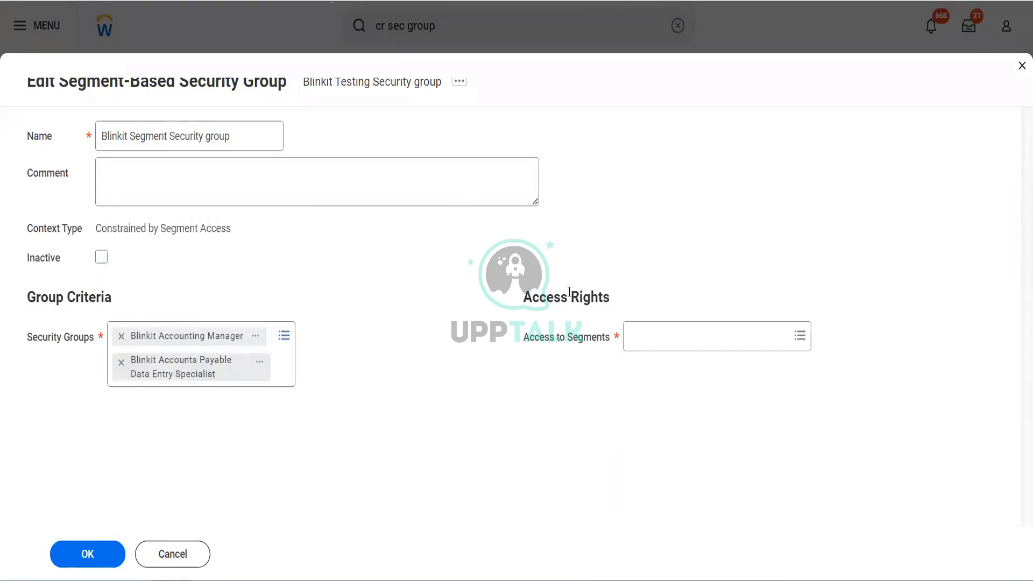
Search the segments available for the group's access rights for "customer" and for "EIB".
left_click(669, 339)
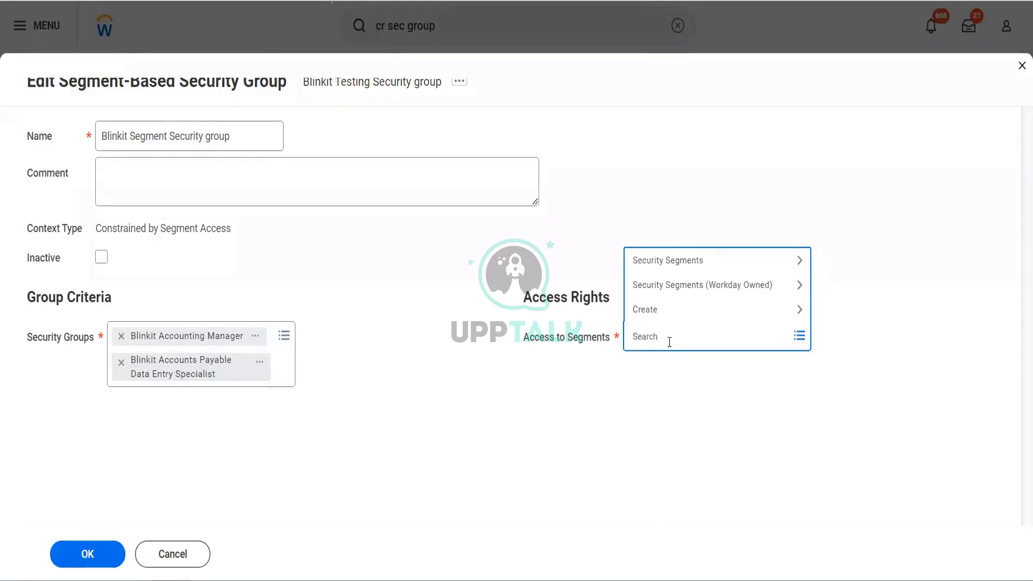
type("customer")
key("Return")
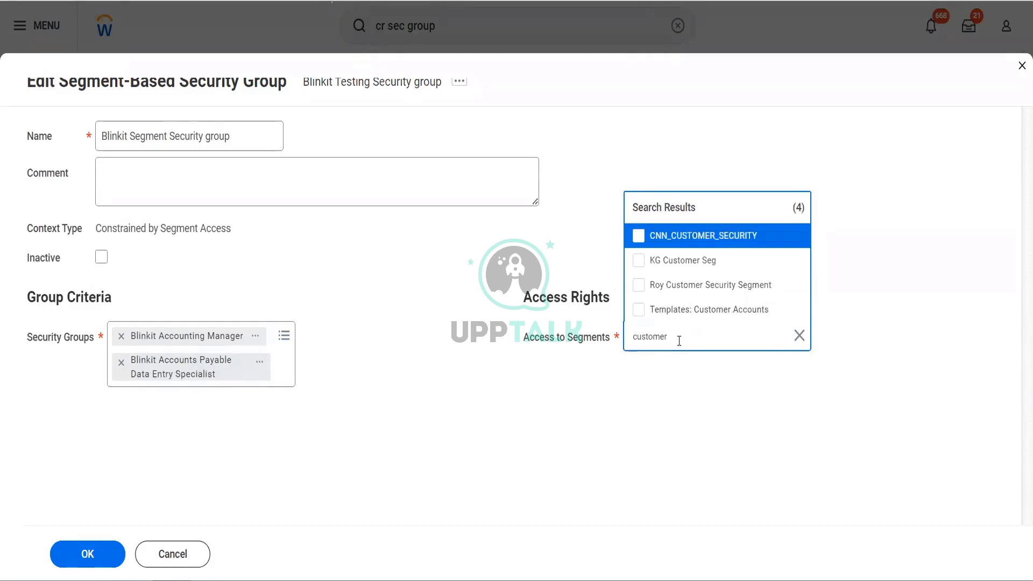
left_click_drag(679, 341, 599, 332)
type("EIB")
key("Return")
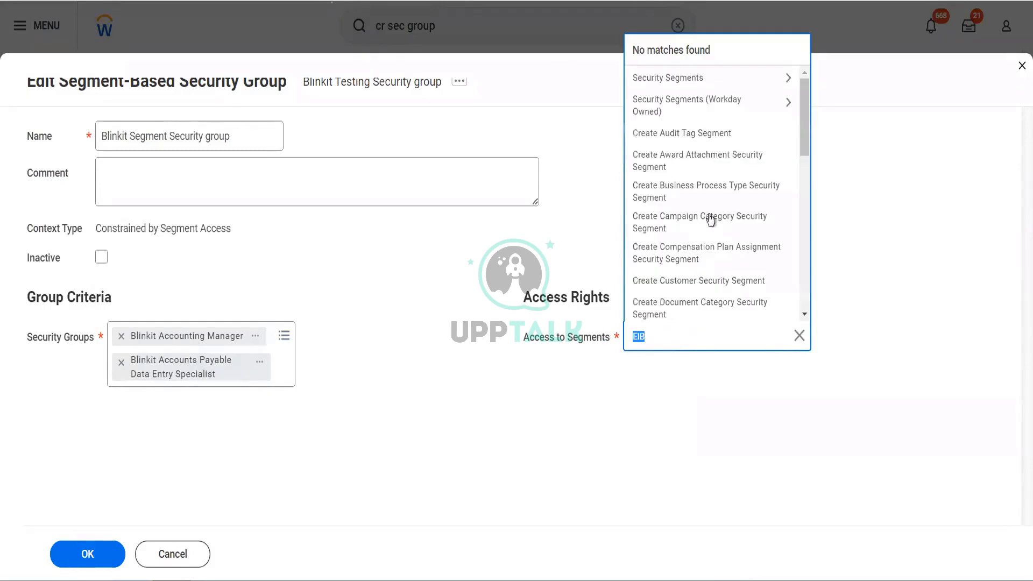
Browse the Security Segments category through its segment types, from Ad Hoc Payment Spend Category to Time Off Security Segment.
left_click(698, 85)
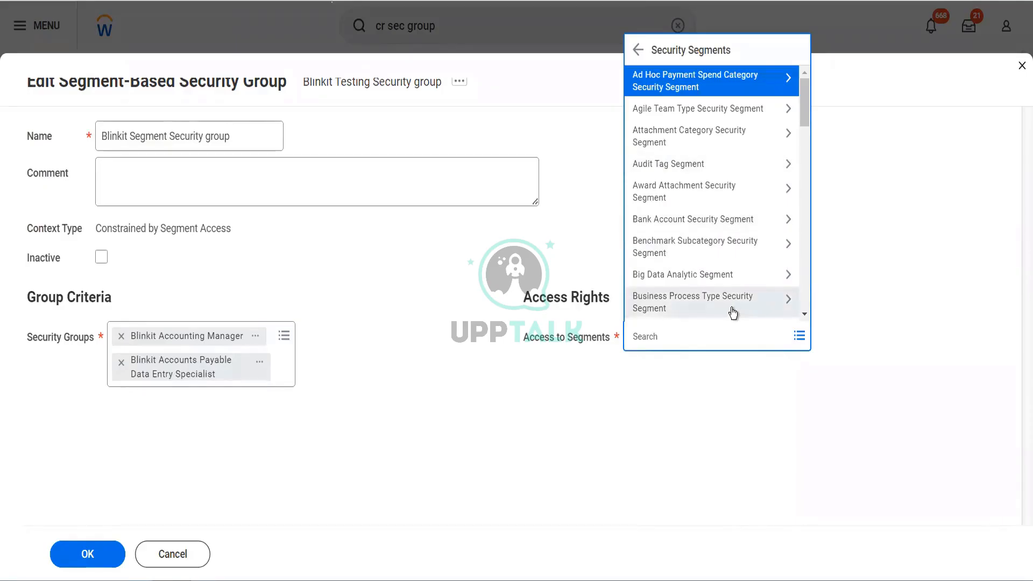
scroll(732, 312, "down", 2)
scroll(732, 312, "down", 4)
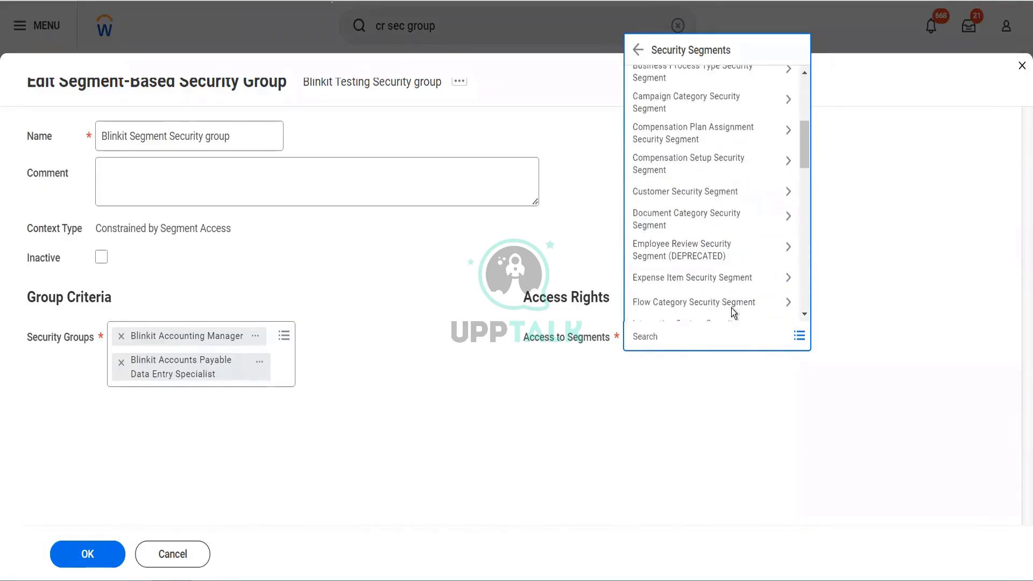
scroll(703, 267, "down", 3)
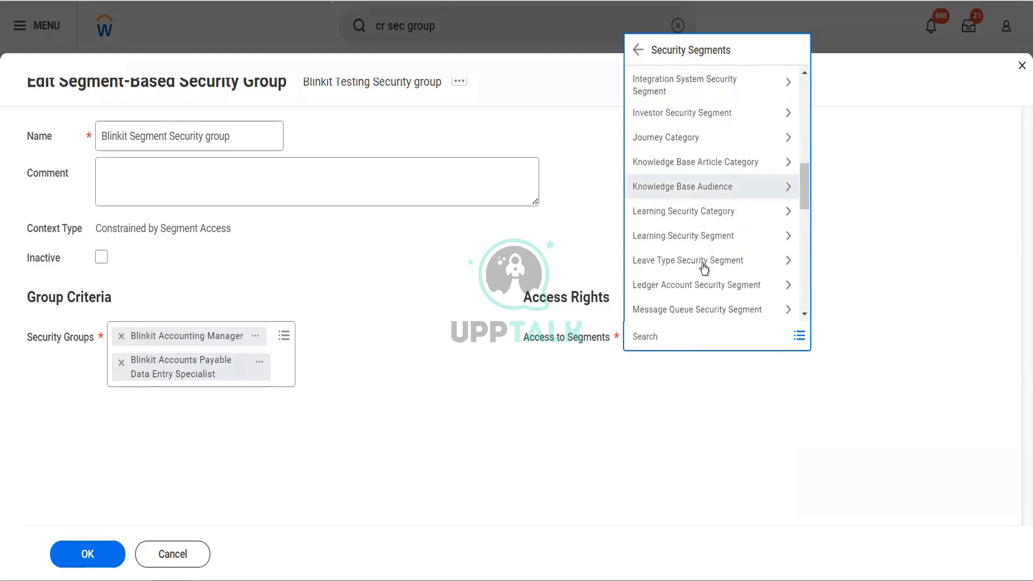
scroll(703, 266, "down", 8)
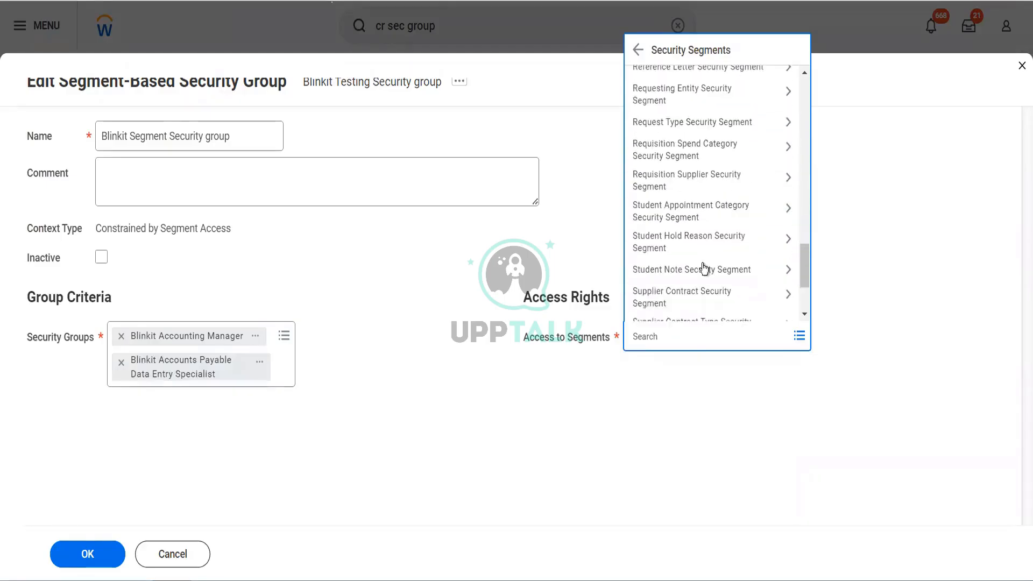
scroll(704, 267, "down", 3)
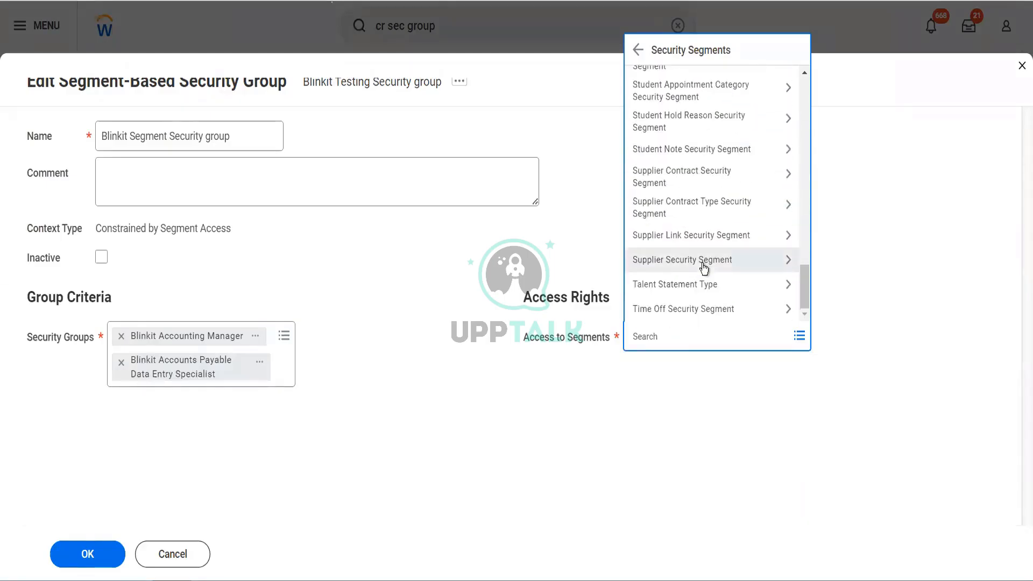
Search the group's available segments for "customer se" and "customer", and examine the selection criteria and usage of Templates: Customer Accounts.
left_click(679, 334)
type("customer se")
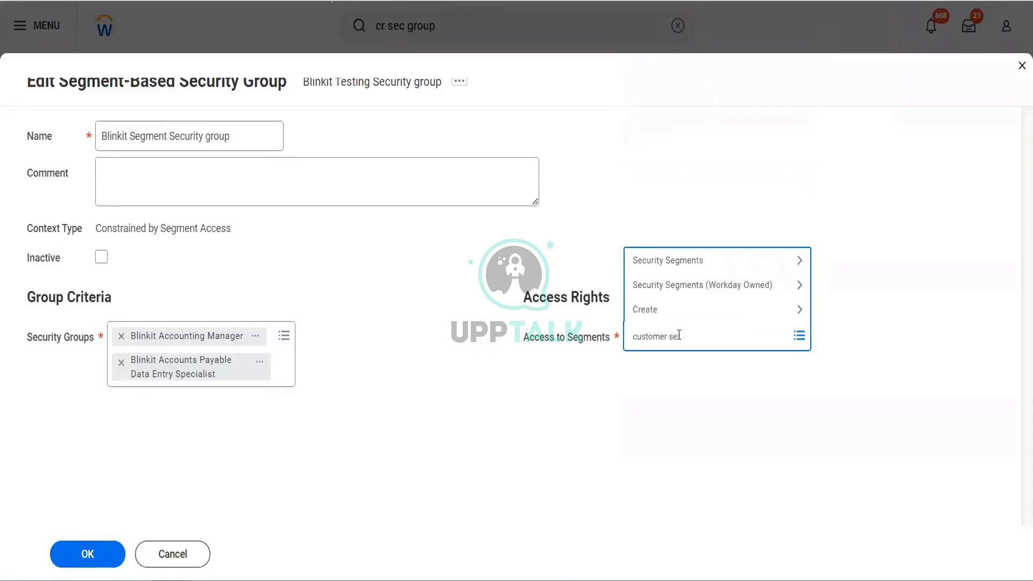
key("Return")
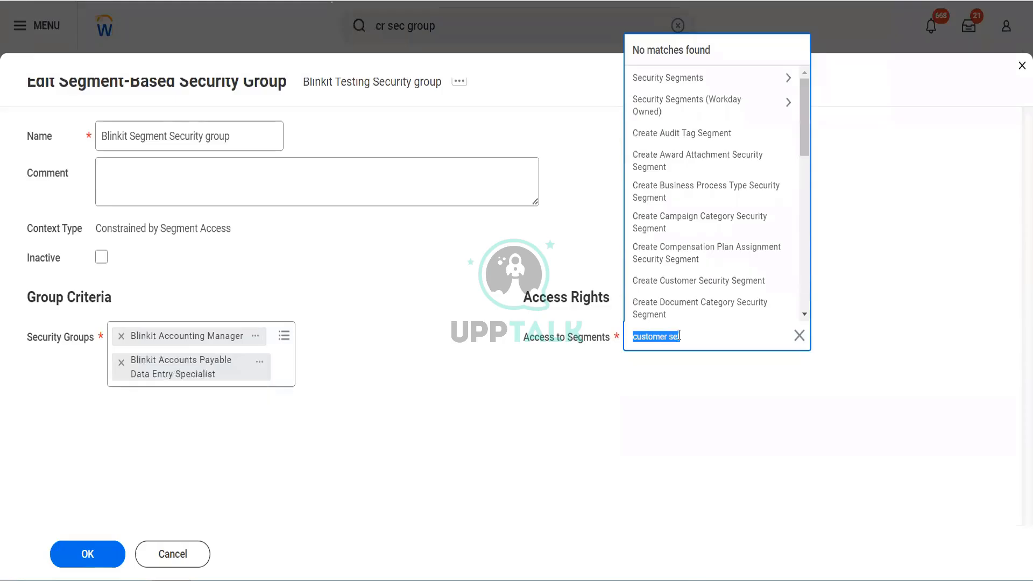
type("customer")
key("Return")
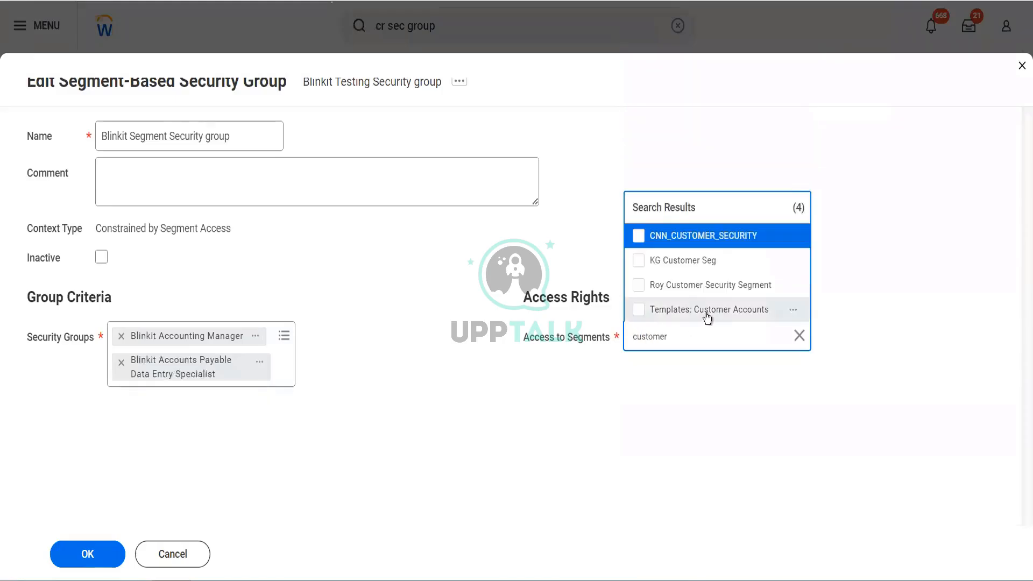
left_click(794, 311)
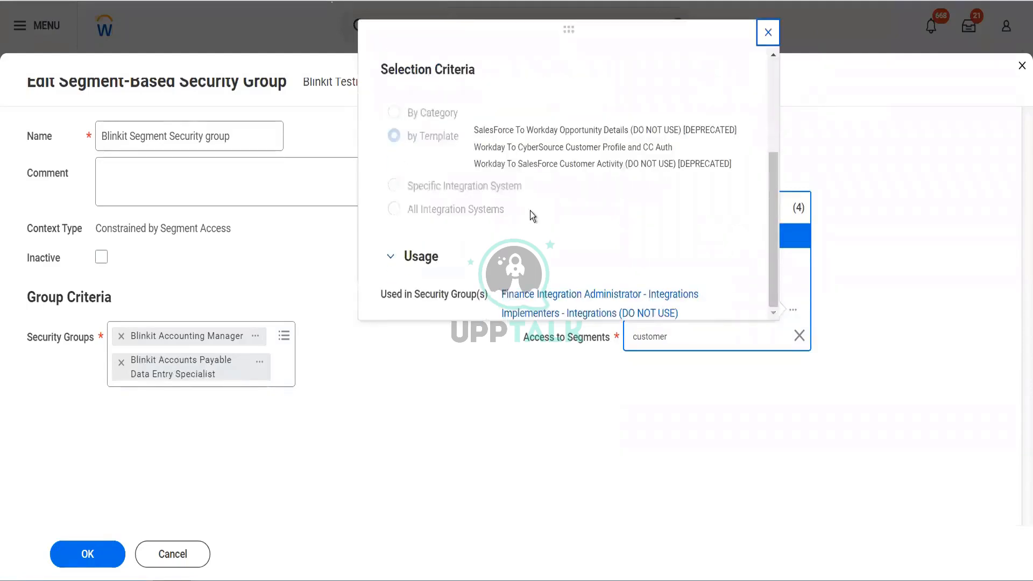
left_click(767, 33)
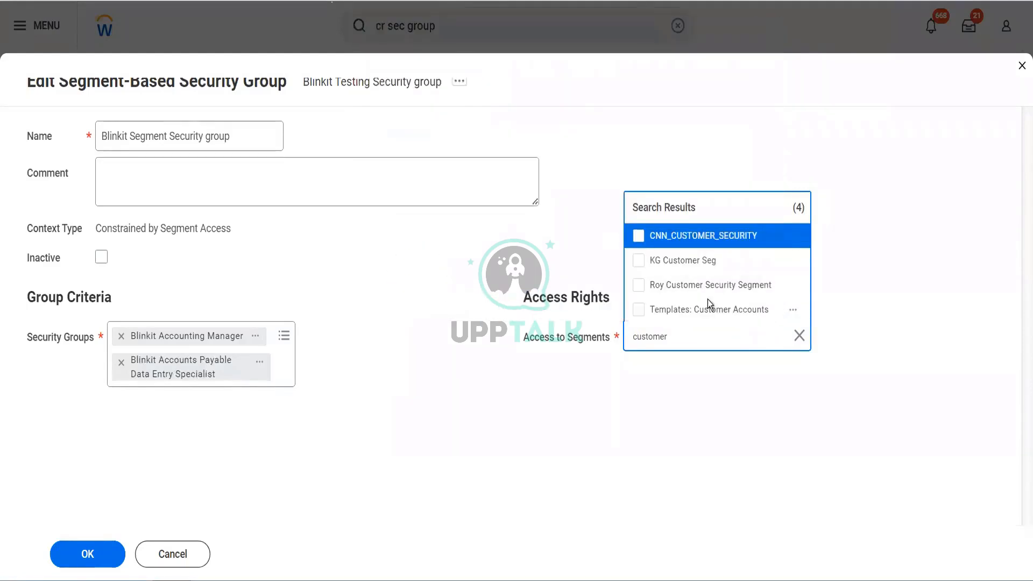
left_click(742, 390)
Start a new customer security segment from the group's access rights and name it "Blinkit Customer Security Segment".
left_click(685, 342)
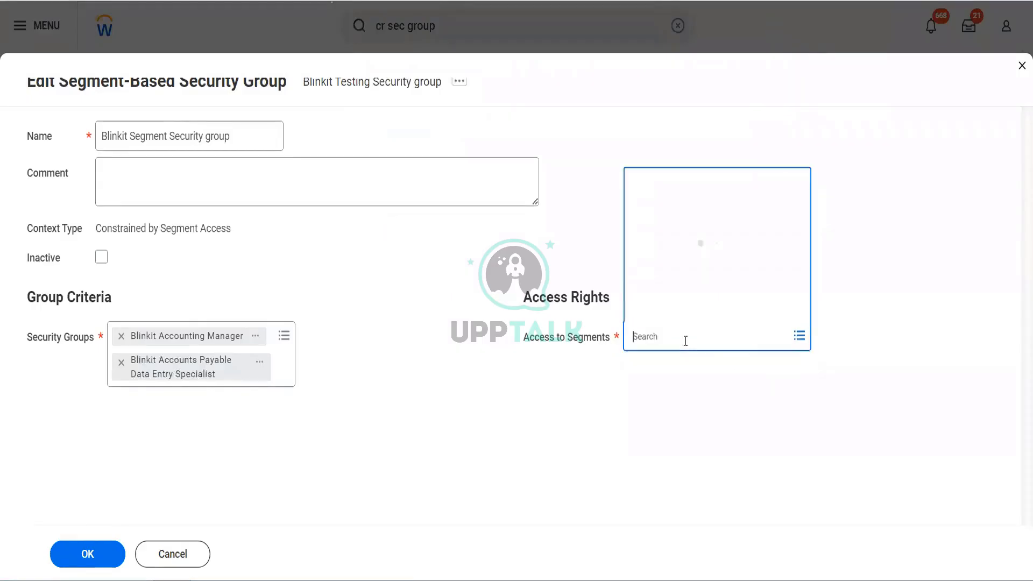
left_click(667, 311)
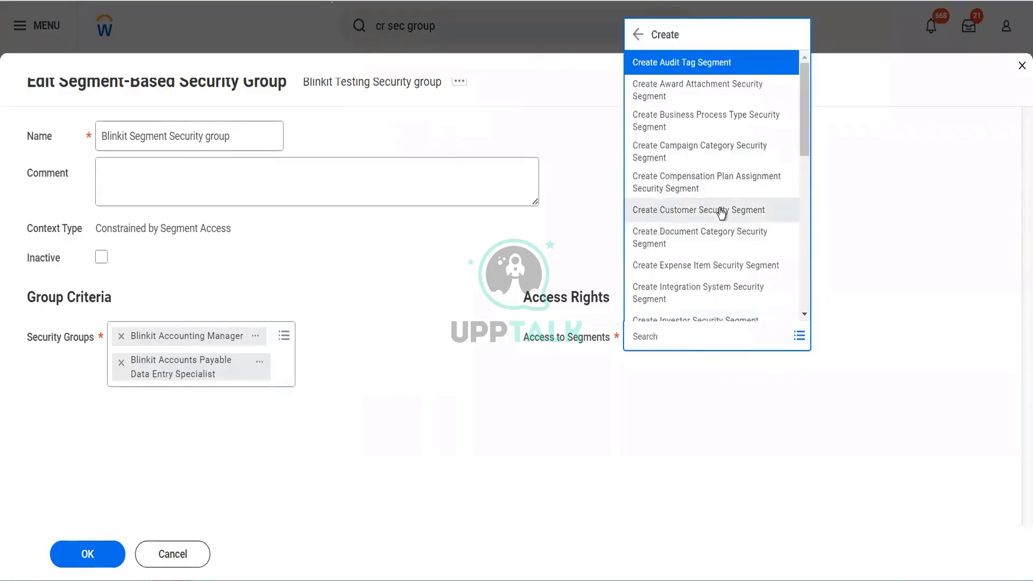
key("Escape")
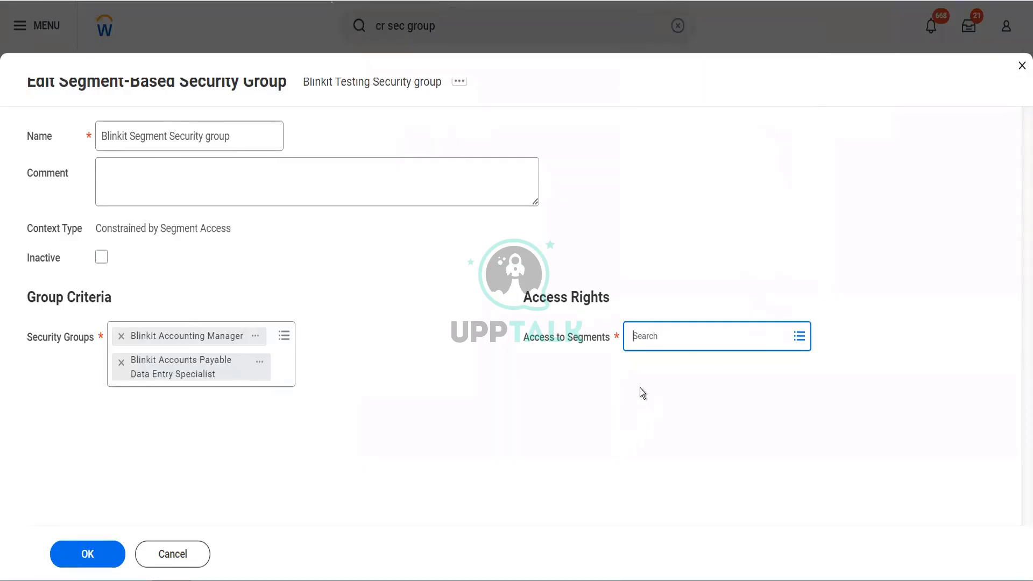
left_click(199, 173)
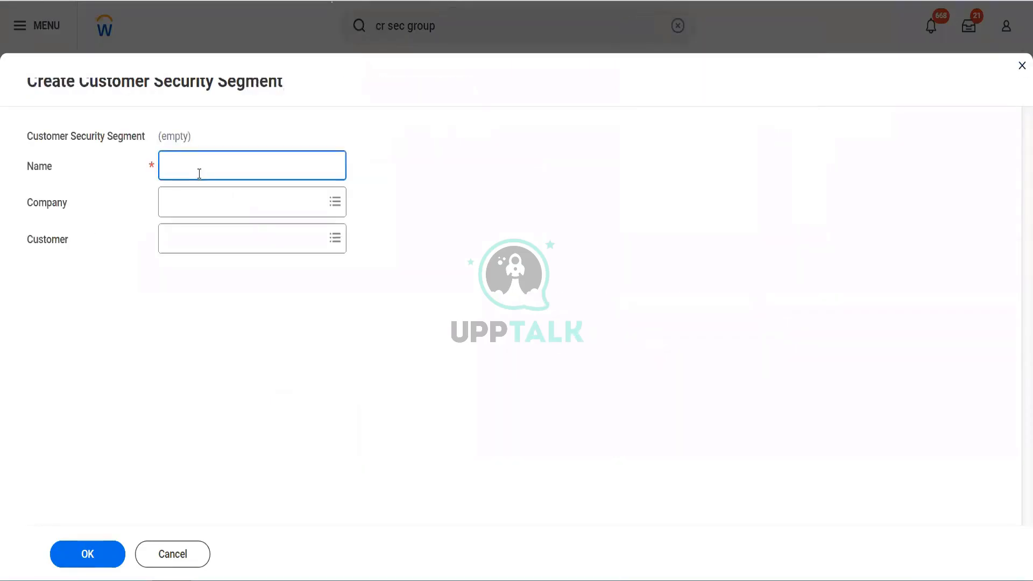
type("Blinkit Customer Security Segment")
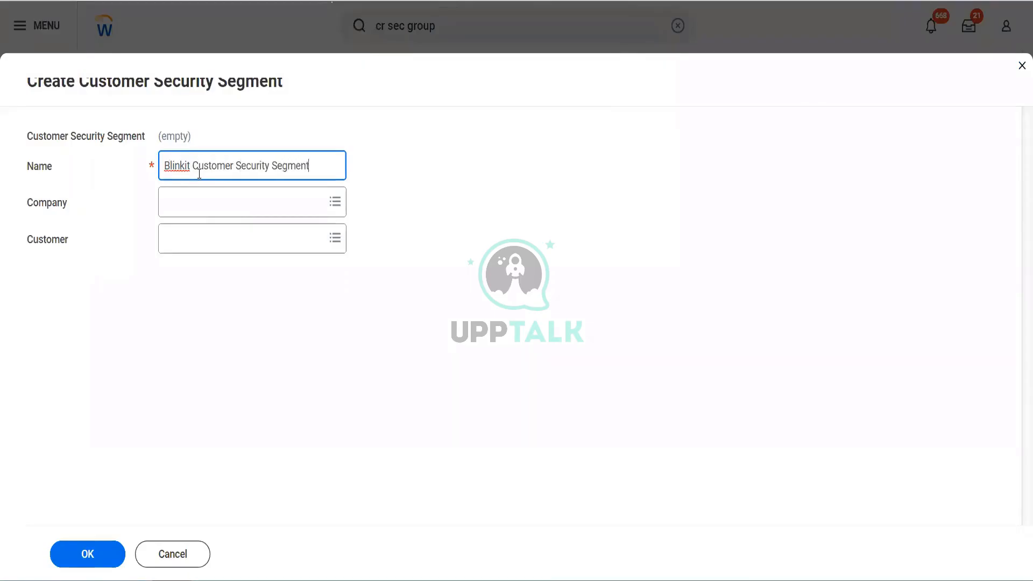
key("Tab")
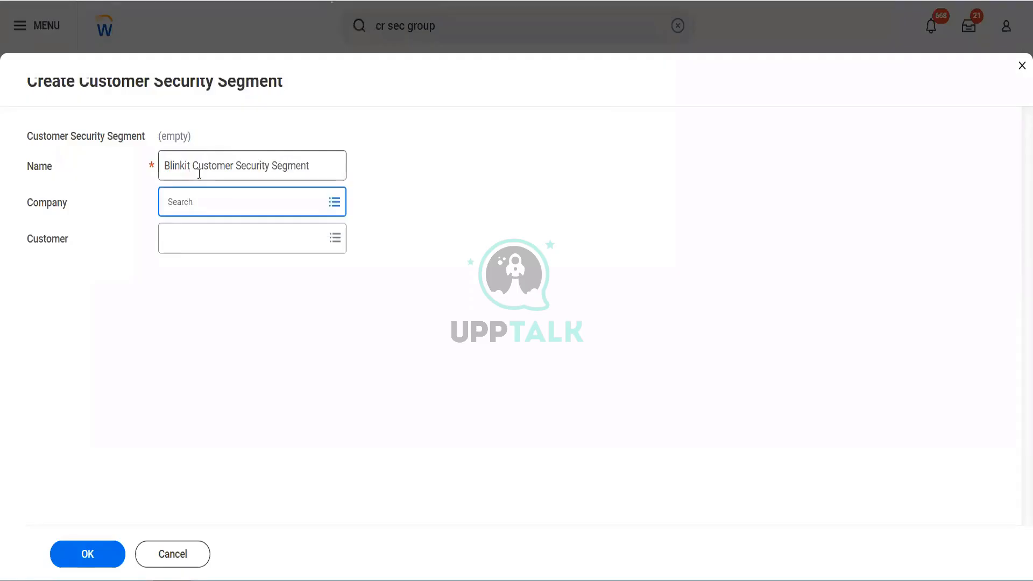
Add BGC Blinkit Grocery Delivery and Bharath Group_Company Hierarchy as the companies of the customer security segment.
type("BGC")
key("Return")
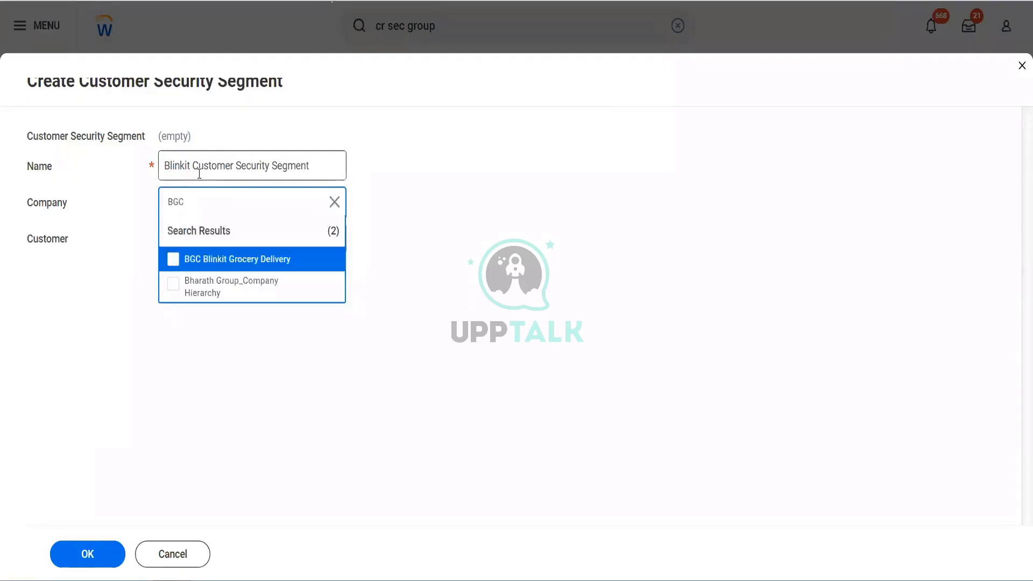
key("ctrl+a")
key("Return")
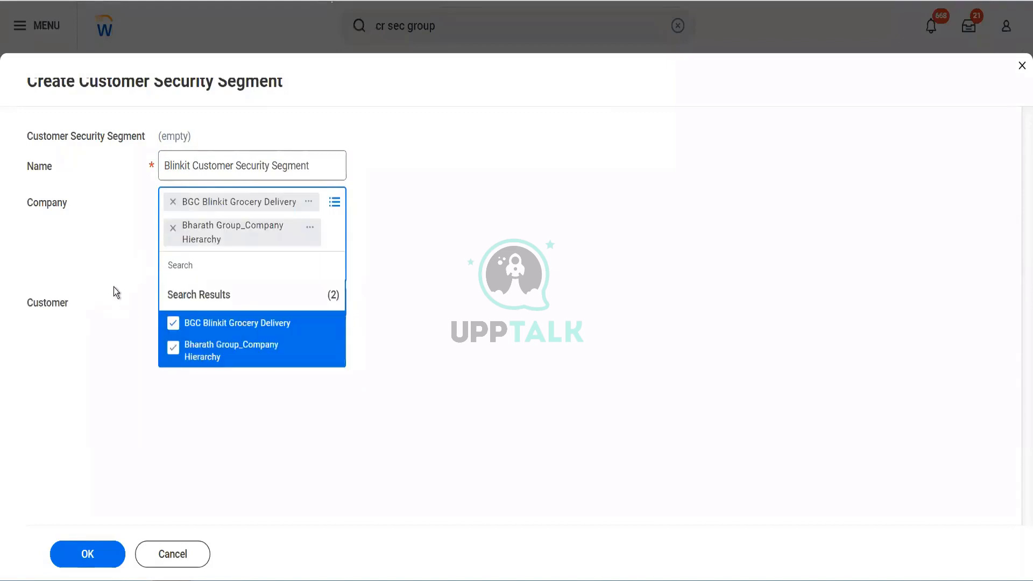
left_click(114, 286)
Add Dell Imports and Dell (demo GLB) as the segment's customers, and save both the segment and the segment-based security group.
left_click(197, 273)
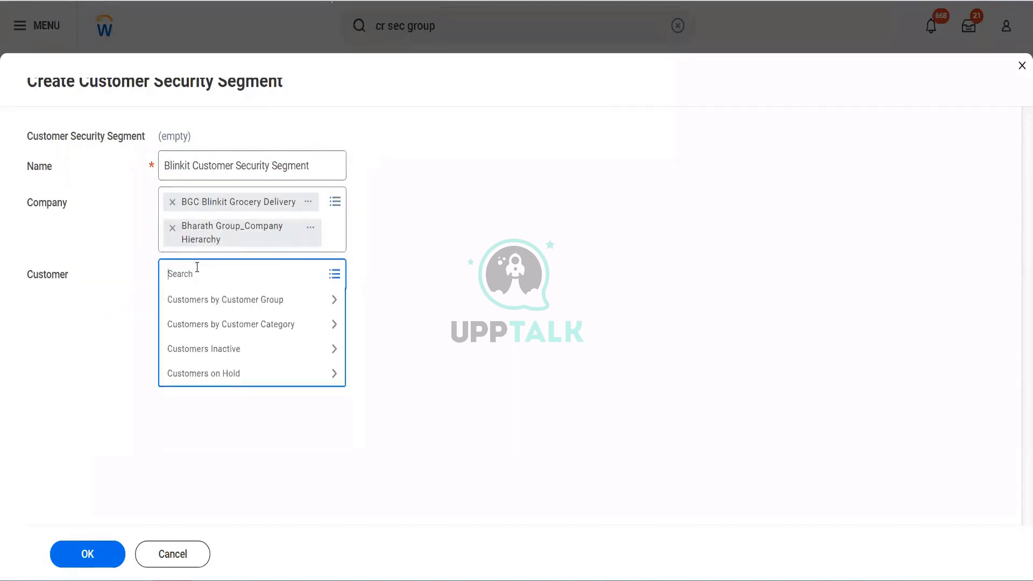
type("Dell")
key("Return")
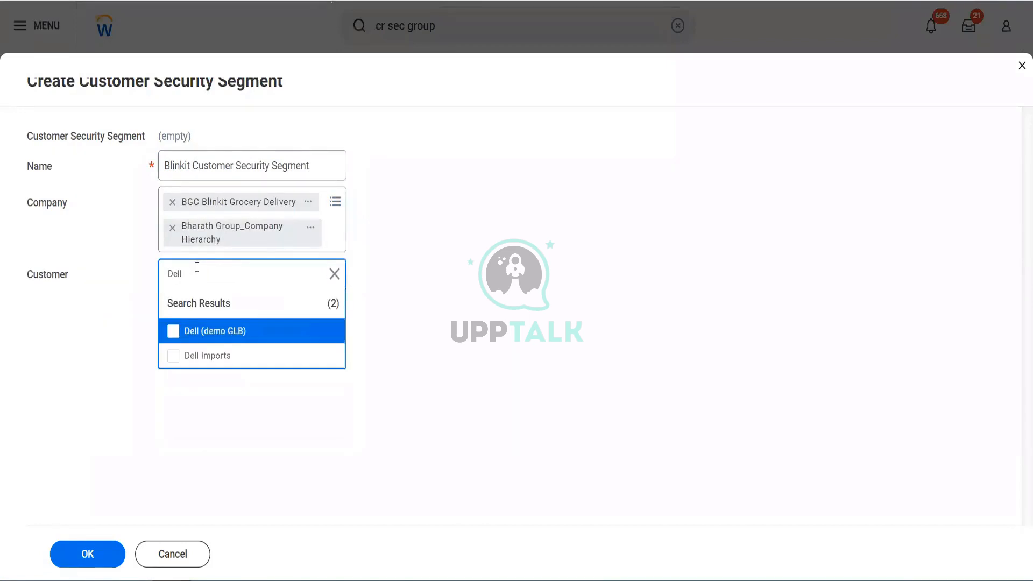
left_click(173, 355)
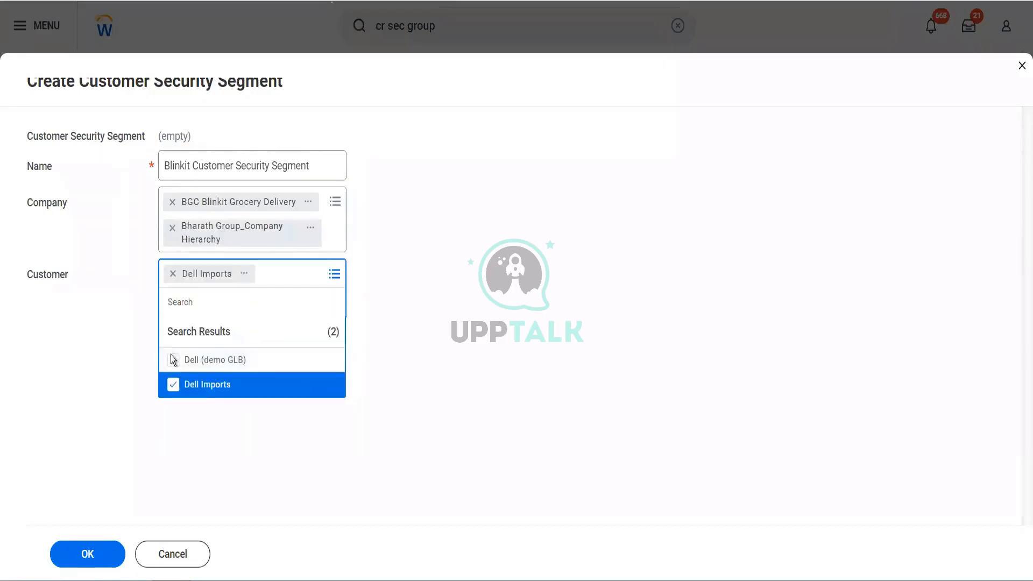
left_click(173, 360)
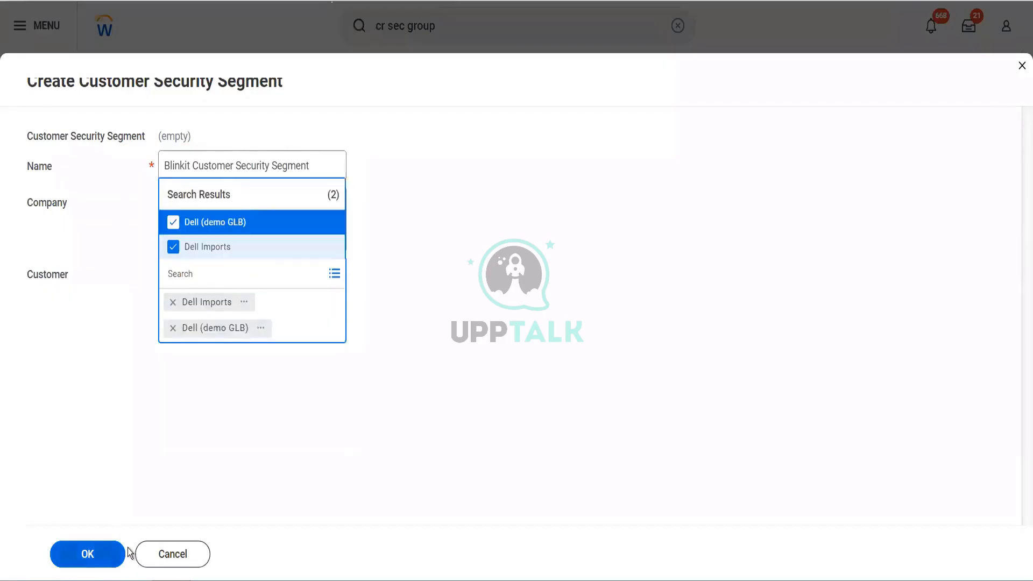
left_click(113, 562)
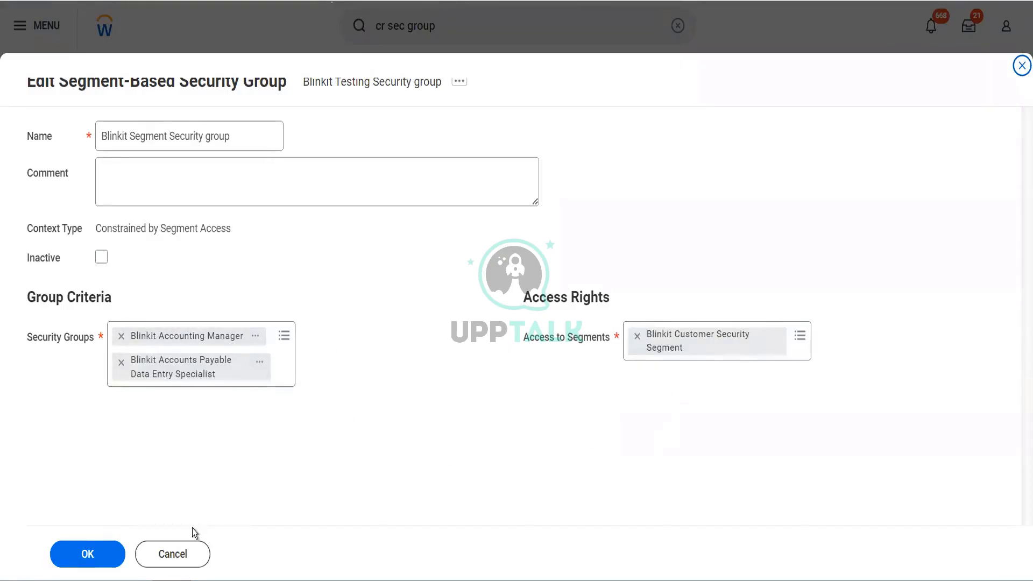
left_click(88, 552)
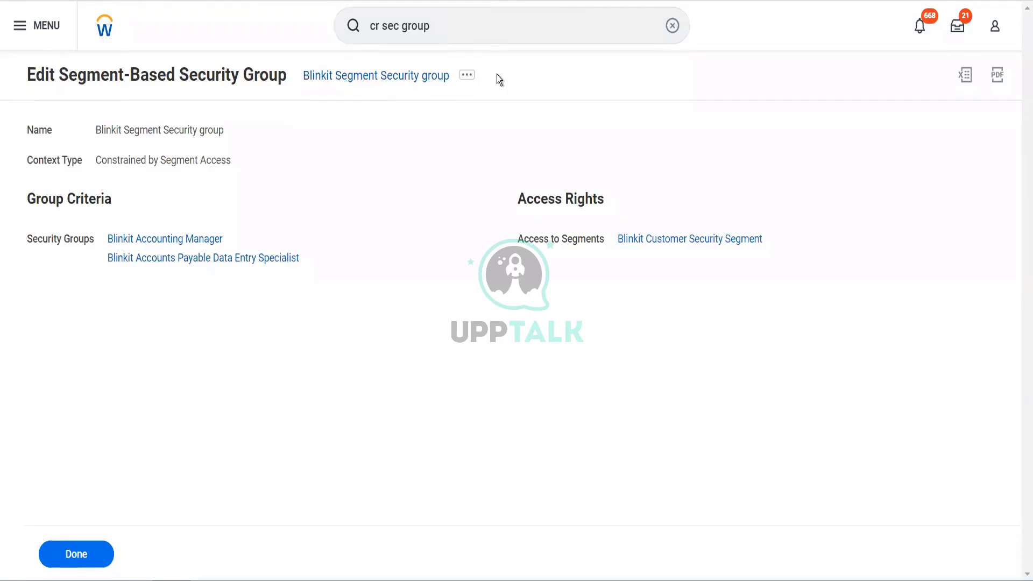
Find the Create Customer task by searching for "cr customer" and name the customer "Blinkit New Cutomer".
left_click_drag(429, 26, 381, 30)
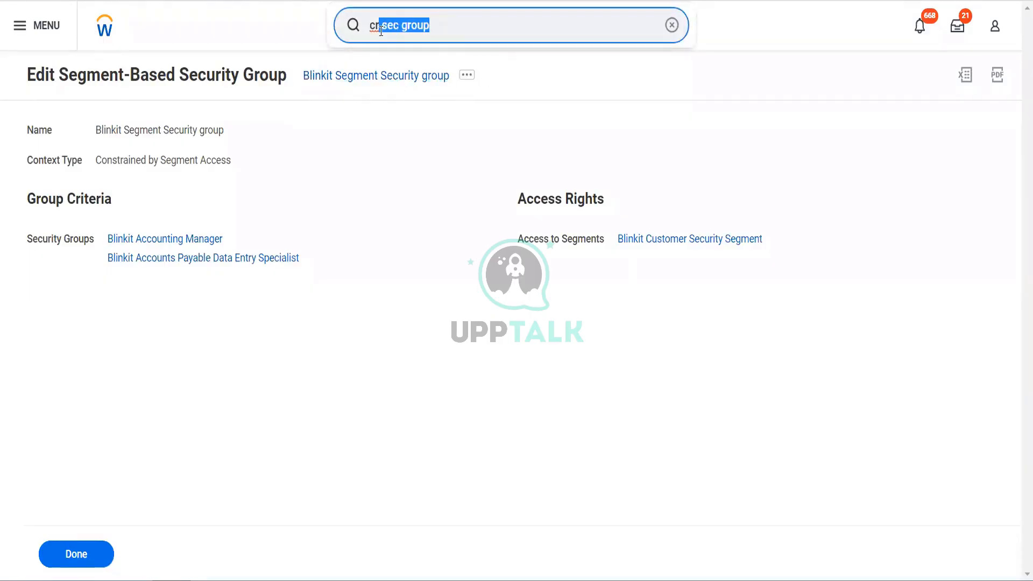
key("BackSpace")
type("ciustom")
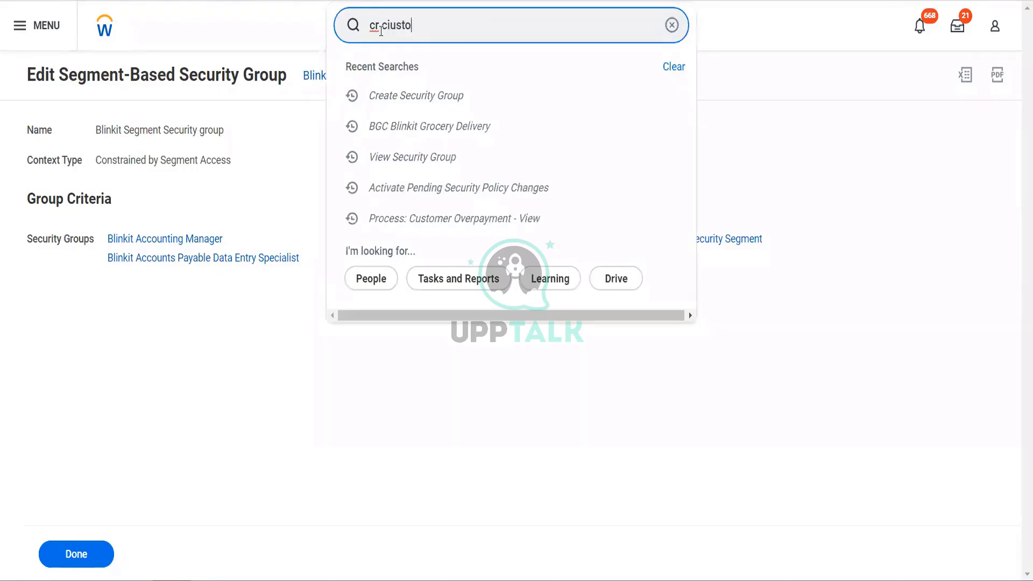
key("BackSpace")
key("BackSpace")
key("BackSpace")
key("BackSpace")
key("BackSpace")
key("BackSpace")
type("ustomer")
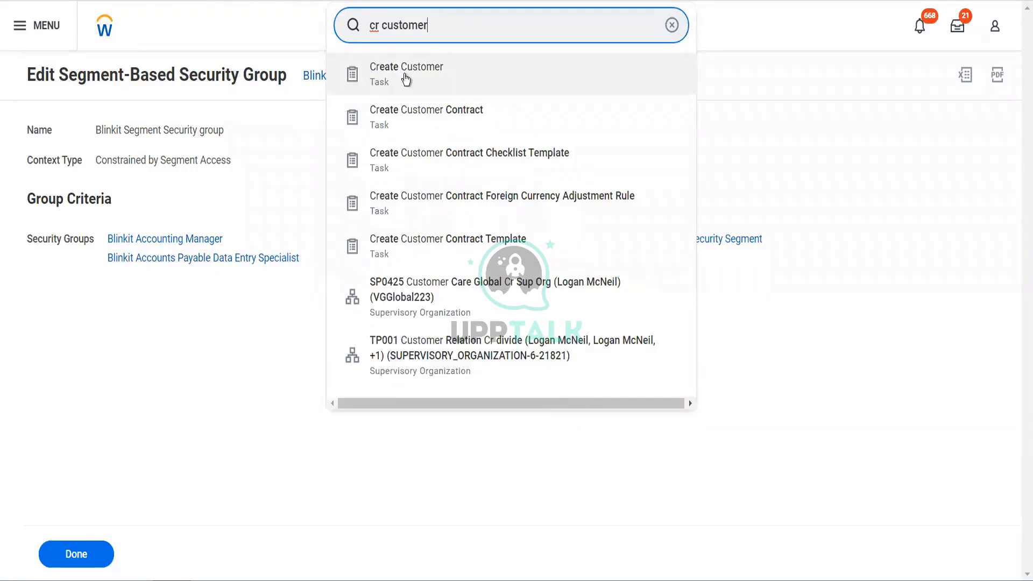
left_click(403, 76)
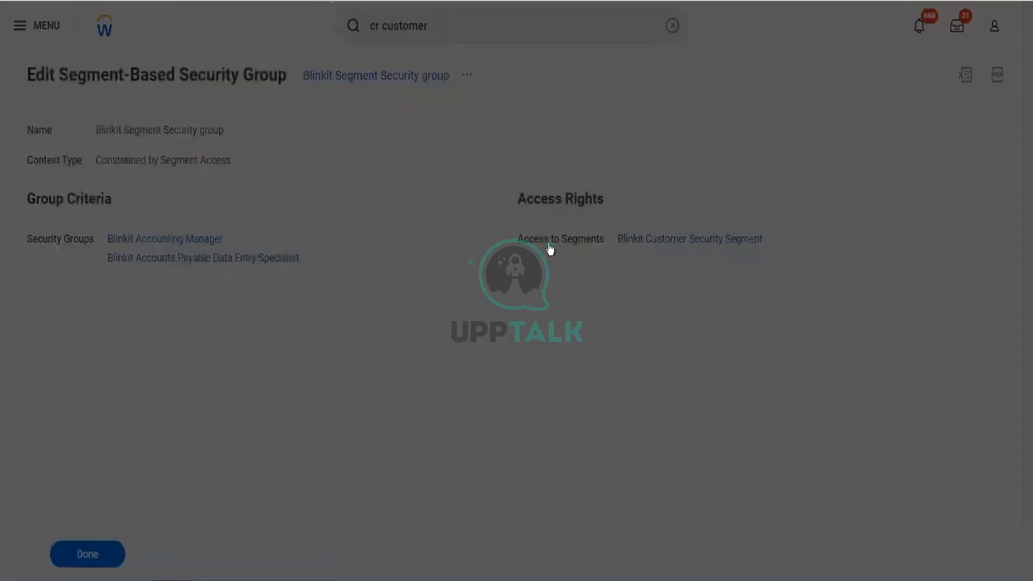
type("B")
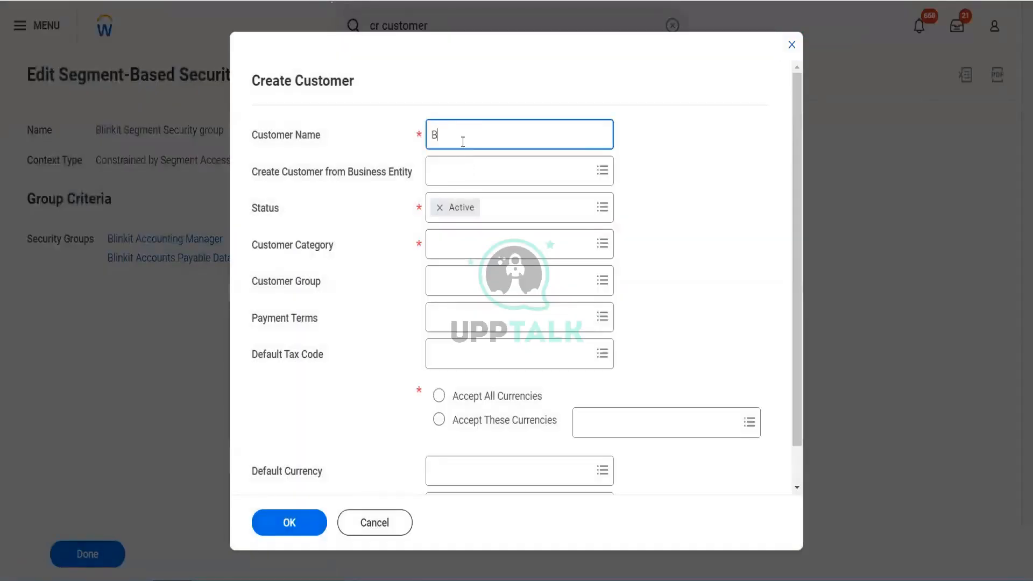
type("linkit New Cutomer")
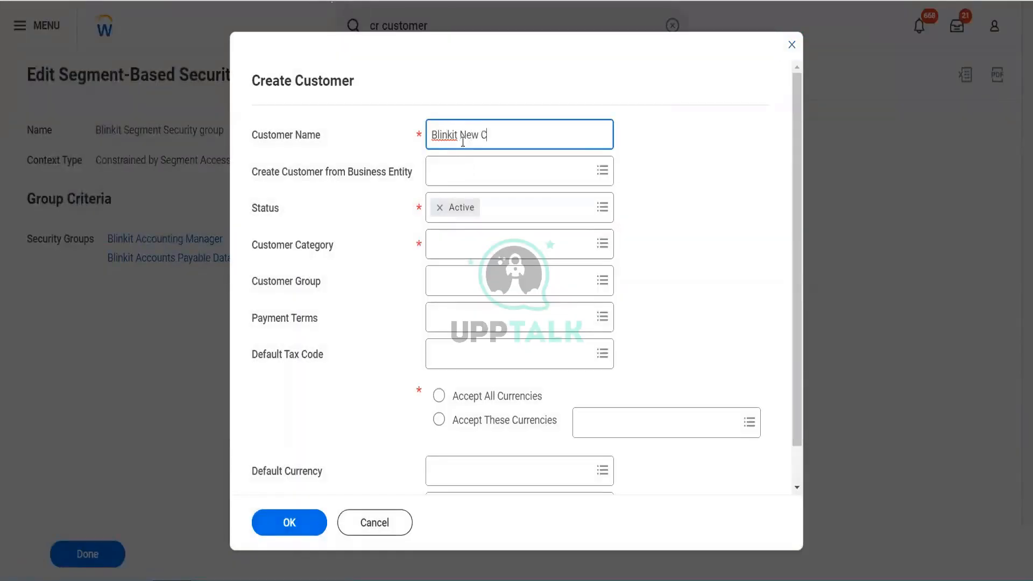
Set the customer category to Blinkit Special Customers and the customer group to Blinkit Global Customers.
left_click(471, 240)
type("blinkit")
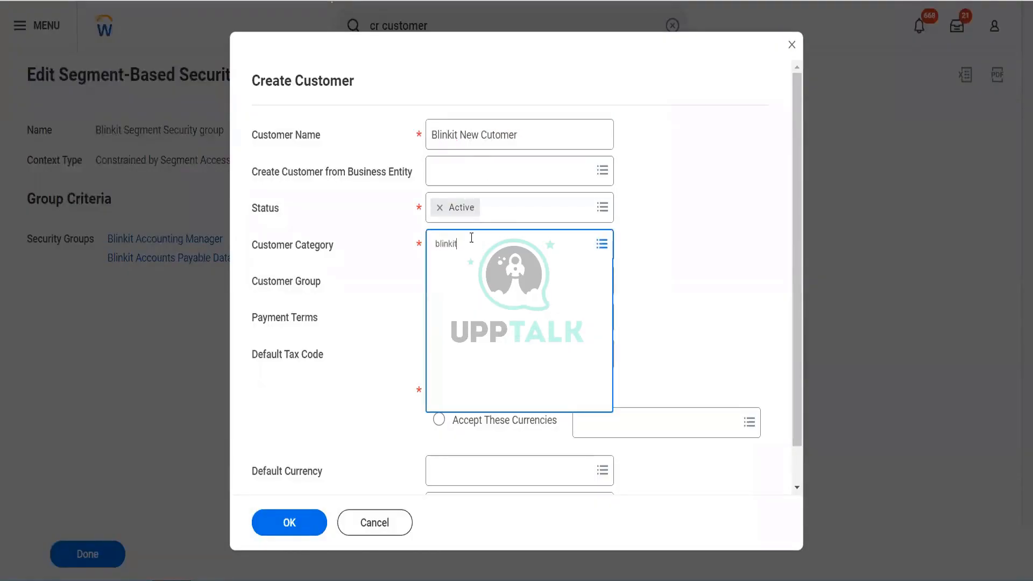
key("Return")
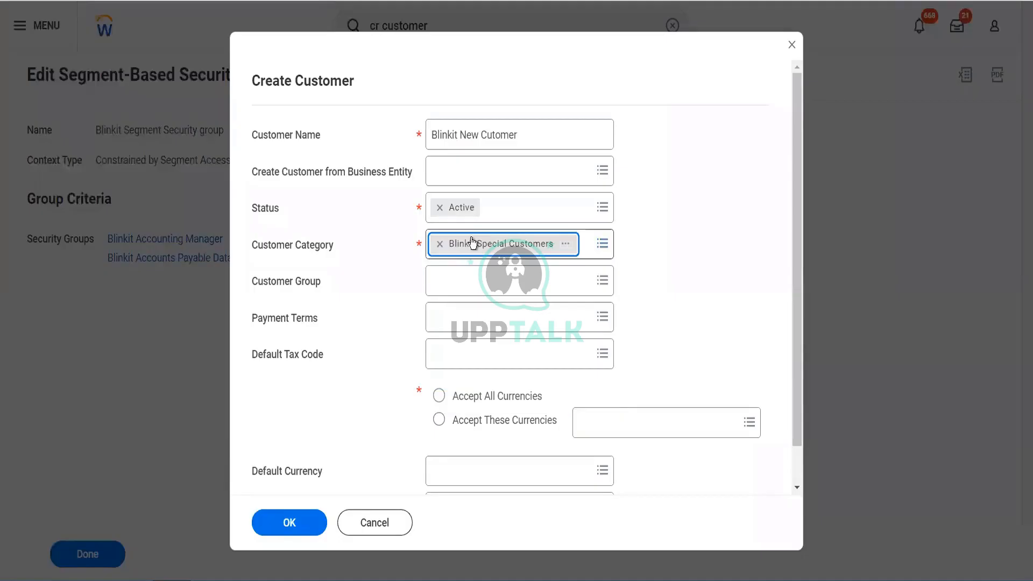
left_click(447, 288)
type("blinkit")
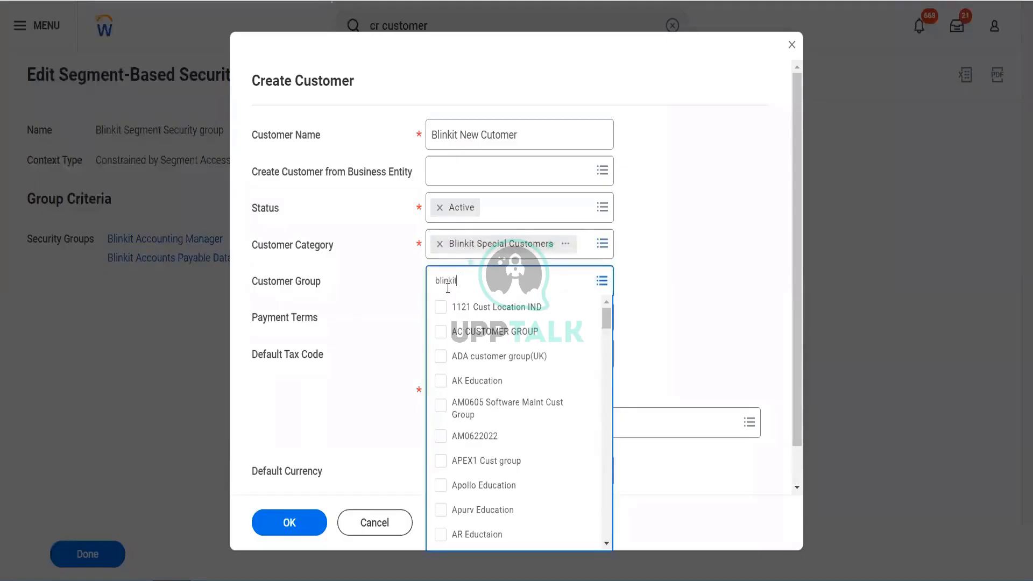
key("Return")
left_click(395, 327)
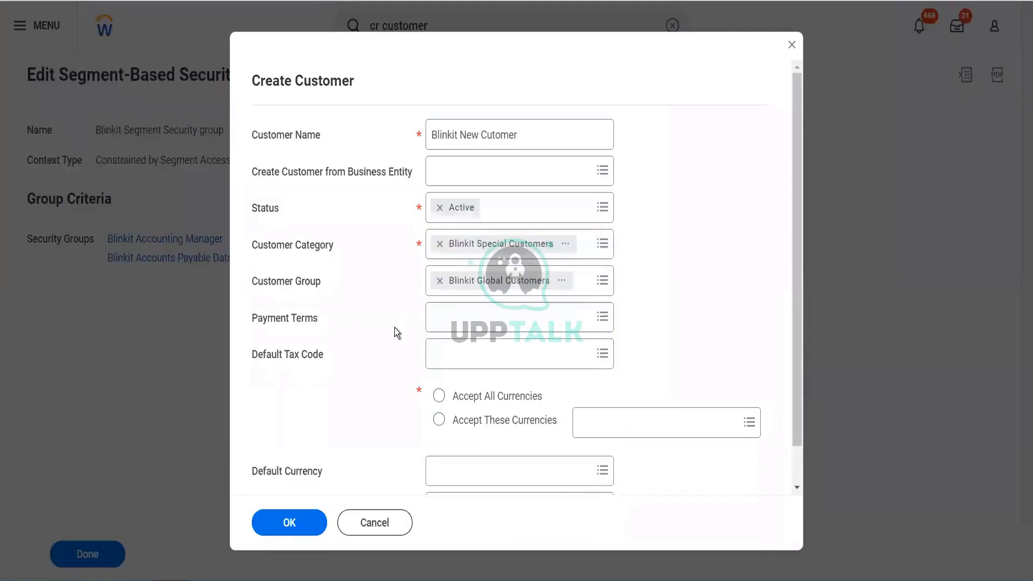
Set the customer's payment terms to Pay Immediately and accept all currencies.
scroll(439, 306, "down", 1)
left_click(440, 268)
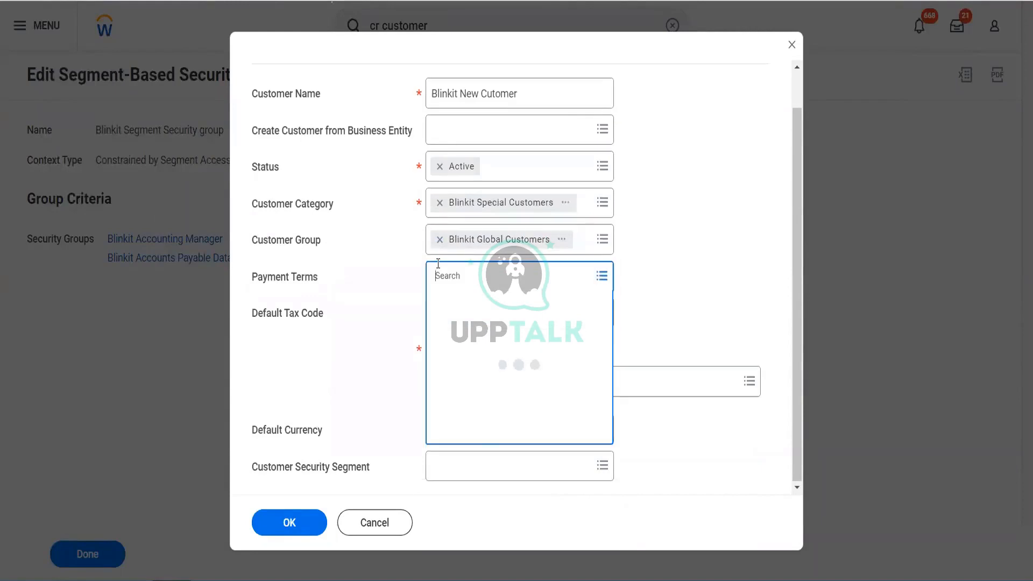
type("immed")
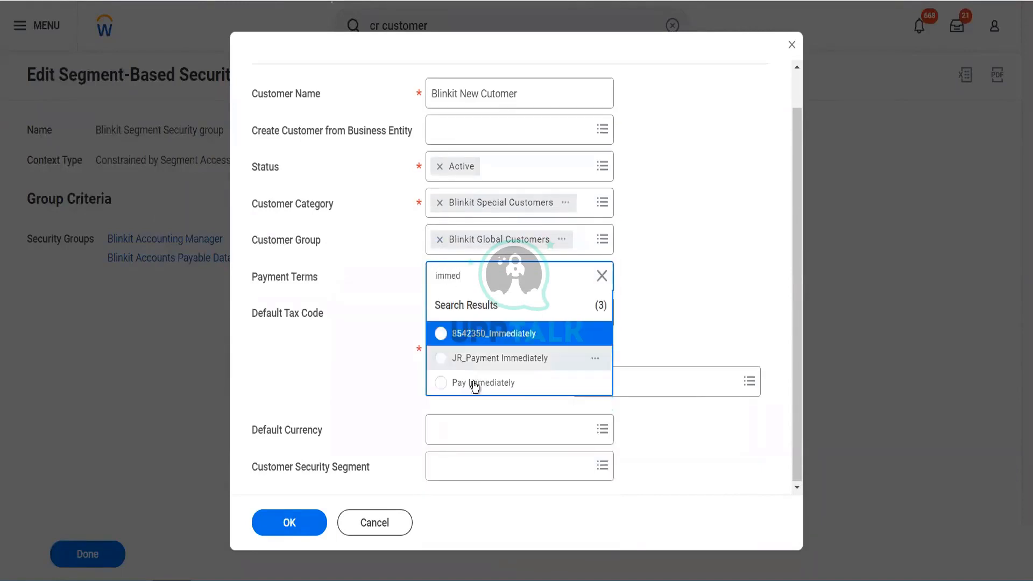
left_click(464, 383)
left_click(439, 354)
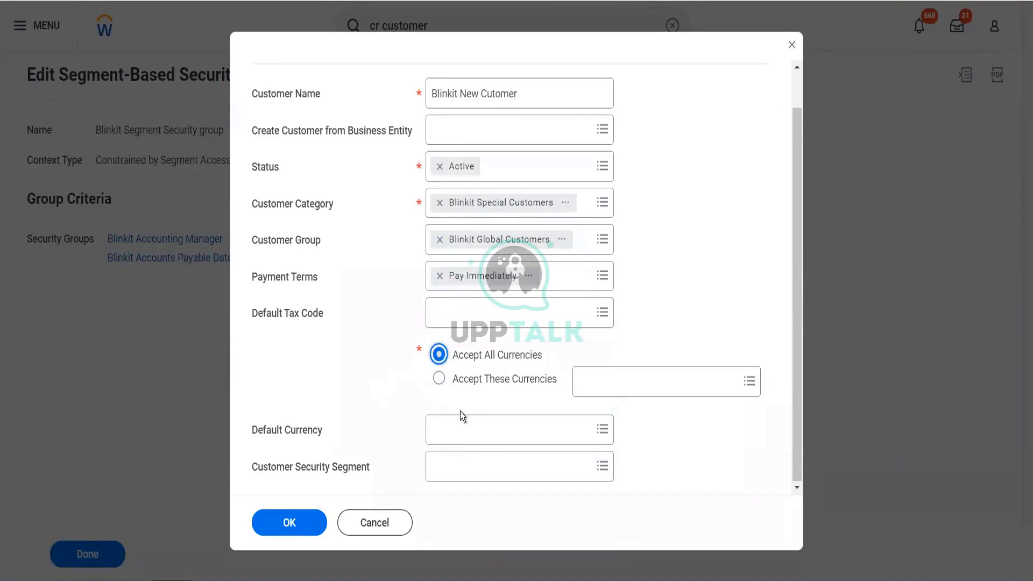
Set the default currency to USD and the customer security segment to Blinkit Customer Security Segment, and accept the customer's basic details.
left_click(459, 429)
type("usd")
key("Return")
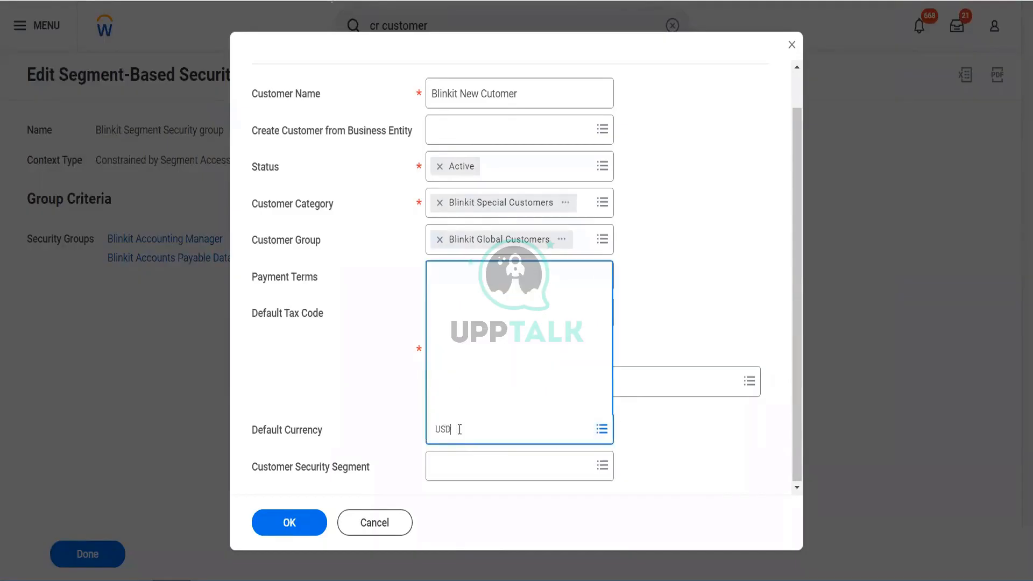
left_click(462, 471)
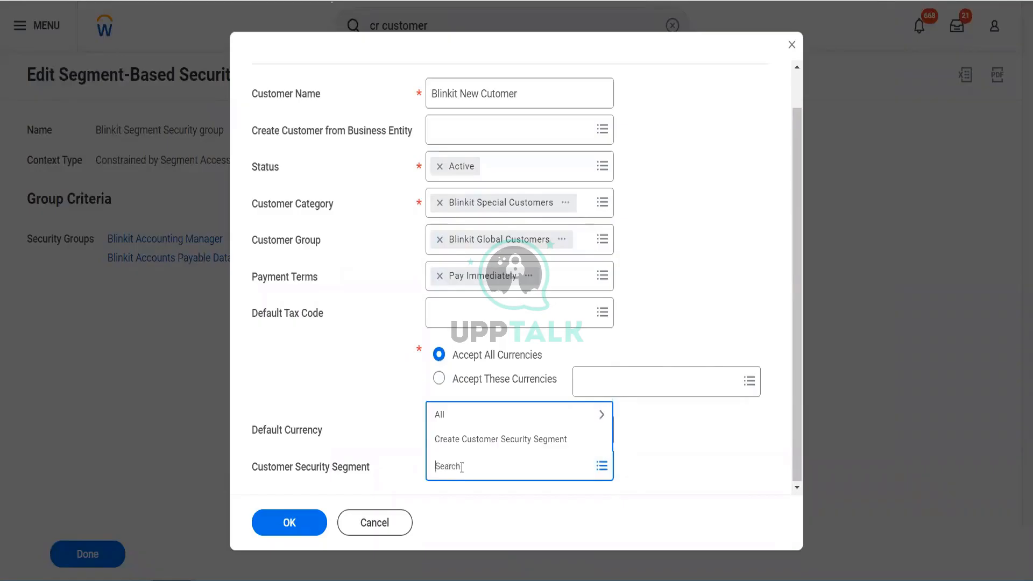
type("Blin")
key("Return")
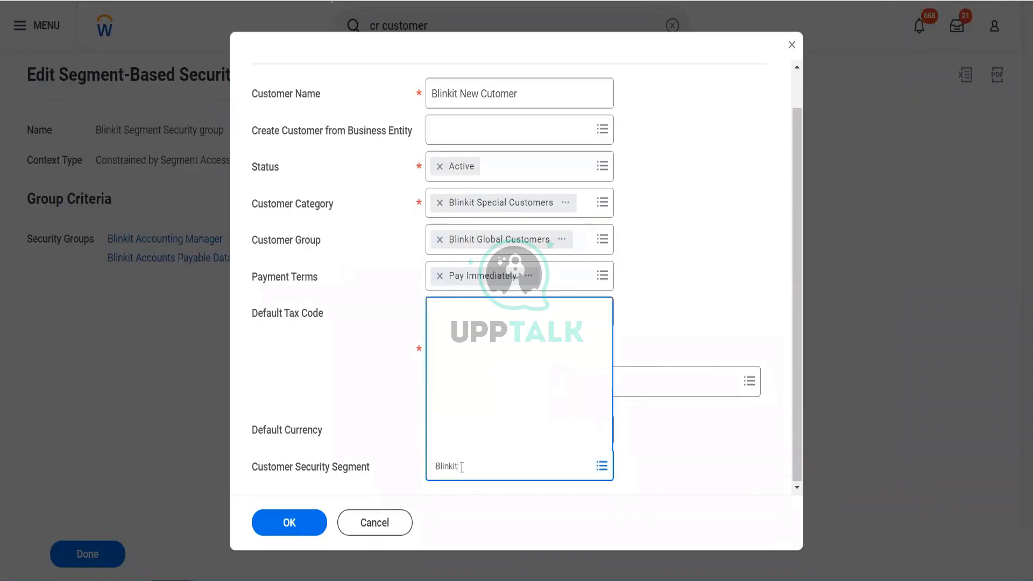
left_click(392, 413)
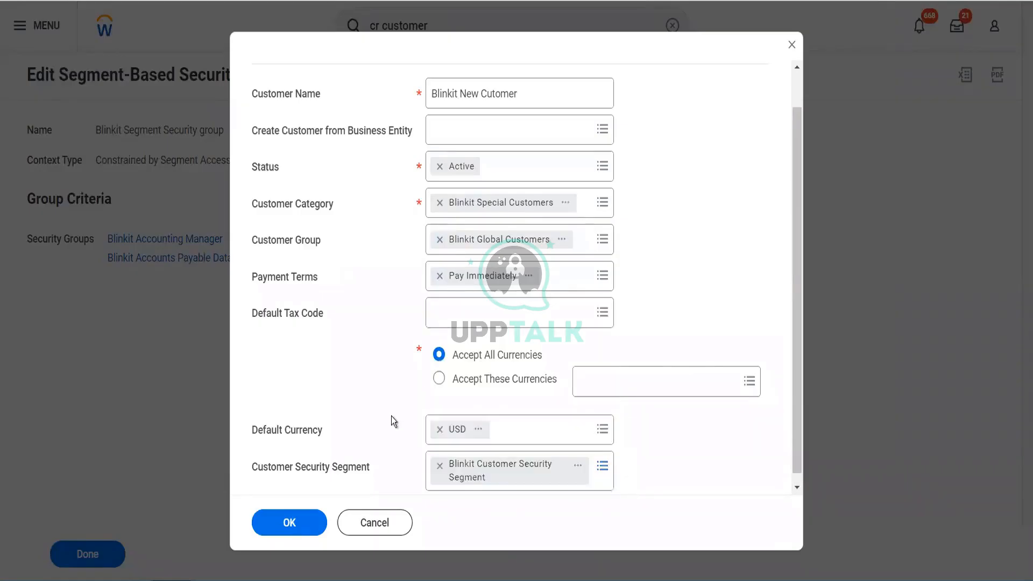
scroll(530, 459, "down", 1)
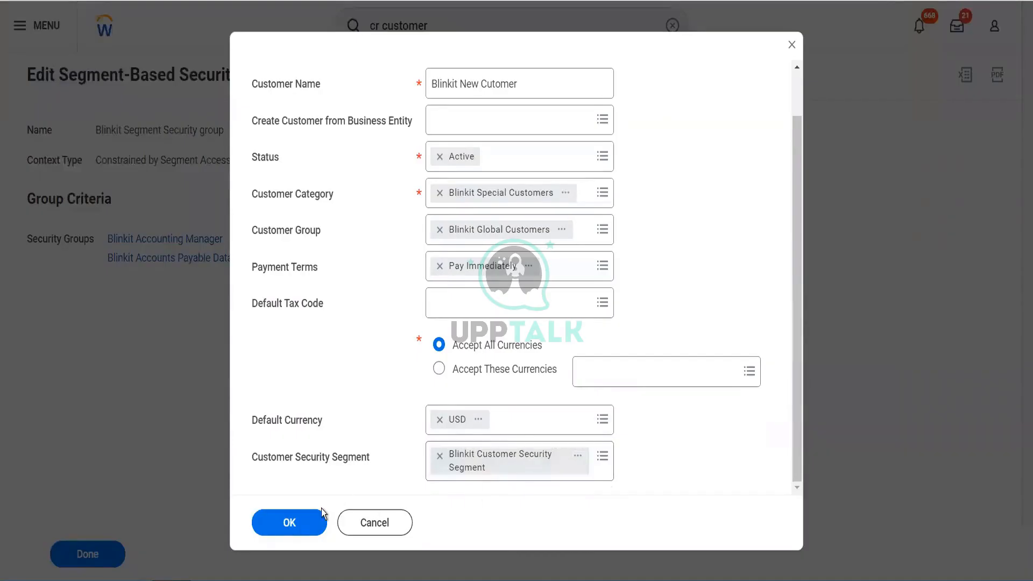
left_click(288, 524)
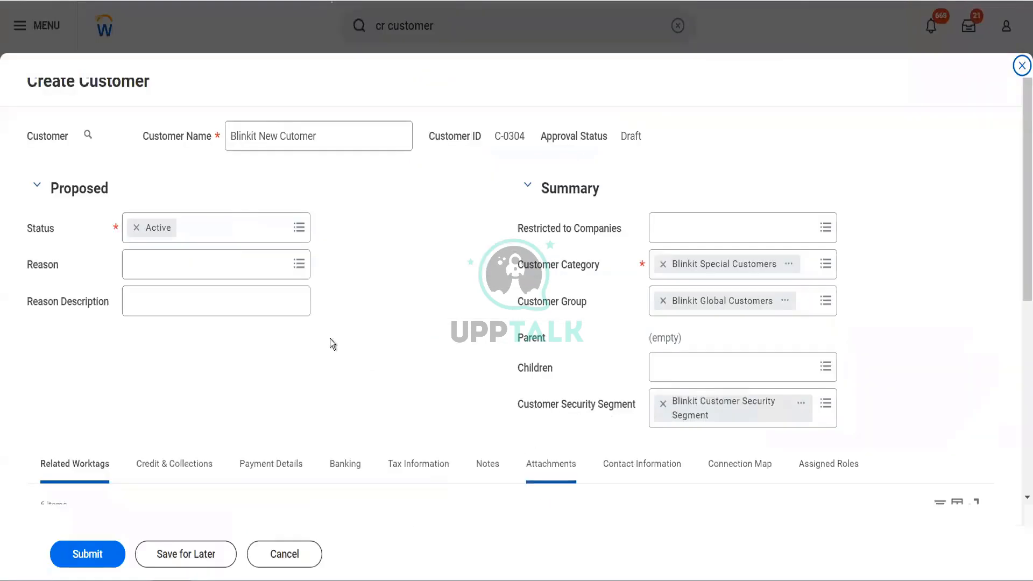
Preview the organizations and customers of the Blinkit Customer Security Segment from the customer form.
left_click(800, 415)
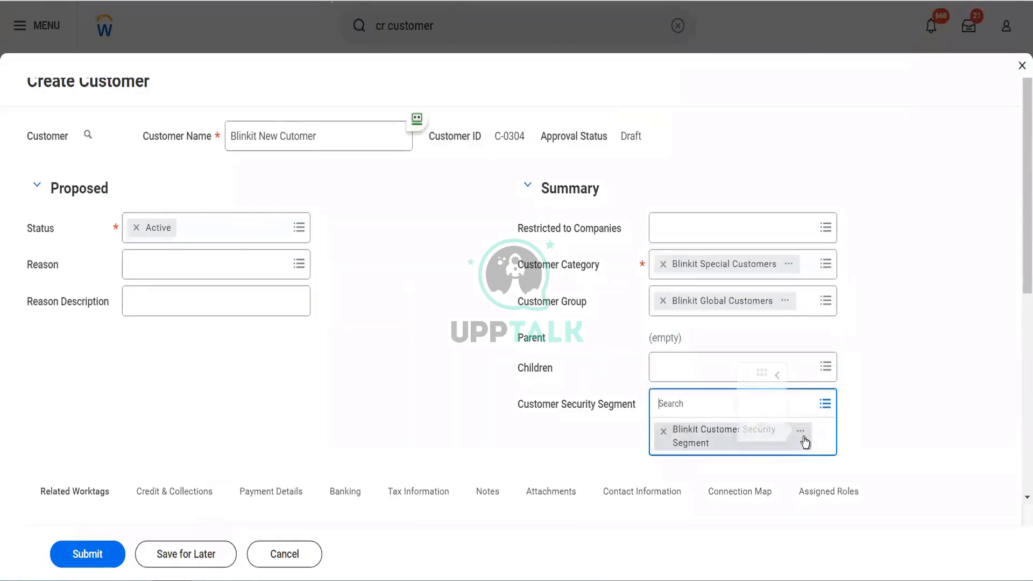
left_click(801, 437)
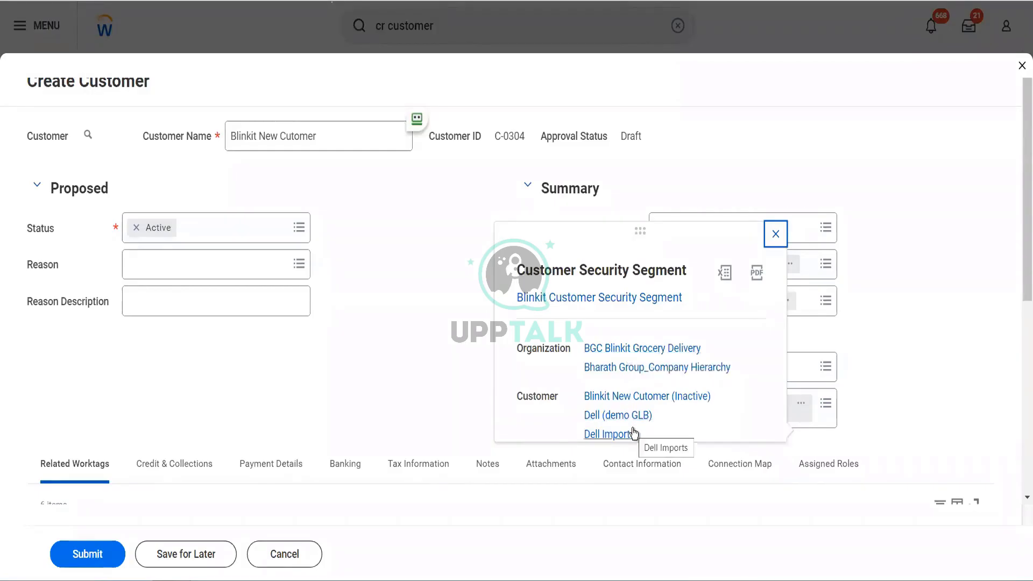
left_click(343, 342)
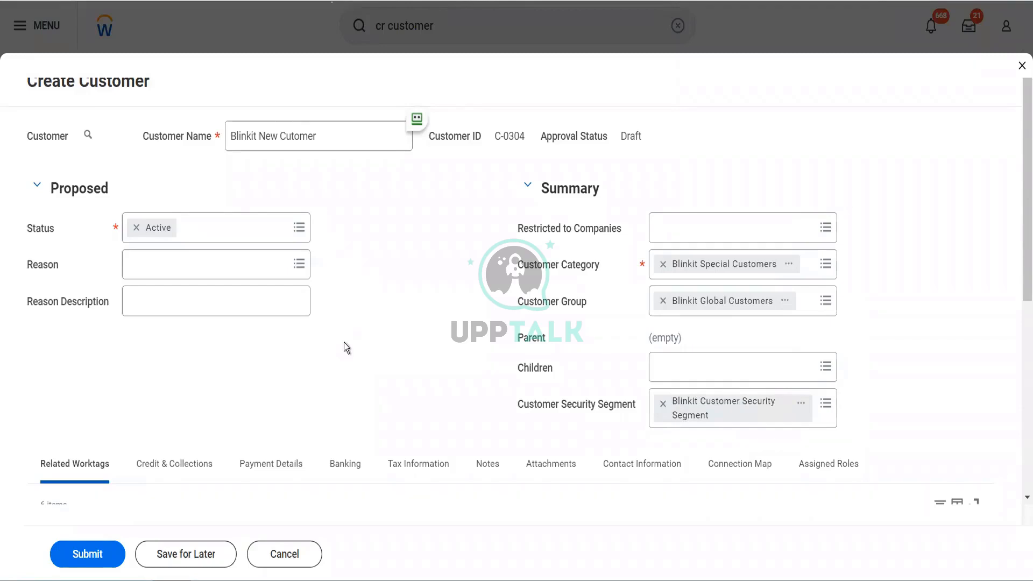
Submit the new customer Blinkit New Cutomer and open its record.
scroll(298, 424, "down", 3)
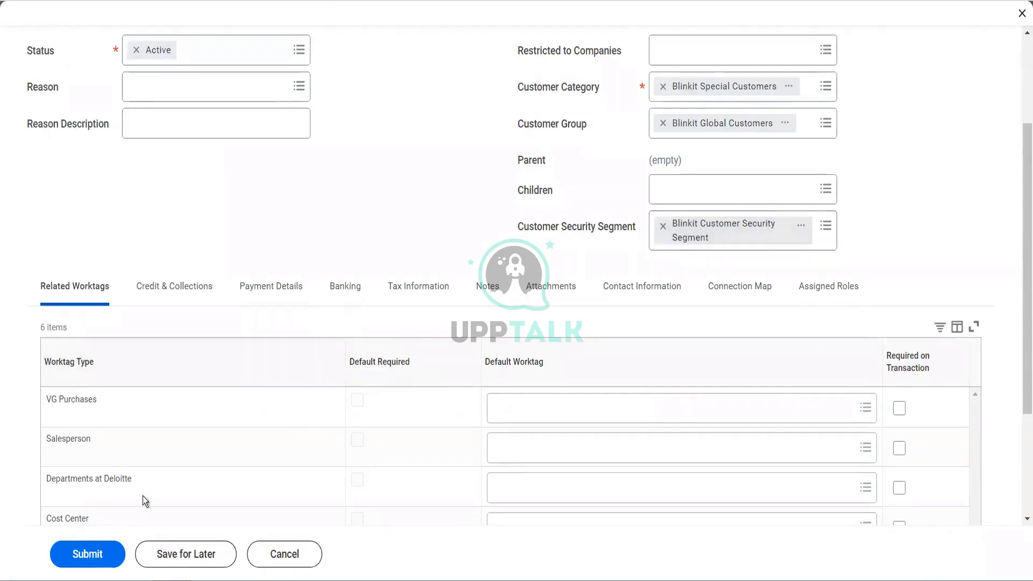
left_click(89, 559)
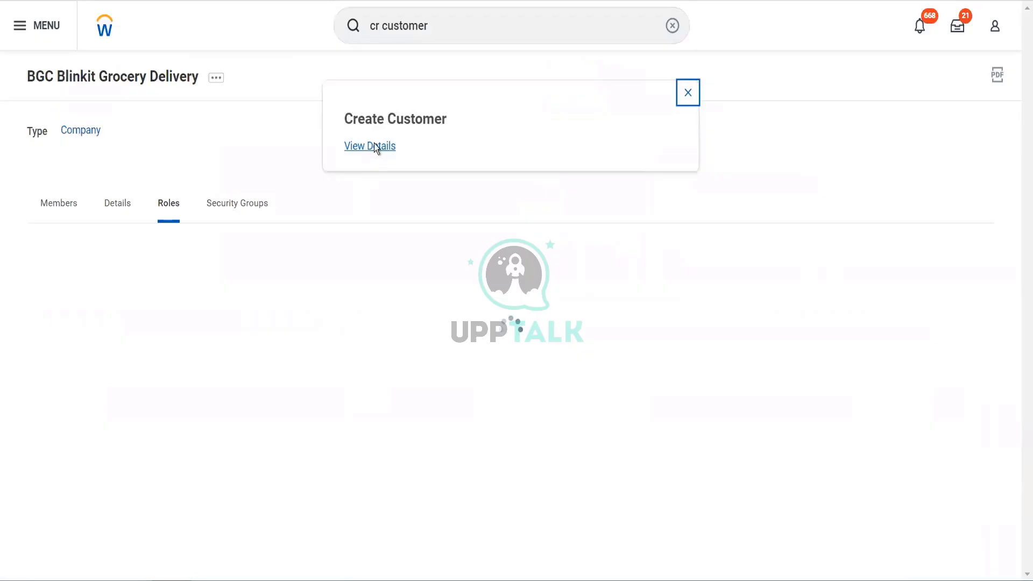
left_click(375, 147)
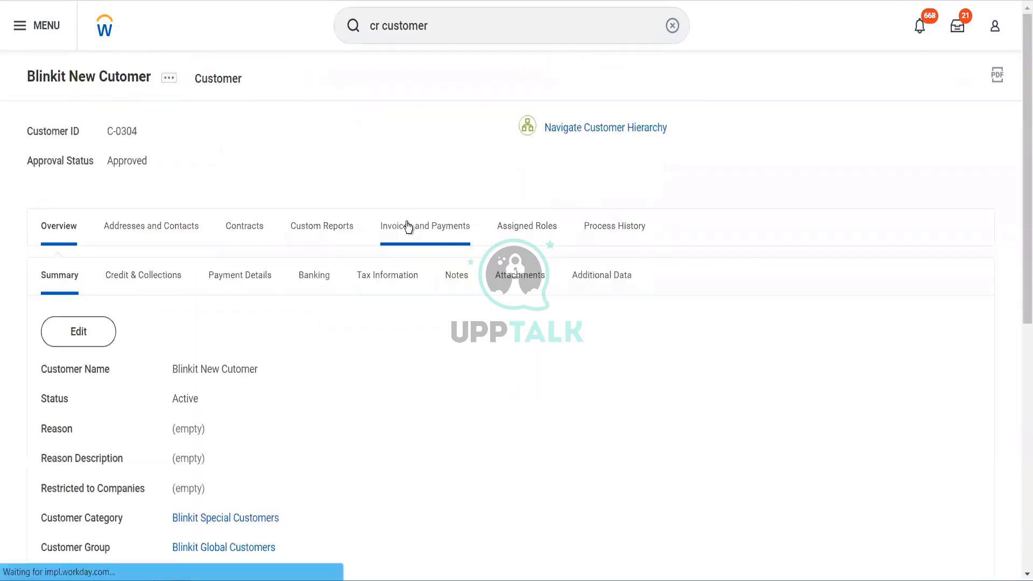
Open the customer's security segment, check its companies and customers in the edit form, and leave without changing anything.
left_click(429, 24)
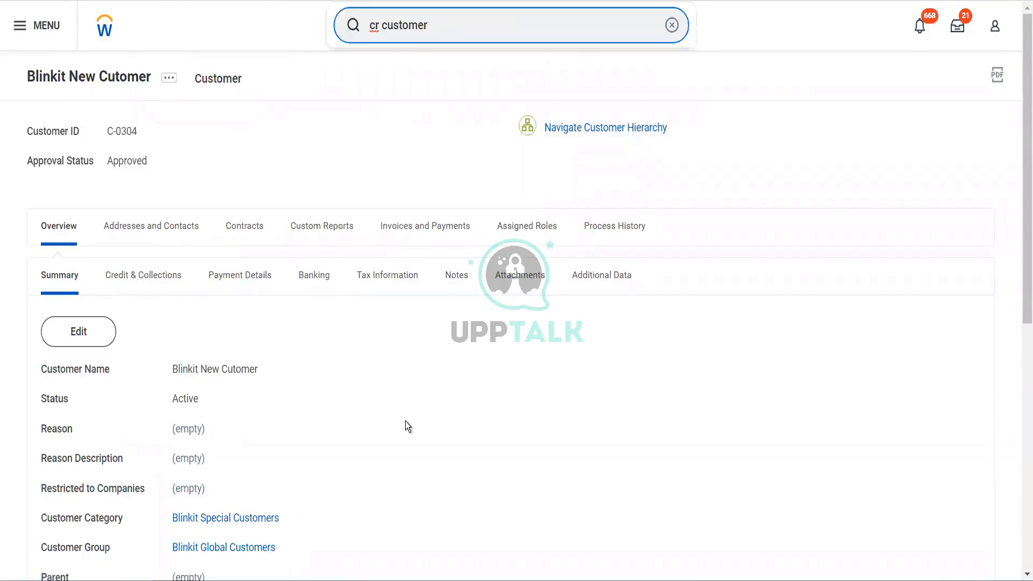
scroll(405, 421, "down", 5)
left_click(297, 337)
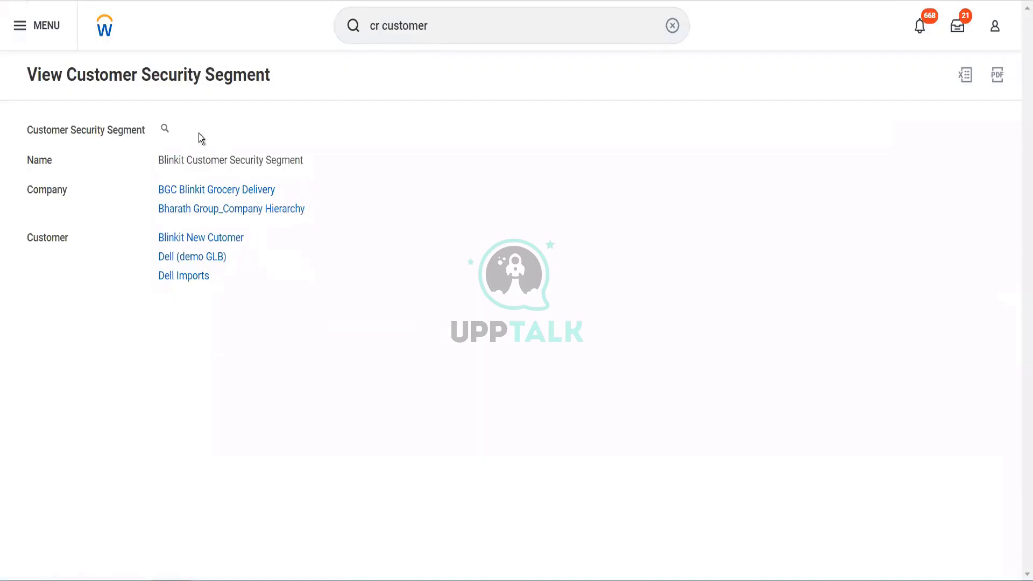
left_click(179, 131)
mouse_move(273, 183)
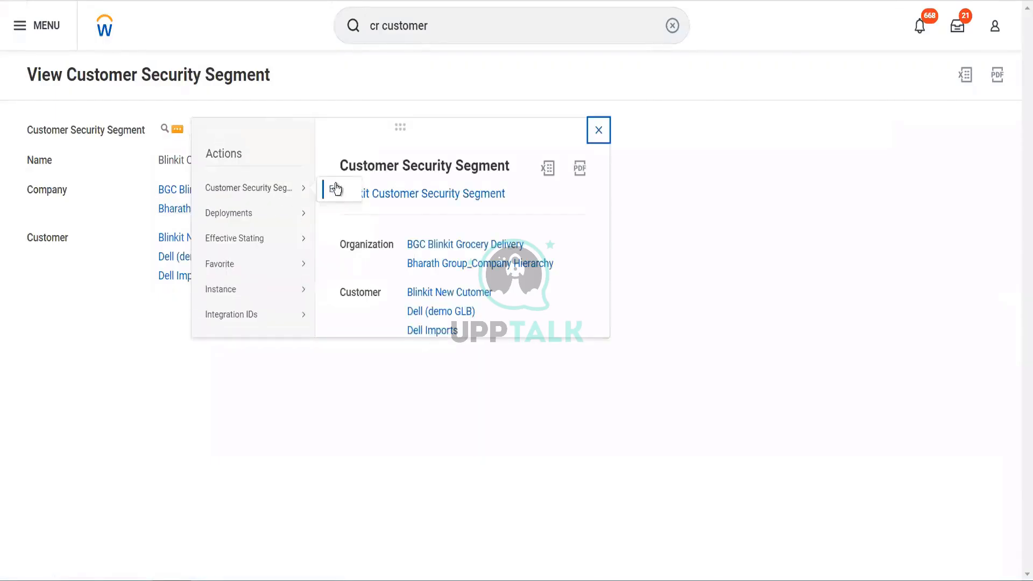
left_click(335, 188)
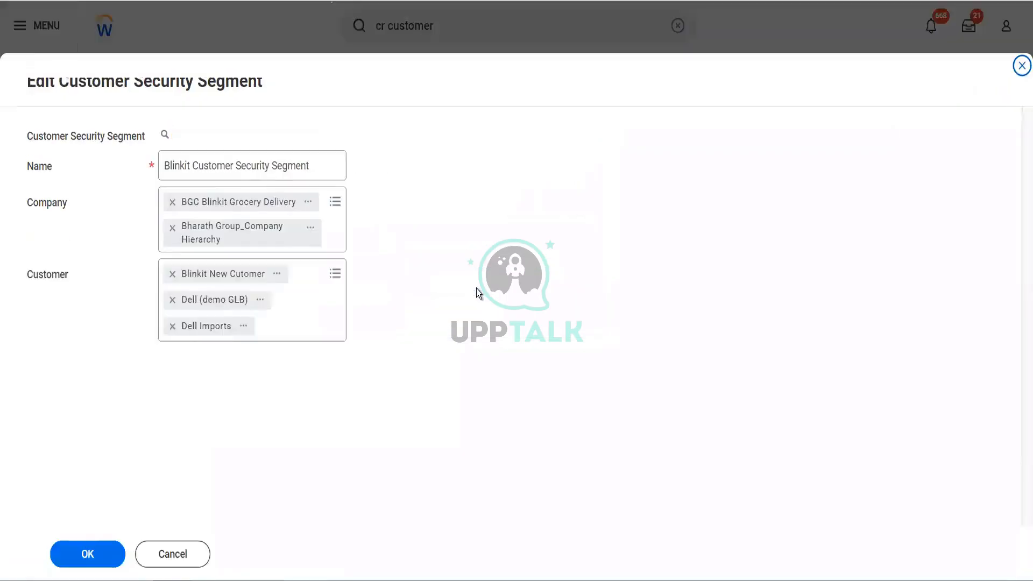
left_click(186, 555)
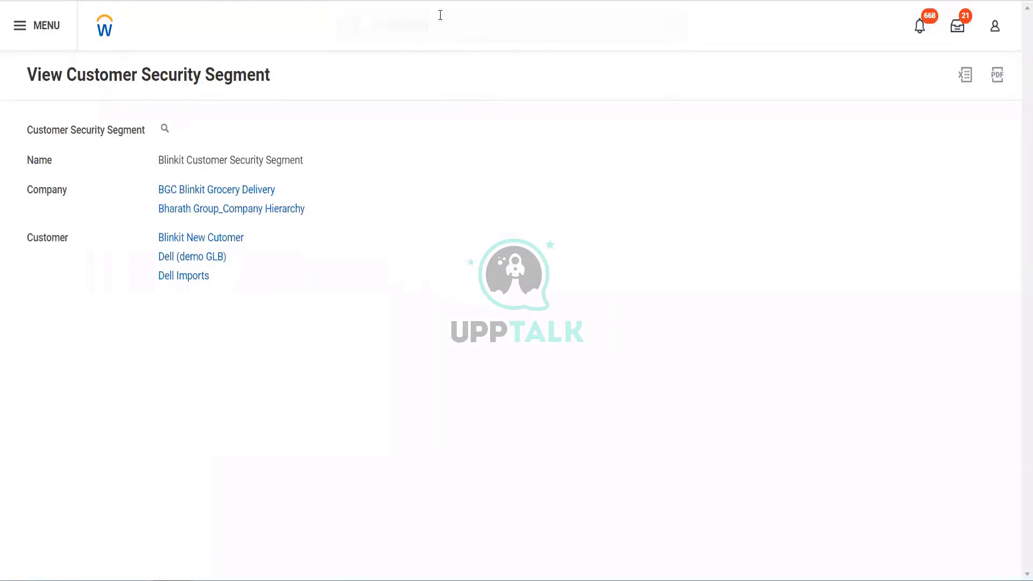
Find the View Security Group report by searching for "view sec group" and view the Blinkit Segment Security group.
left_click(438, 15)
type("view se")
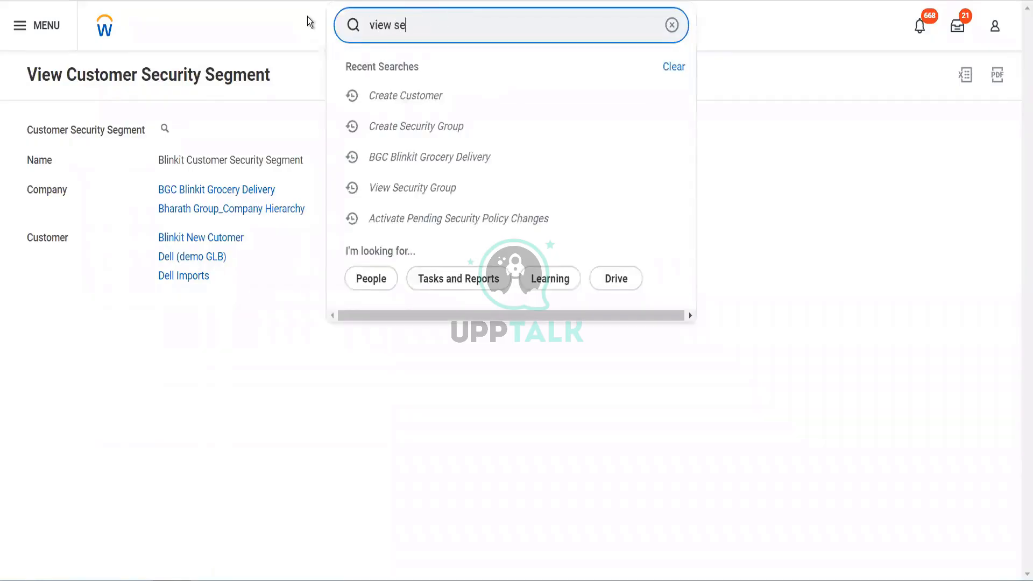
type("c group")
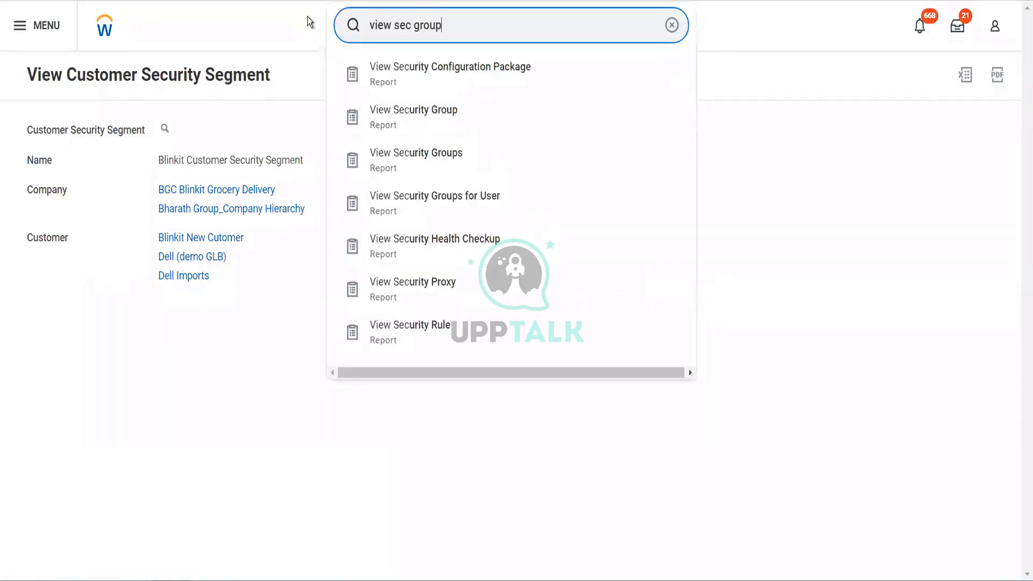
left_click(405, 79)
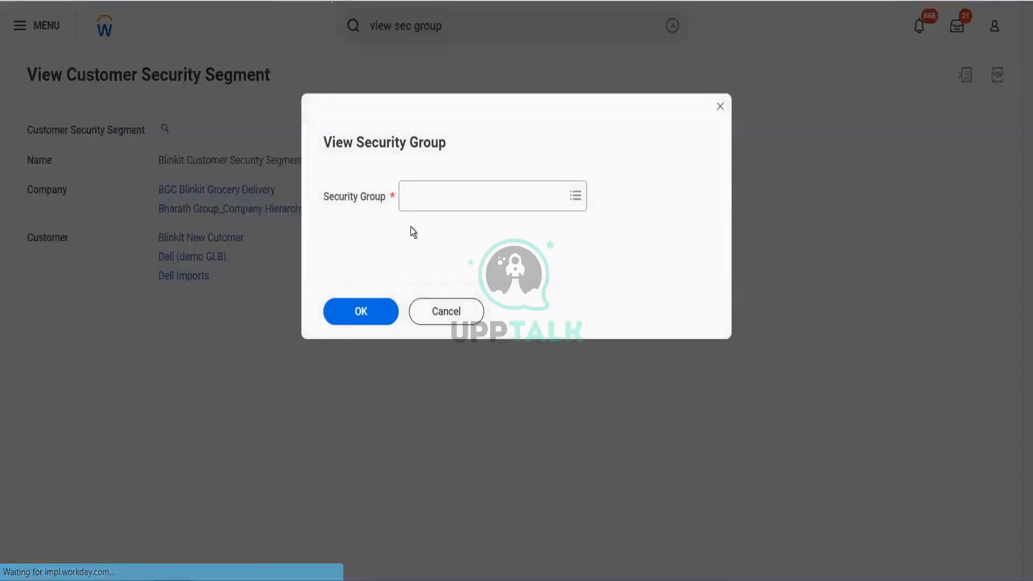
left_click(430, 199)
type("blinkit")
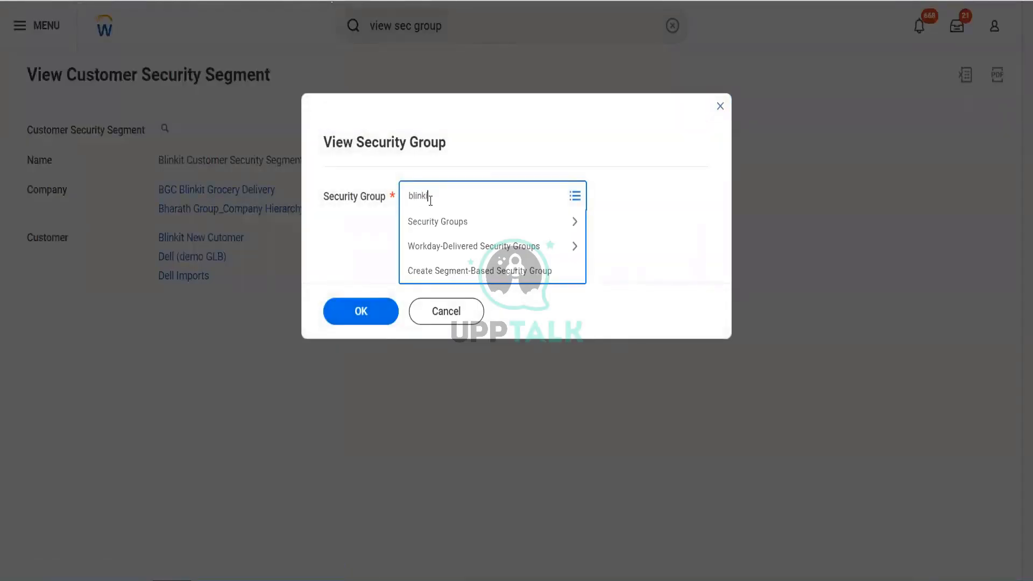
key("Return")
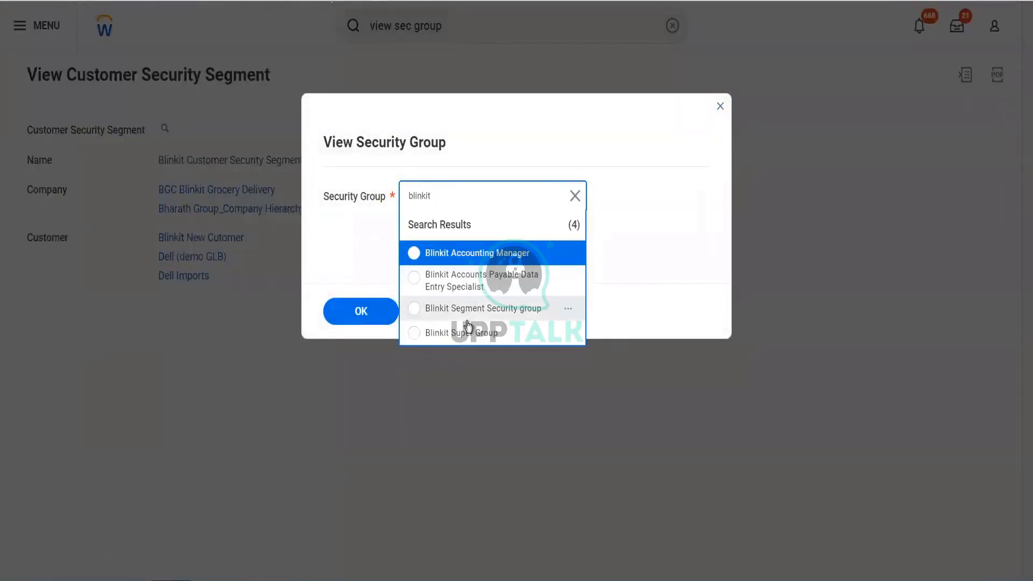
left_click(414, 308)
left_click(374, 319)
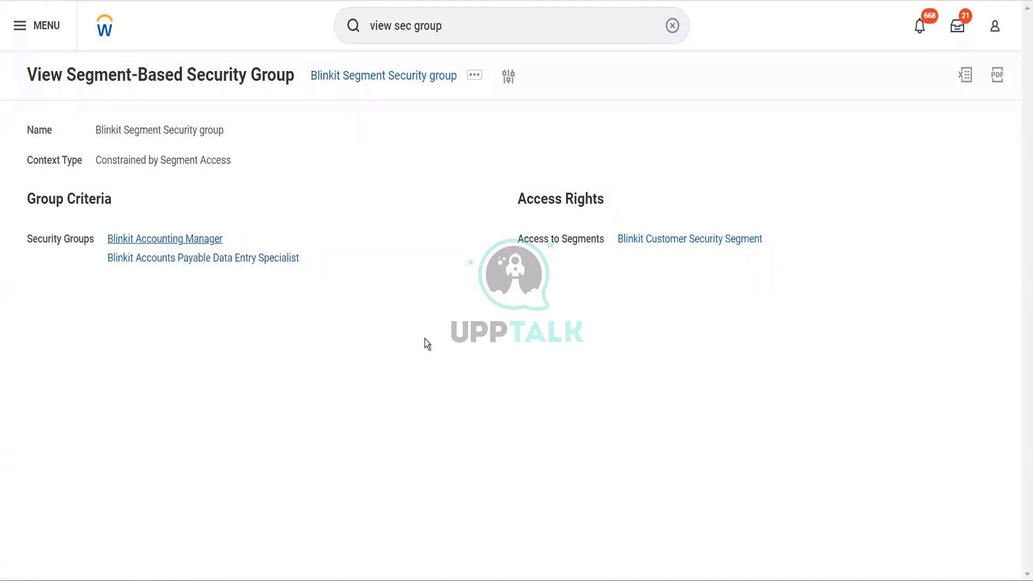
Check the current role assignments of the Blinkit Accounting Manager assignable role, and return to the segment-based security group.
scroll(466, 375, "down", 2)
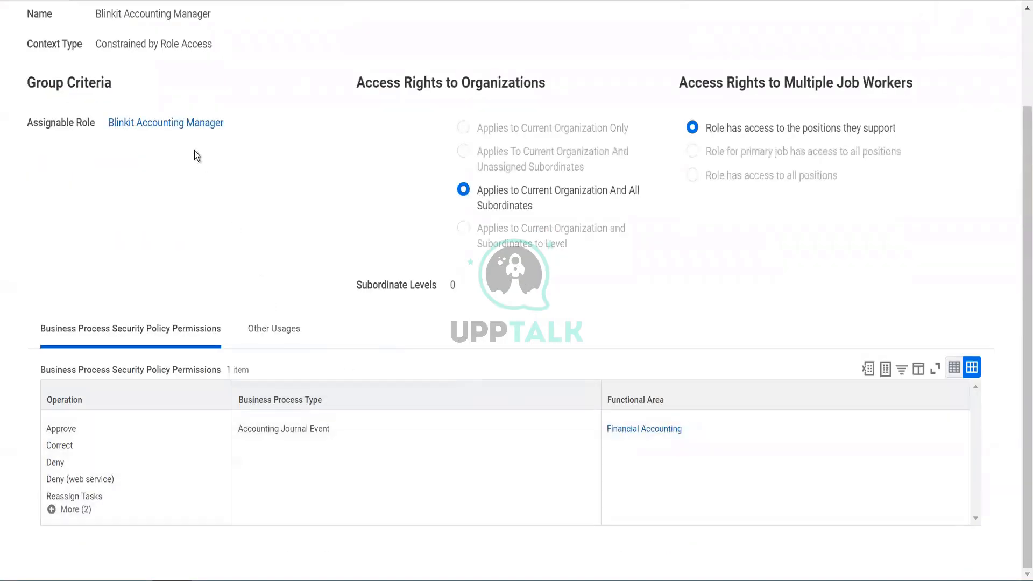
left_click(184, 125)
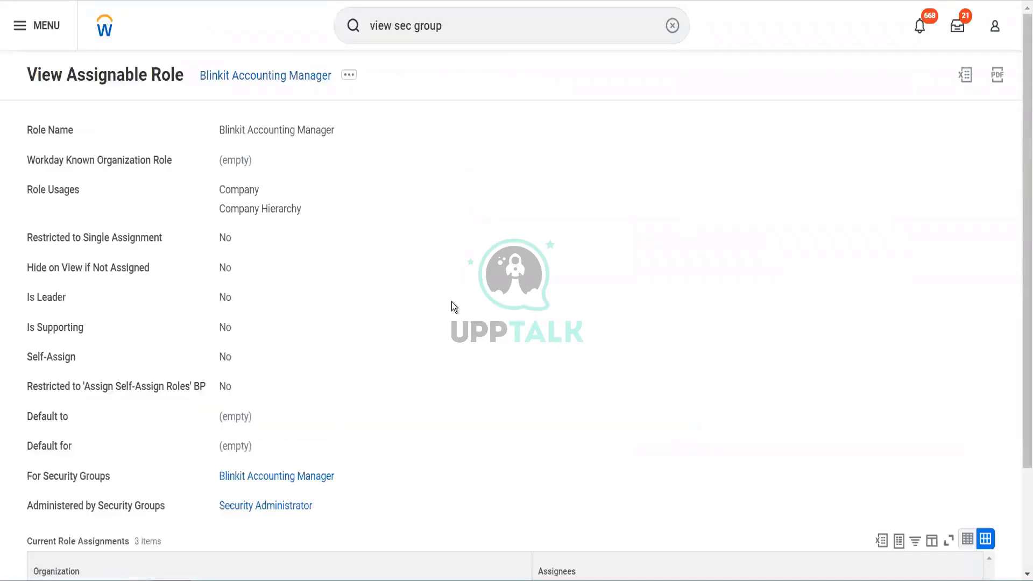
scroll(547, 473, "down", 2)
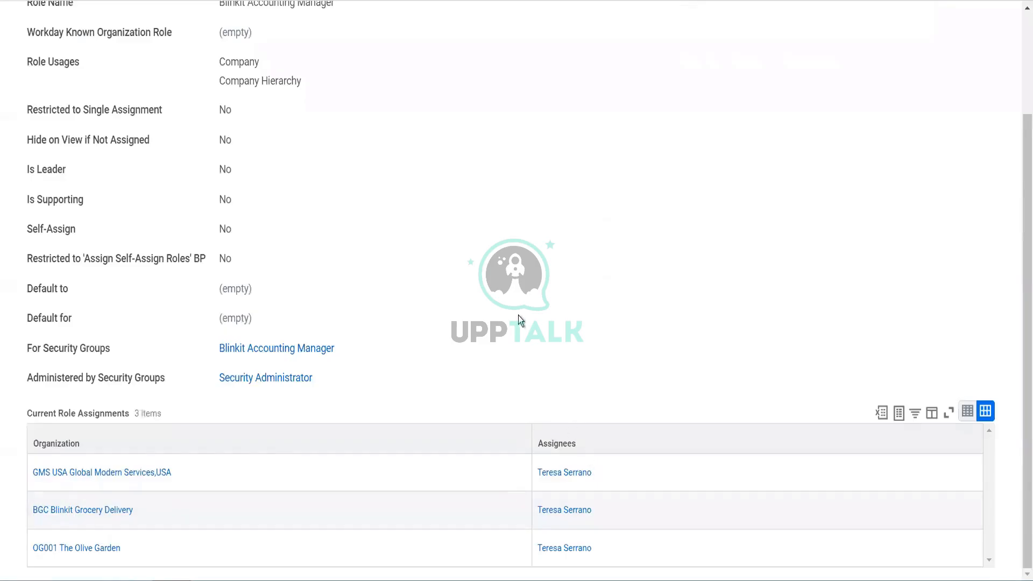
scroll(518, 315, "up", 2)
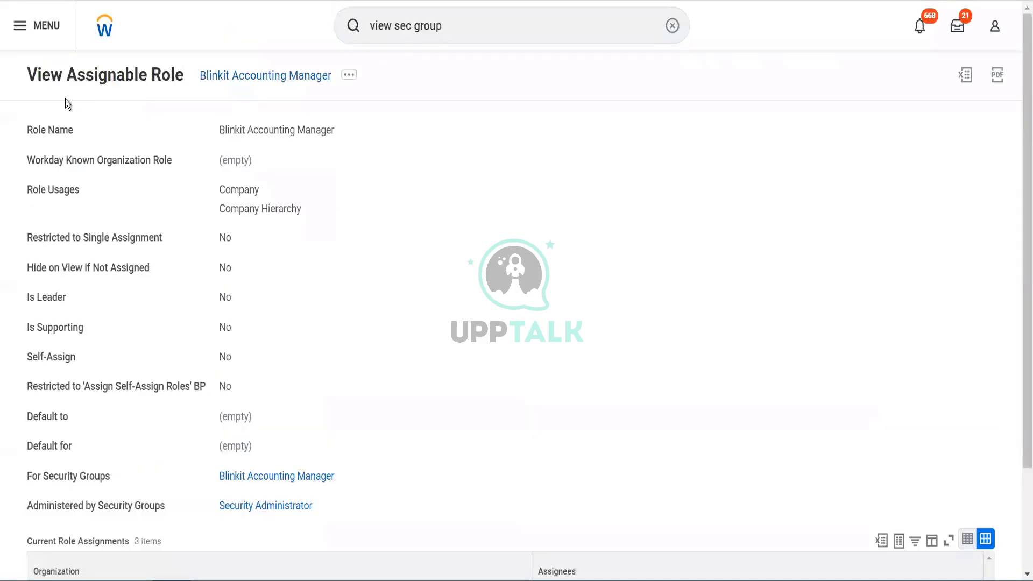
key("alt+Left")
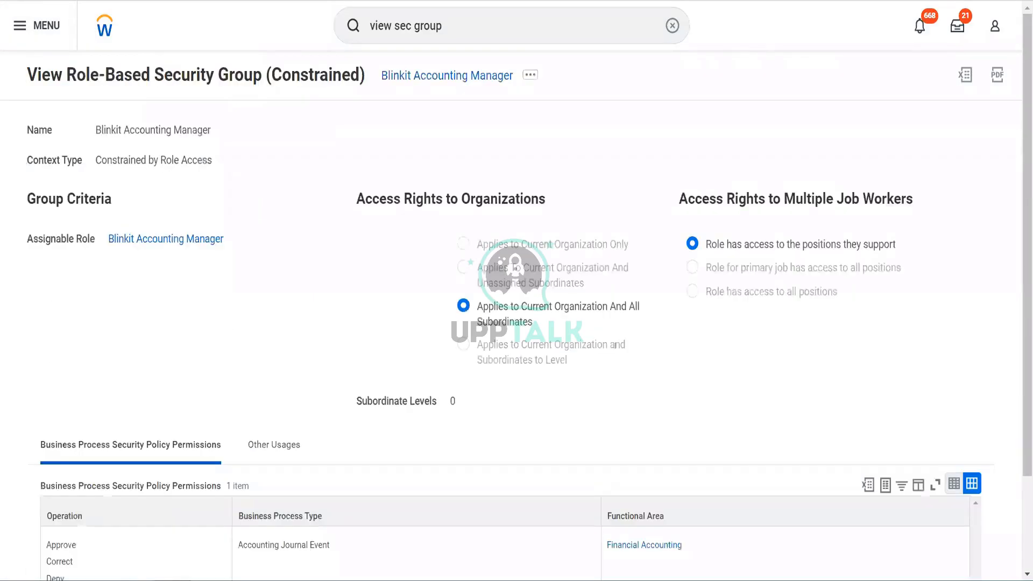
key("alt+Left")
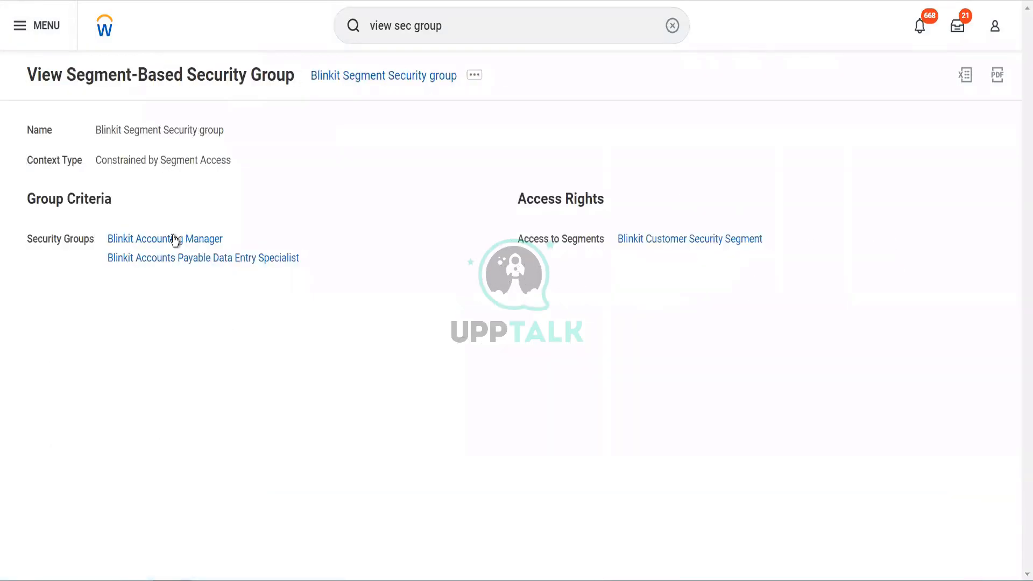
Check the assignable role and current role assignments of the Blinkit Accounts Payable Data Entry Specialist group.
left_click(163, 259)
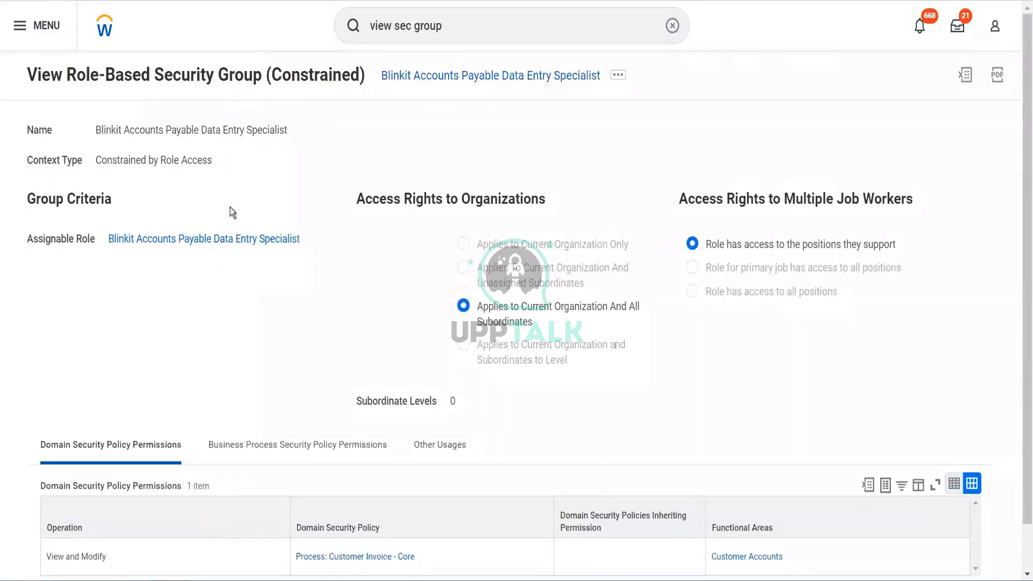
scroll(217, 189, "down", 1)
left_click(218, 190)
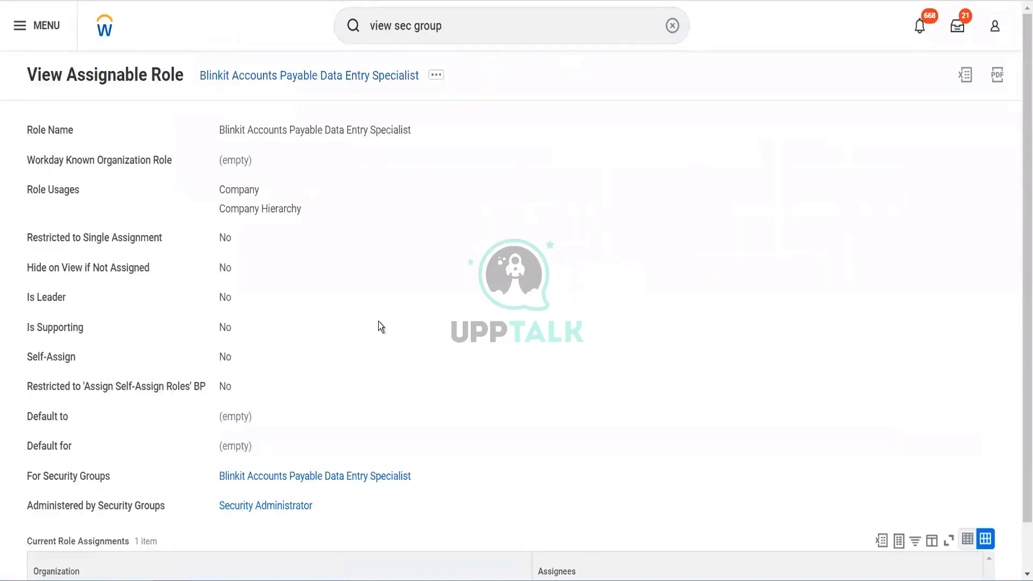
scroll(378, 321, "down", 1)
scroll(541, 312, "up", 1)
Find the Start Proxy task by searching for "start prox" and start acting as the role assignee, entering the assignee's username.
left_click(465, 38)
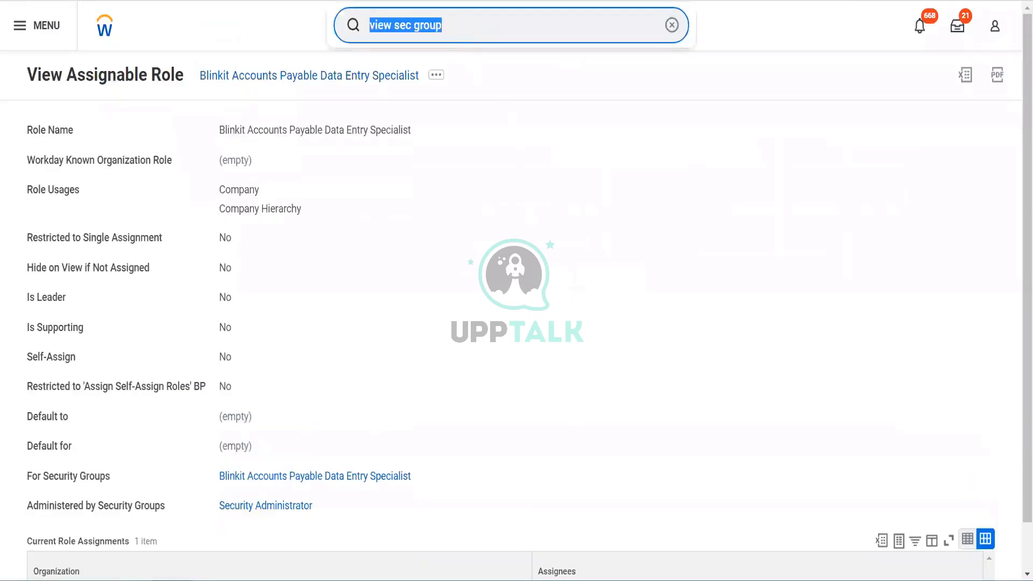
type("start prox")
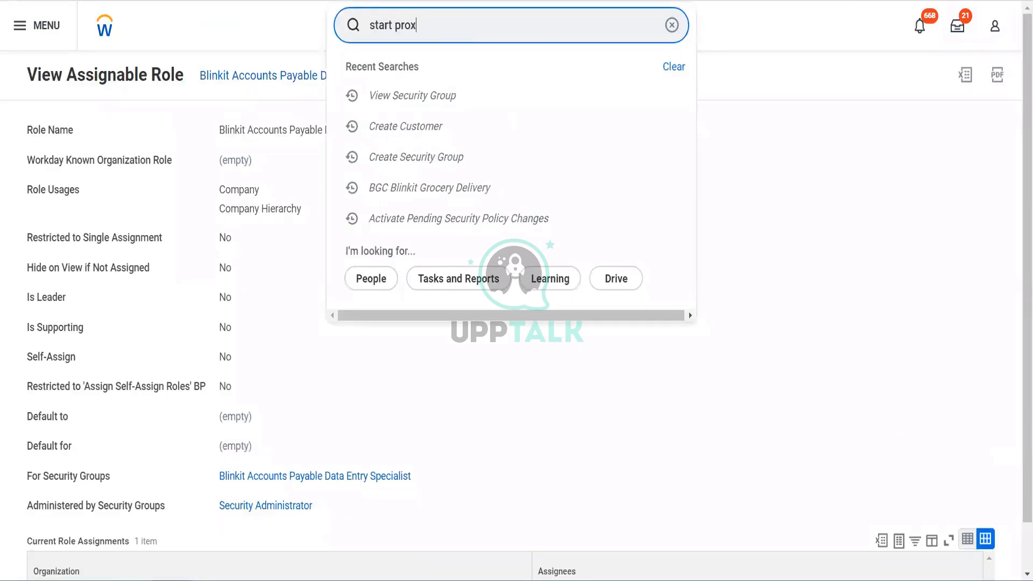
left_click(409, 77)
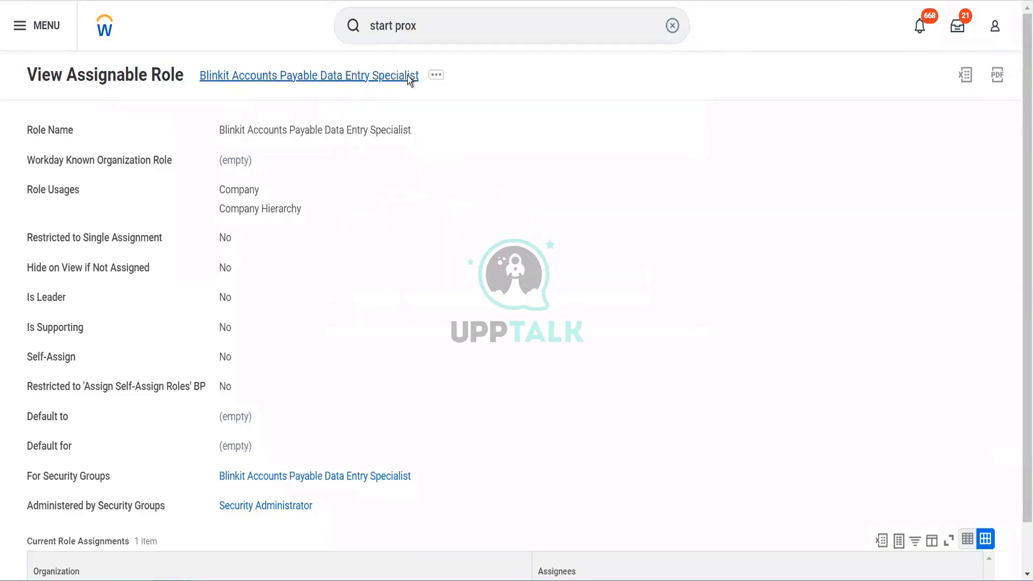
left_click(218, 148)
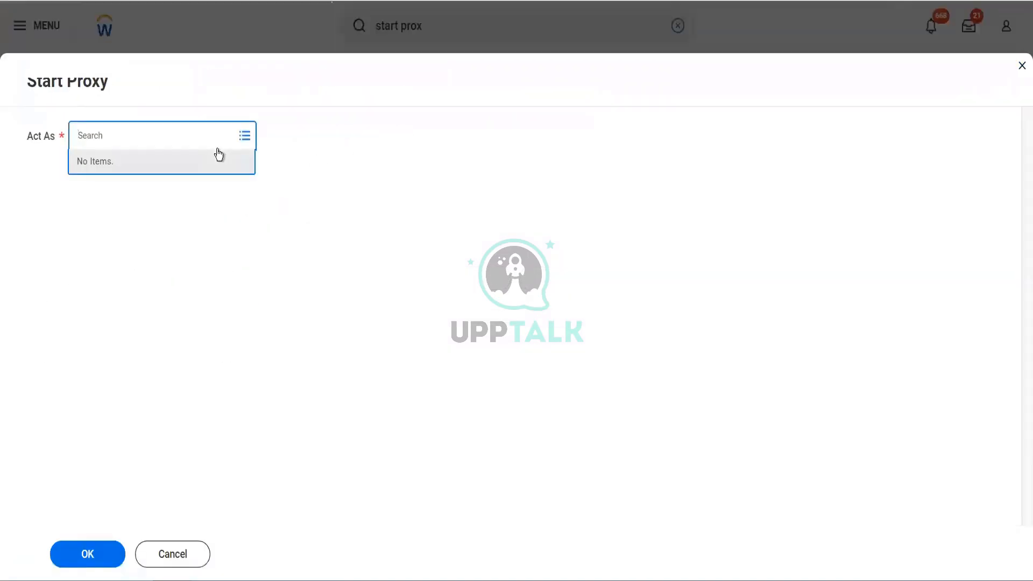
type("lmcneil")
key("Return")
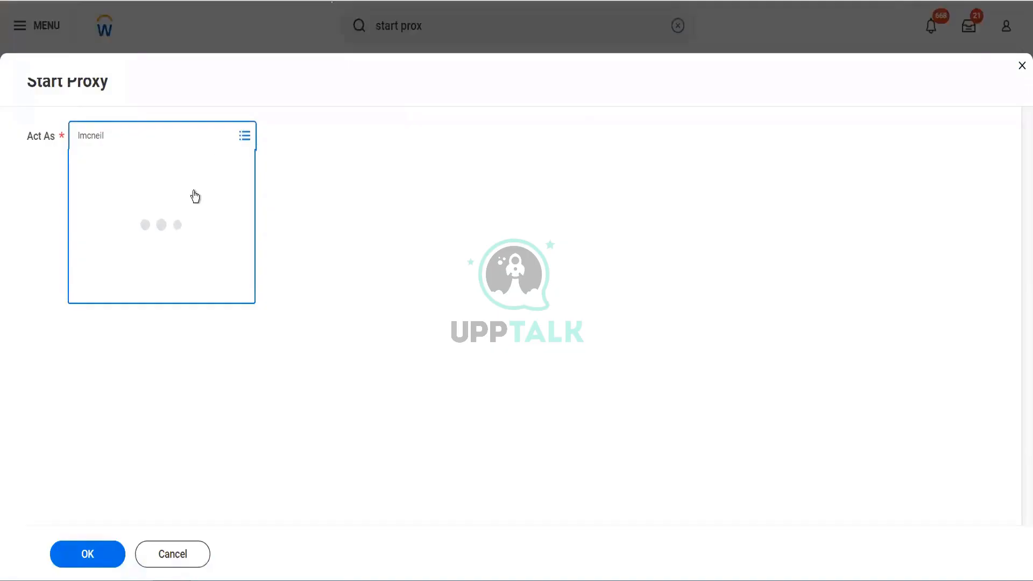
left_click(82, 557)
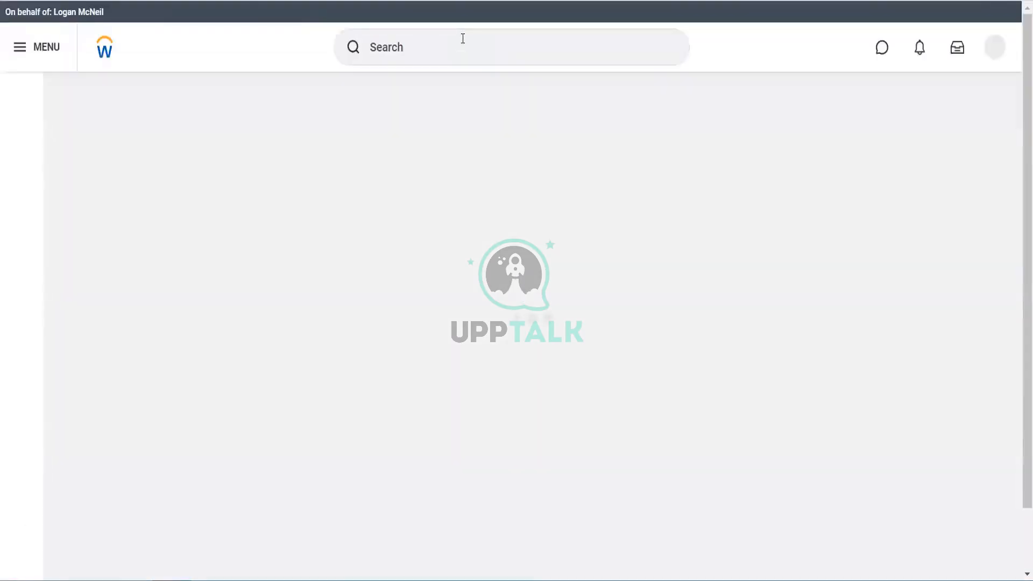
Search for the Blinkit customers with the prefixed query "Customer: Blinkit".
left_click(463, 38)
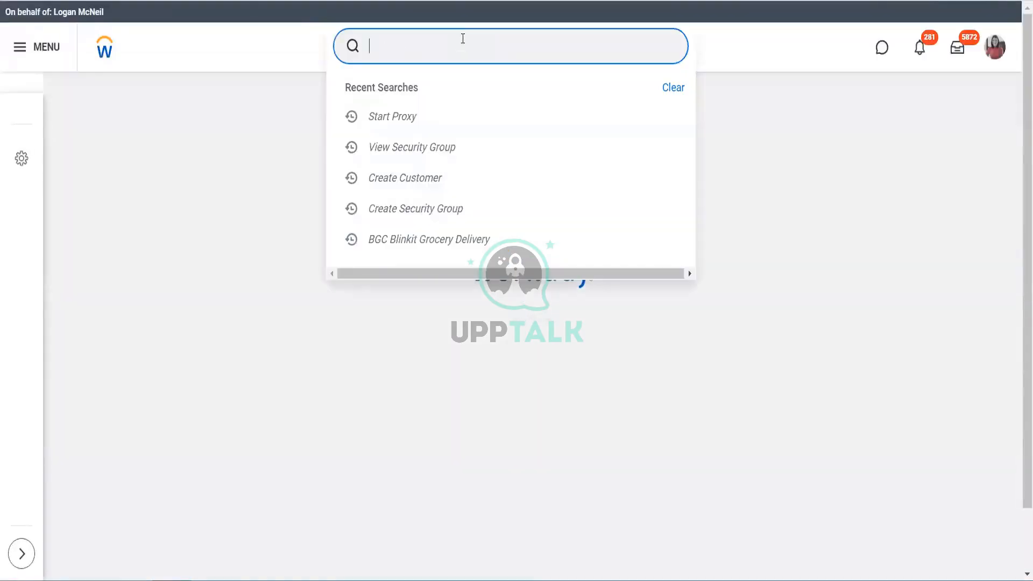
type("Customer:")
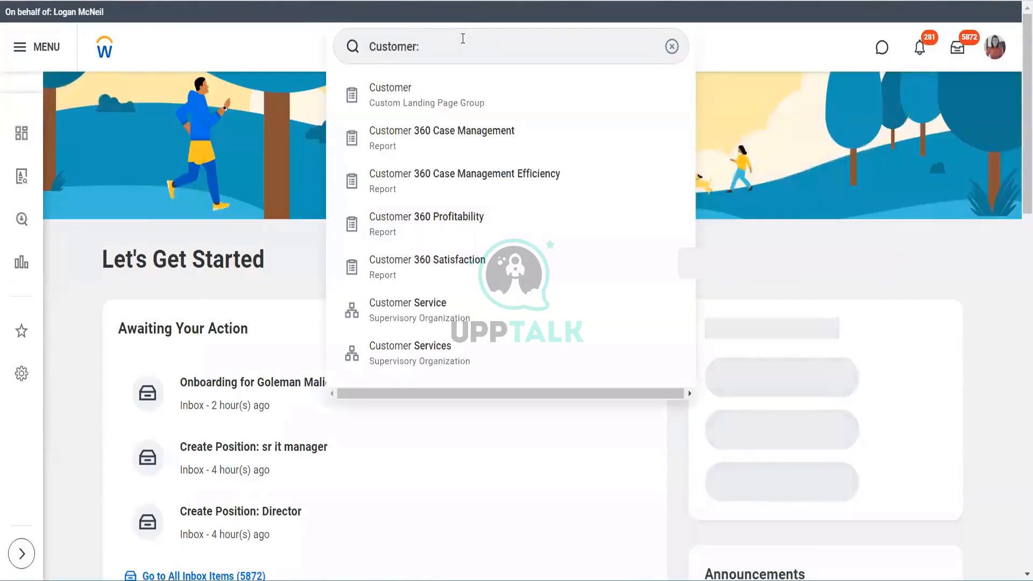
left_click(453, 47)
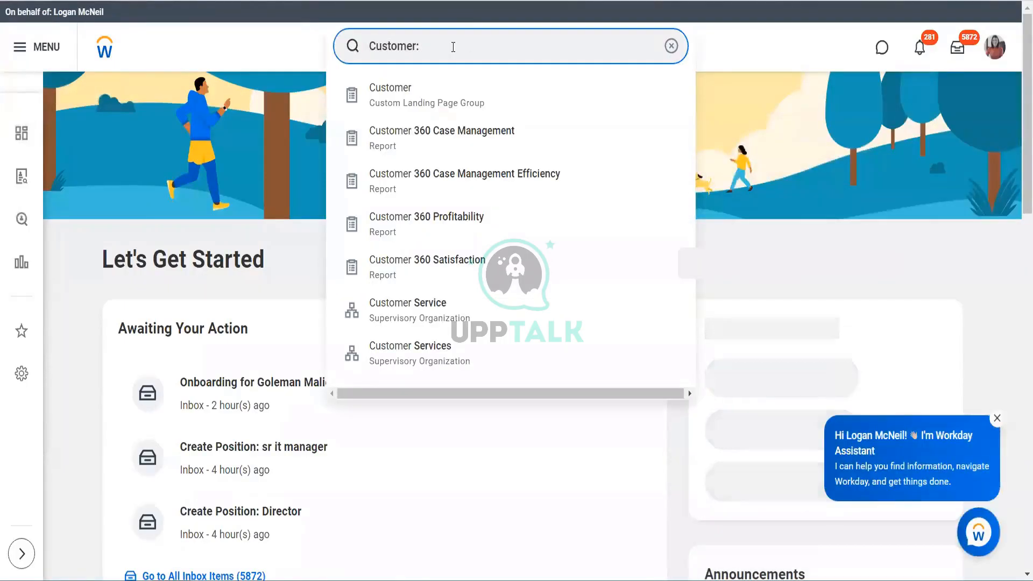
type("Blinkit")
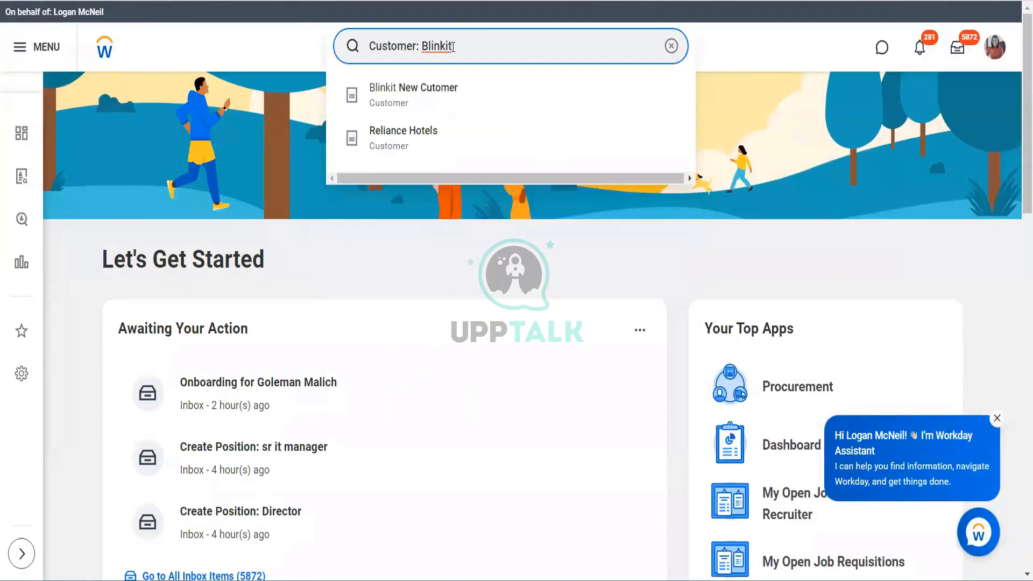
Replace the searched customer name with Dell and run the query "Customer: Dell".
key("BackSpace")
key("BackSpace")
key("BackSpace")
key("BackSpace")
key("BackSpace")
key("BackSpace")
key("BackSpace")
type("Dell")
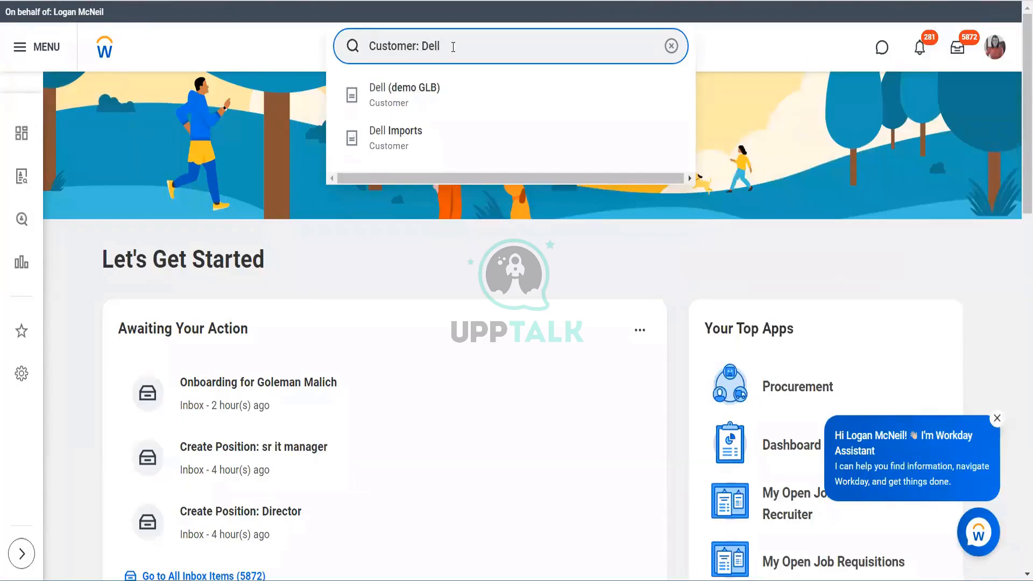
key("Return")
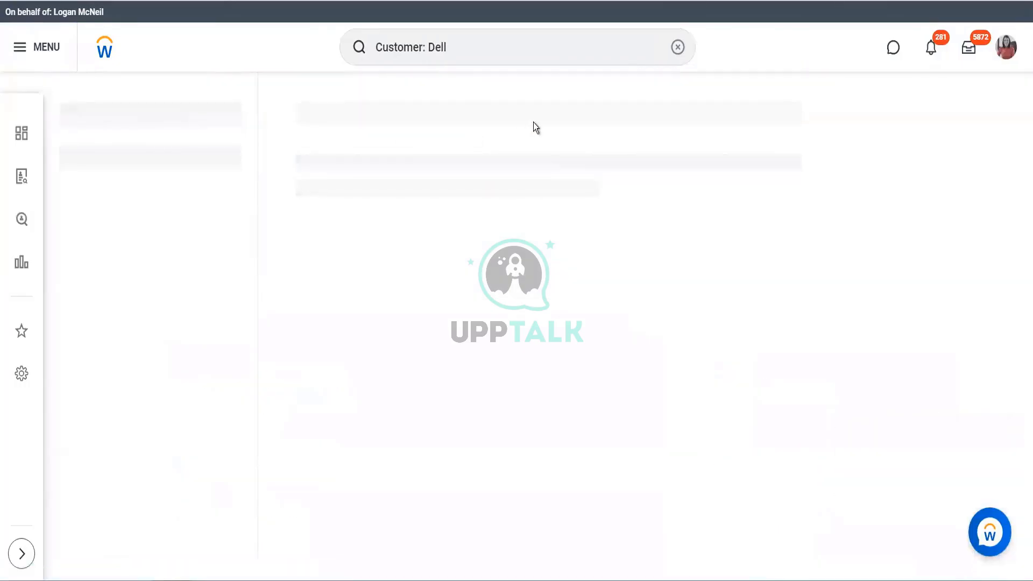
left_click(481, 48)
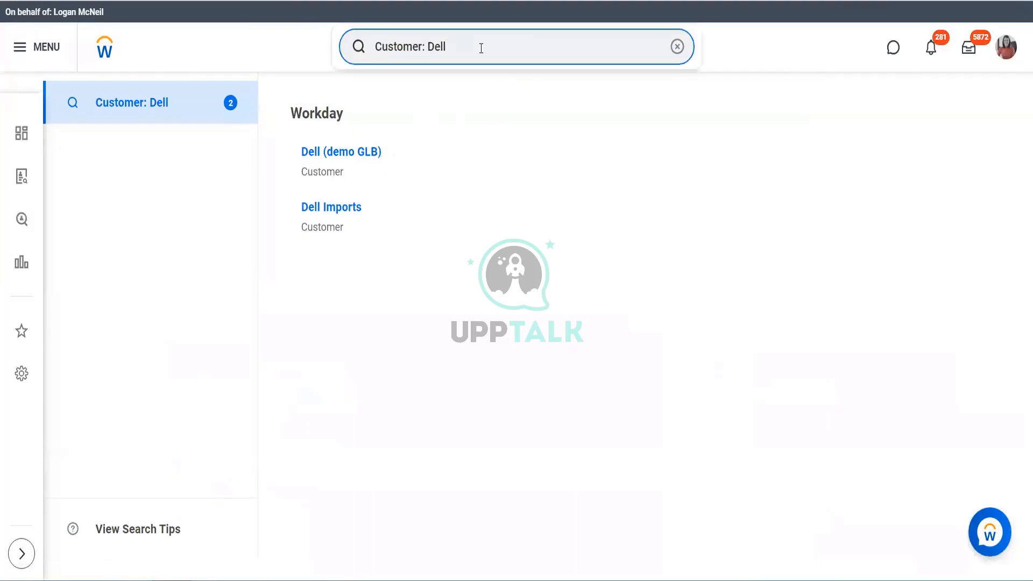
left_click(383, 45, "shift")
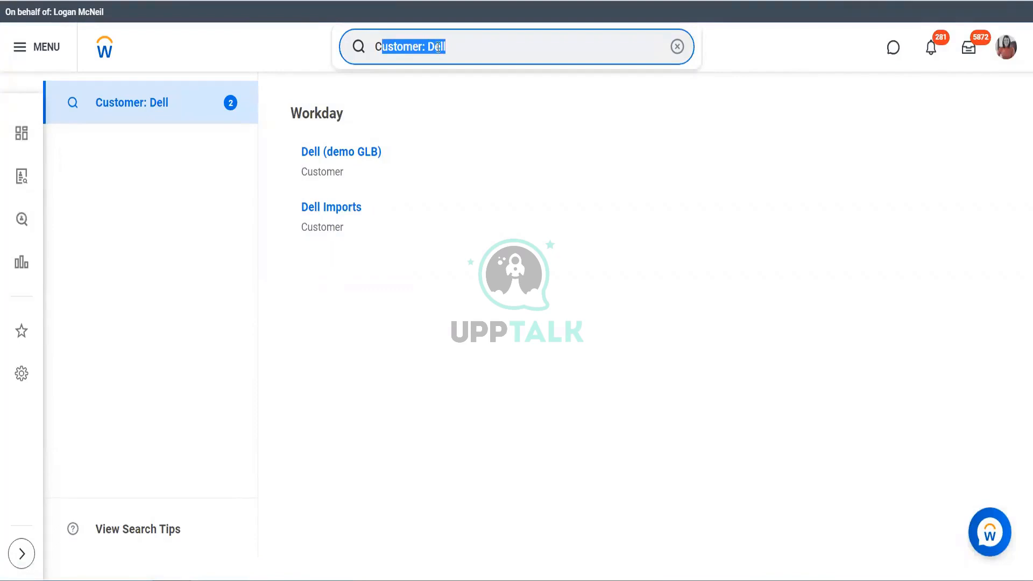
left_click(461, 55)
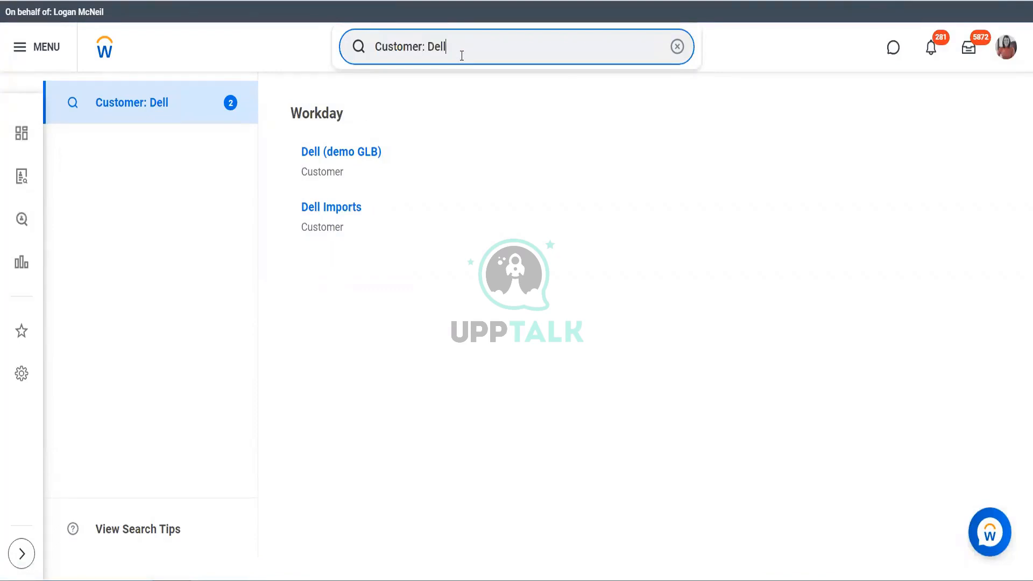
Open the Dell (demo GLB) customer and check its customer security segment and the related actions available for it.
left_click(362, 153)
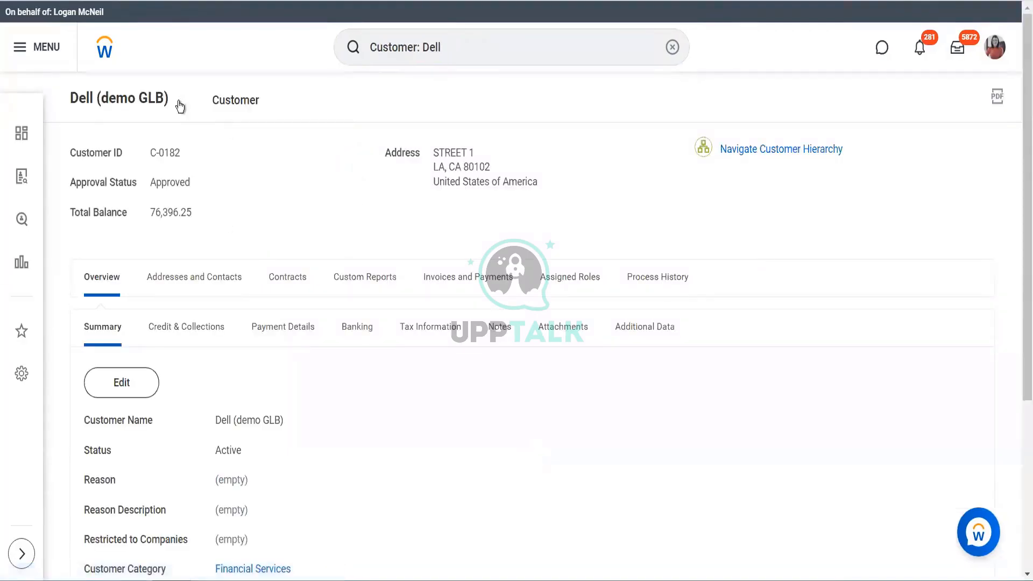
scroll(360, 419, "down", 5)
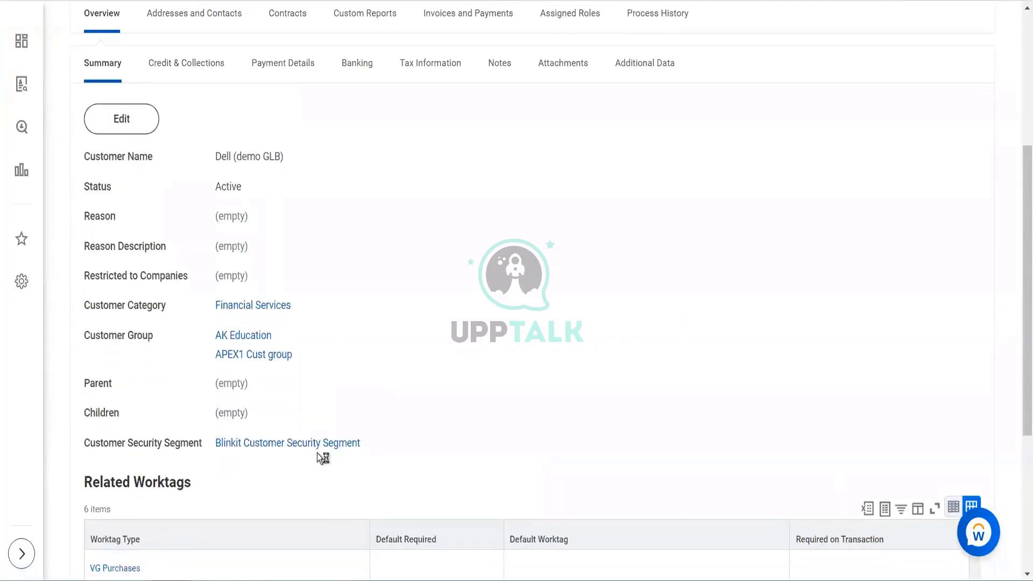
scroll(340, 292, "up", 5)
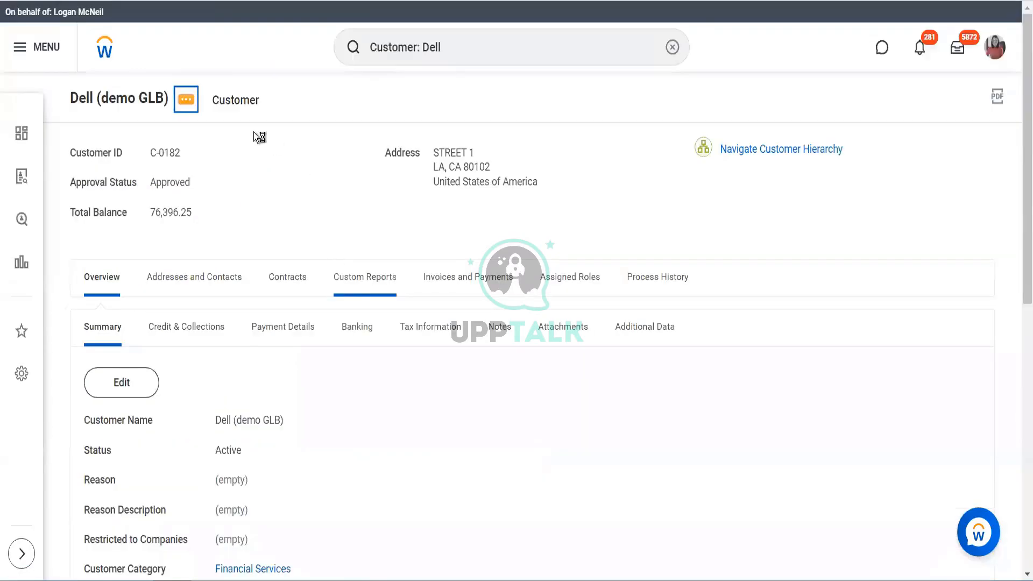
left_click(188, 107)
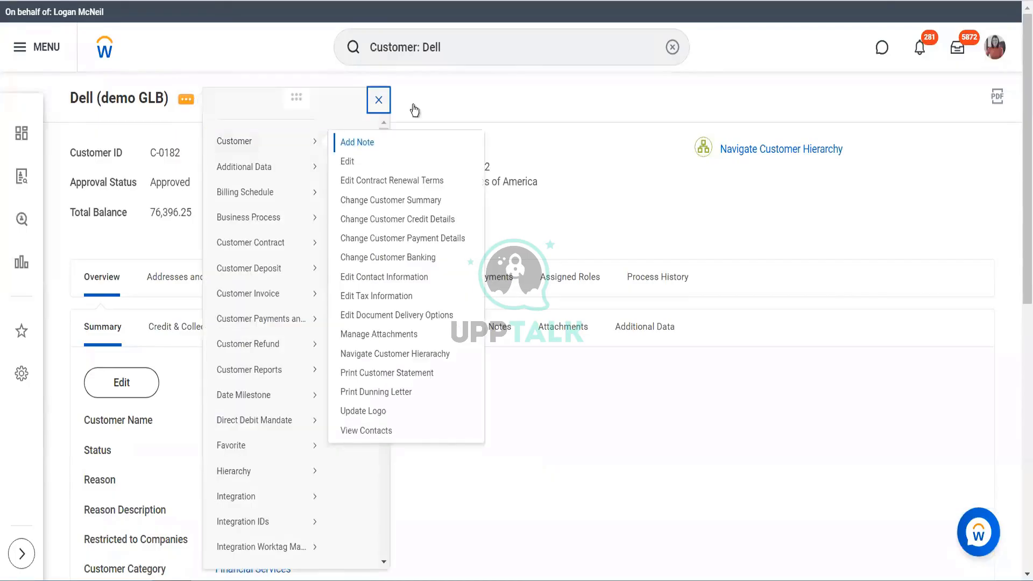
Leave the customer's related actions and open the View Security Group report by searching for "view sec group".
left_click(458, 35)
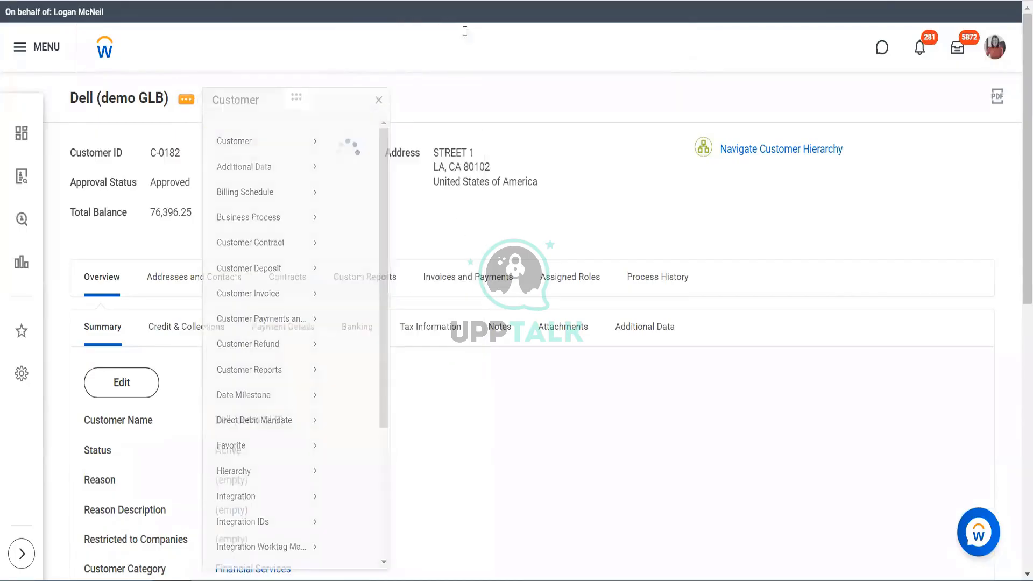
left_click_drag(440, 46, 344, 36)
key("BackSpace")
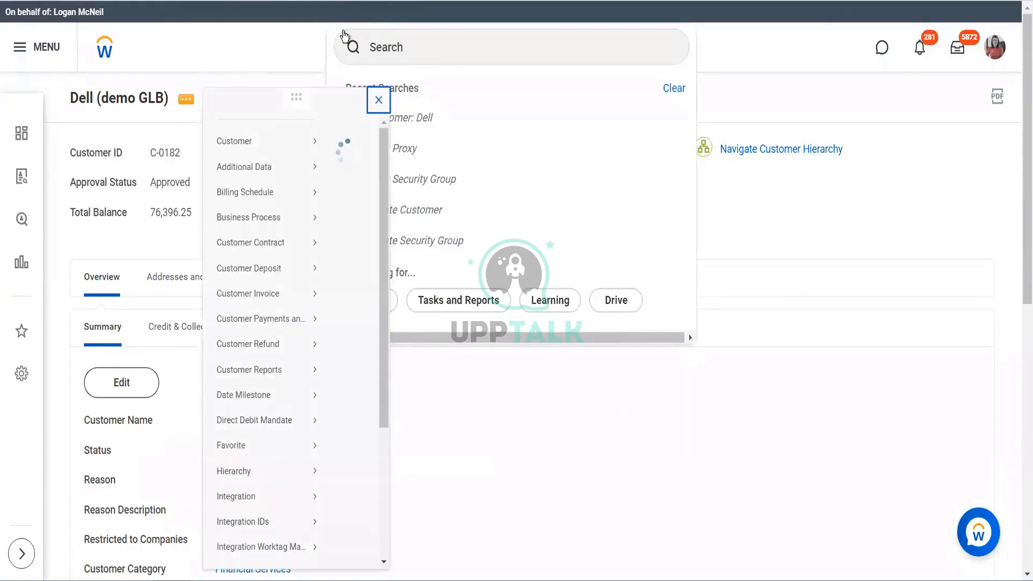
left_click(424, 55)
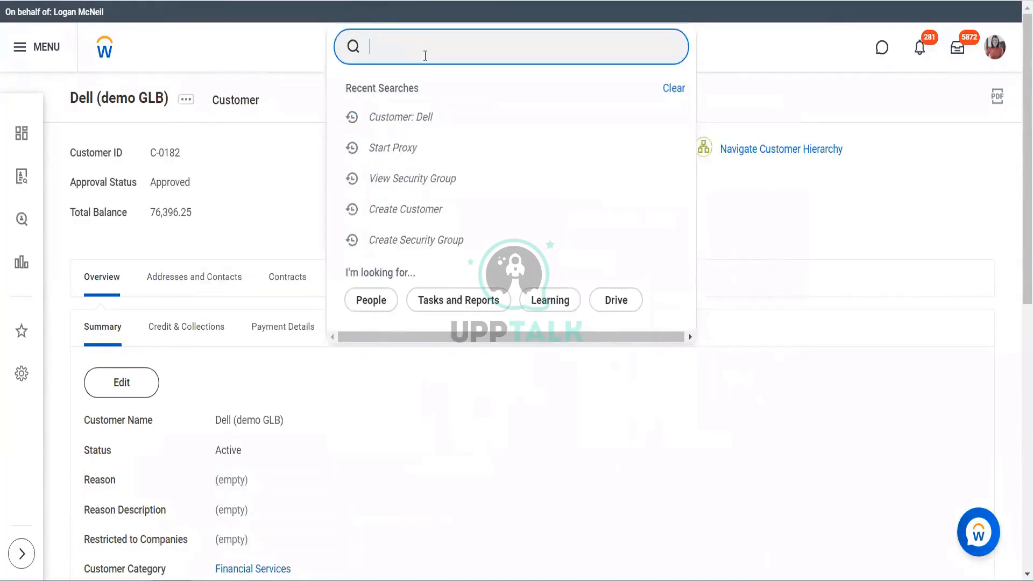
type("view sec group")
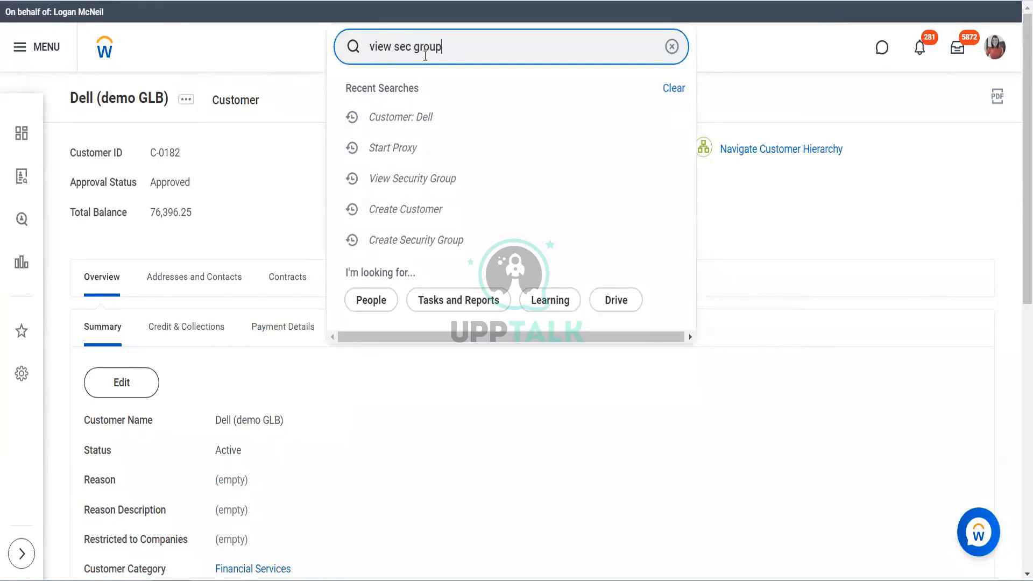
left_click(422, 88)
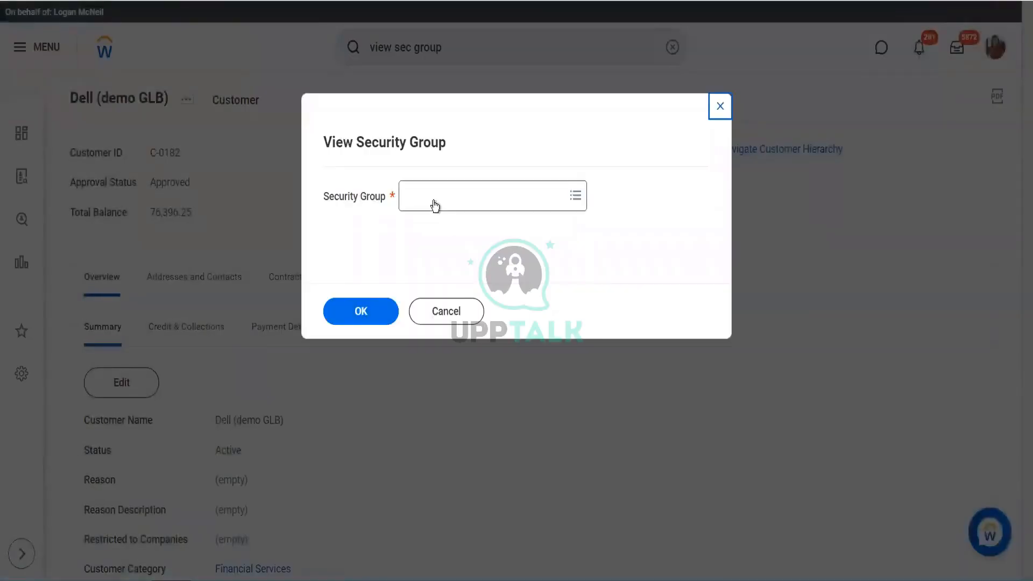
Look up "blinkit" to view the Blinkit Segment Security group, and open the Blinkit Customer Security Segment it has access to.
left_click(433, 199)
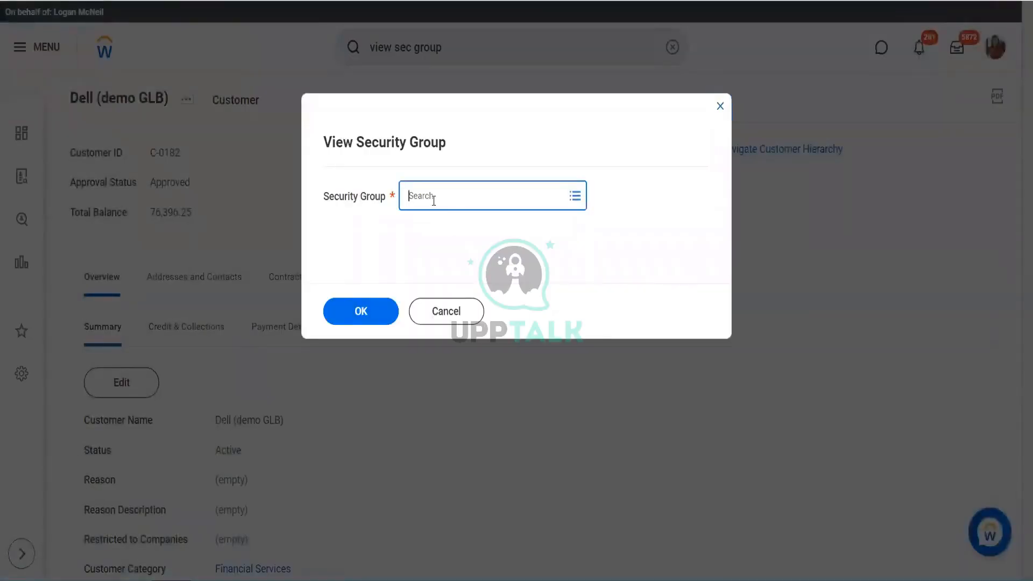
type("blinkit")
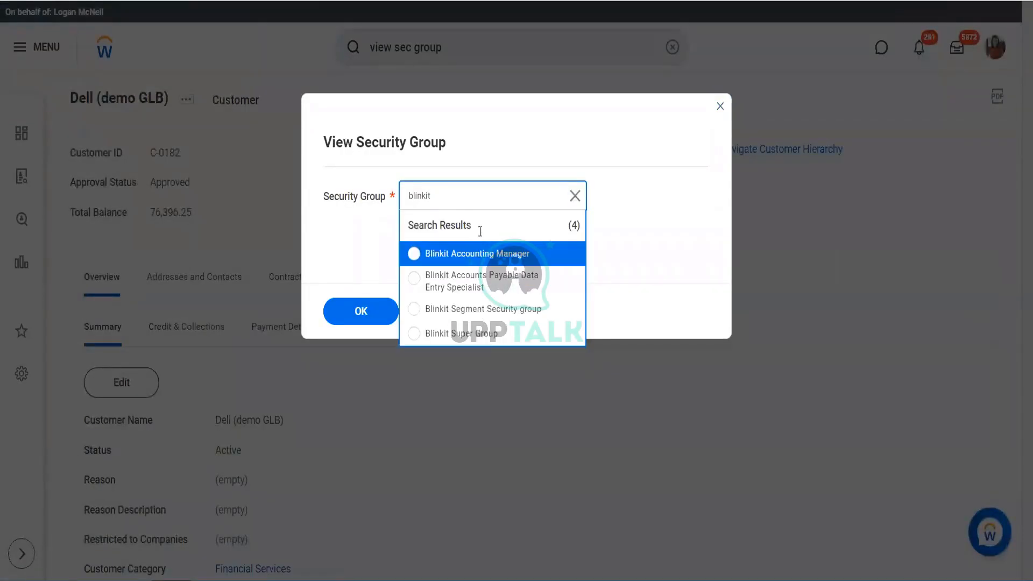
left_click(472, 316)
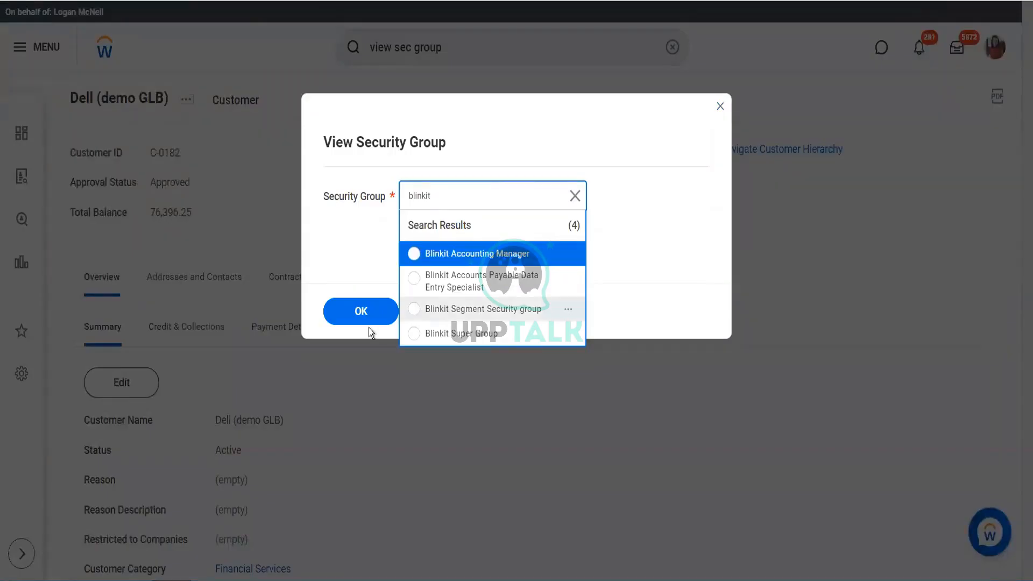
left_click(367, 317)
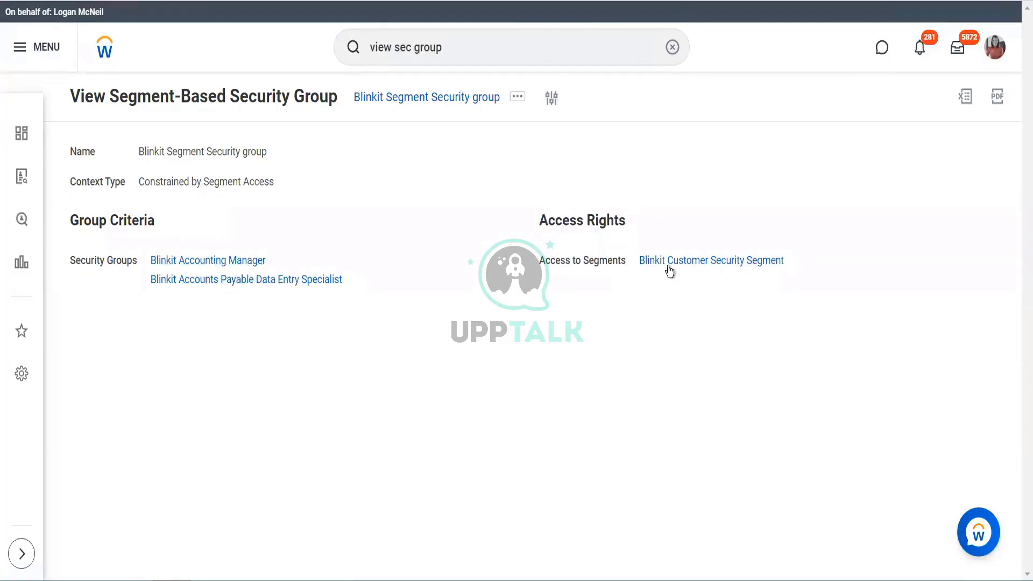
left_click(685, 281)
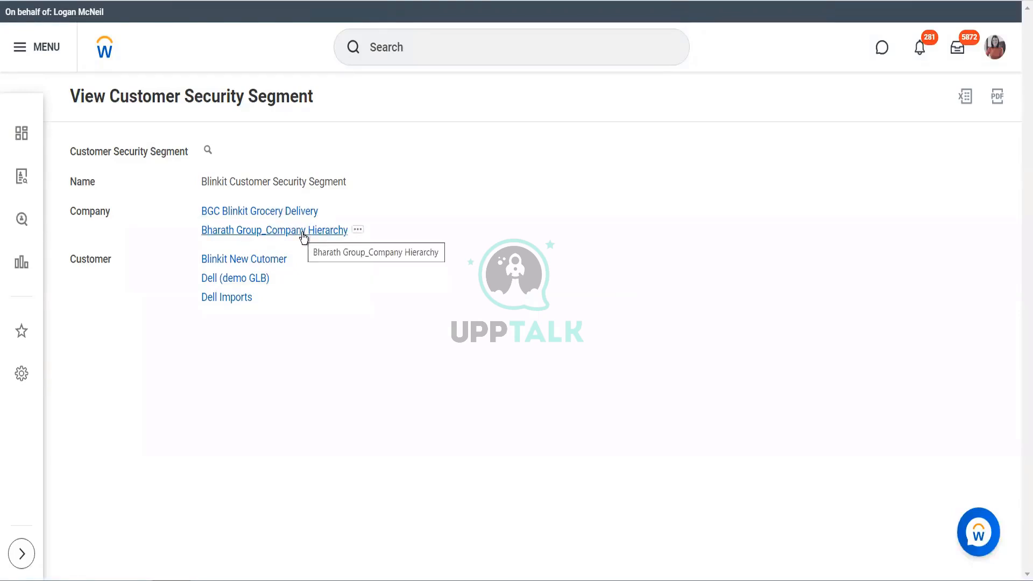
Open the BGC Blinkit Grocery Delivery company in a new tab and examine who is assigned to its accounting roles.
right_click(299, 209)
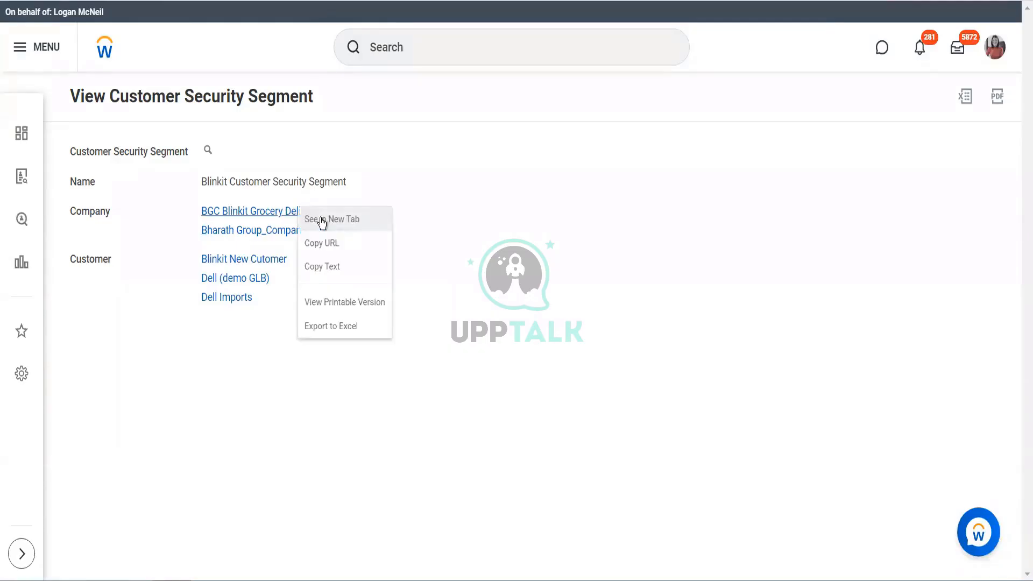
left_click(320, 217)
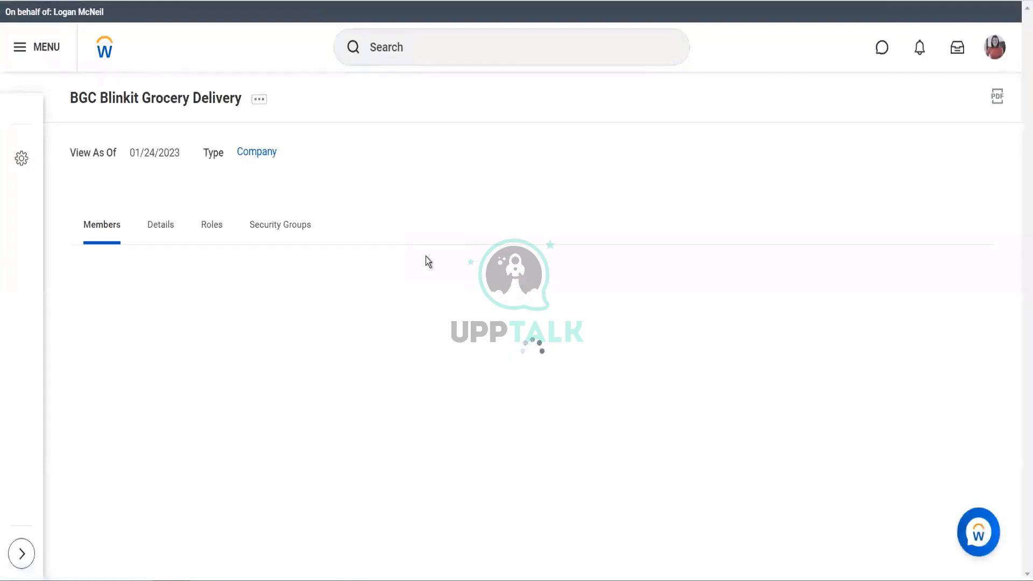
left_click(213, 226)
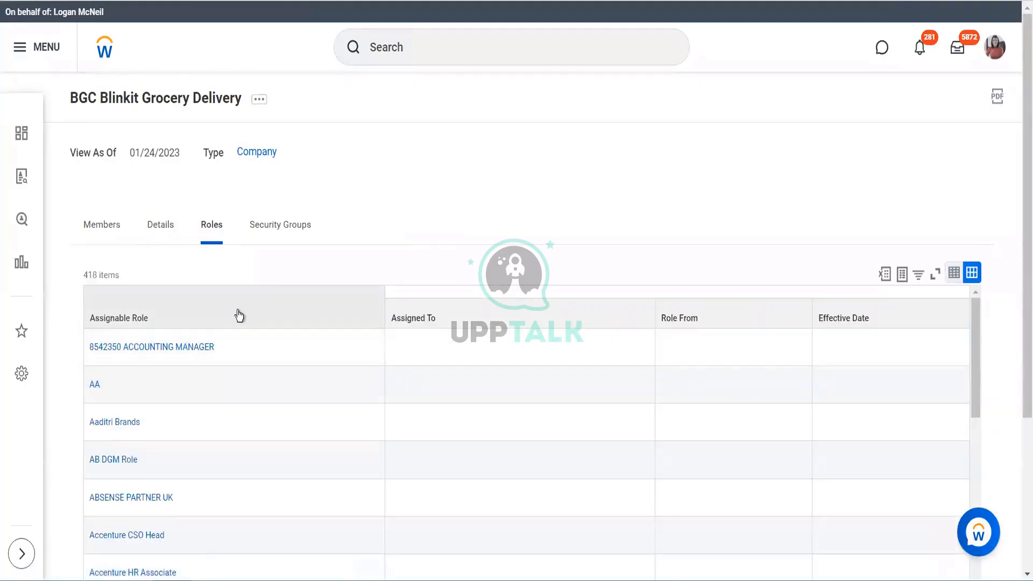
scroll(398, 422, "down", 10)
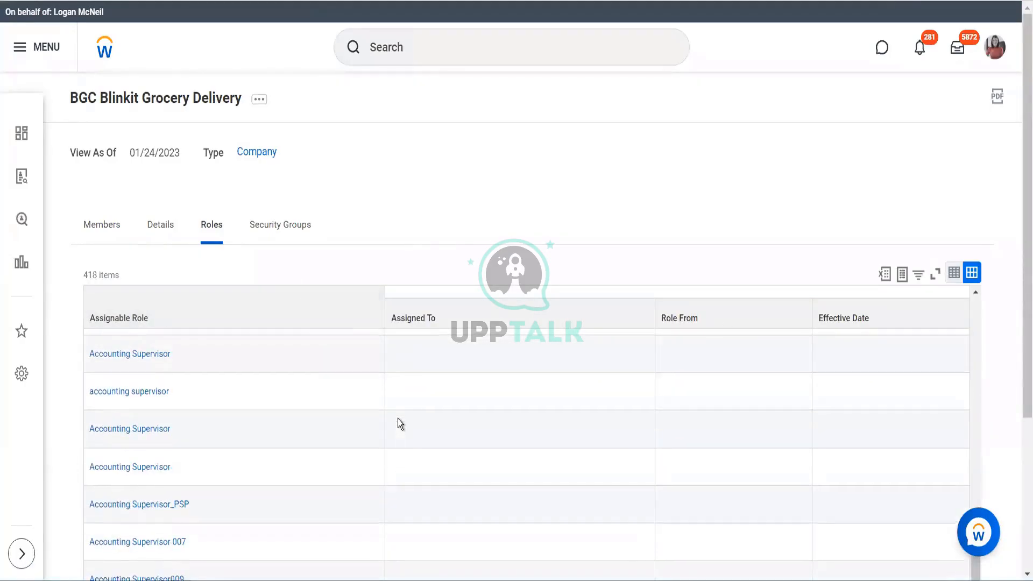
scroll(398, 422, "up", 7)
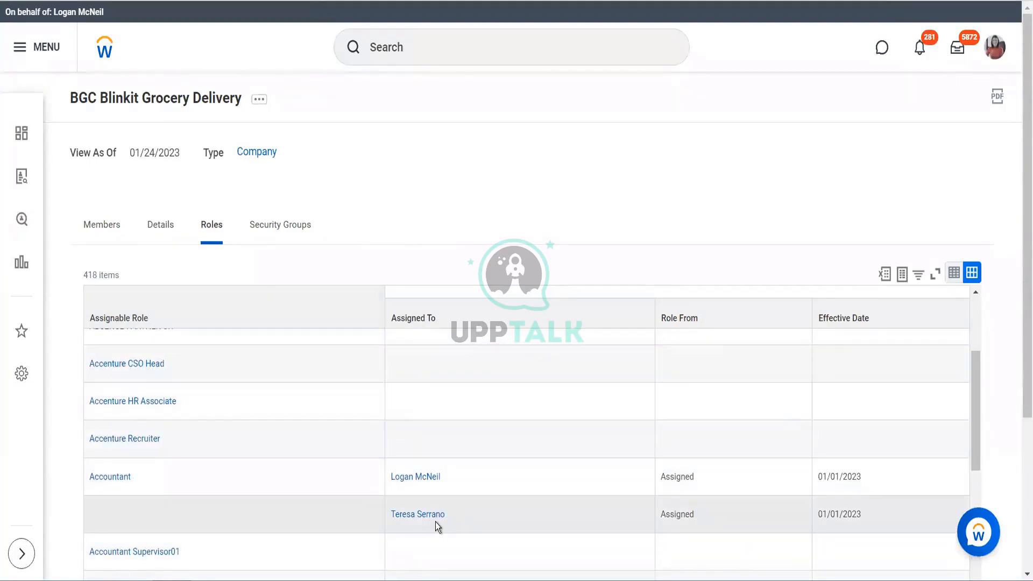
scroll(435, 522, "down", 5)
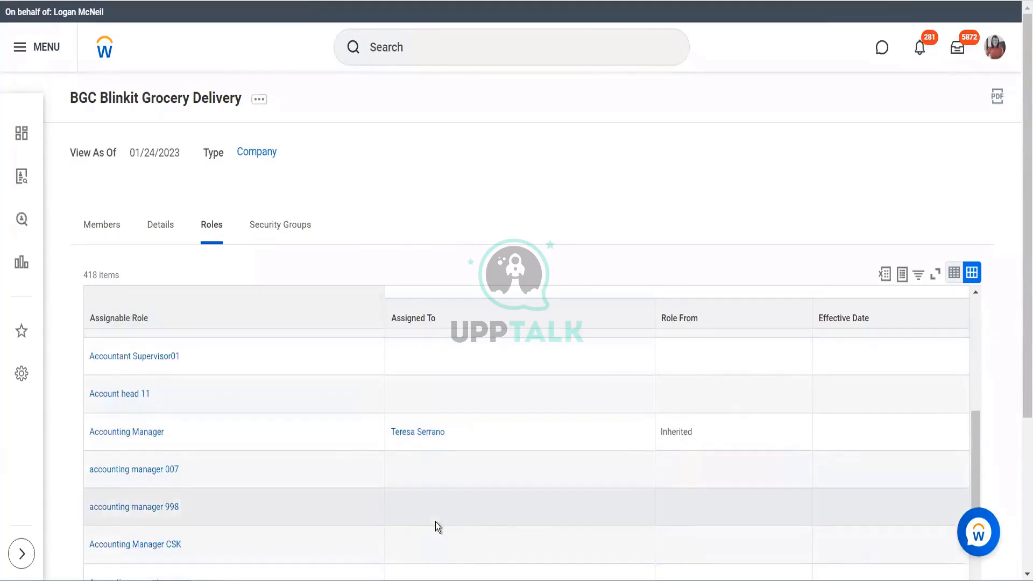
scroll(435, 522, "down", 6)
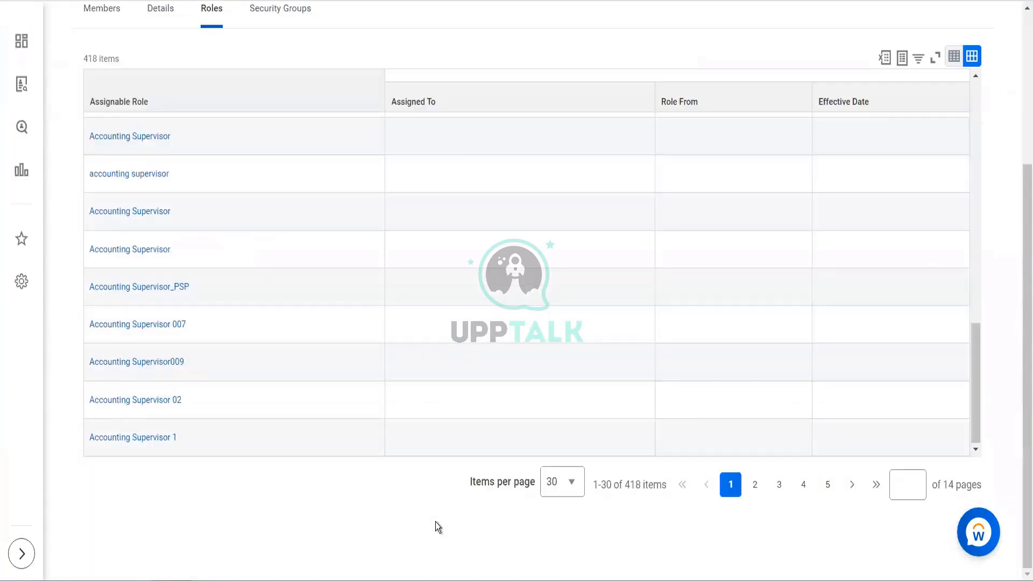
scroll(435, 522, "up", 4)
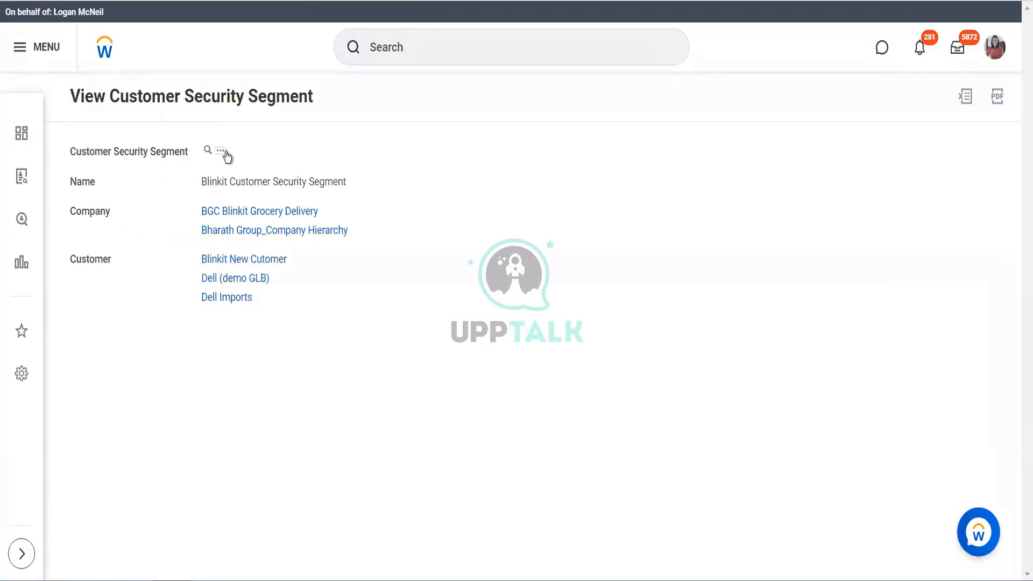
Edit the Blinkit Customer Security Segment to remove both BGC Blinkit Grocery Delivery and Bharath Group_Company Hierarchy from its companies, and save it.
mouse_move(311, 203)
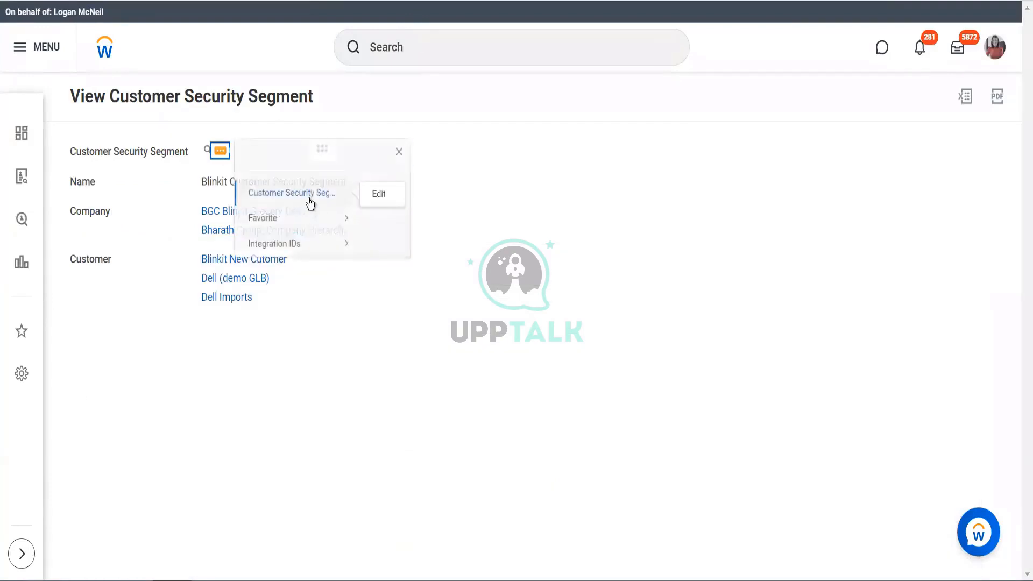
left_click(379, 195)
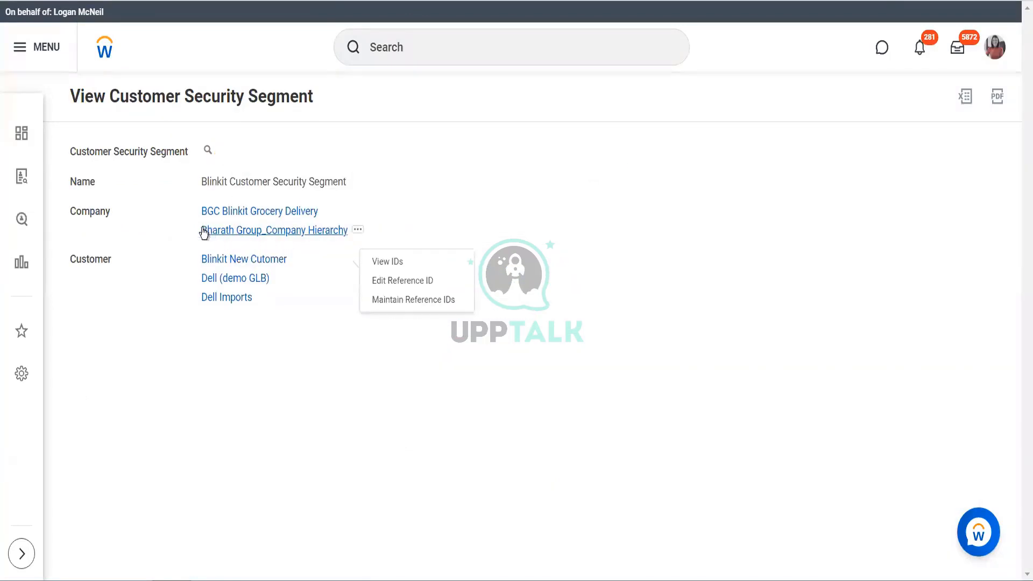
left_click(172, 223)
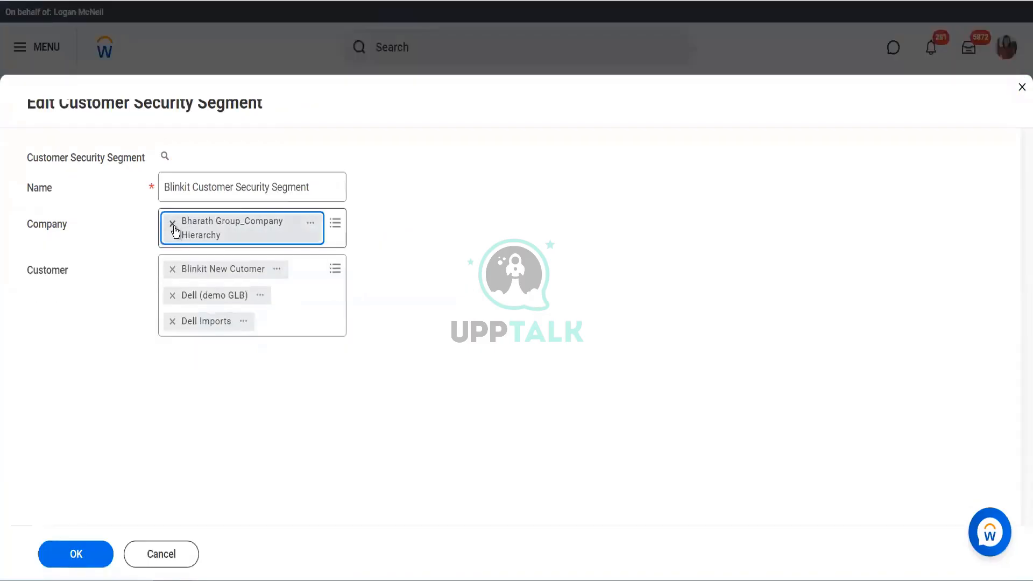
left_click(172, 224)
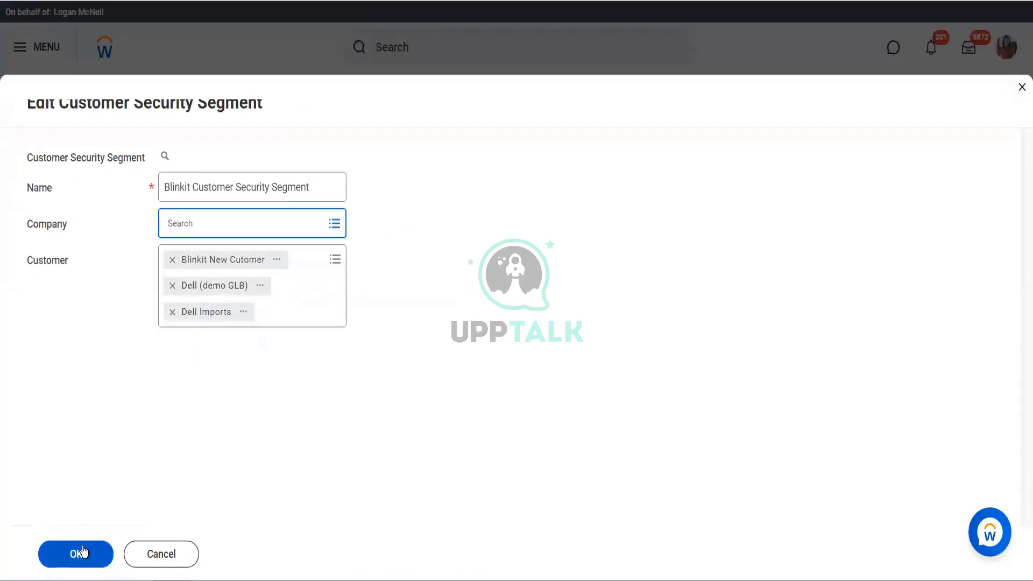
left_click(82, 551)
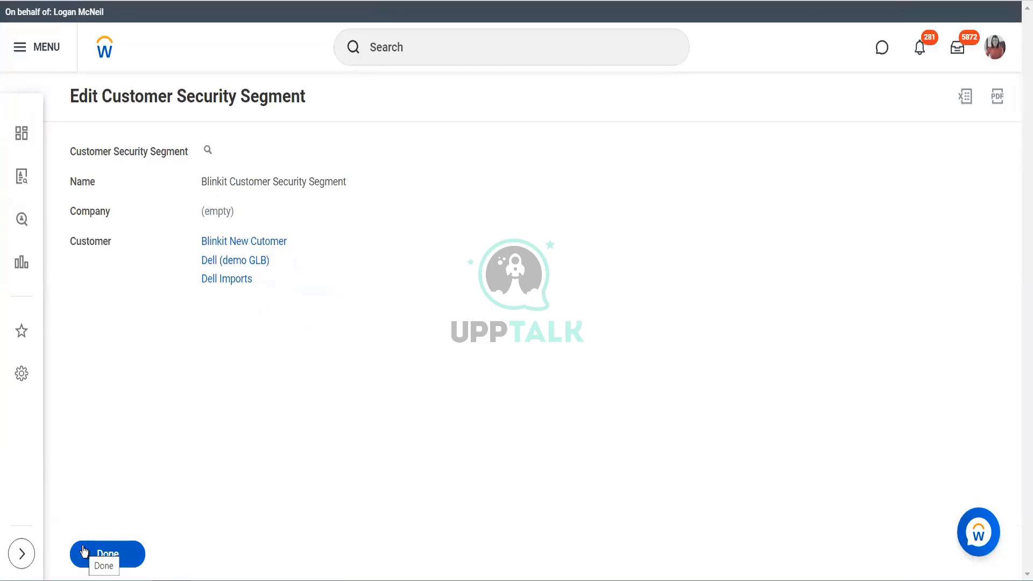
left_click(84, 551)
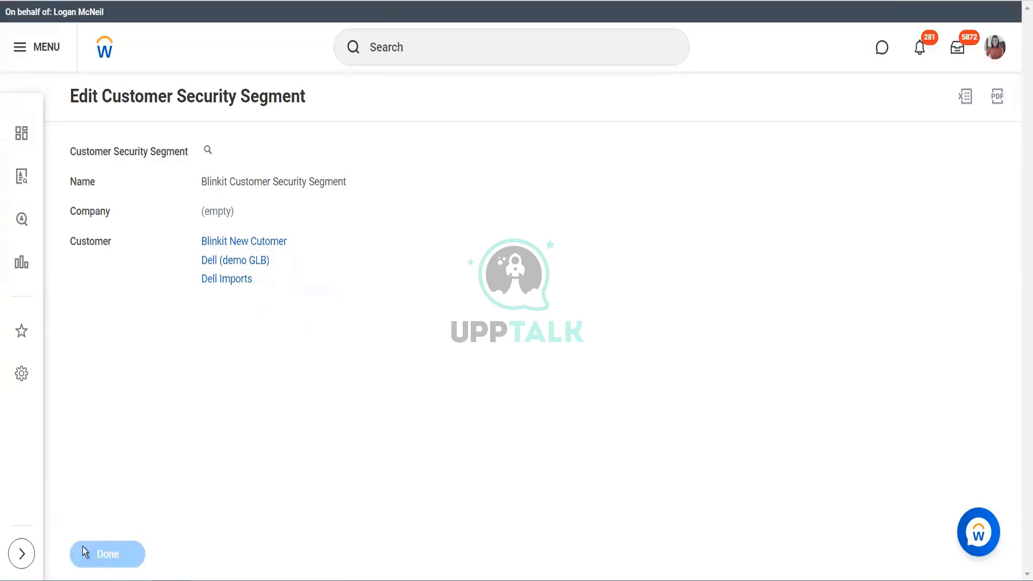
Search for "customer: blinkit" and open the Blinkit New Cutomer record.
left_click(418, 47)
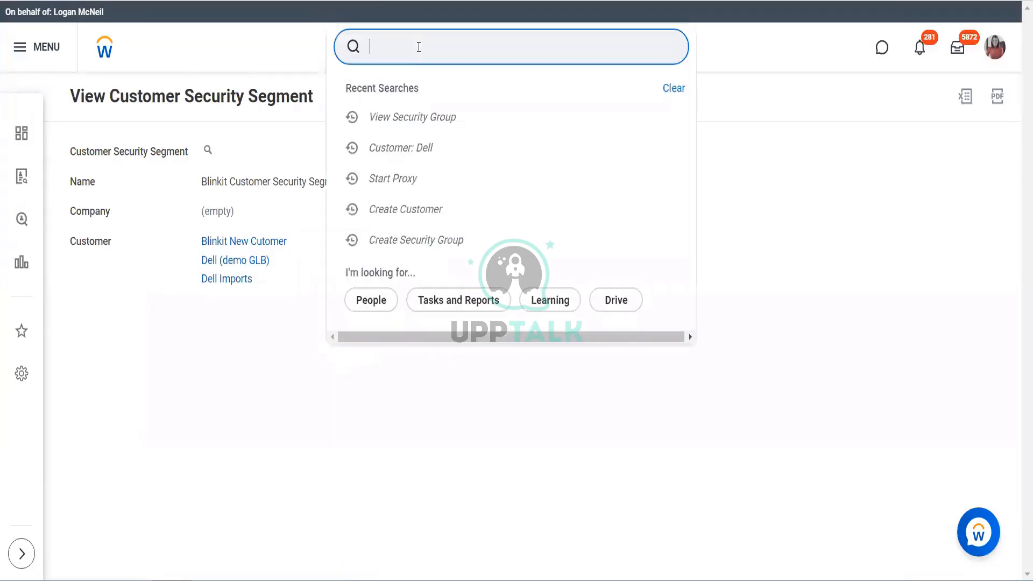
type("customer:b")
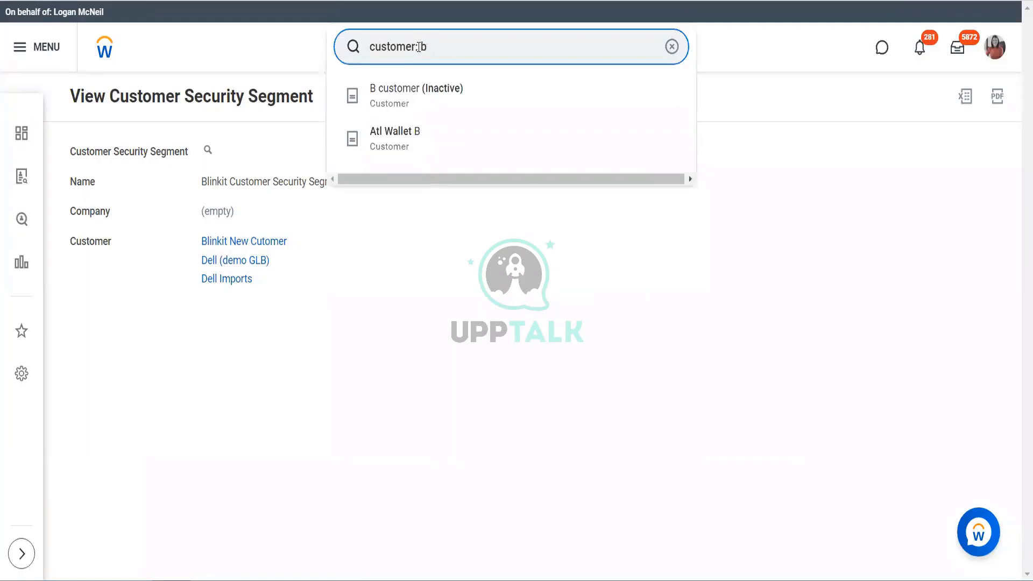
type("linkit")
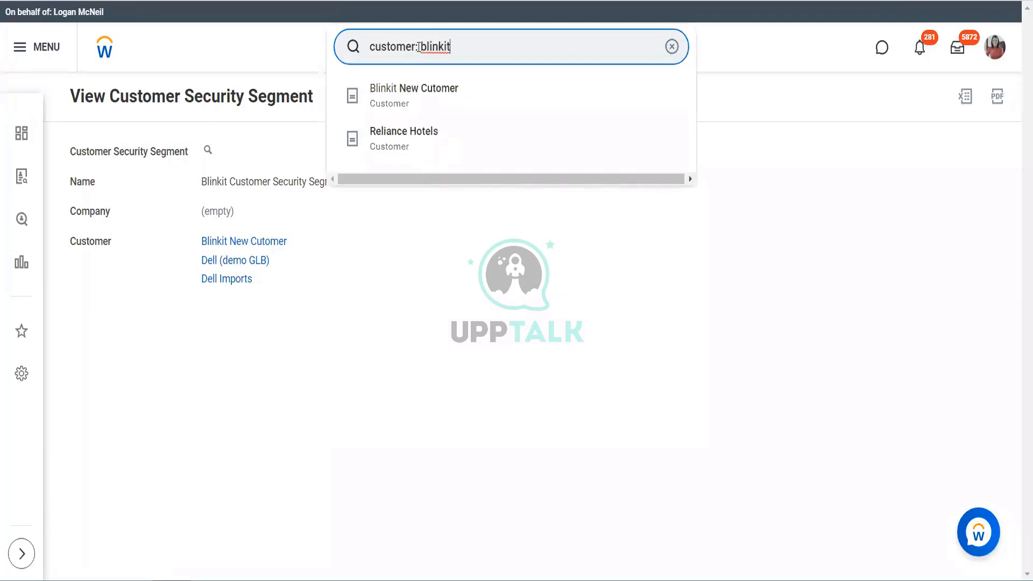
left_click(459, 107)
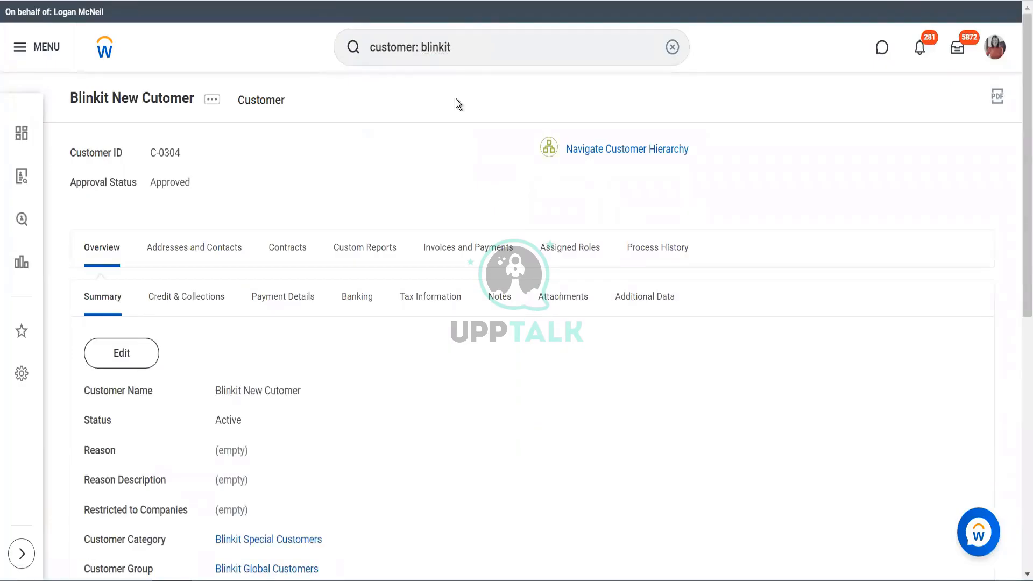
Replace the search text with "BGC" to look up the BGC Blinkit Grocery Delivery company.
left_click(354, 43)
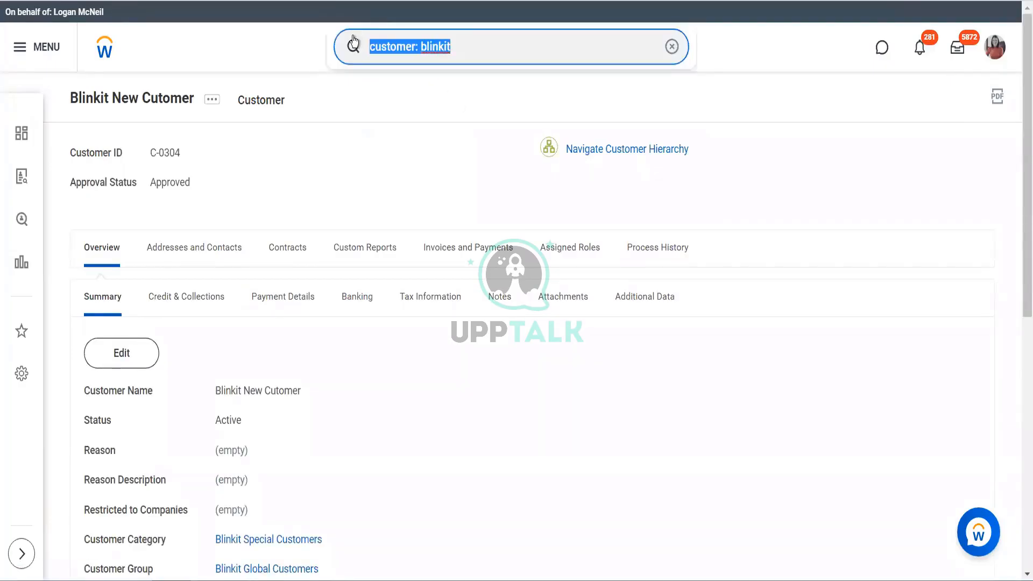
key("BackSpace")
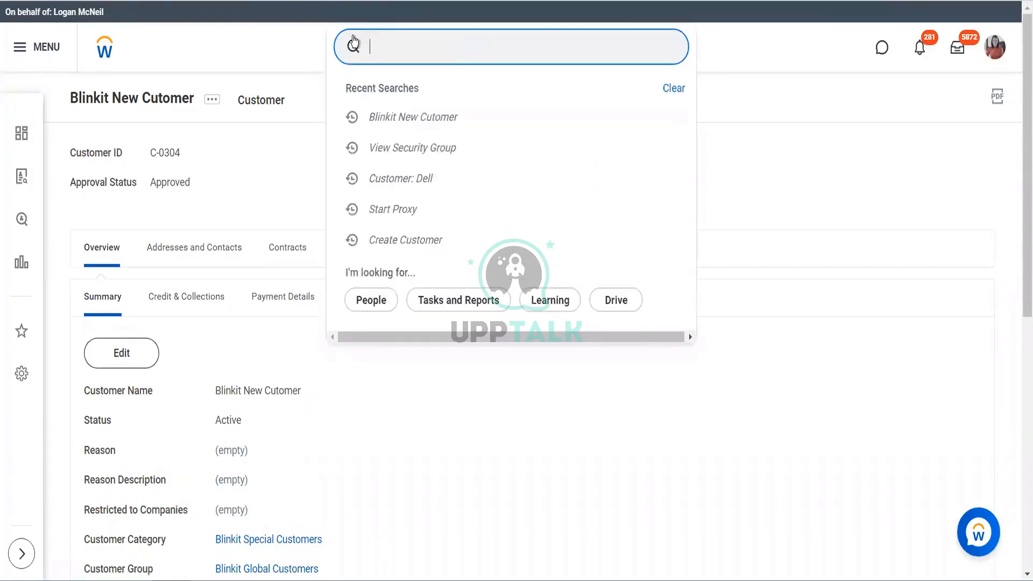
type("BGC")
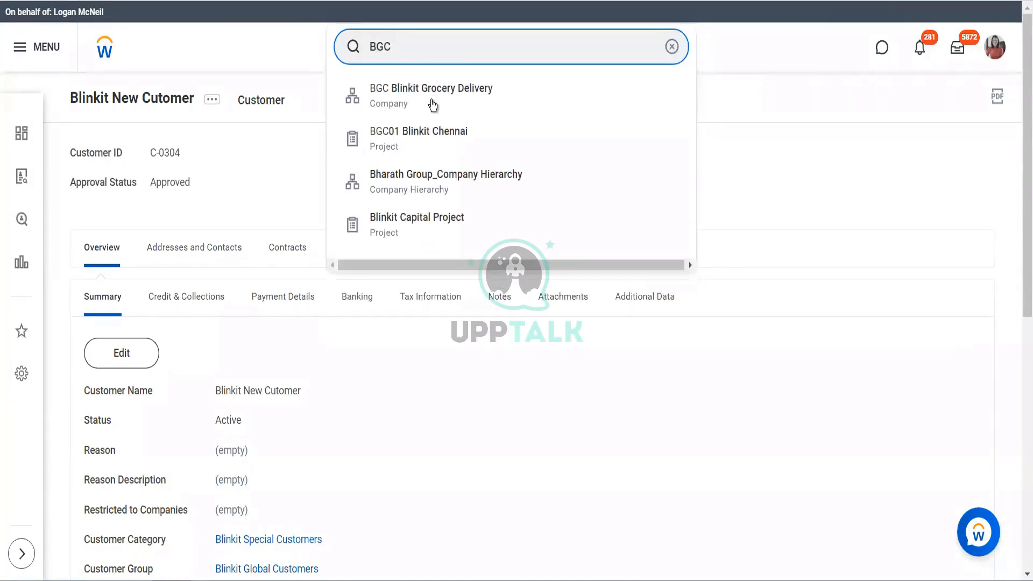
left_click(354, 46)
Open the proxied worker's own profile and start Assign Roles - Add/Remove from the security profile actions, with effective date 01/24/2023.
left_click(994, 56)
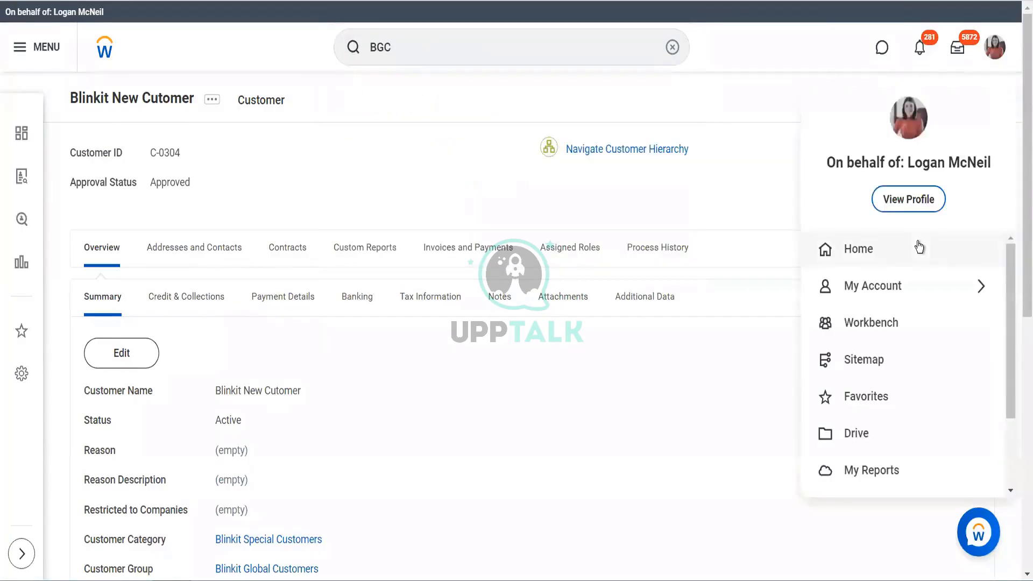
left_click(908, 205)
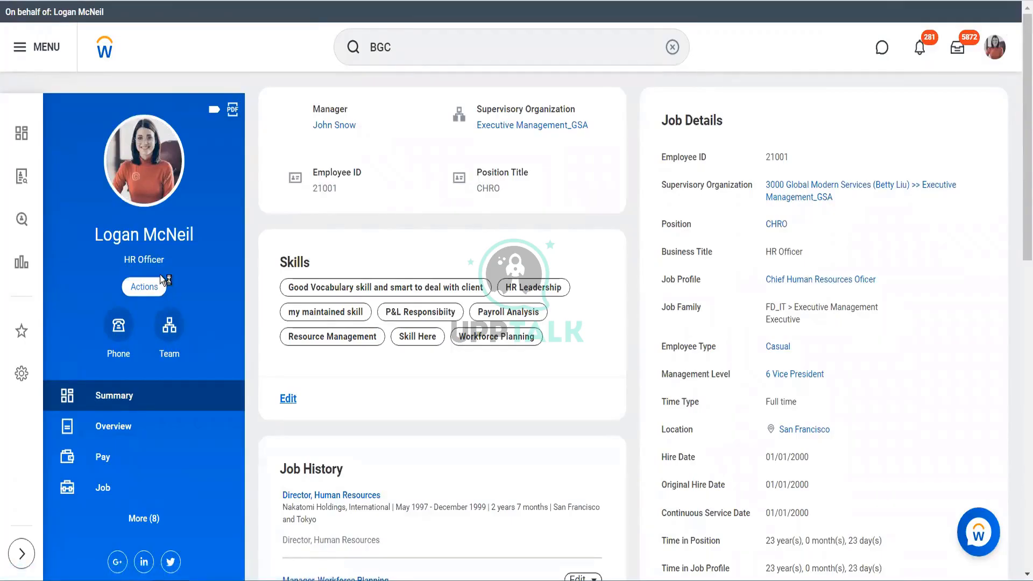
left_click(160, 275)
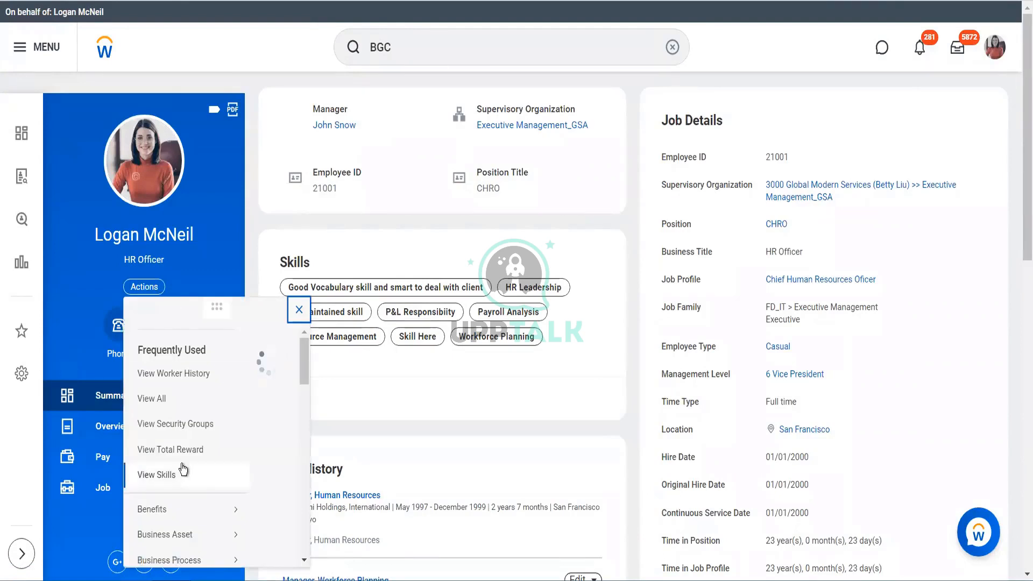
scroll(183, 469, "down", 5)
mouse_move(183, 470)
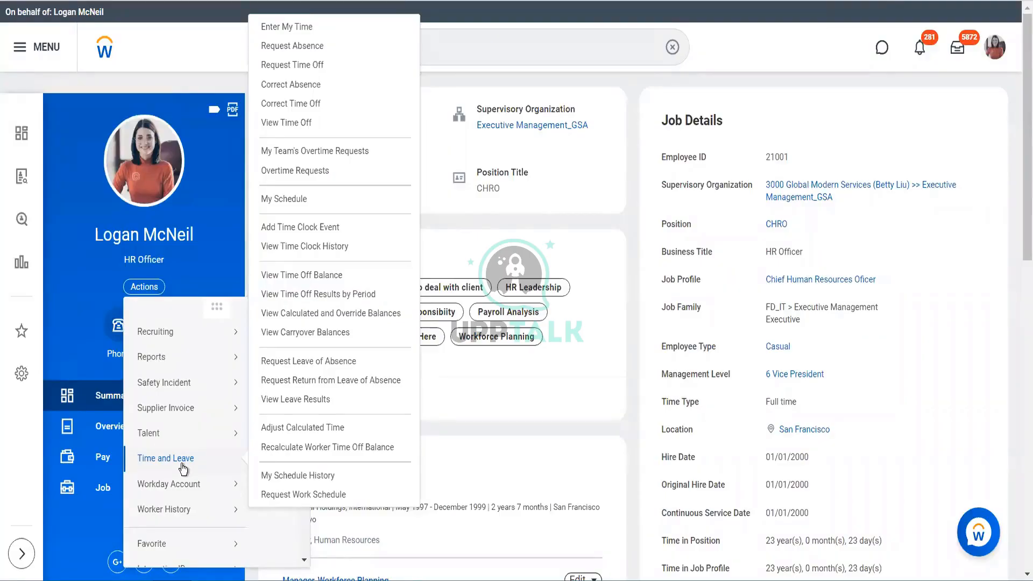
scroll(202, 491, "down", 3)
mouse_move(203, 484)
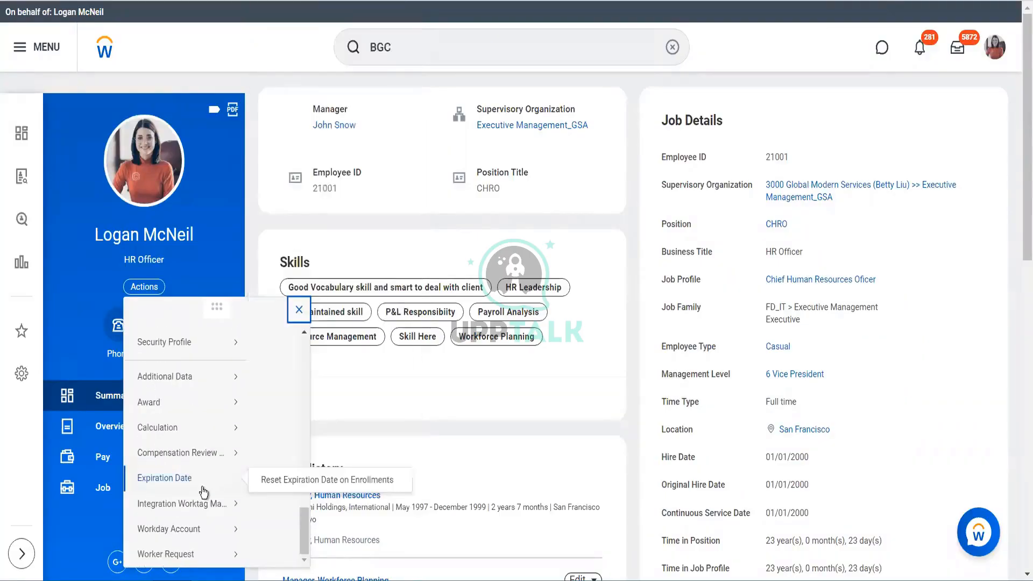
scroll(203, 492, "down", 6)
scroll(203, 491, "up", 5)
mouse_move(230, 246)
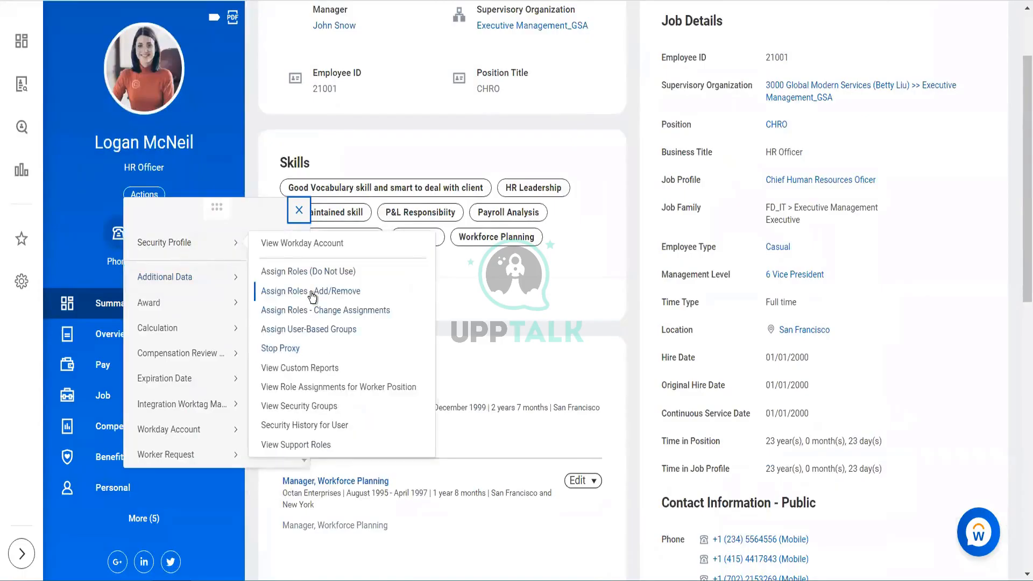
left_click(312, 293)
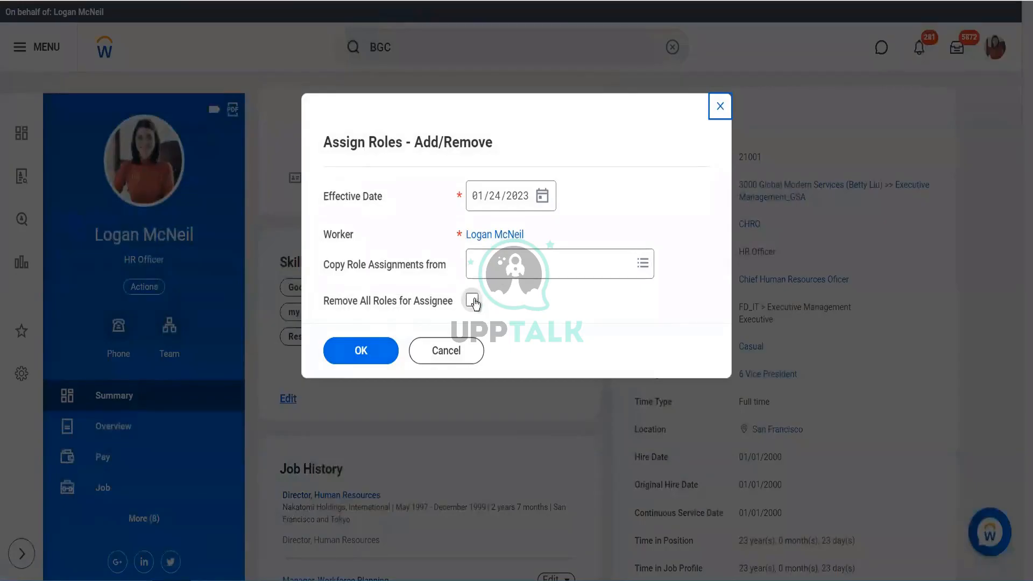
left_click(376, 353)
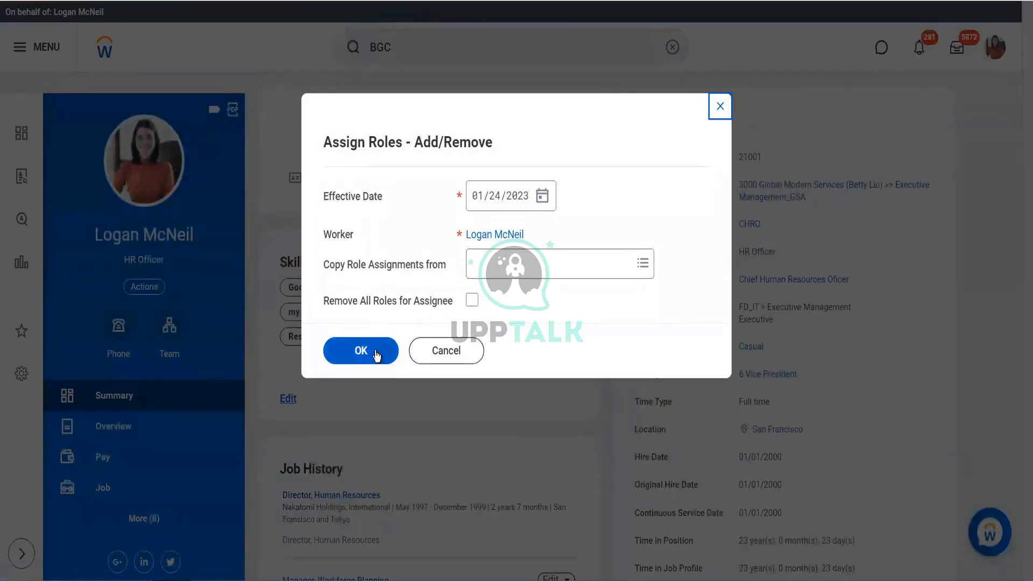